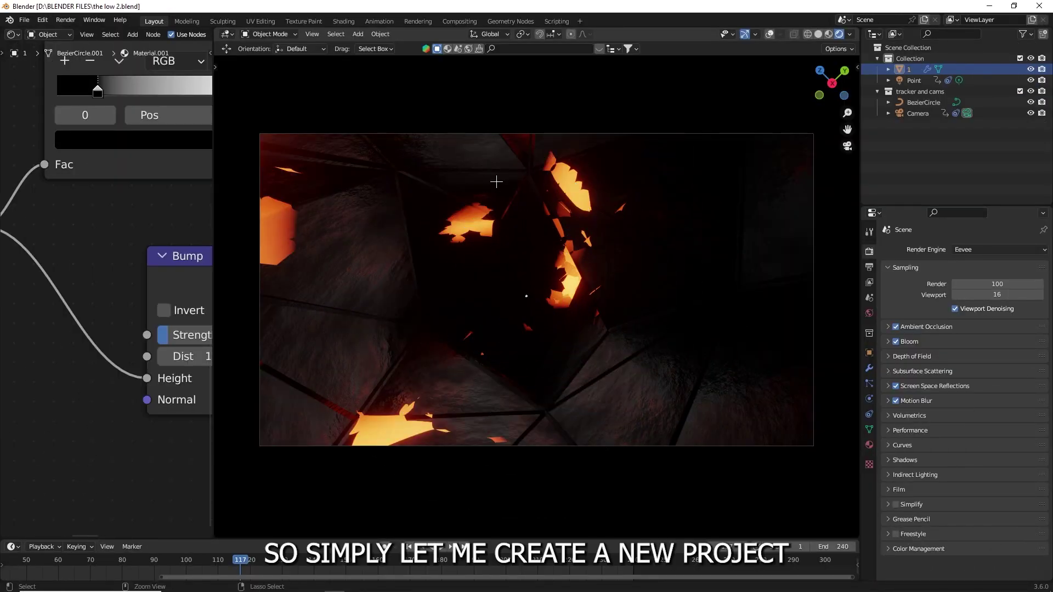
Step: Start a new General project
key(ctrl+n)
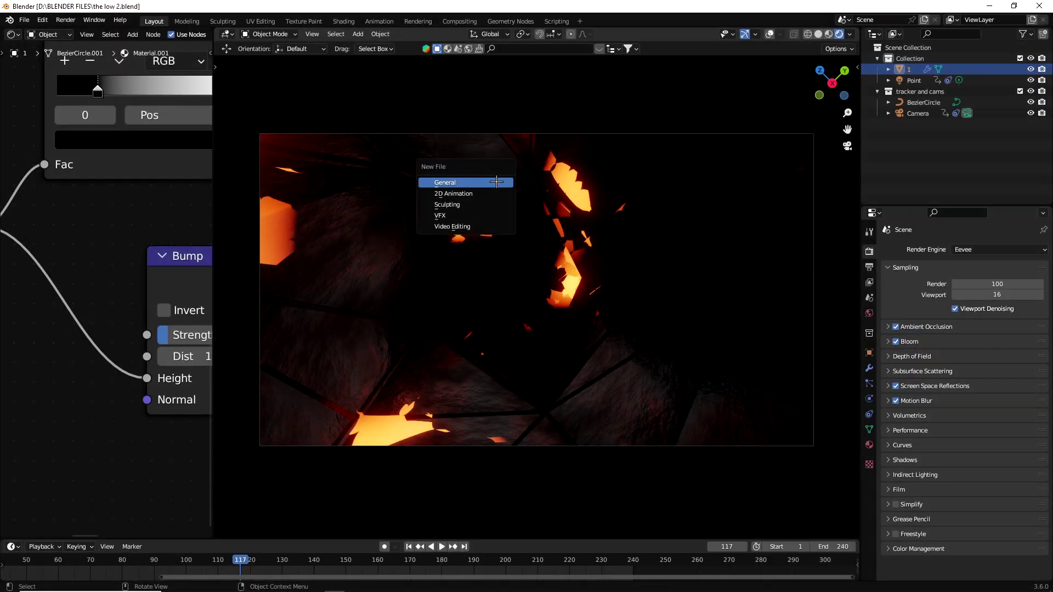
click(496, 182)
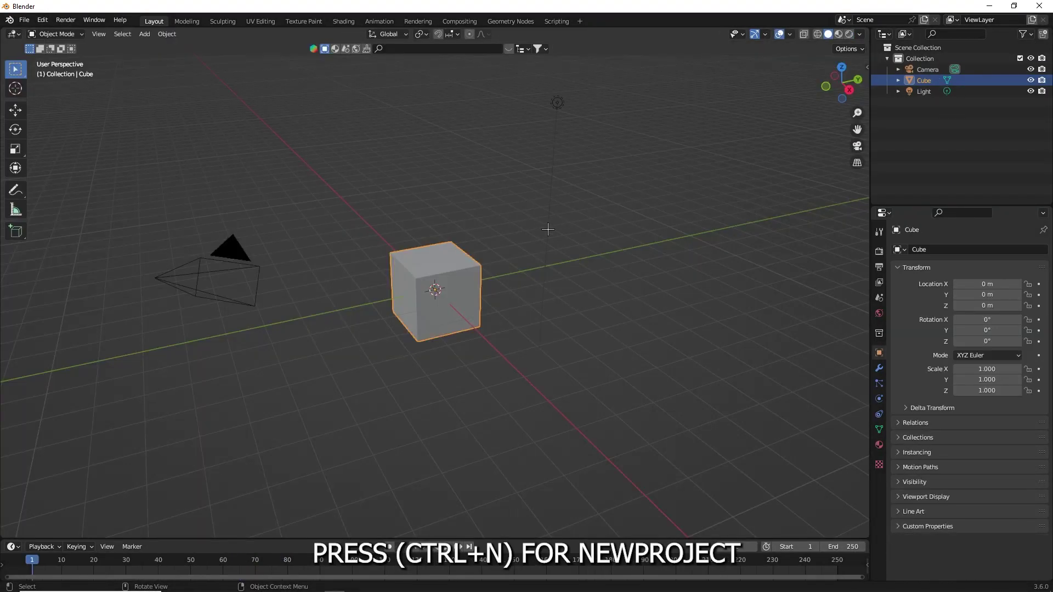
scroll(497, 182, up, 3)
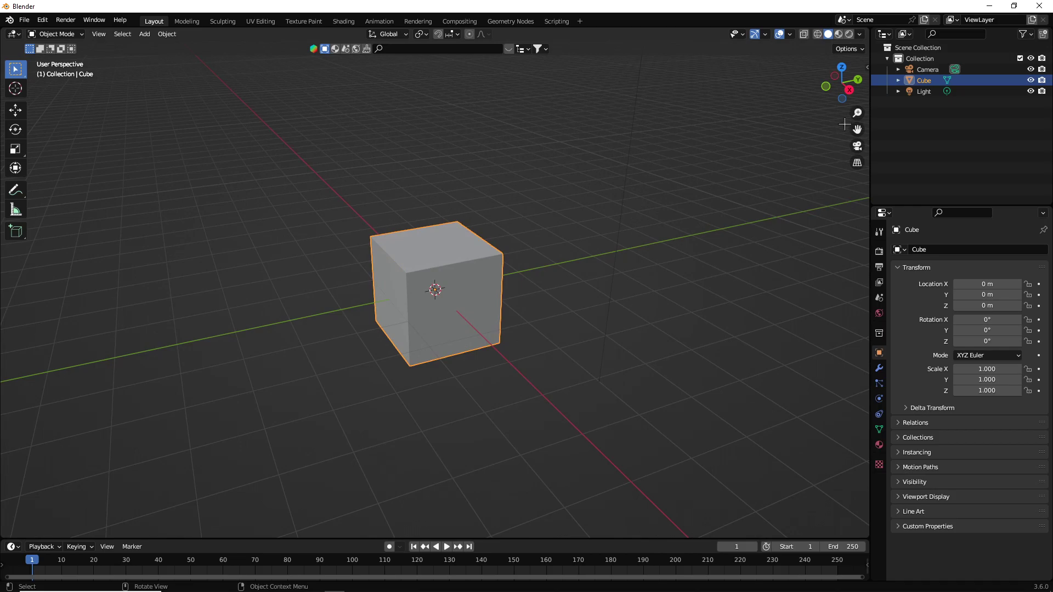
scroll(532, 225, down, 3)
scroll(532, 225, down, 2)
Step: Delete all default objects, undoing an accidentally added speaker
key(a)
key(x)
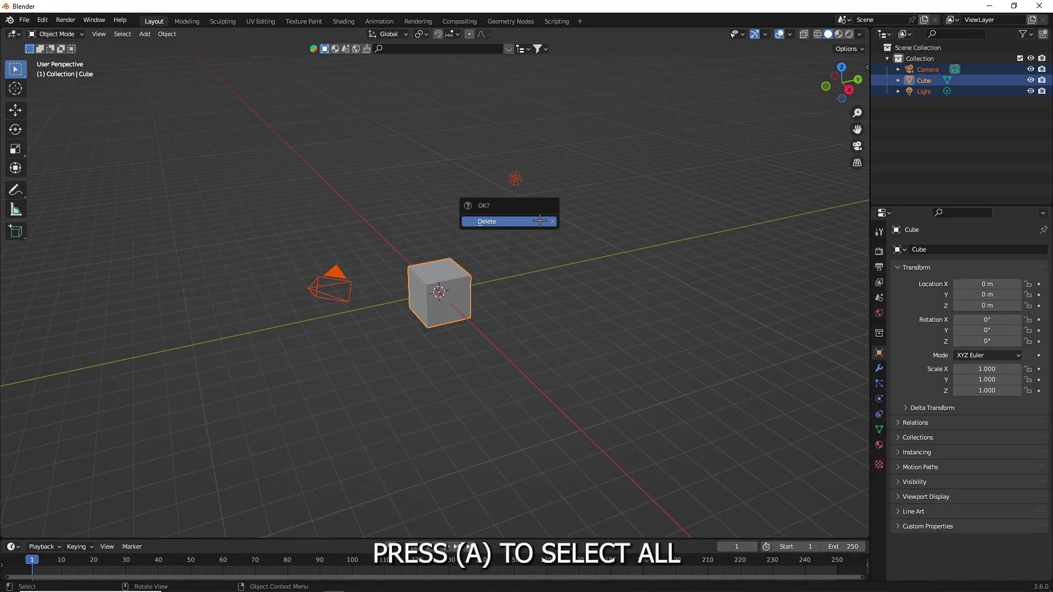
click(525, 217)
key(shift+a)
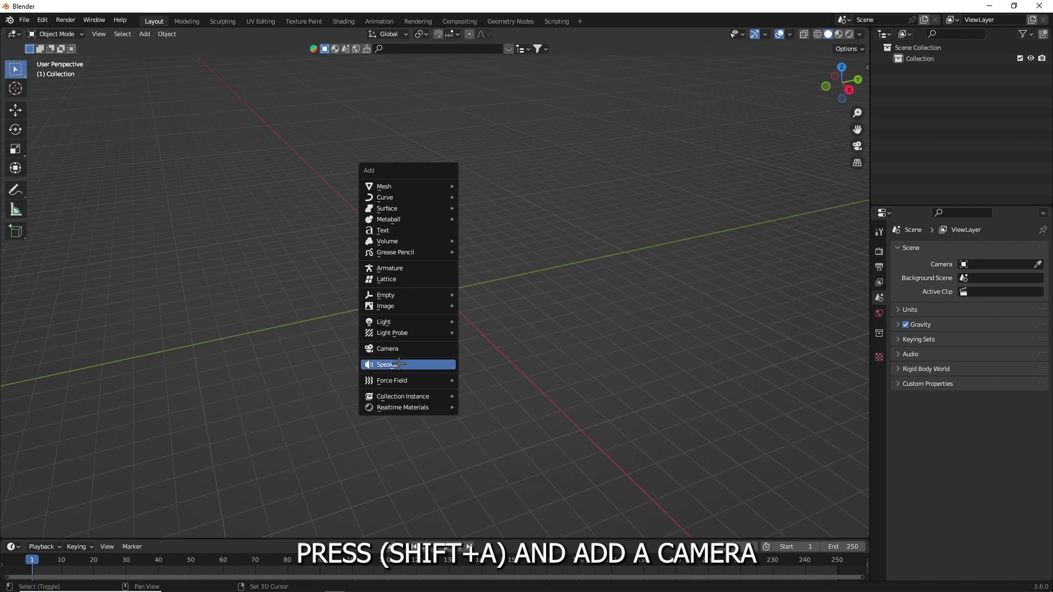
click(399, 364)
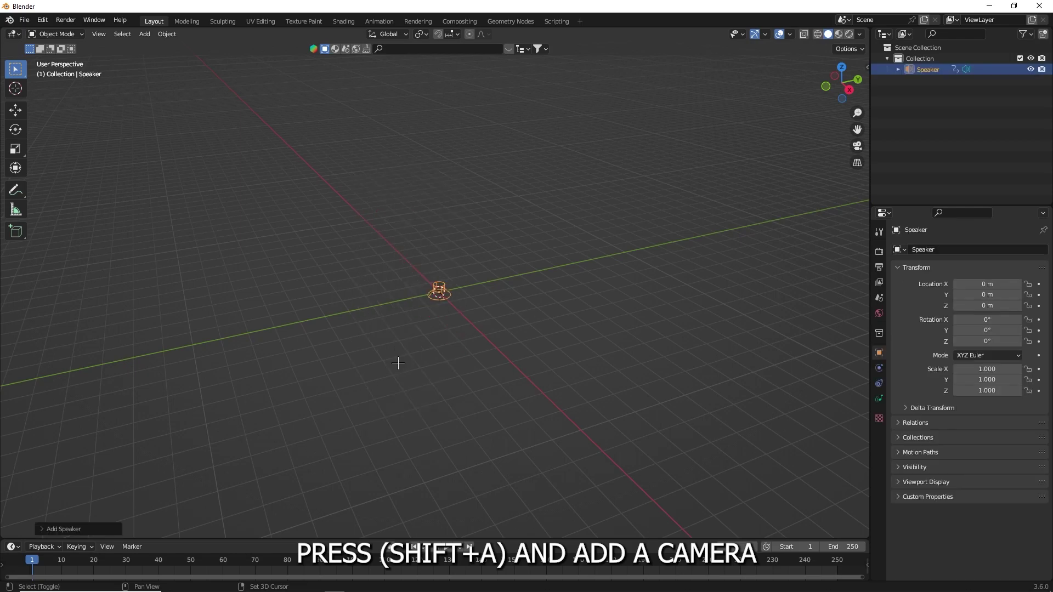
key(ctrl+z)
key(shift+a)
Step: Add a camera and a Bezier circle scaled 8x, then select the camera
click(388, 278)
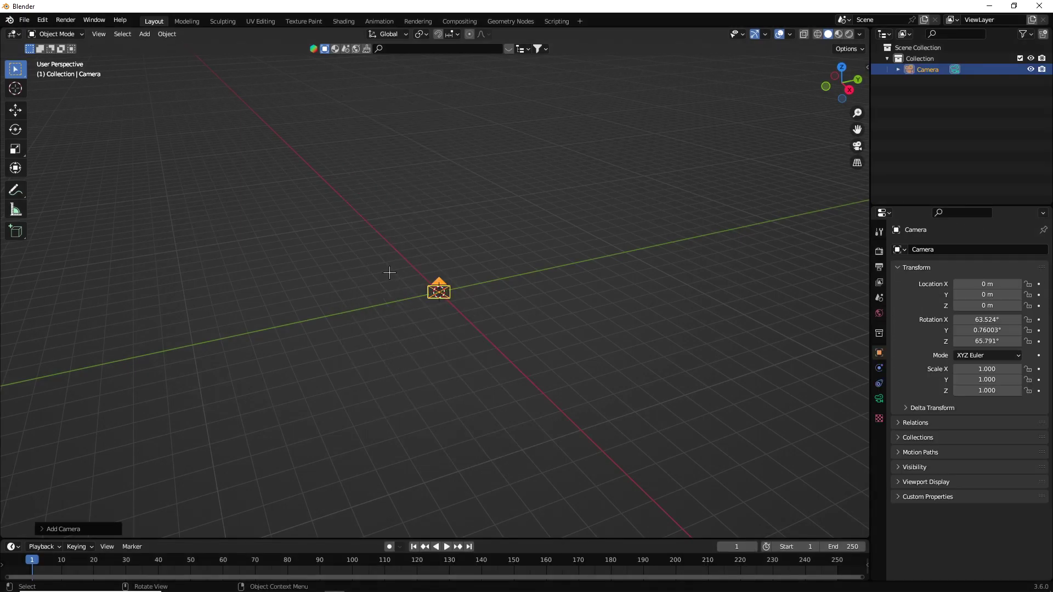
key(shift+a)
mouse_move(358, 116)
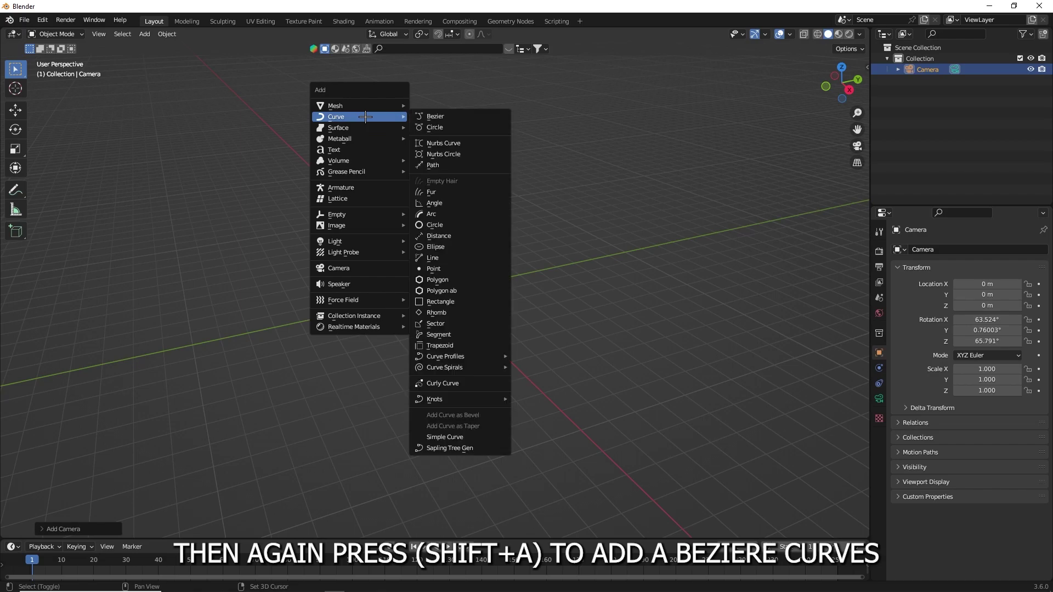
click(421, 127)
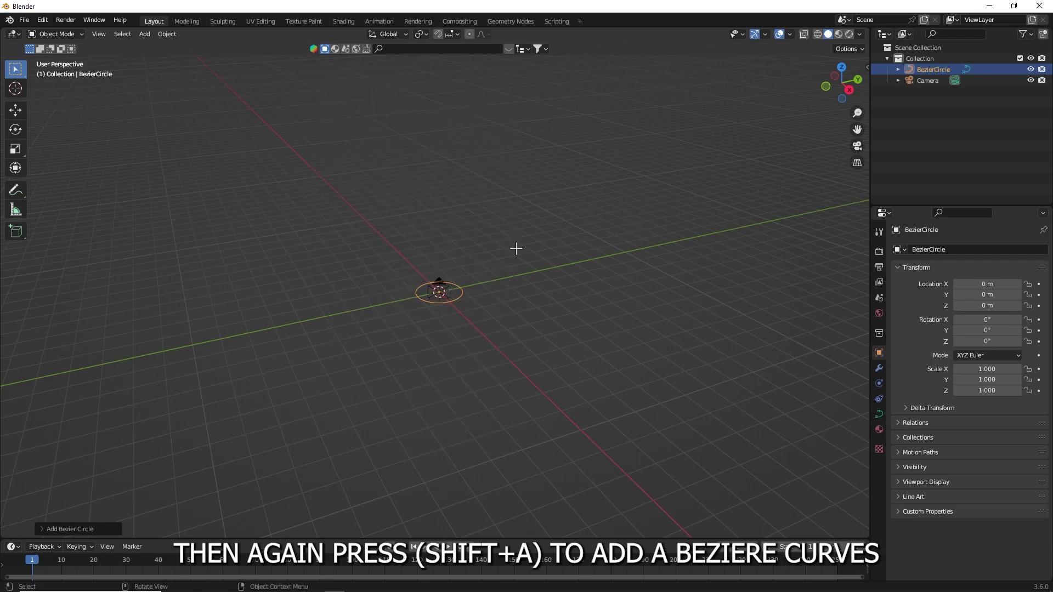
key(s)
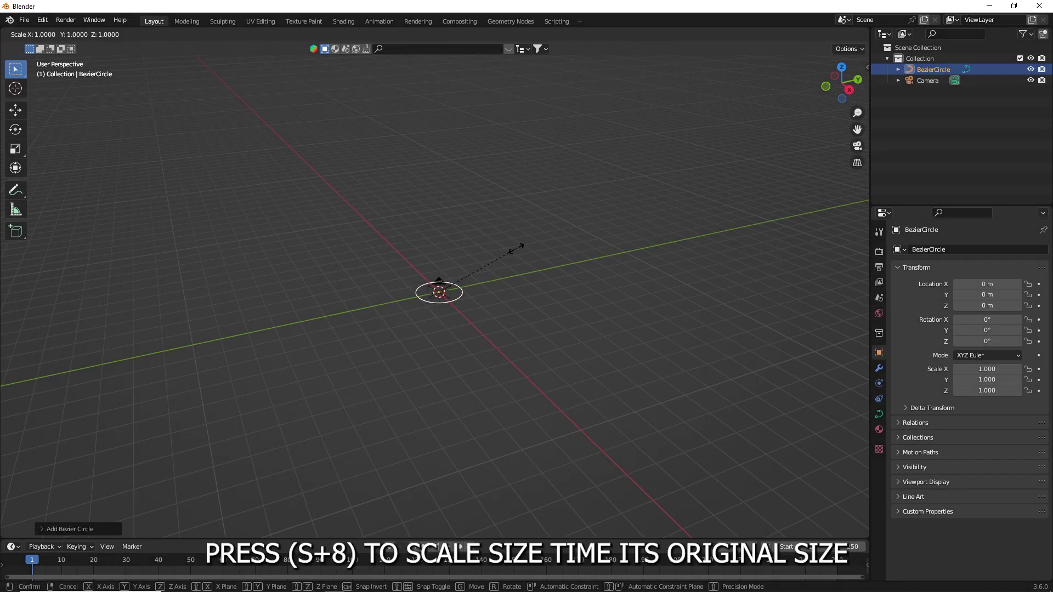
key(8)
key(Return)
scroll(724, 299, up, 3)
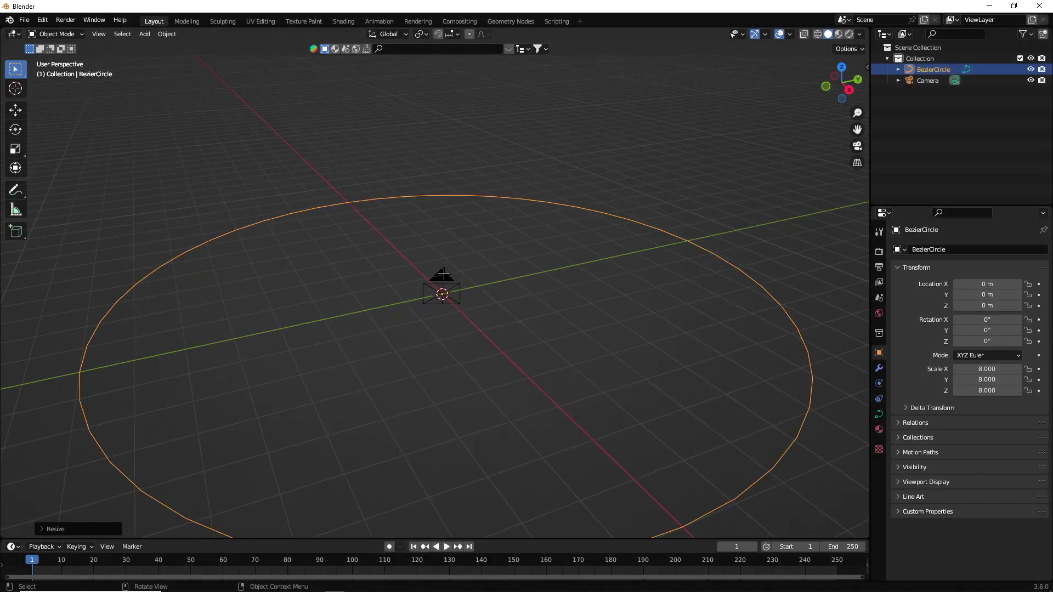
click(444, 274)
Step: Add a Follow Path constraint to the camera targeting BezierCircle
click(877, 383)
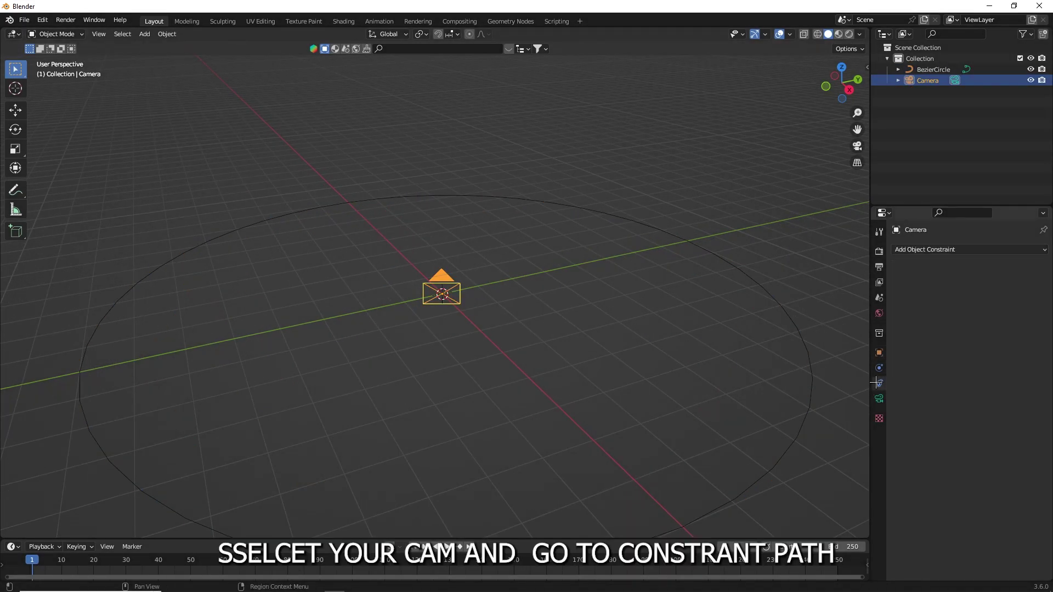
click(979, 249)
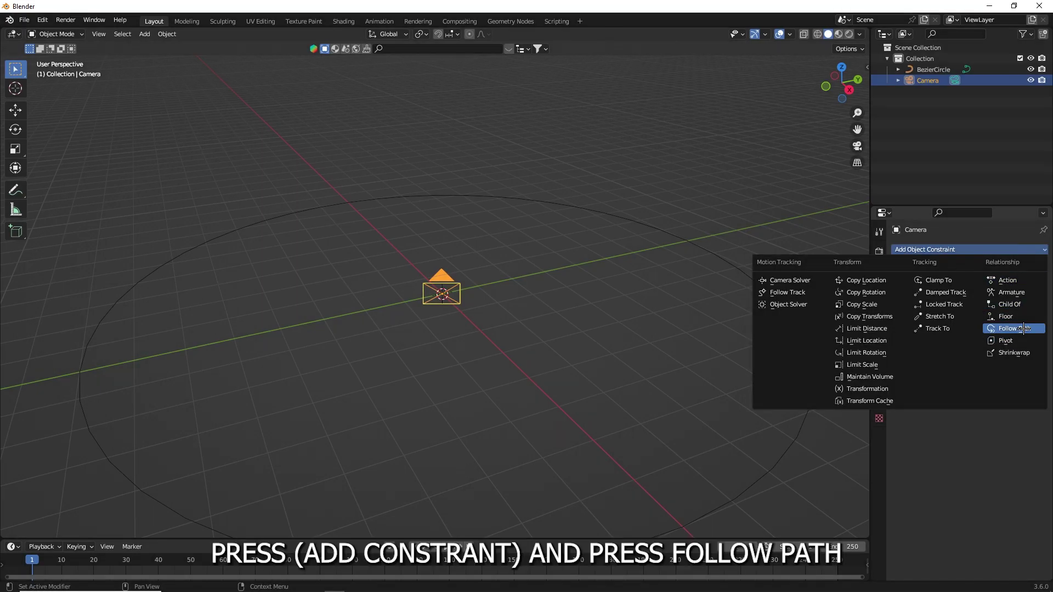
click(1024, 328)
click(982, 284)
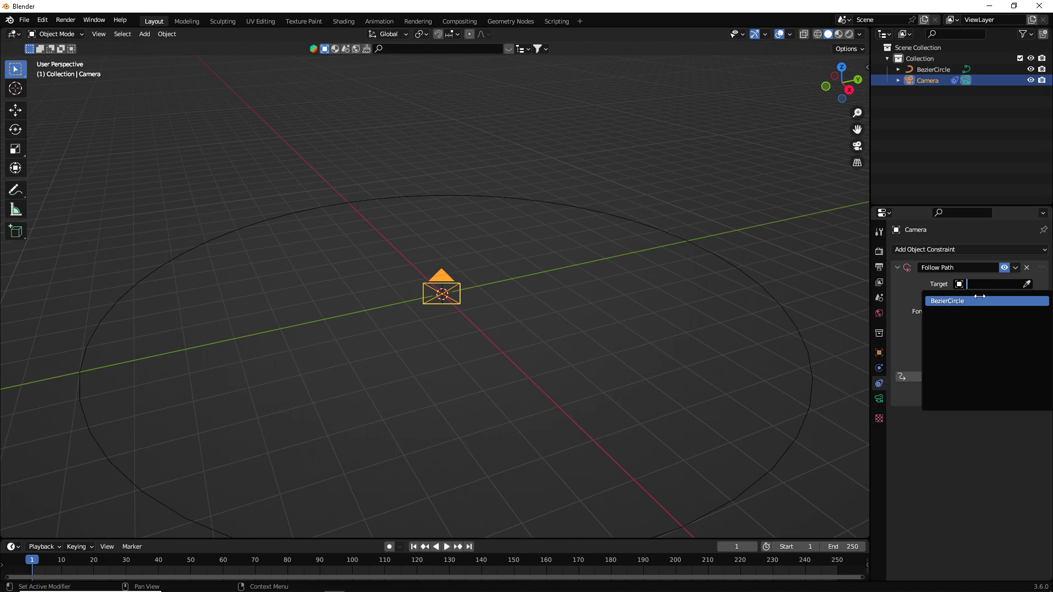
click(980, 297)
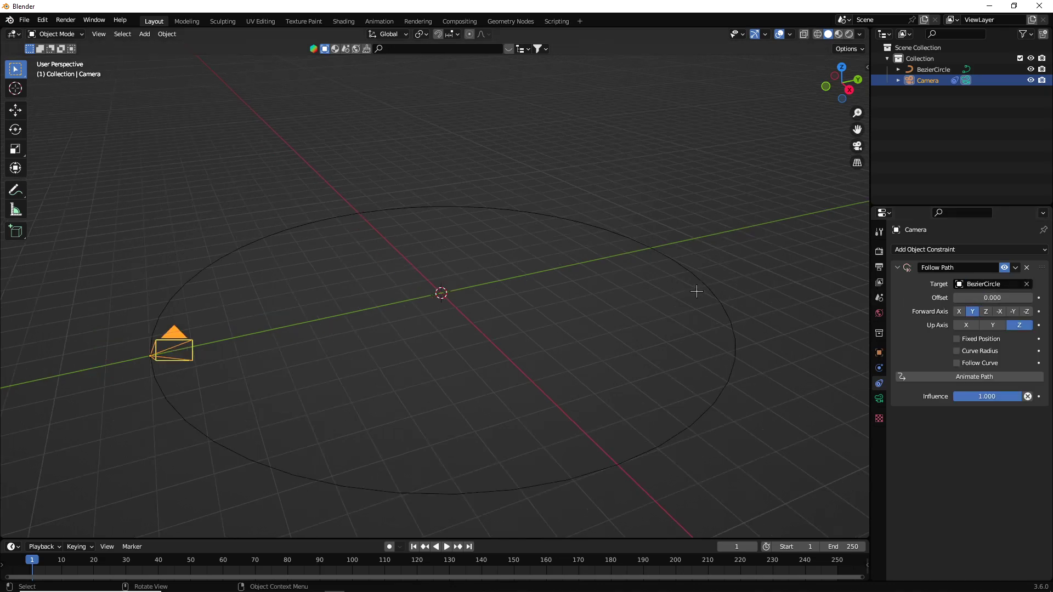
Step: Rename the Bezier circle to 'cam path' and reselect the camera
double_click(936, 69)
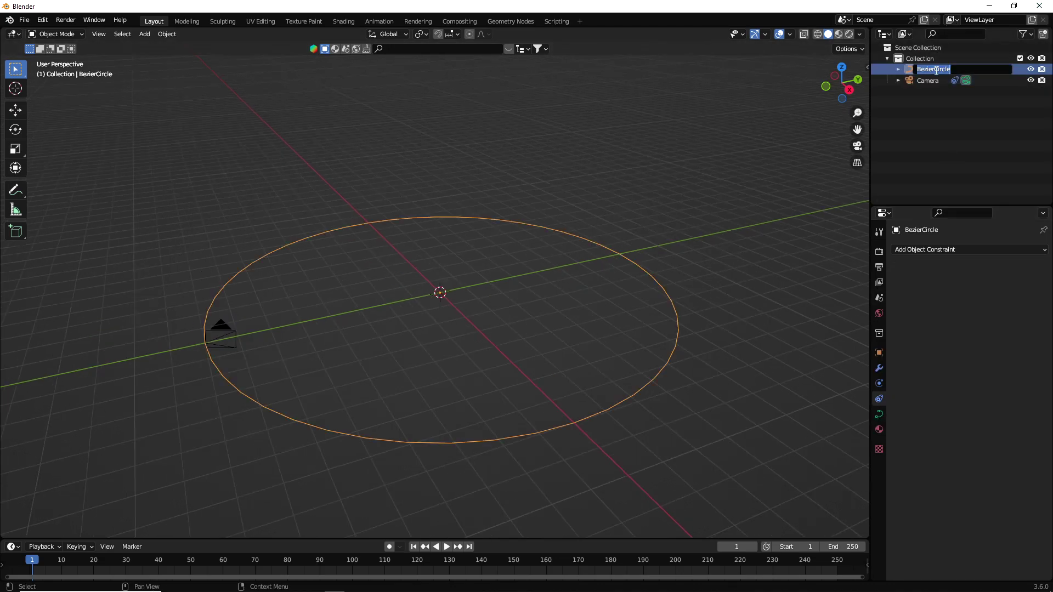
text(ca)
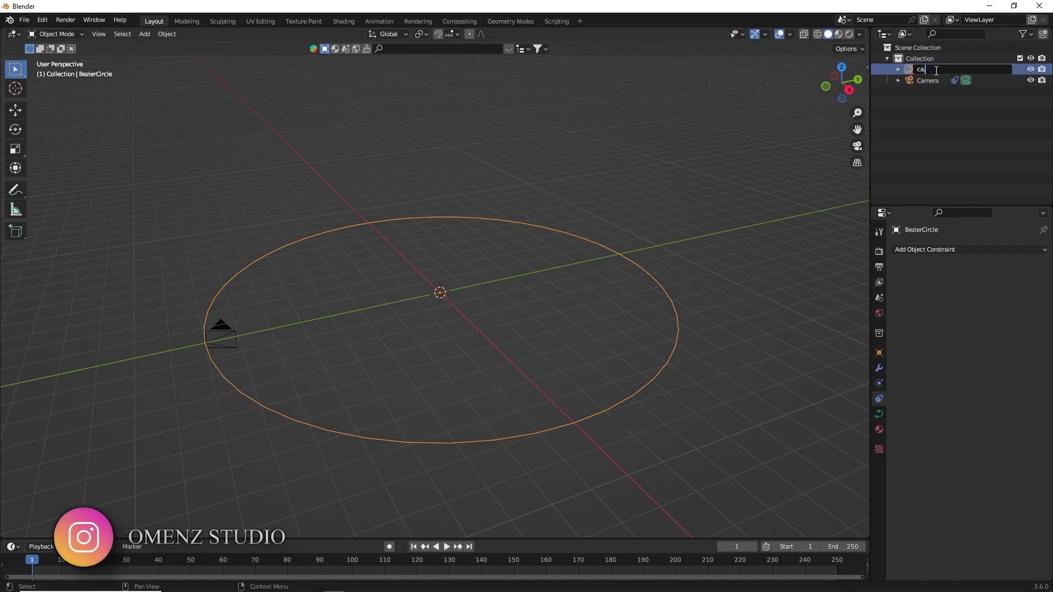
text(mmpath)
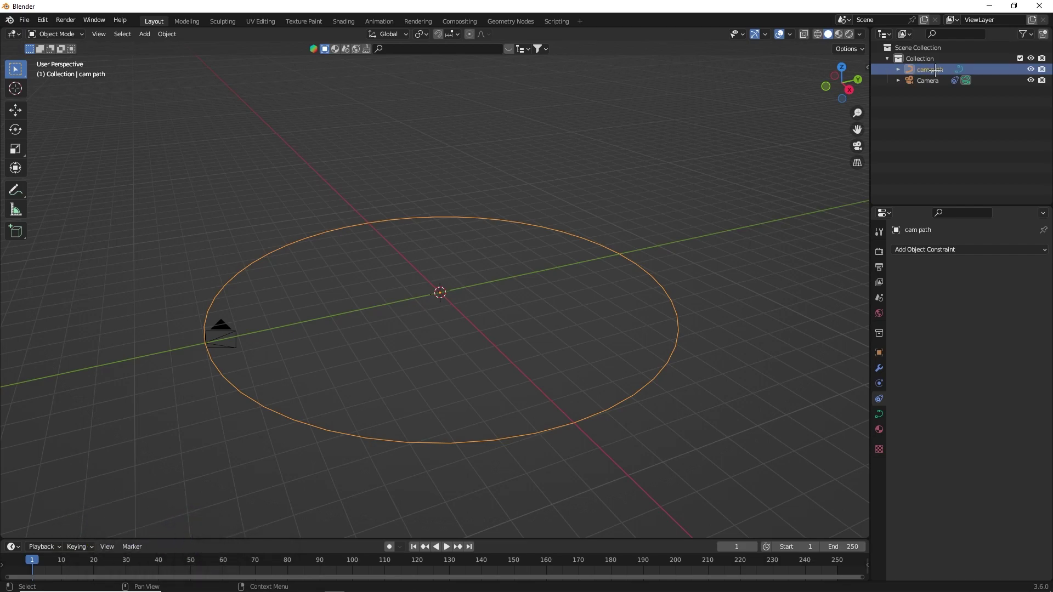
key(Return)
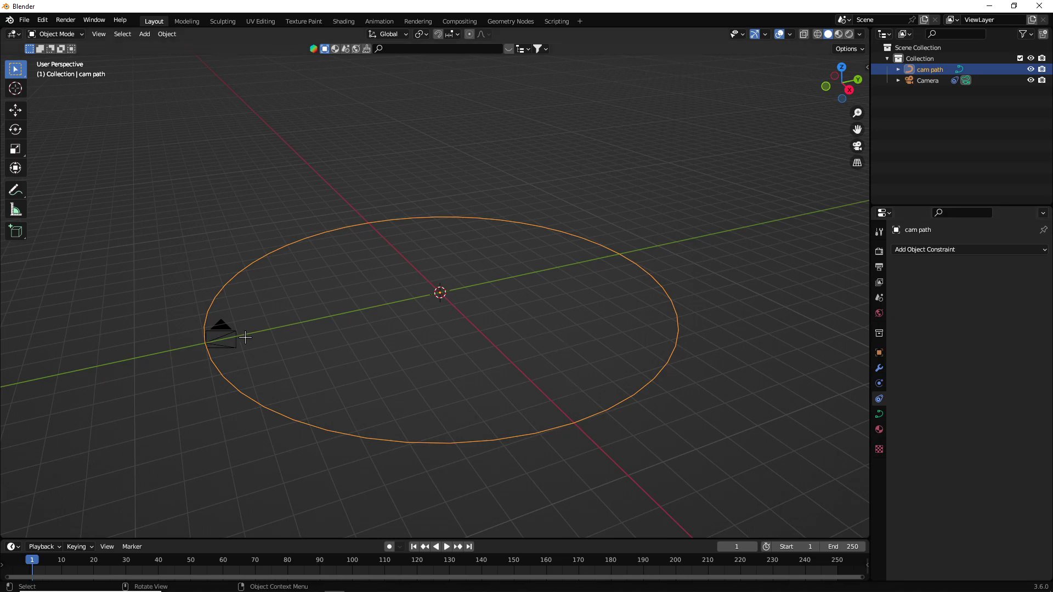
click(230, 335)
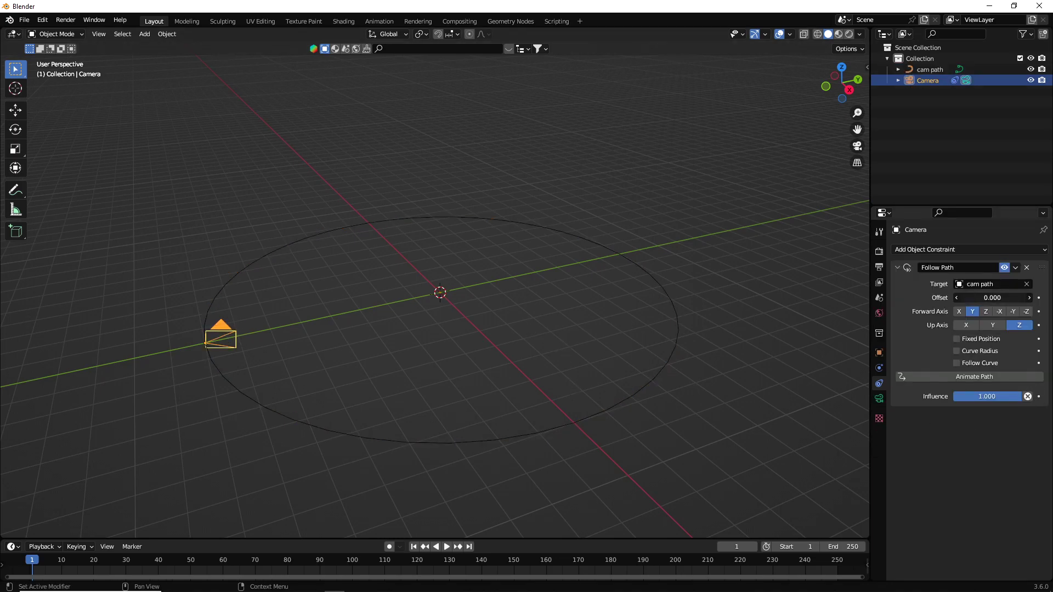
Step: Enable Follow Curve on the camera's path constraint and reset its offset to 0
key(Escape)
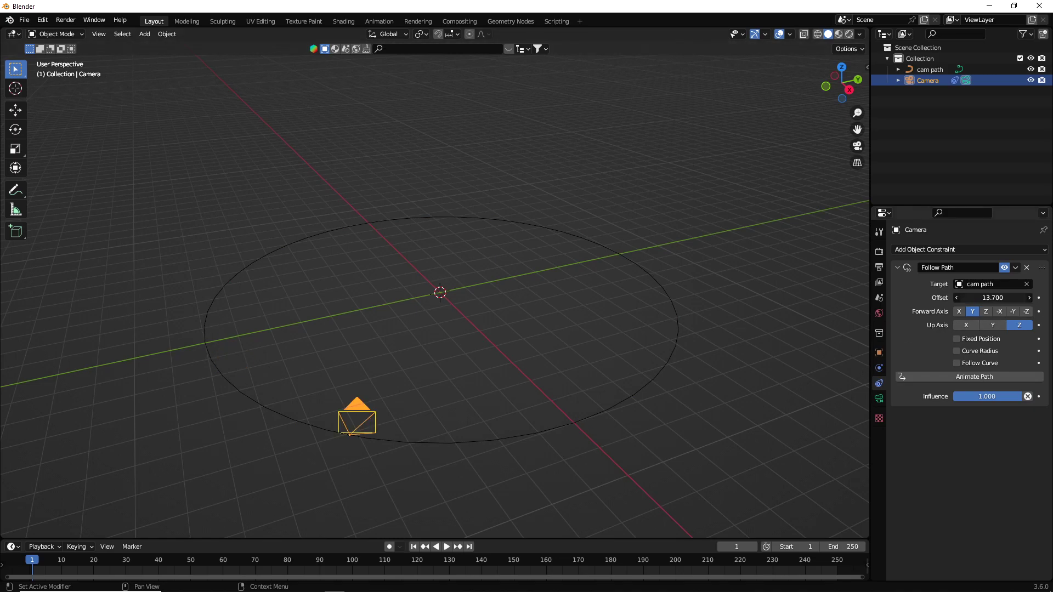
mouse_move(981, 297)
mouse_down()
mouse_move(1015, 297)
mouse_move(974, 298)
mouse_up()
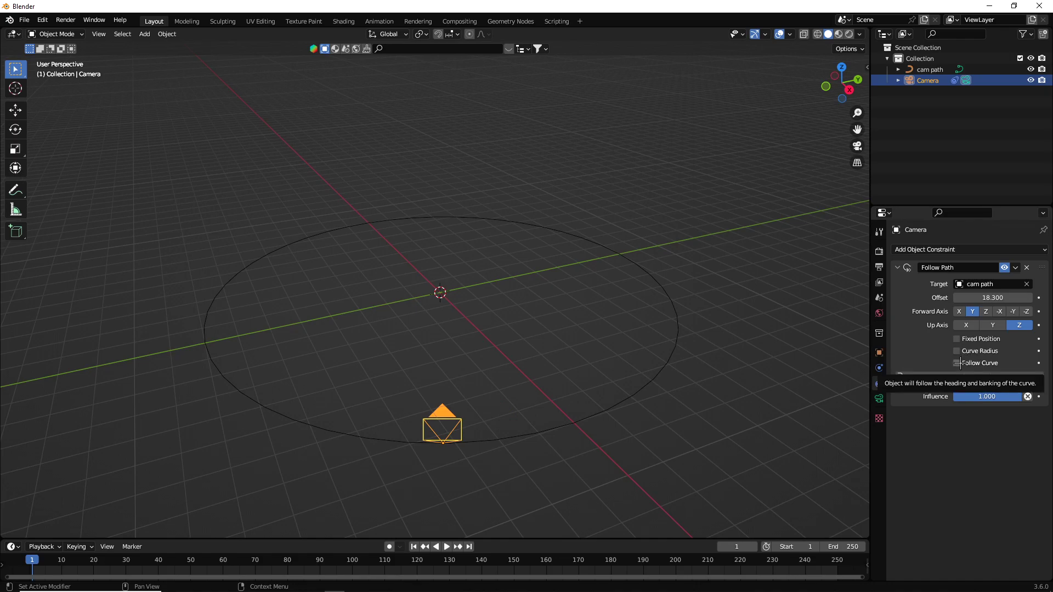
click(957, 364)
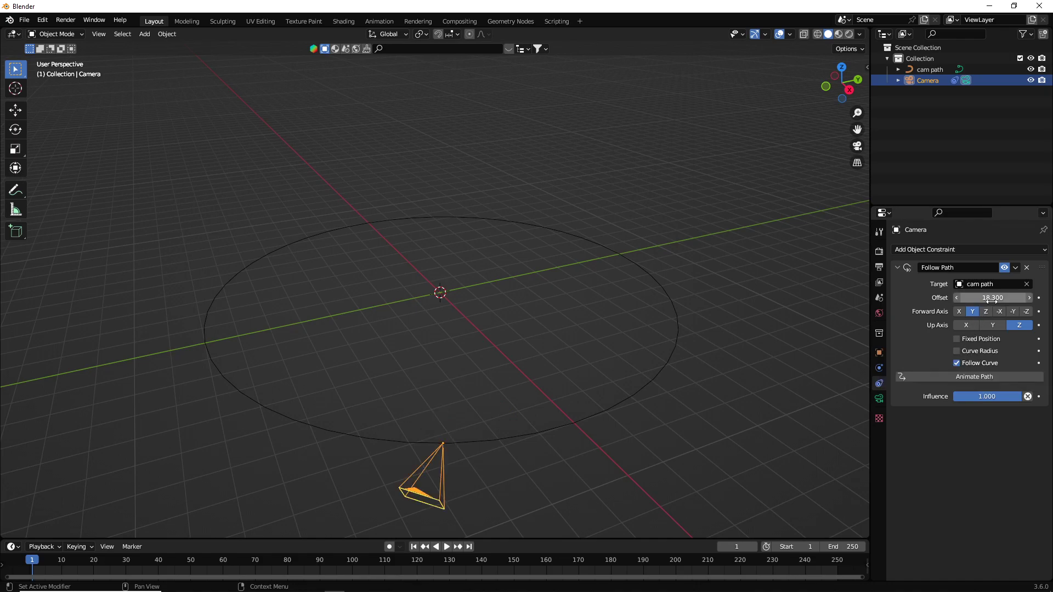
click(955, 299)
text(0)
key(Return)
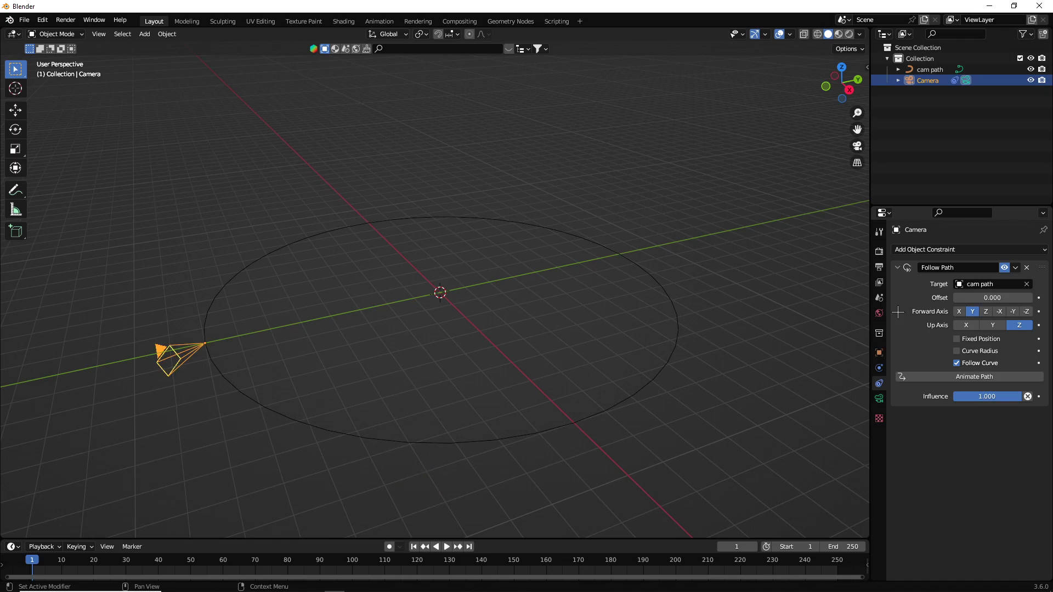
Step: Zero the camera's X, Y and Z rotation
click(881, 353)
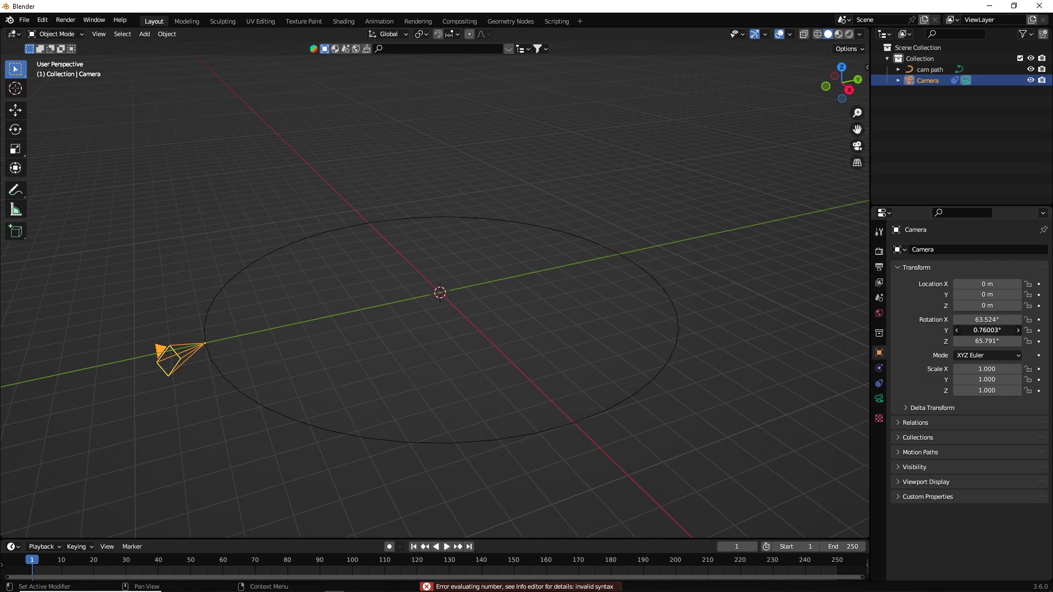
drag(988, 320, 987, 341)
text(0)
key(Return)
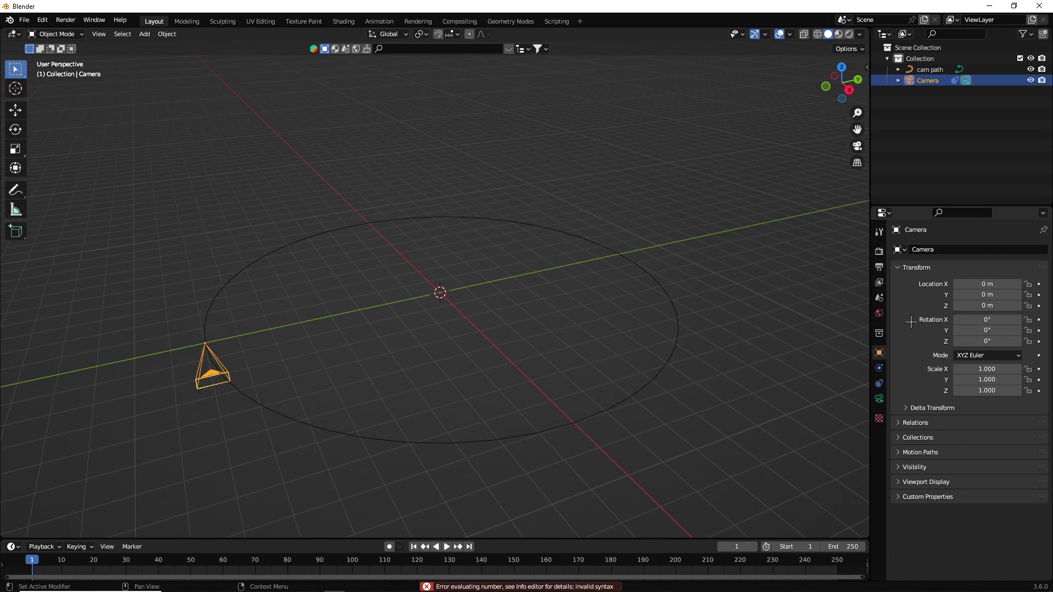
Step: Set the camera's focal length to 25 mm
click(879, 398)
drag(985, 301, 993, 302)
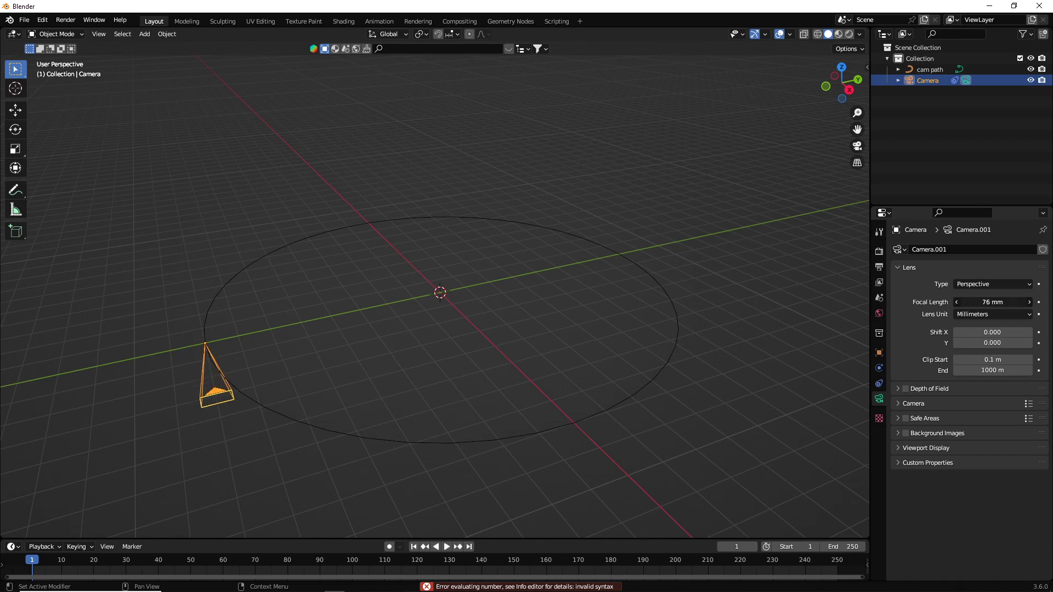
click(985, 302)
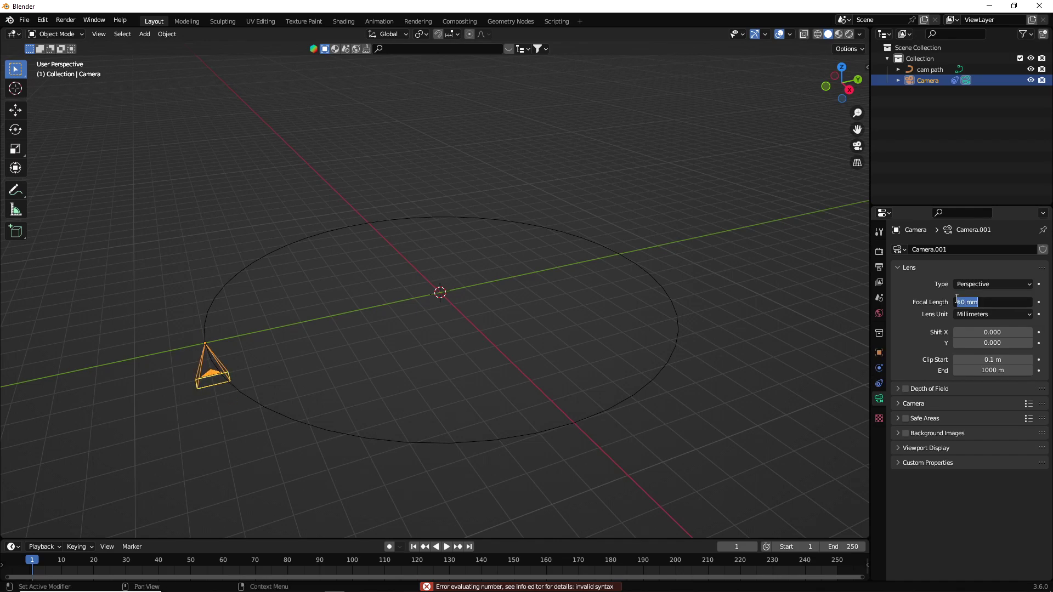
text(25)
key(Return)
Step: Slide the camera along the path to a 49.8 offset and view through the camera
click(881, 383)
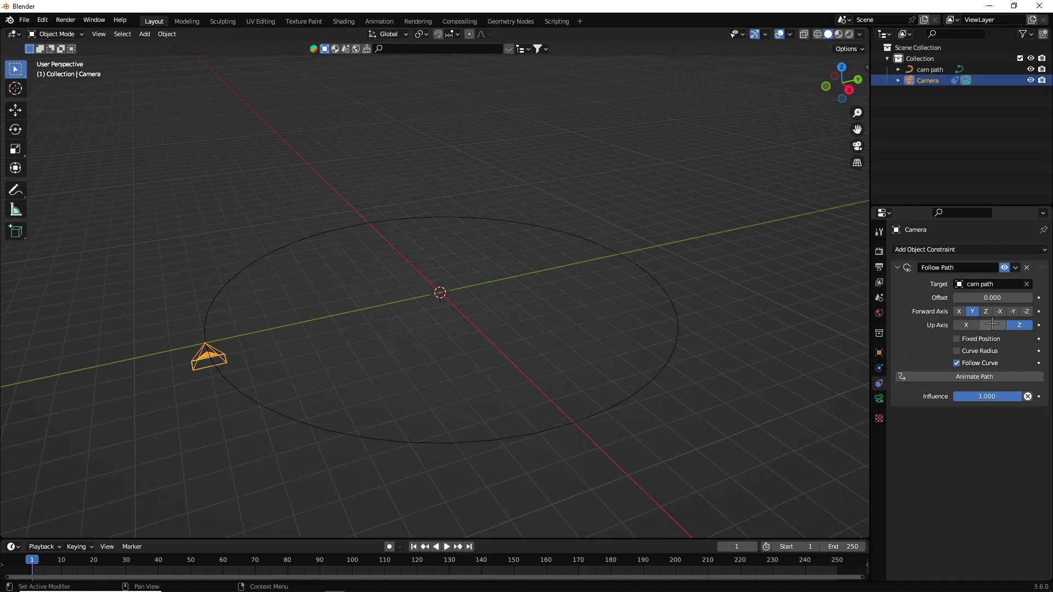
drag(992, 298, 1032, 297)
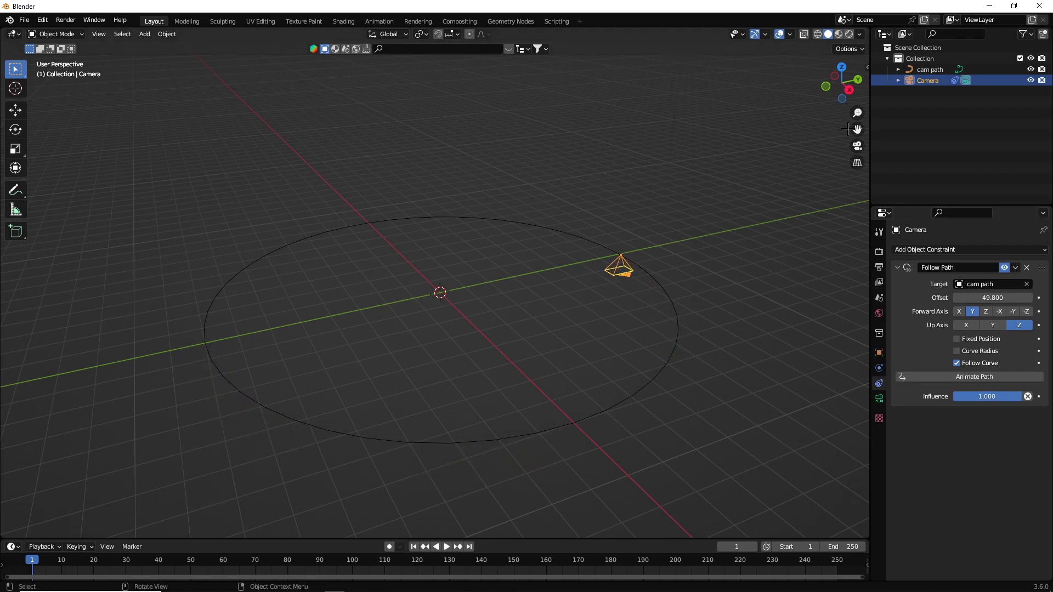
click(858, 146)
Step: Set the camera's Follow Path offset to 0
scroll(500, 259, down, 5)
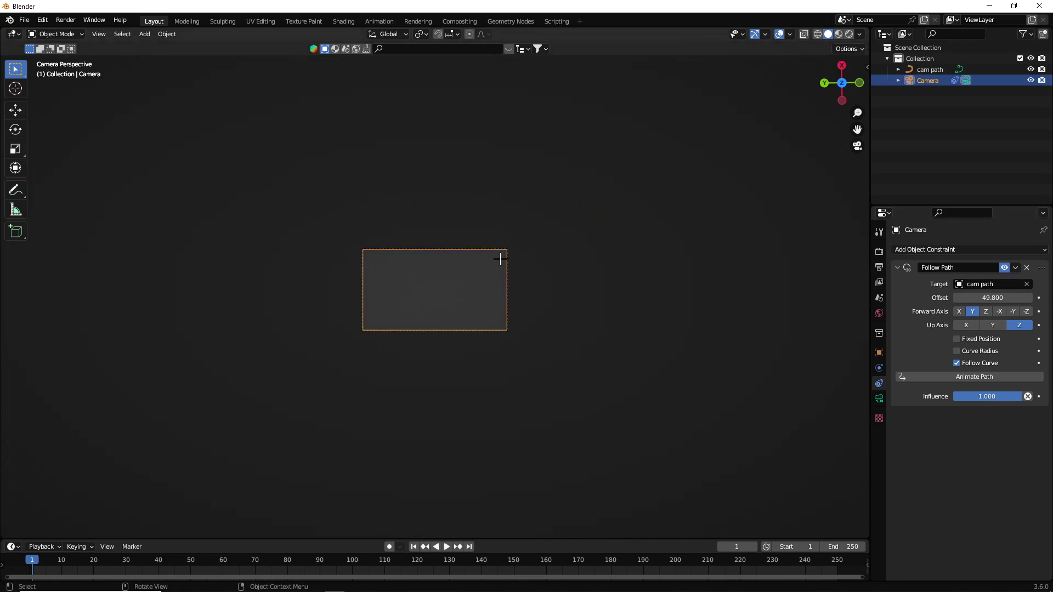
scroll(604, 244, up, 5)
click(961, 298)
text(1)
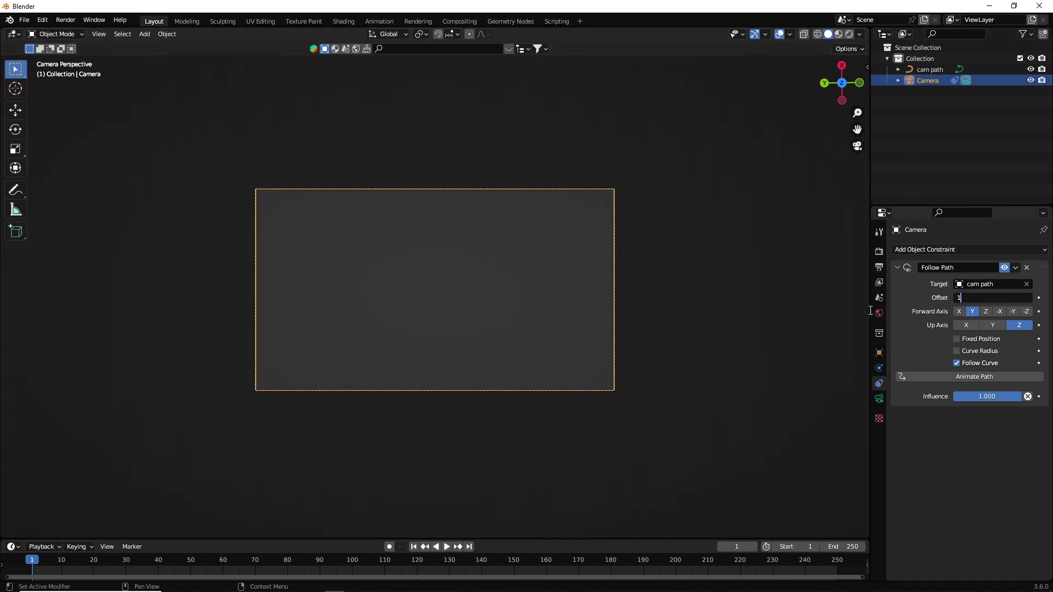
key(Return)
click(961, 298)
key(Return)
Step: Start a free trackball rotation of the camera, cancel it, and select cam path
key(r)
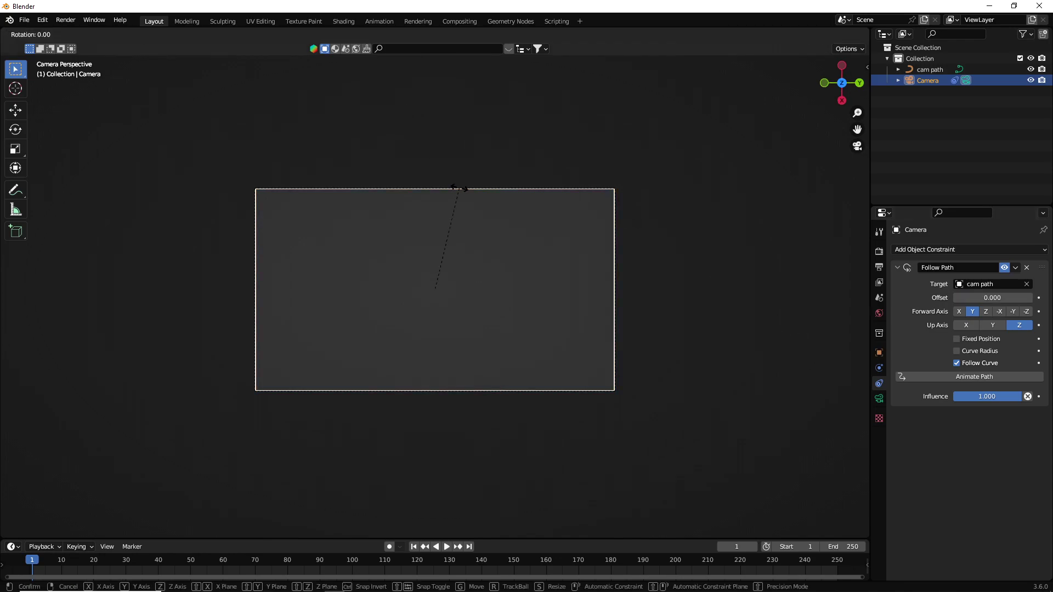
key(r)
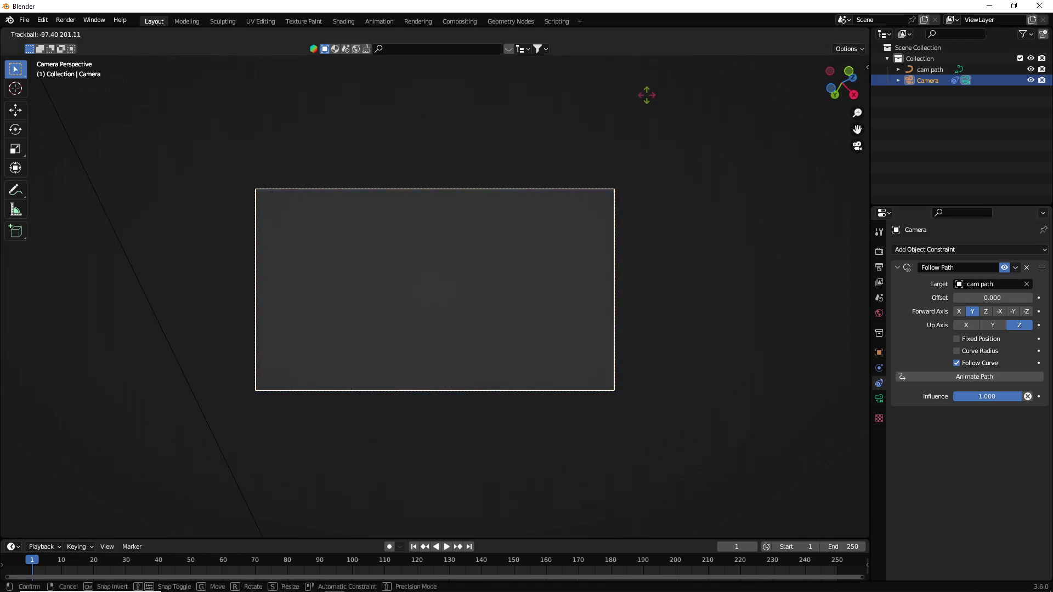
key(Escape)
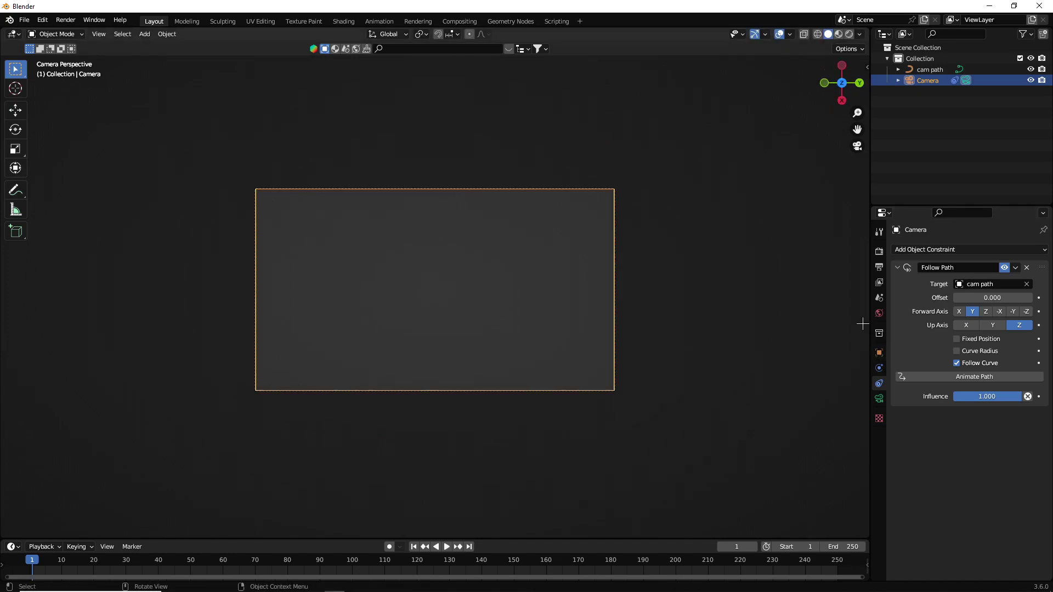
click(930, 69)
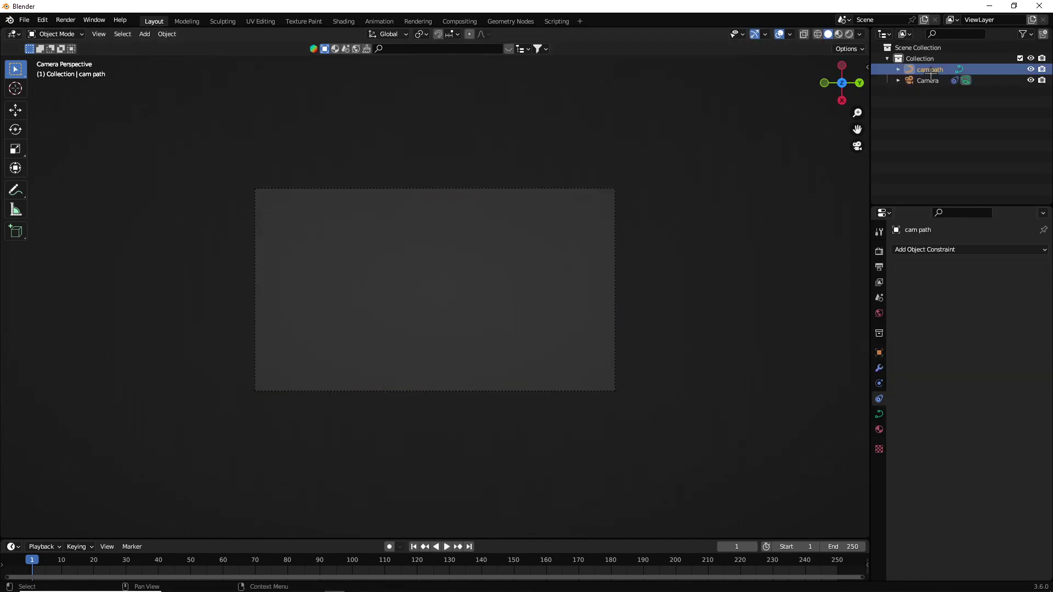
Step: Give cam path a 0.01 m bevel depth, then begin rotating the camera
click(880, 414)
click(927, 430)
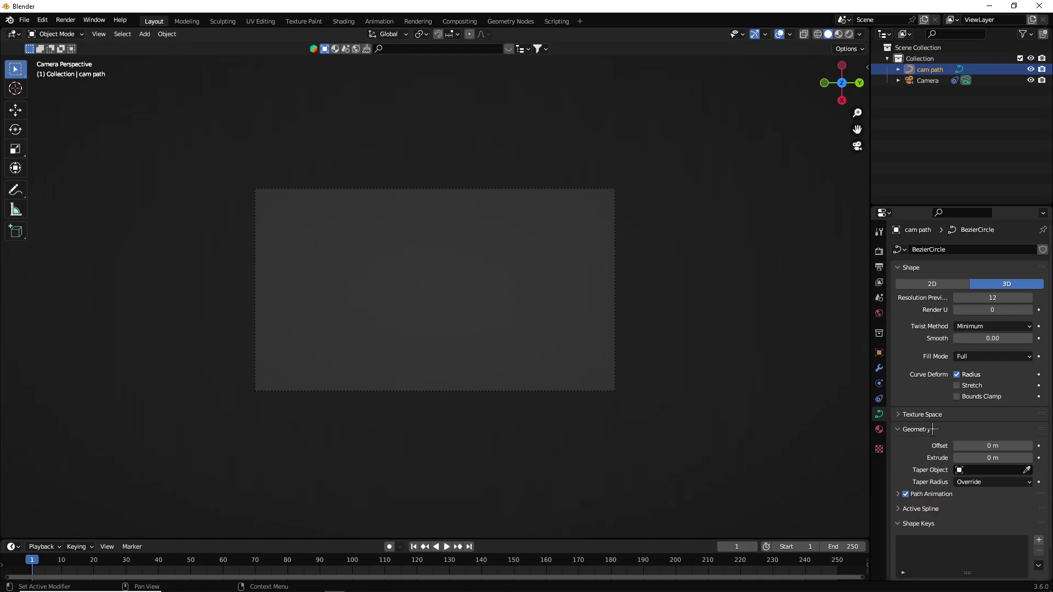
click(911, 267)
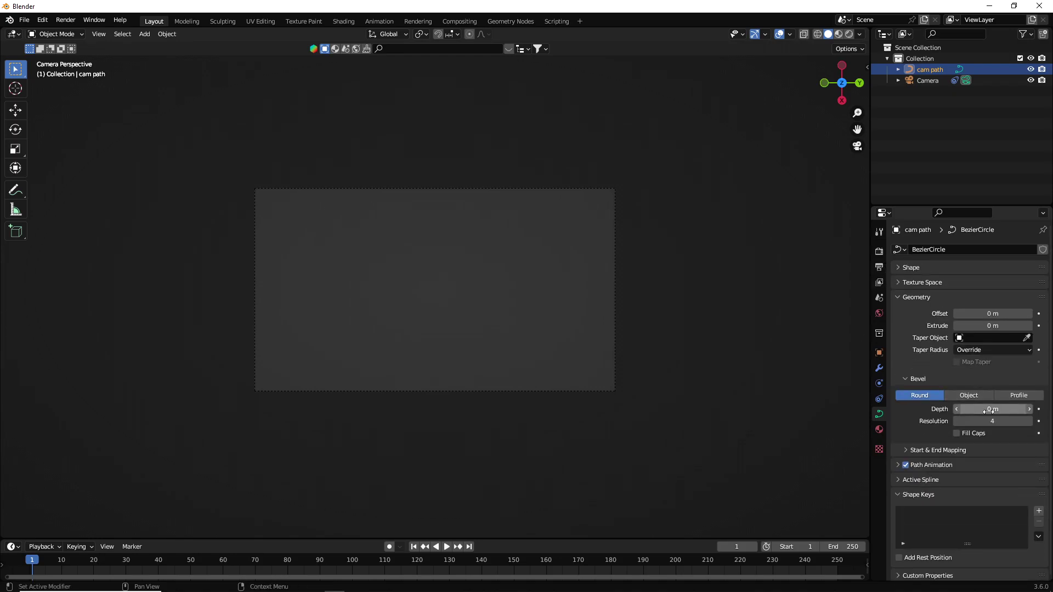
drag(993, 409, 1004, 409)
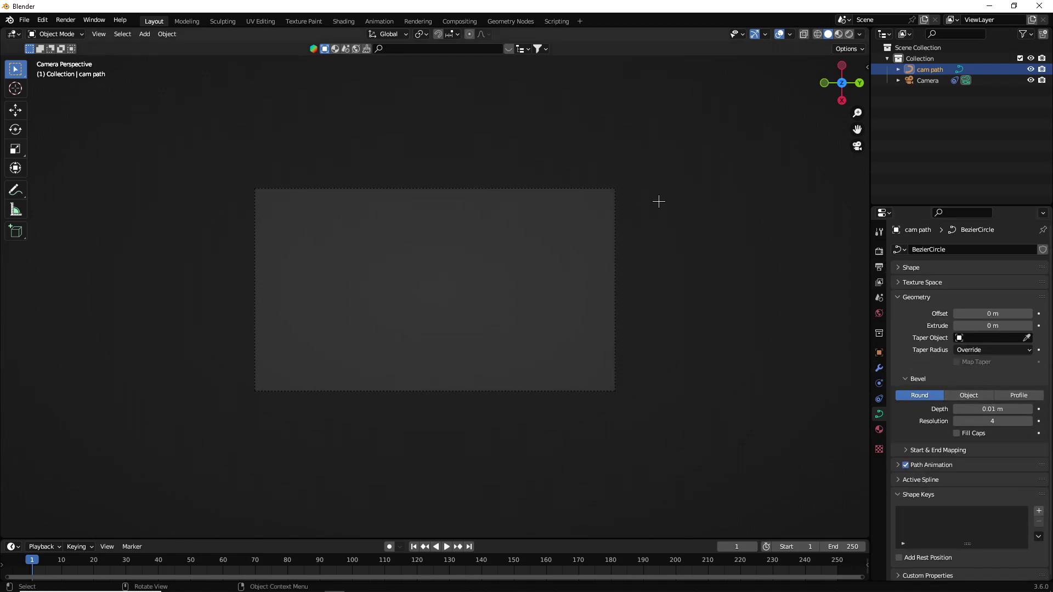
click(575, 191)
key(r)
key(r)
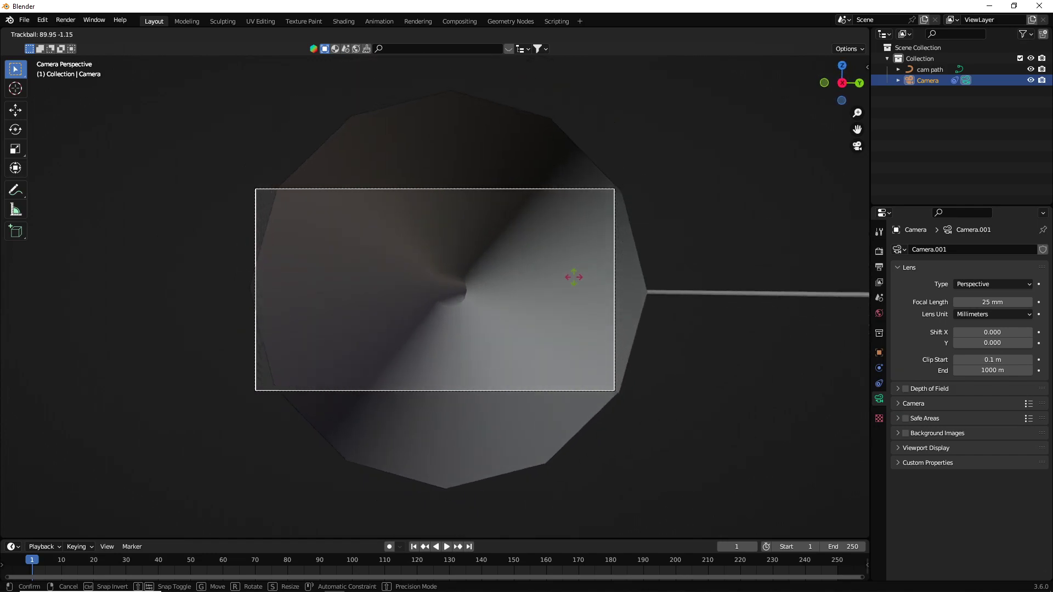
Step: Confirm the camera's new rotation and set its lens clip start to 0.02 m
click(574, 277)
mouse_move(993, 360)
mouse_down()
mouse_move(965, 360)
mouse_move(1010, 360)
mouse_move(982, 360)
mouse_up()
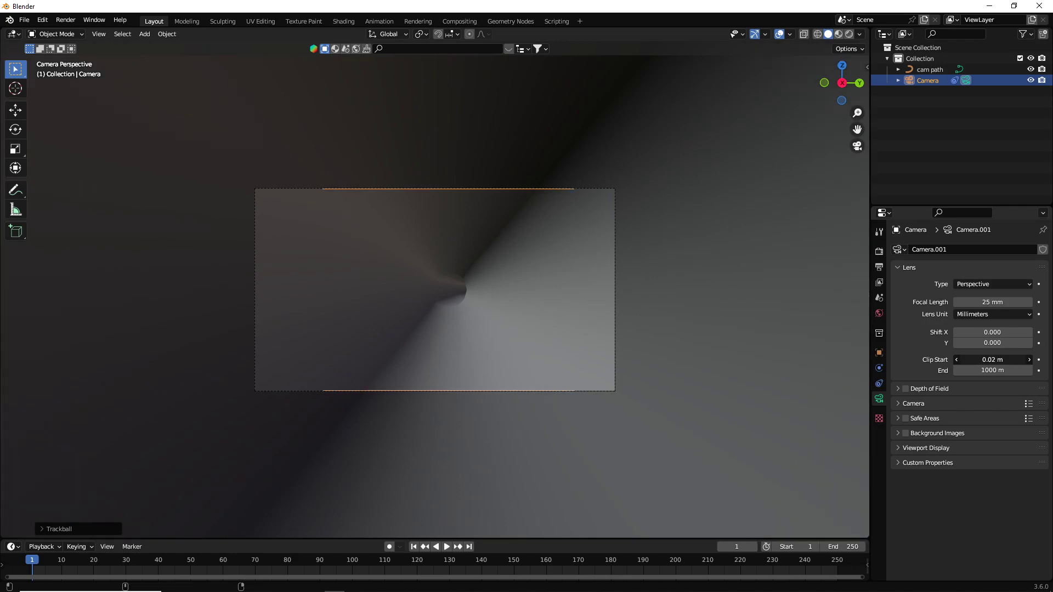
key(Return)
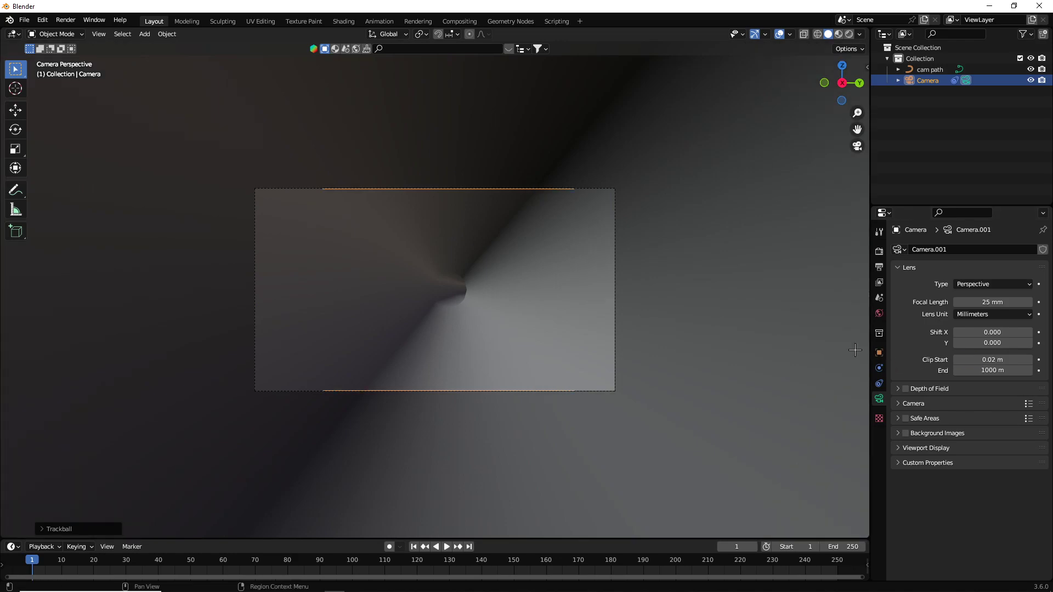
click(982, 358)
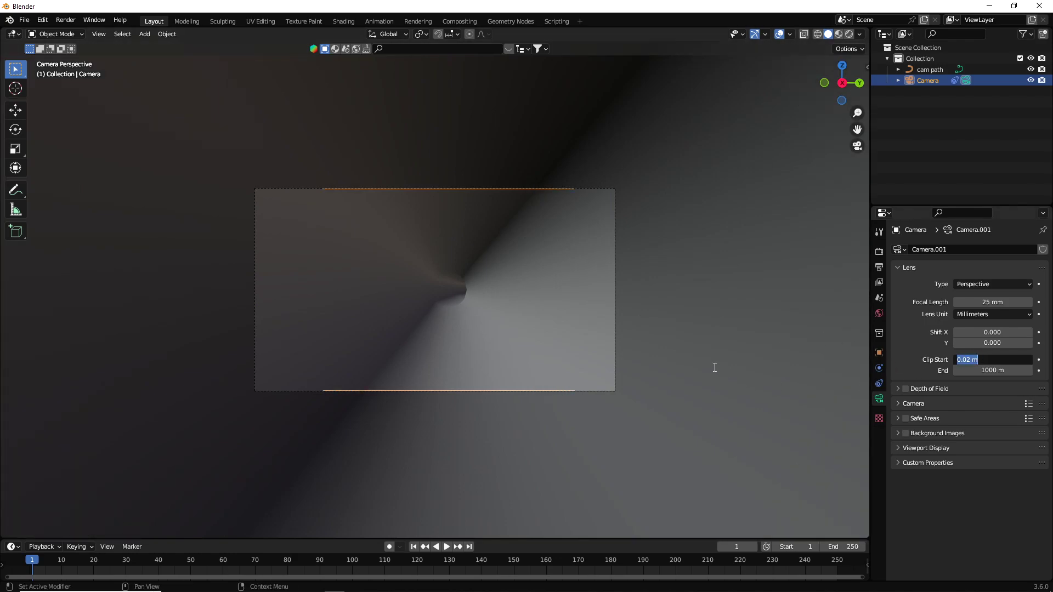
text(0)
key(Return)
click(988, 360)
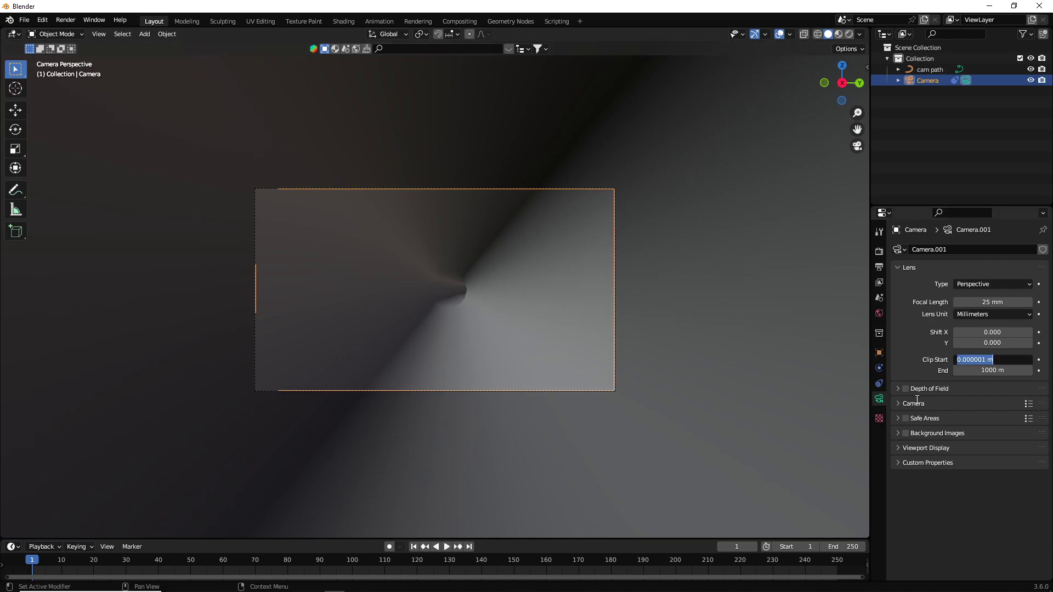
key(Escape)
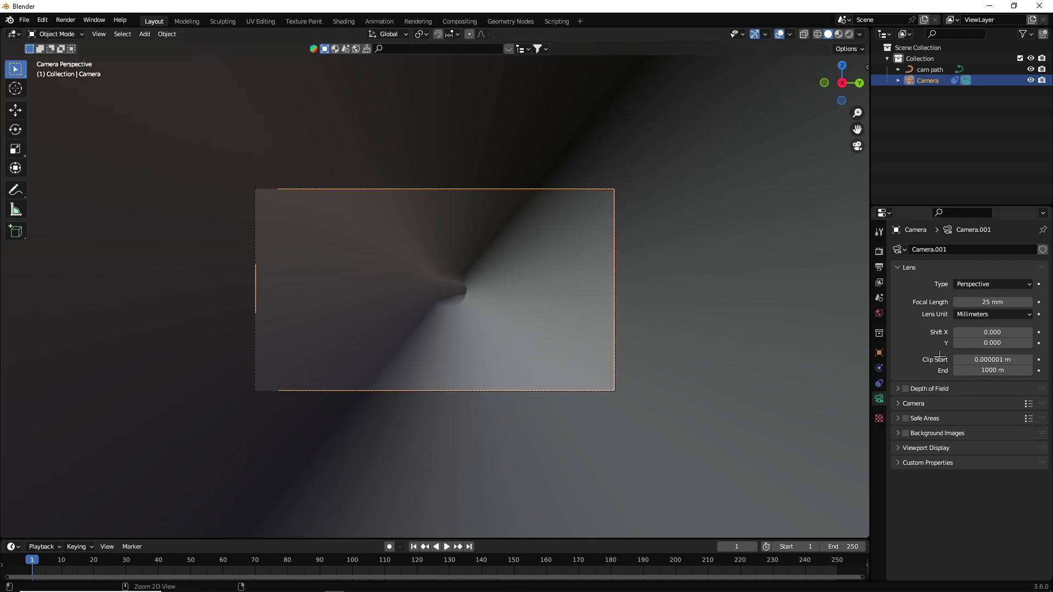
key(ctrl+z)
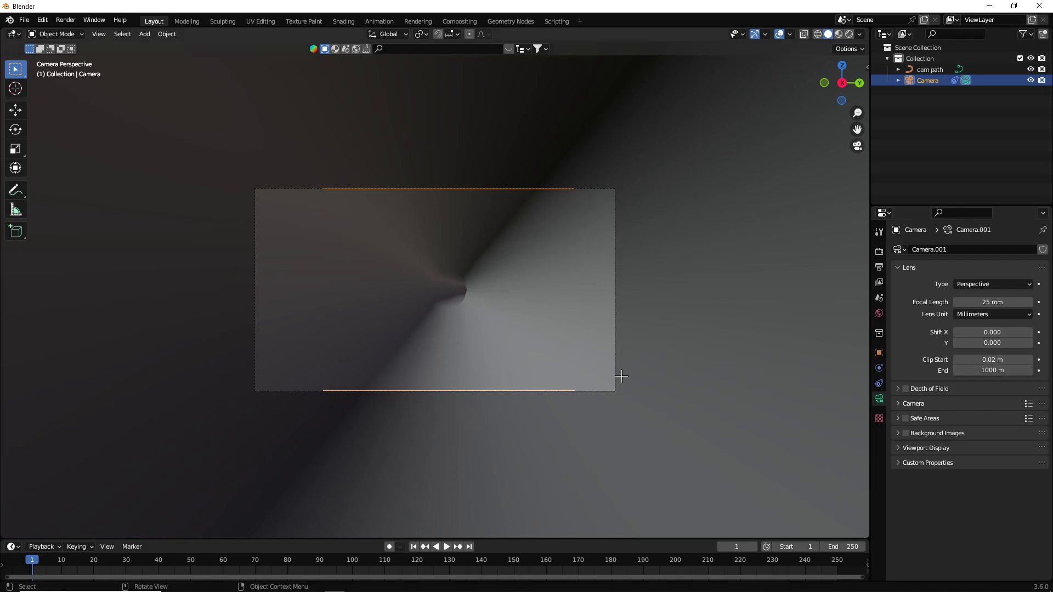
click(705, 257)
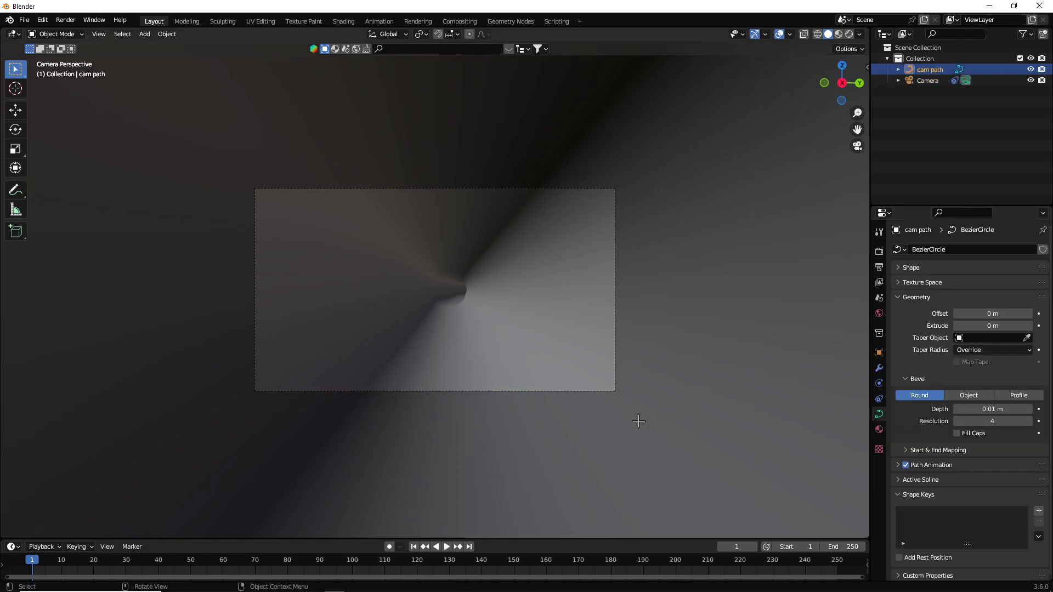
Step: Set cam path's bevel depth back to 0 m
drag(965, 409, 900, 409)
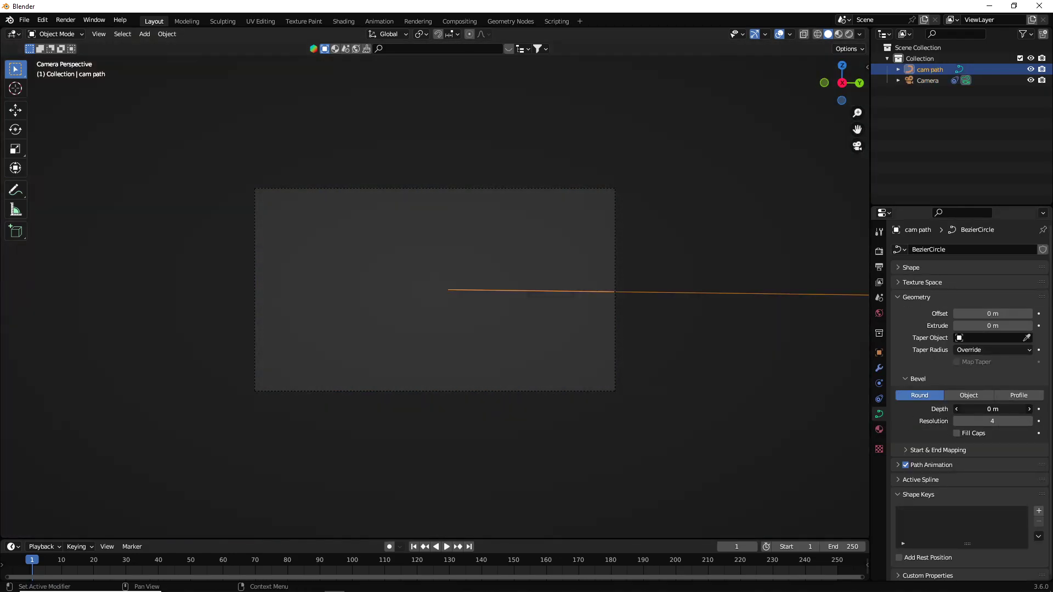
scroll(159, 233, down, 2)
scroll(672, 207, up, 1)
scroll(681, 197, up, 1)
key(r)
key(r)
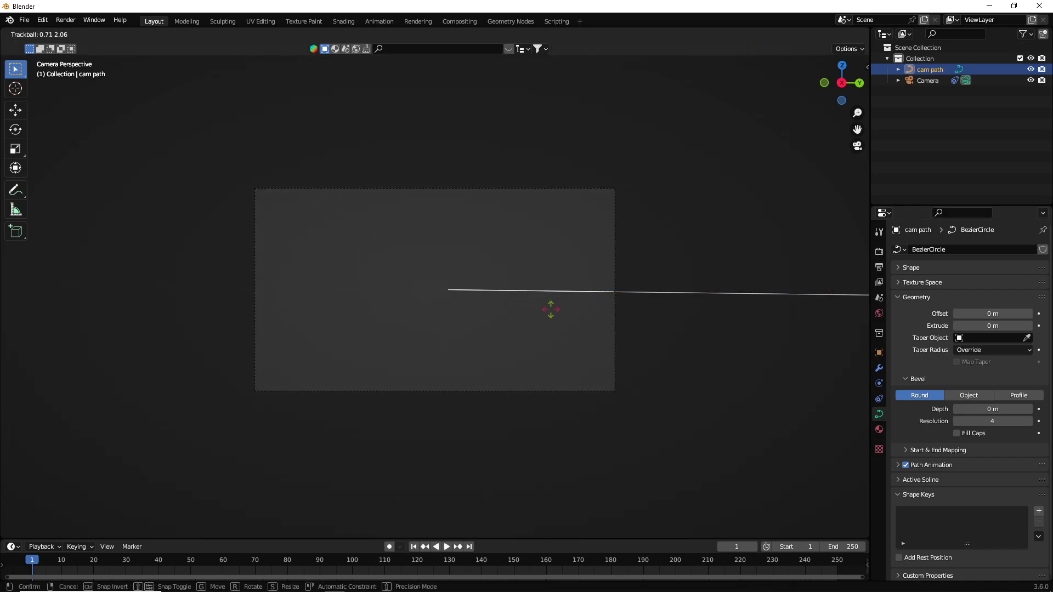
click(551, 310)
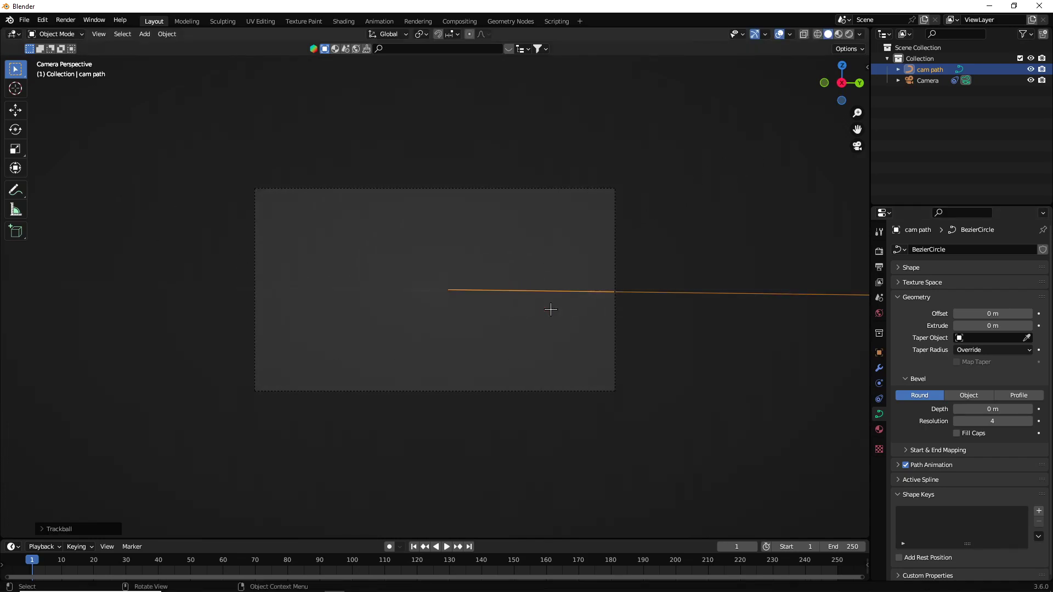
Step: Set the animation end frame to 240 and the current frame to 0
click(67, 560)
drag(664, 539, 685, 448)
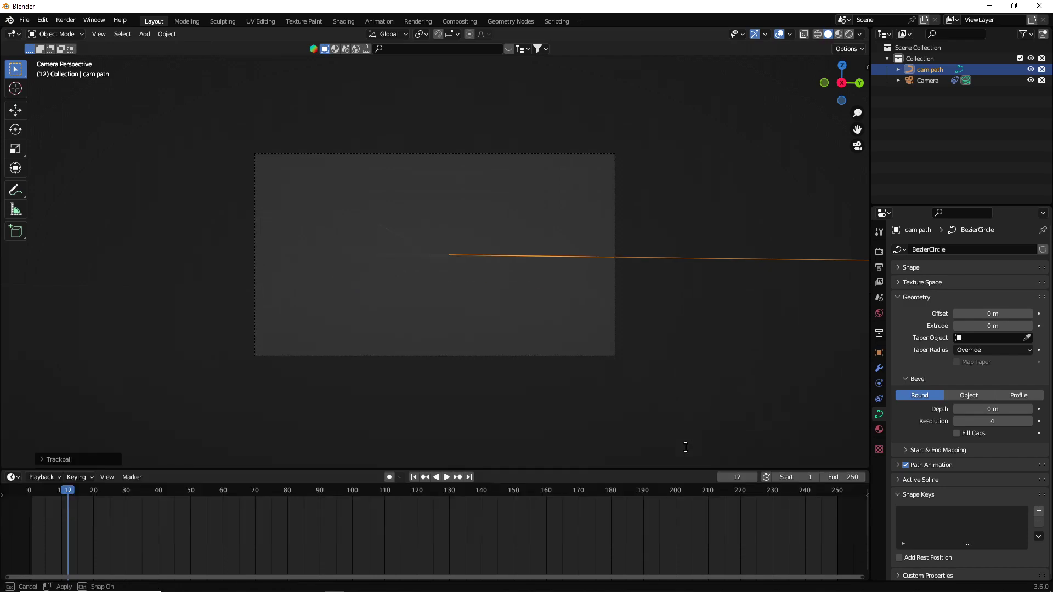
click(856, 455)
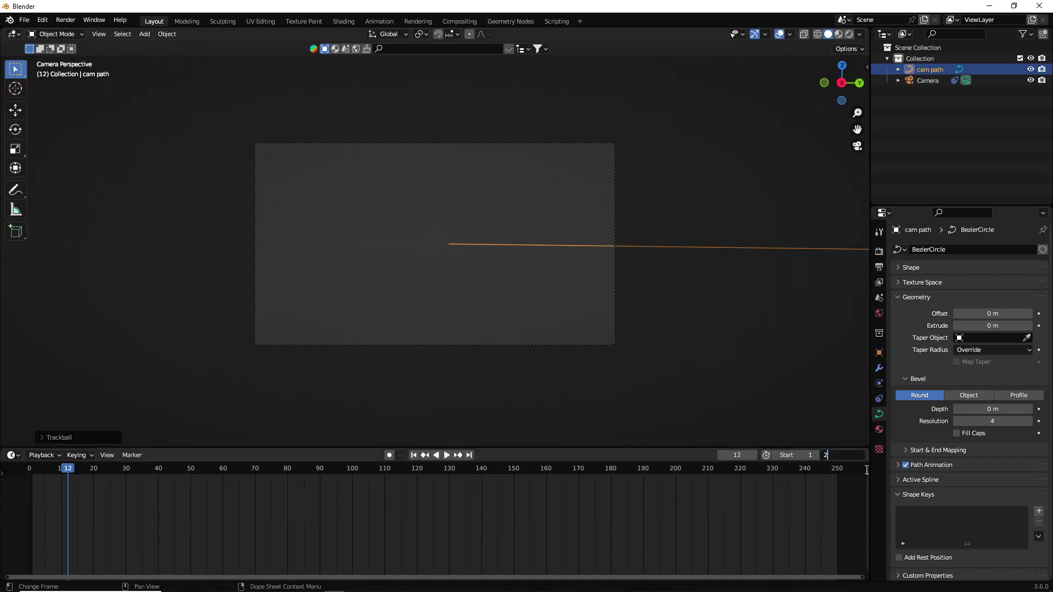
text(40)
key(Return)
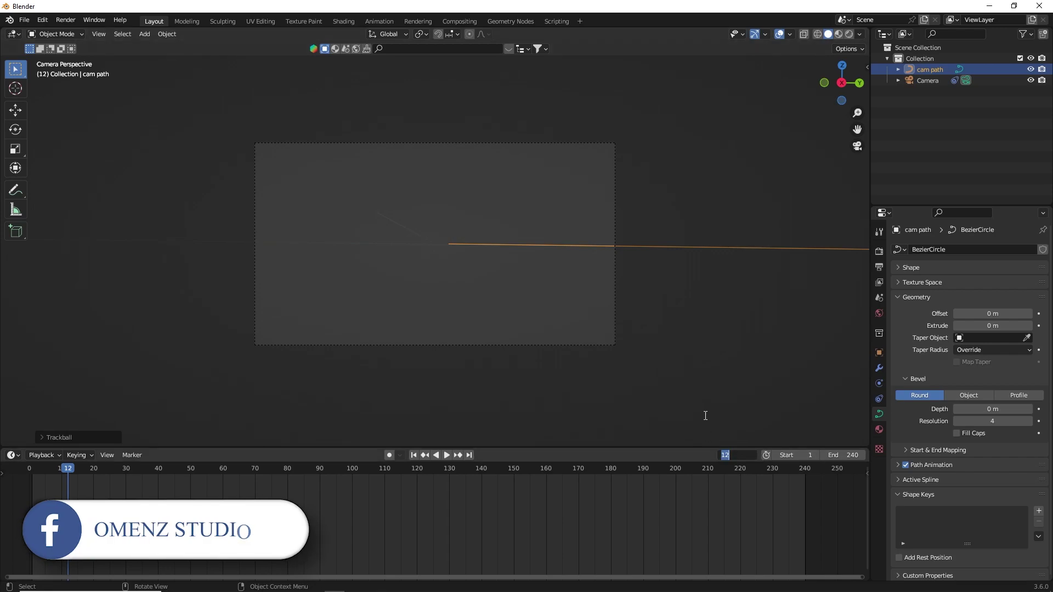
text(0)
key(Return)
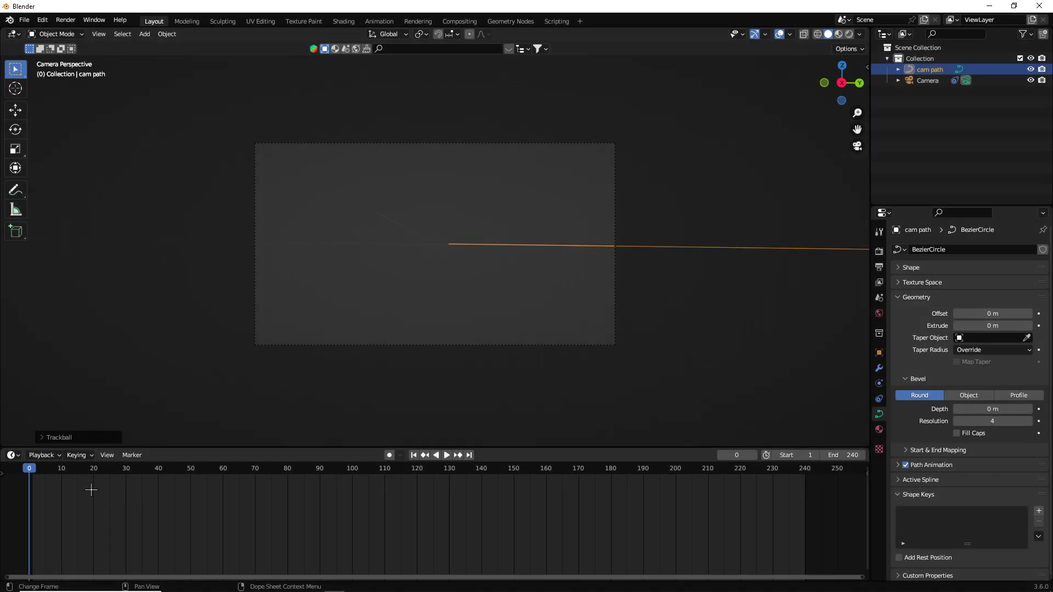
mouse_move(89, 491)
ctrl+middle_down()
mouse_move(491, 507)
mouse_move(684, 496)
ctrl+middle_up()
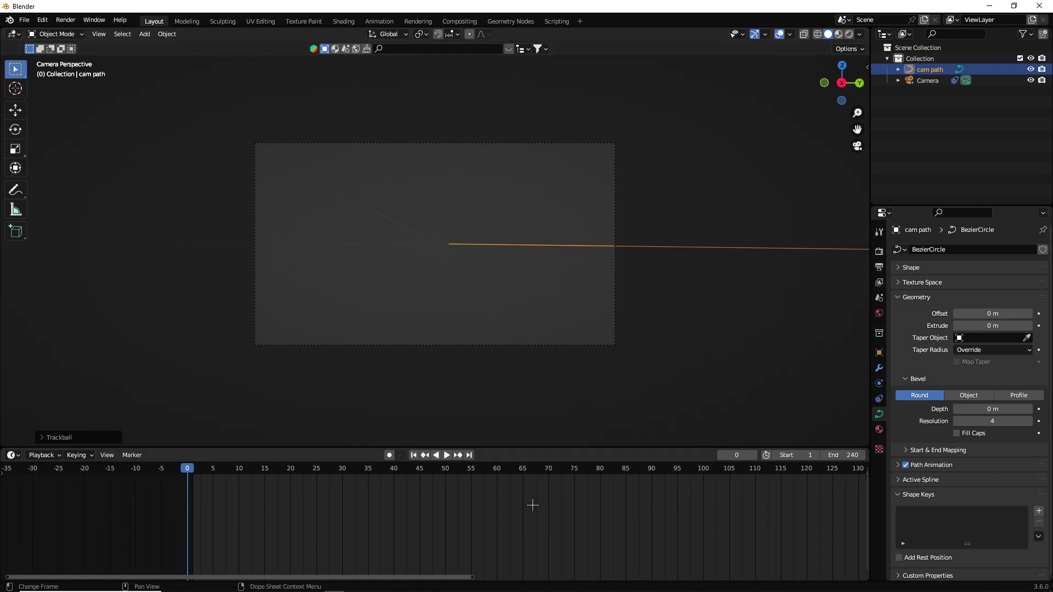
scroll(533, 505, down, 3)
scroll(455, 517, down, 1)
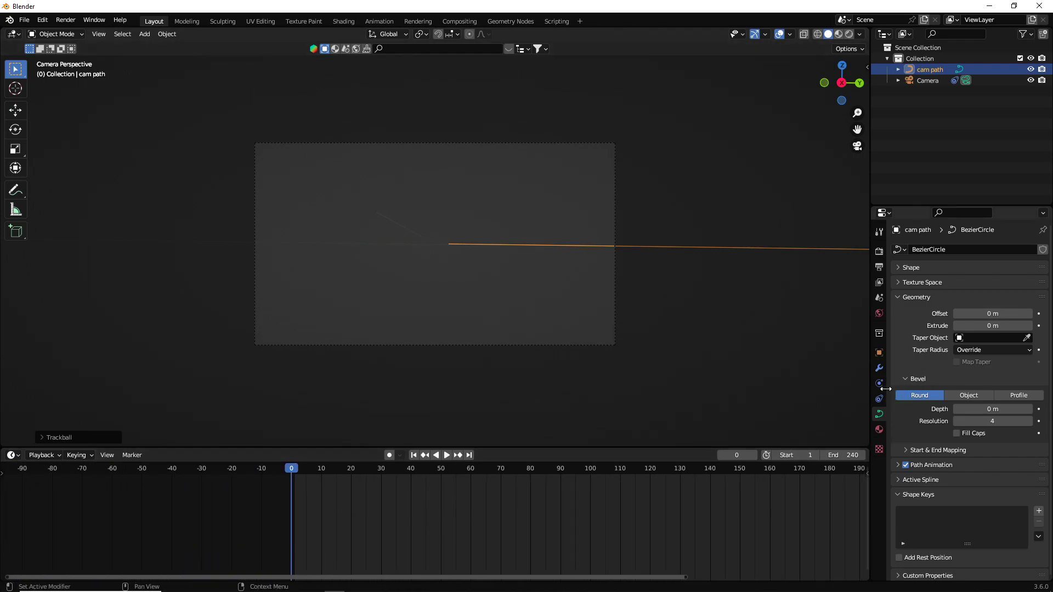
click(583, 143)
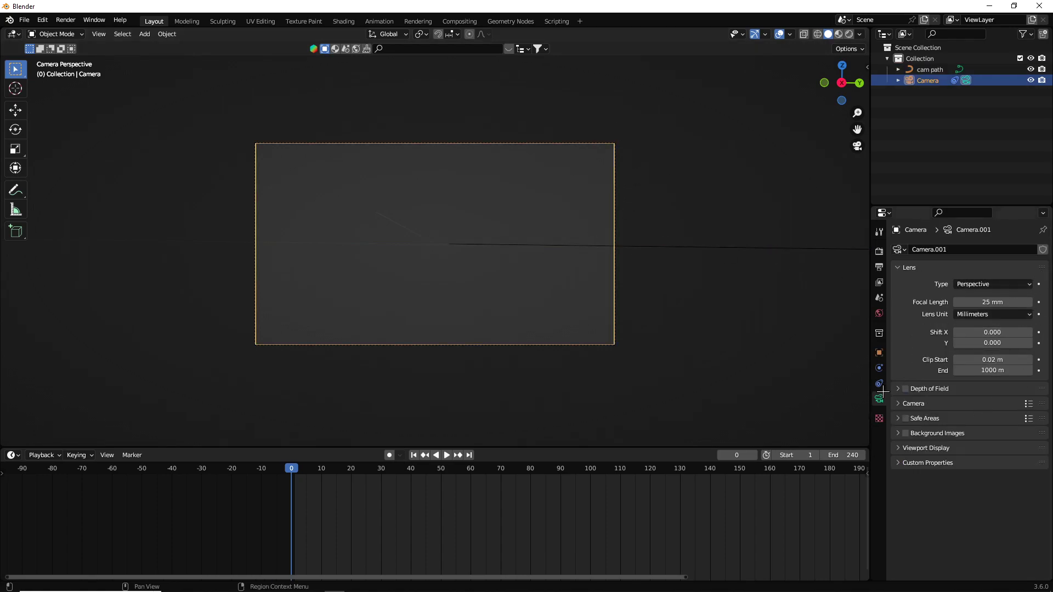
Step: Keyframe the camera's Follow Path offset of 0 at frame 0
click(879, 384)
click(1039, 297)
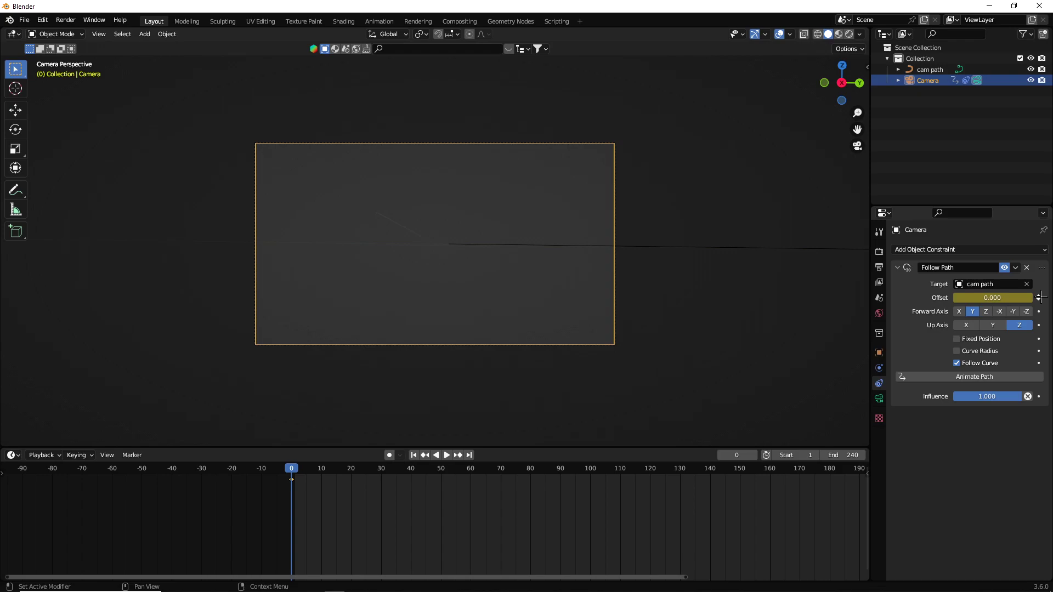
scroll(632, 523, down, 1)
scroll(697, 511, down, 5)
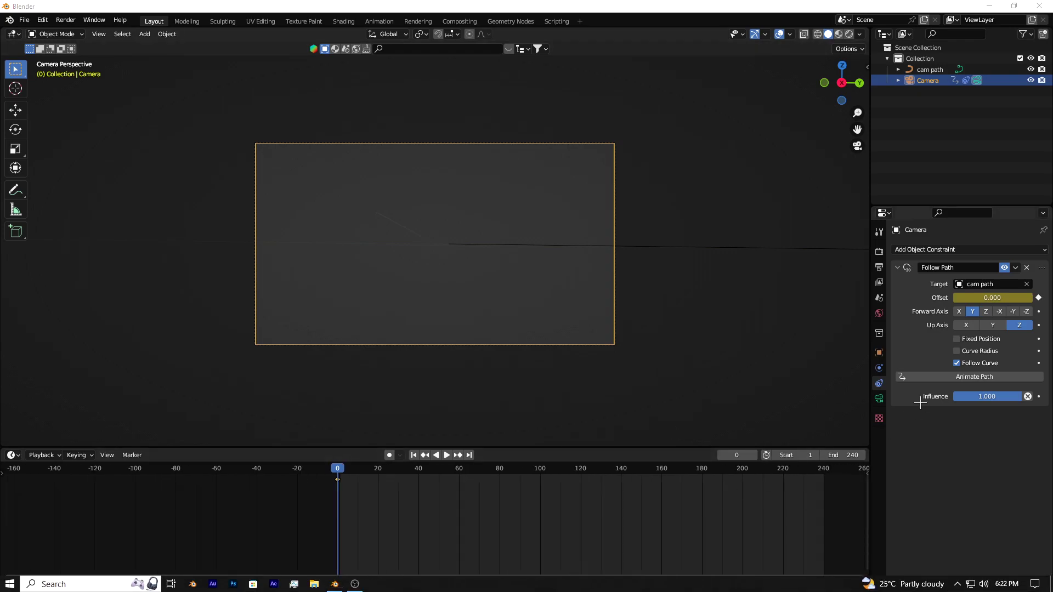
ctrl+scroll(648, 525, right, 2)
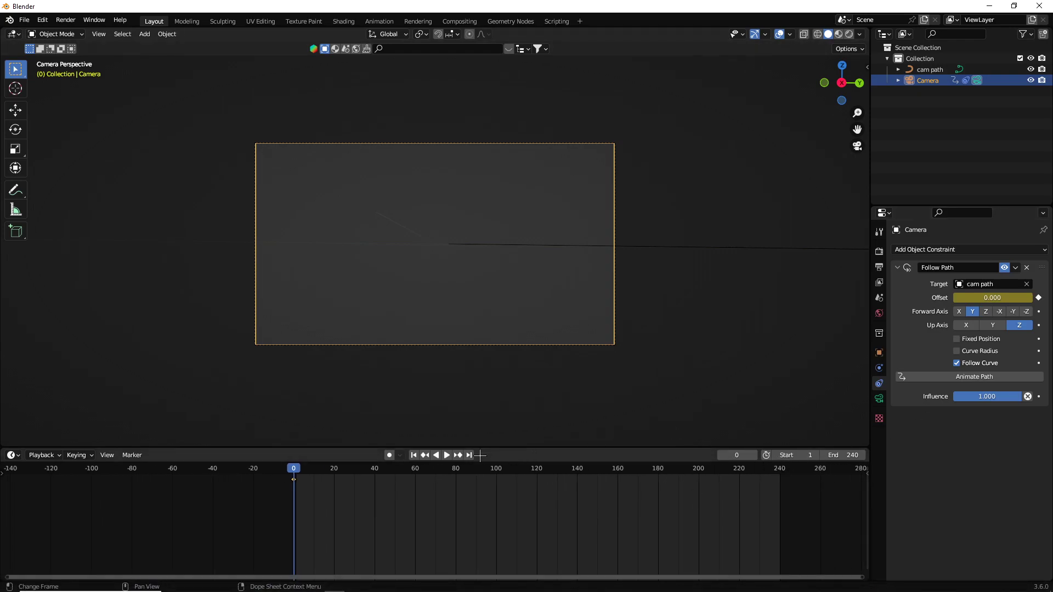
Step: At frame 240, set the path offset to 100 and keyframe it
click(470, 455)
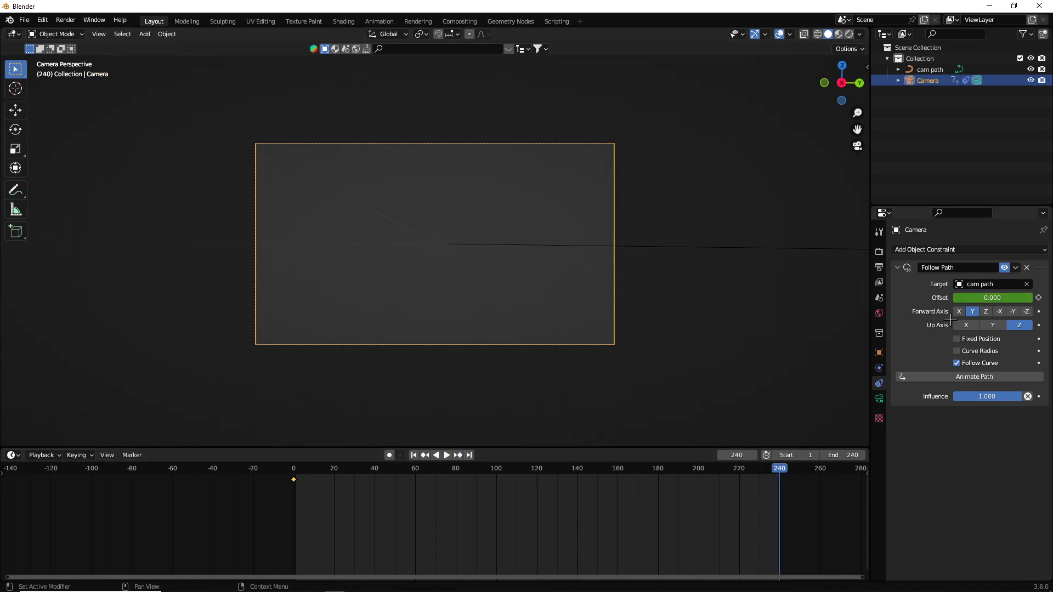
click(985, 302)
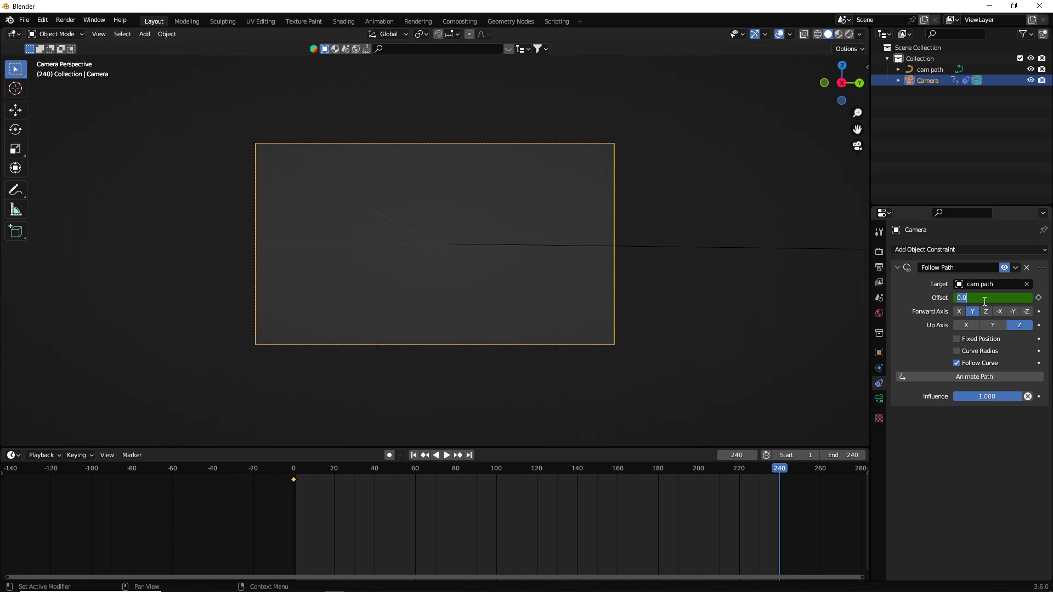
text(100)
key(Return)
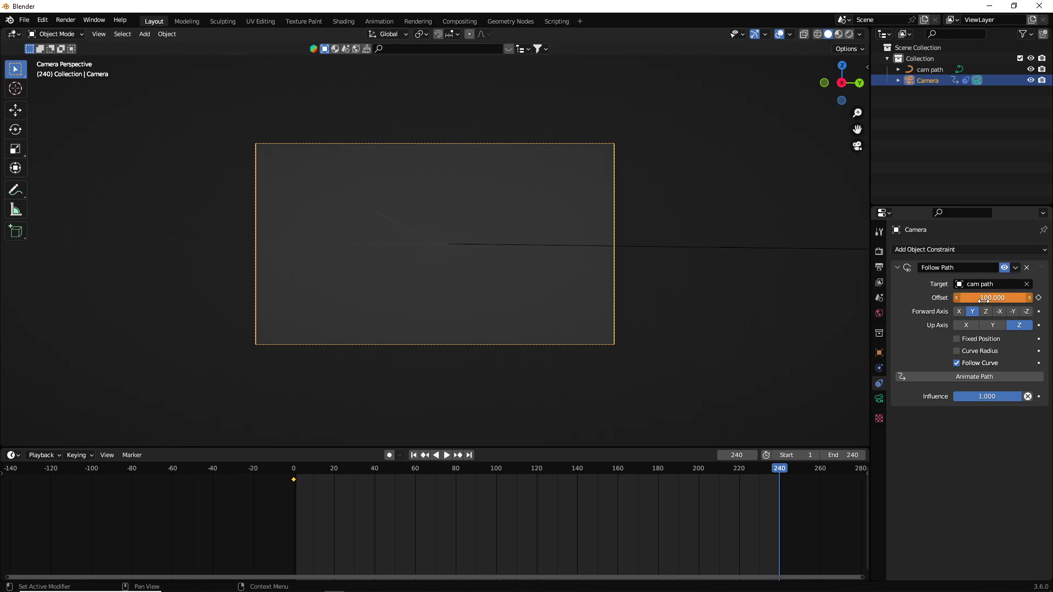
click(1040, 297)
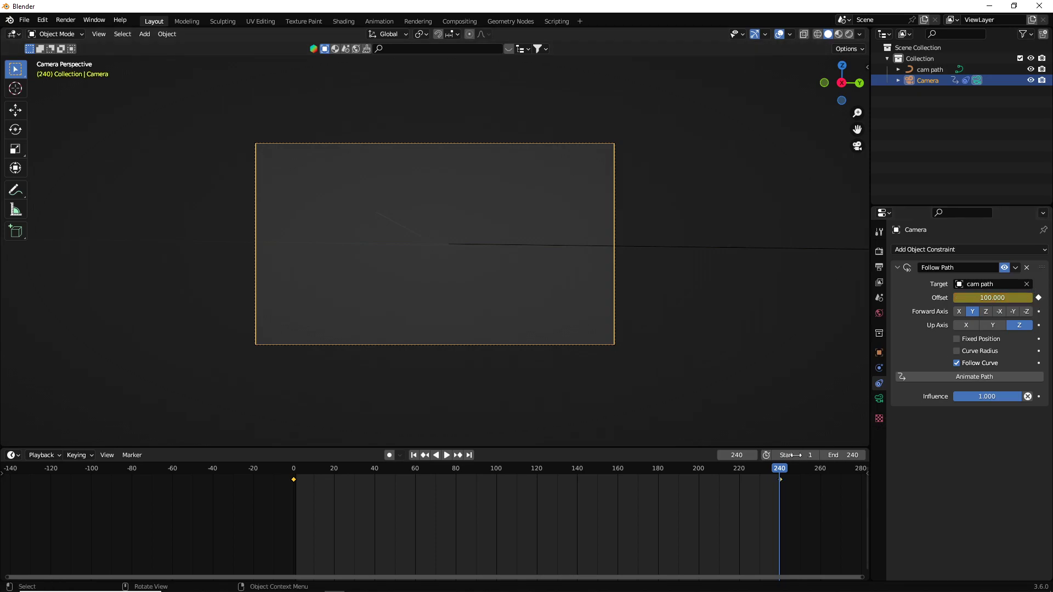
click(737, 455)
text(1)
Step: Play the fly-through and check frames 1 and 240 for the camera's motion
key(Return)
key(space)
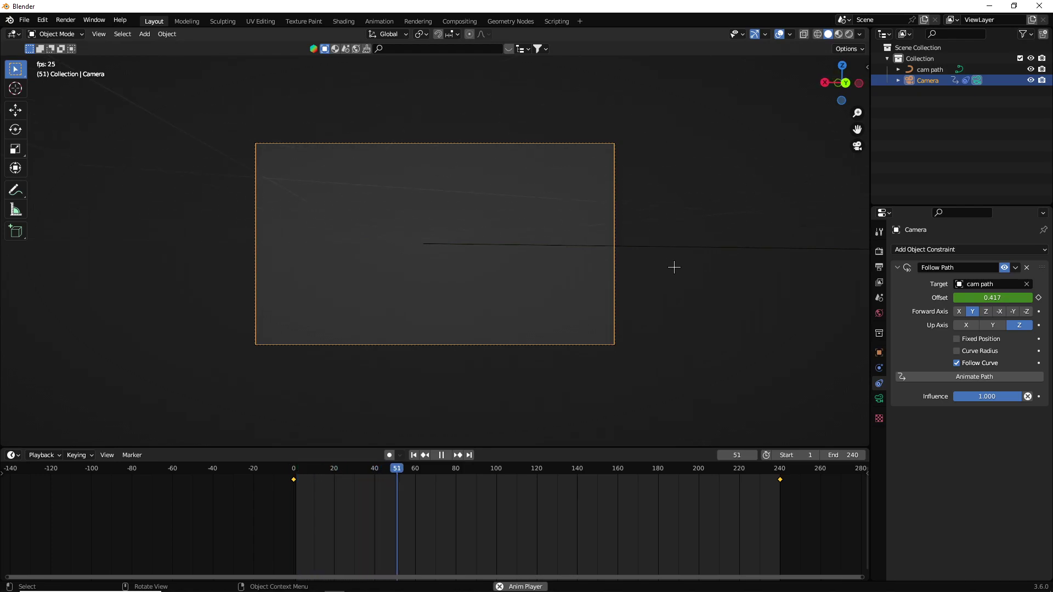
key(space)
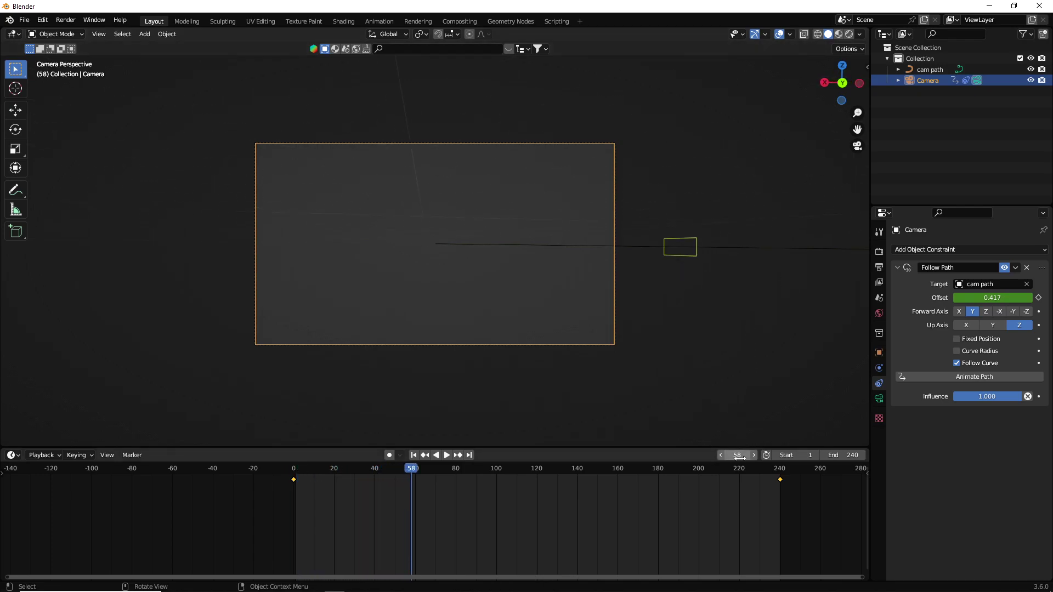
text(1)
key(Return)
click(735, 393)
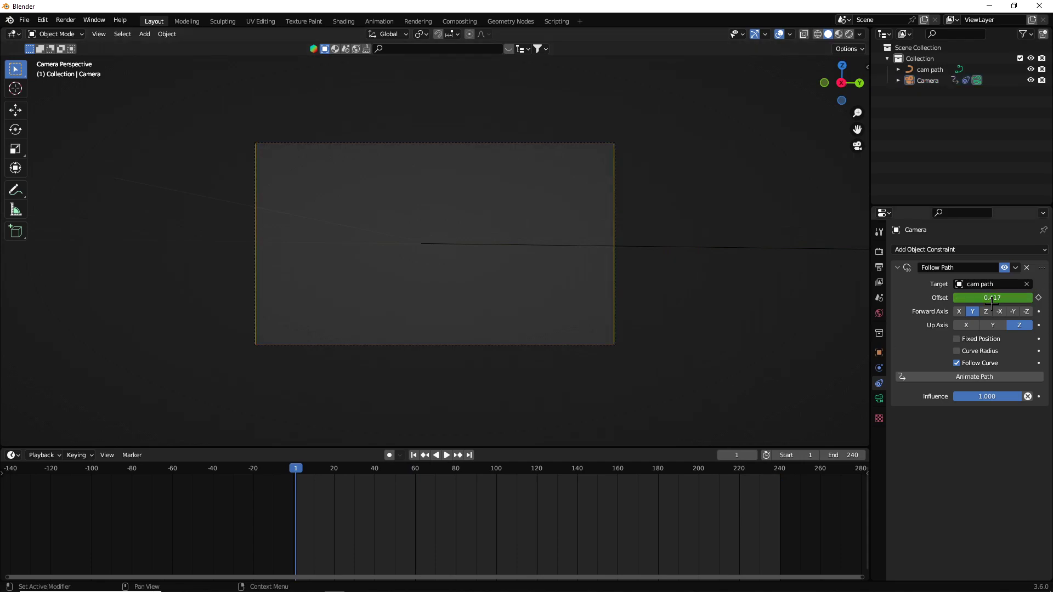
drag(777, 469, 777, 471)
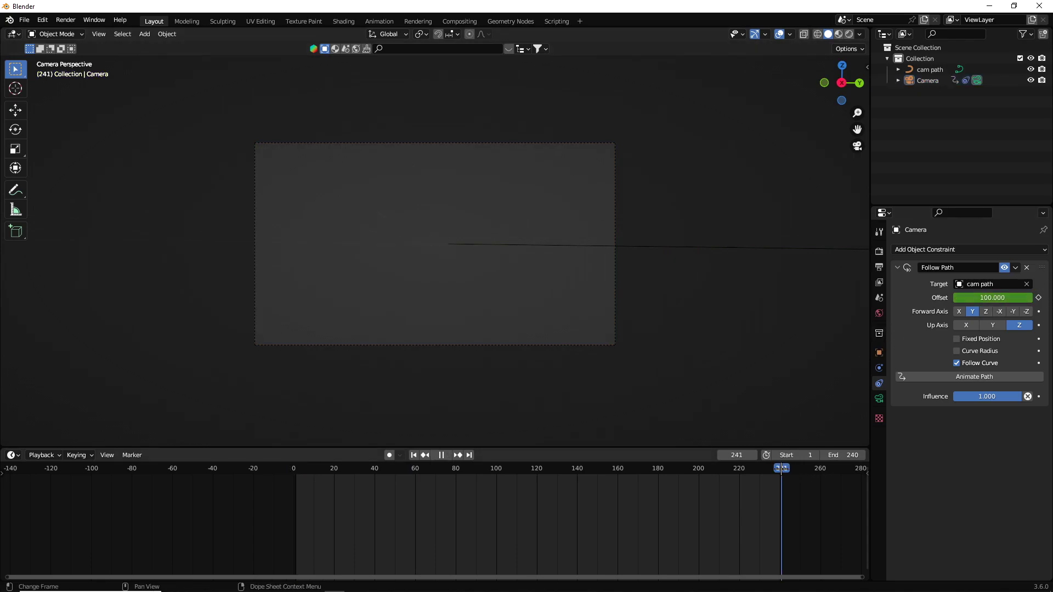
click(755, 455)
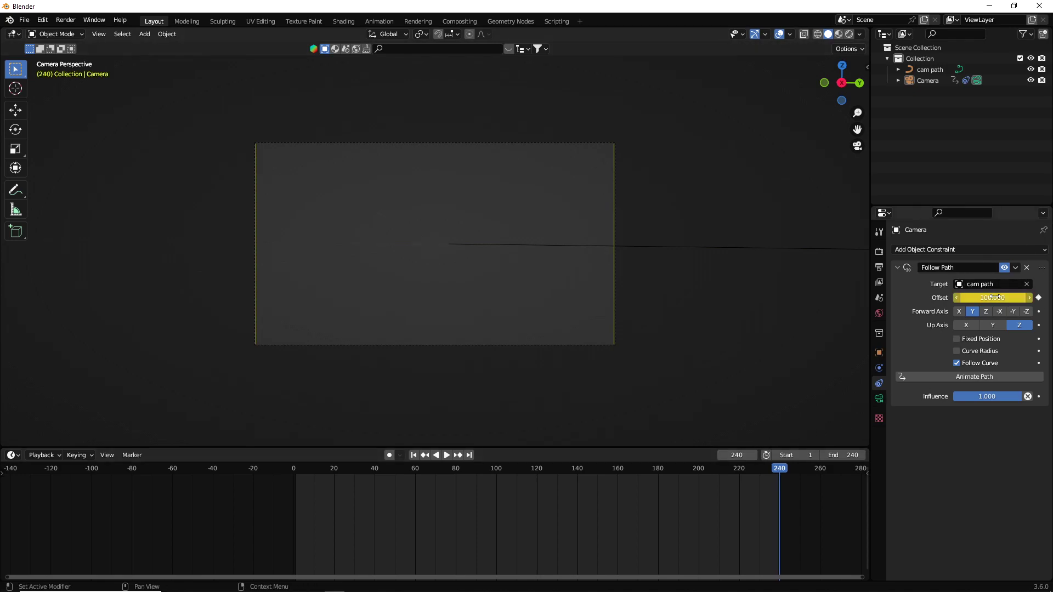
drag(841, 82, 645, 144)
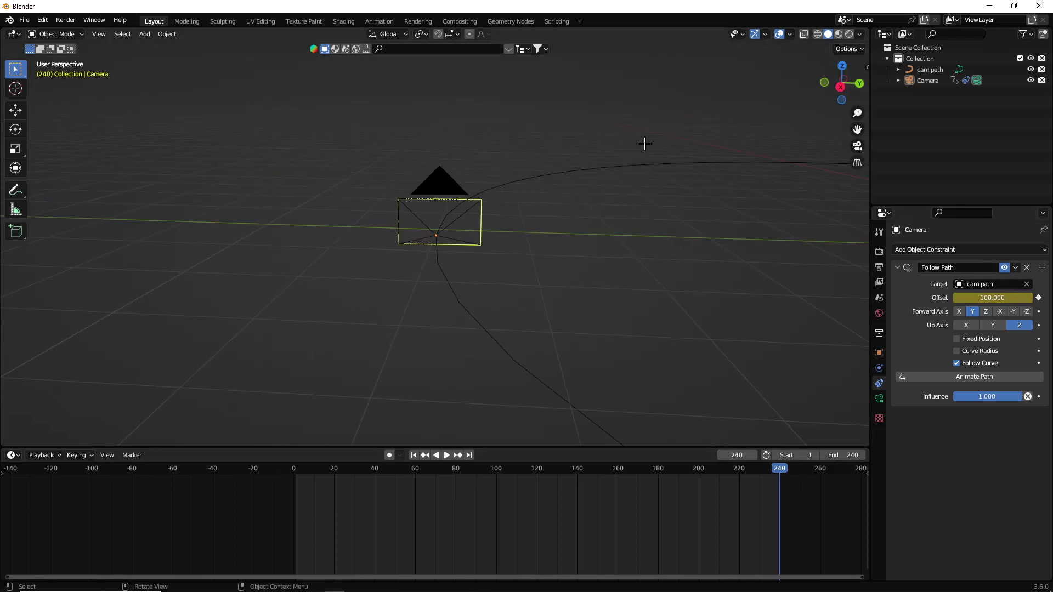
Step: Select cam path and enlarge the 3D view to frame the whole circle
scroll(664, 156, down, 5)
scroll(691, 171, up, 2)
scroll(713, 164, down, 2)
drag(839, 102, 848, 108)
click(549, 174)
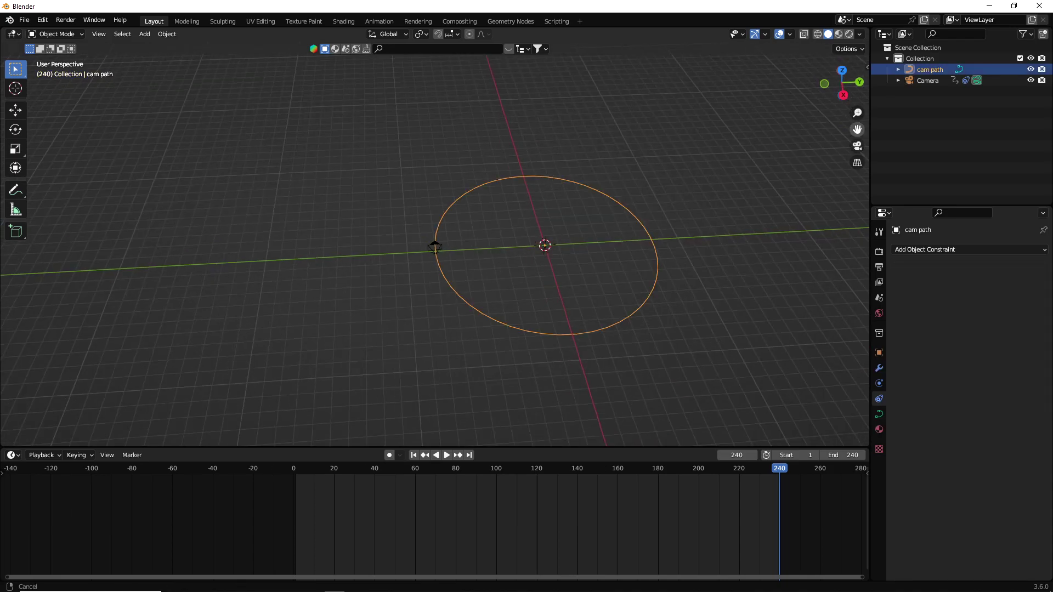
drag(857, 130, 773, 123)
scroll(590, 549, up, 2)
scroll(590, 506, down, 1)
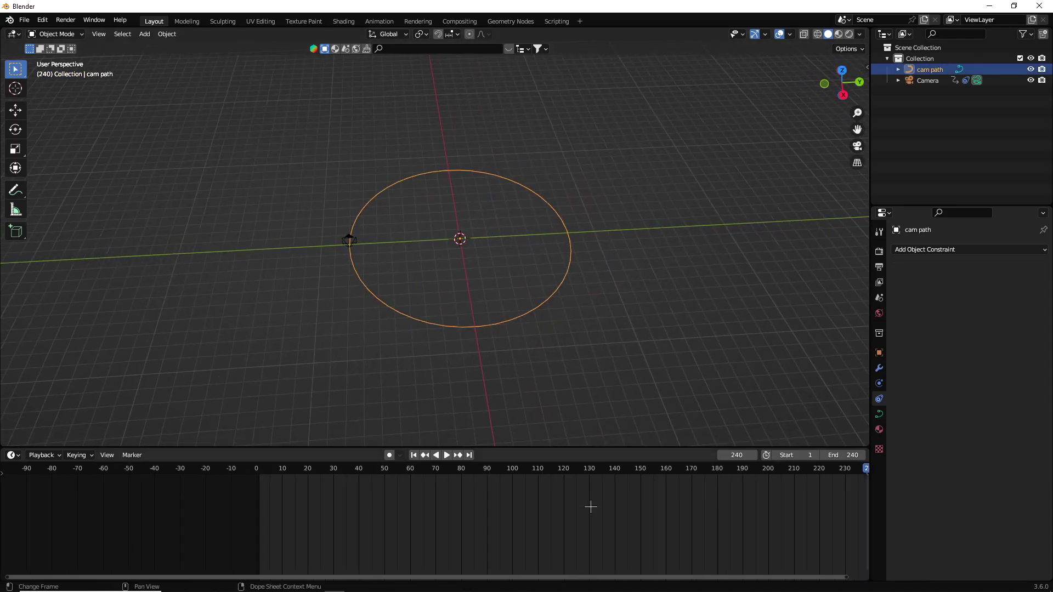
scroll(598, 511, up, 1)
scroll(593, 548, up, 1)
scroll(609, 579, up, 1)
drag(617, 579, 631, 576)
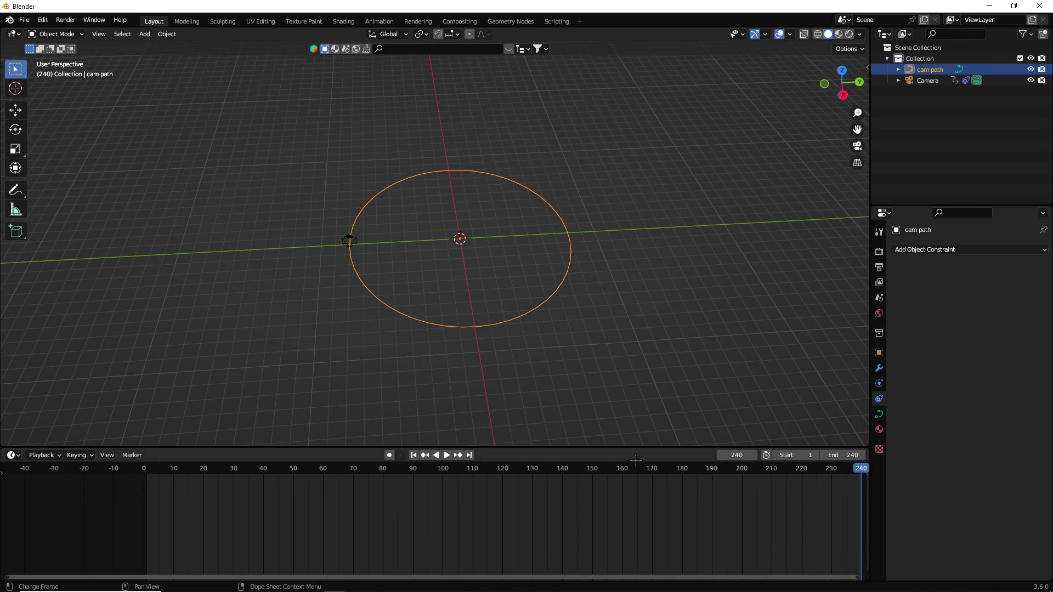
drag(631, 447, 631, 568)
scroll(625, 277, up, 2)
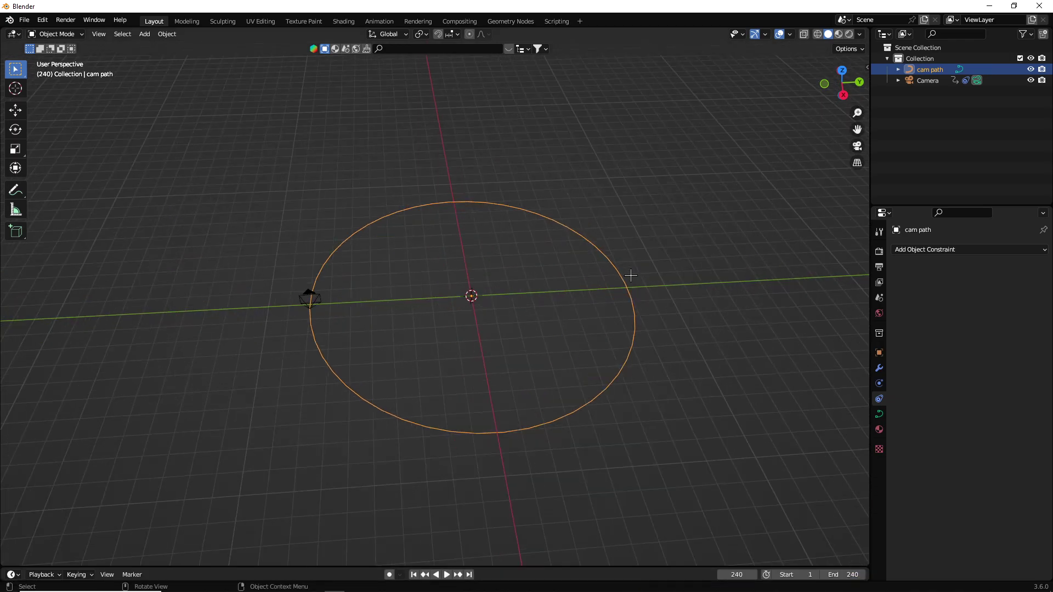
Step: In Edit Mode, move the path's top and bottom points vertically along Z
key(Tab)
key(Tab)
key(Tab)
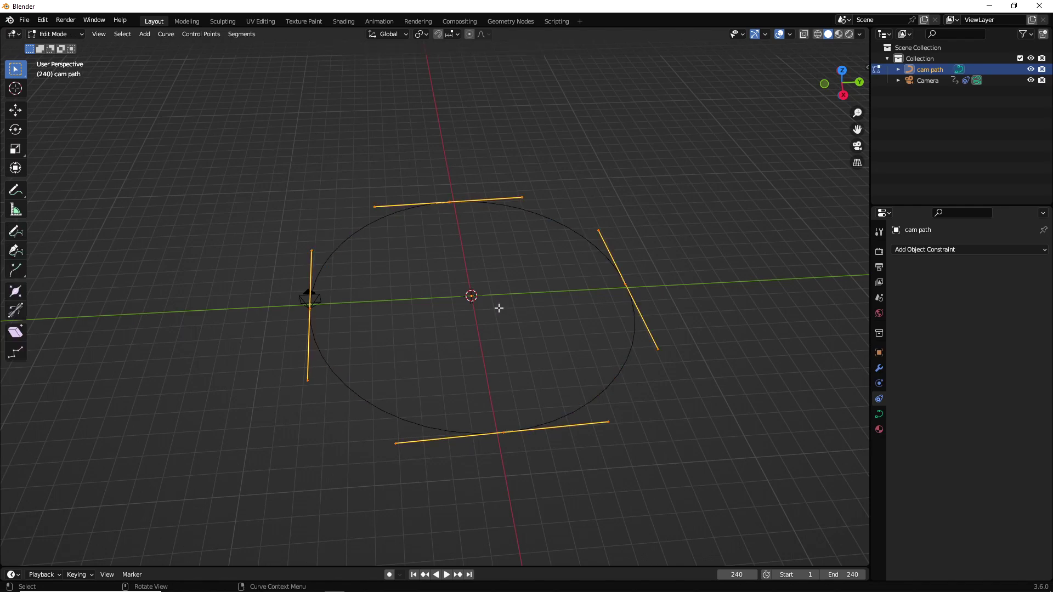
drag(423, 159, 522, 464)
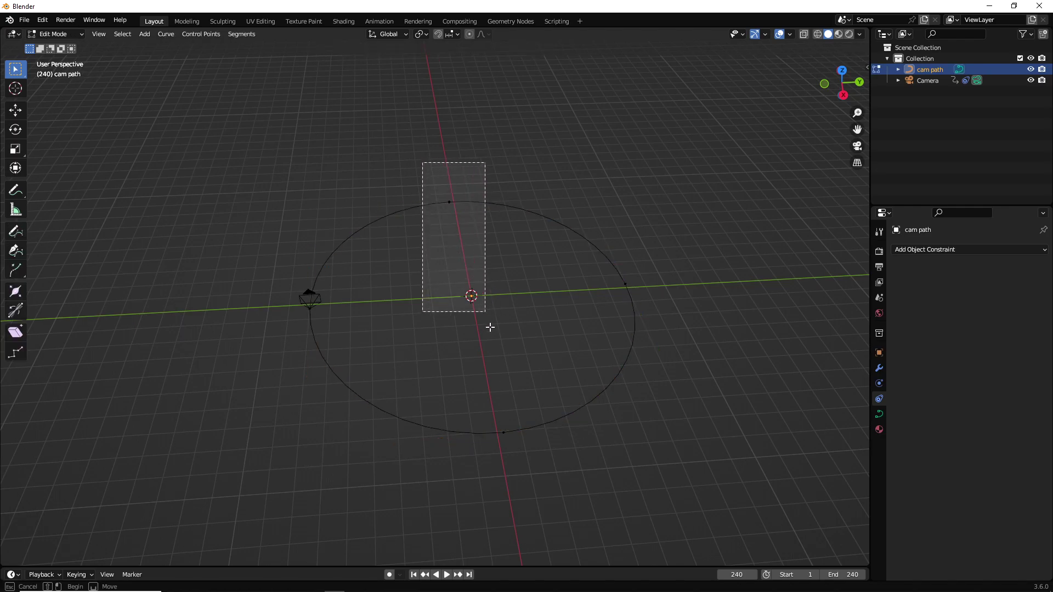
key(g)
key(z)
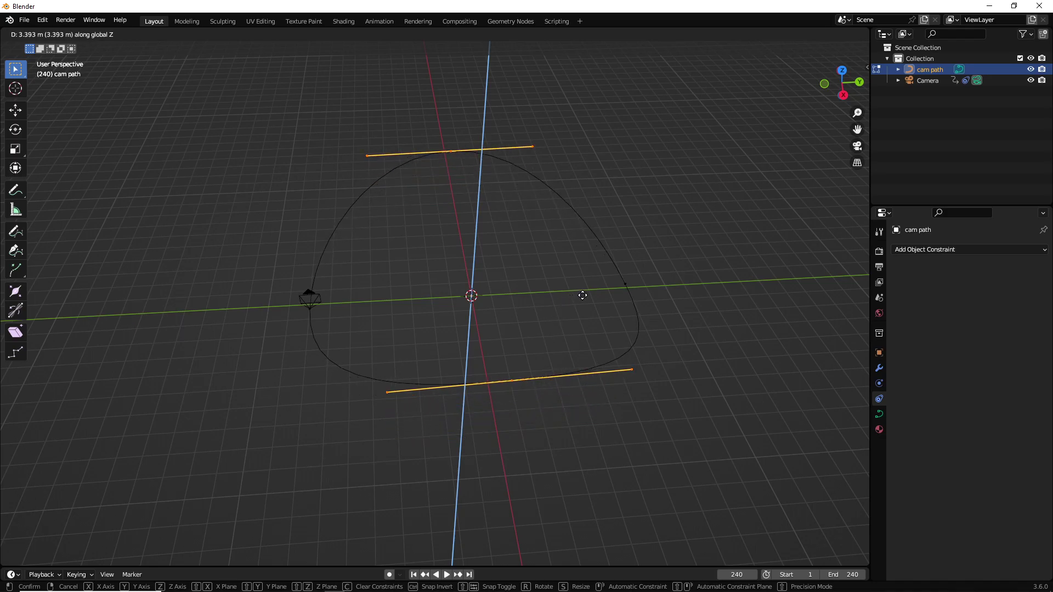
click(626, 289)
Step: Move the path's right point along Z, then select the left point
drag(603, 263, 621, 298)
key(g)
key(z)
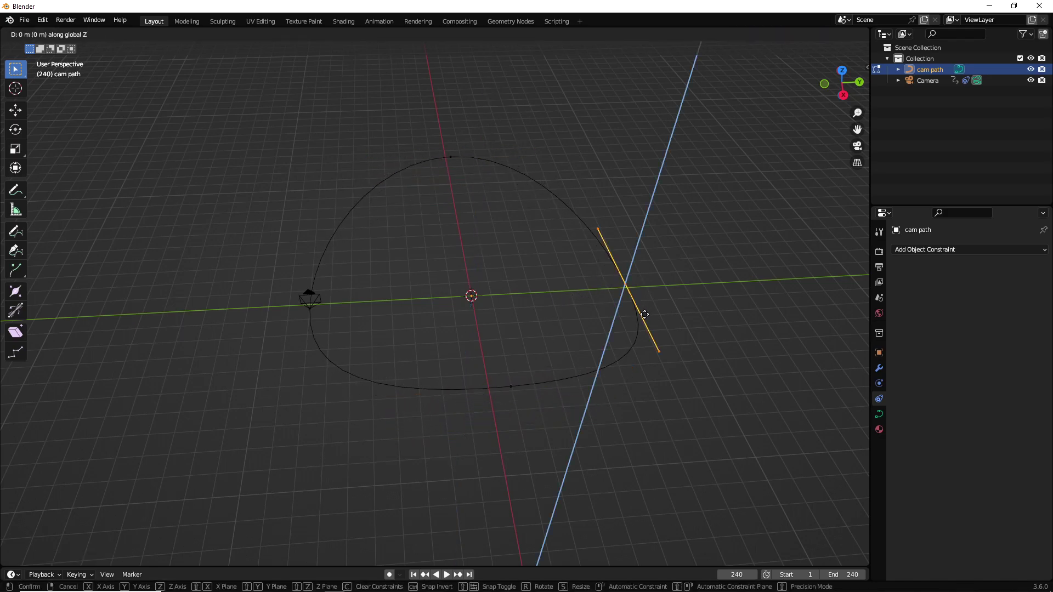
click(663, 308)
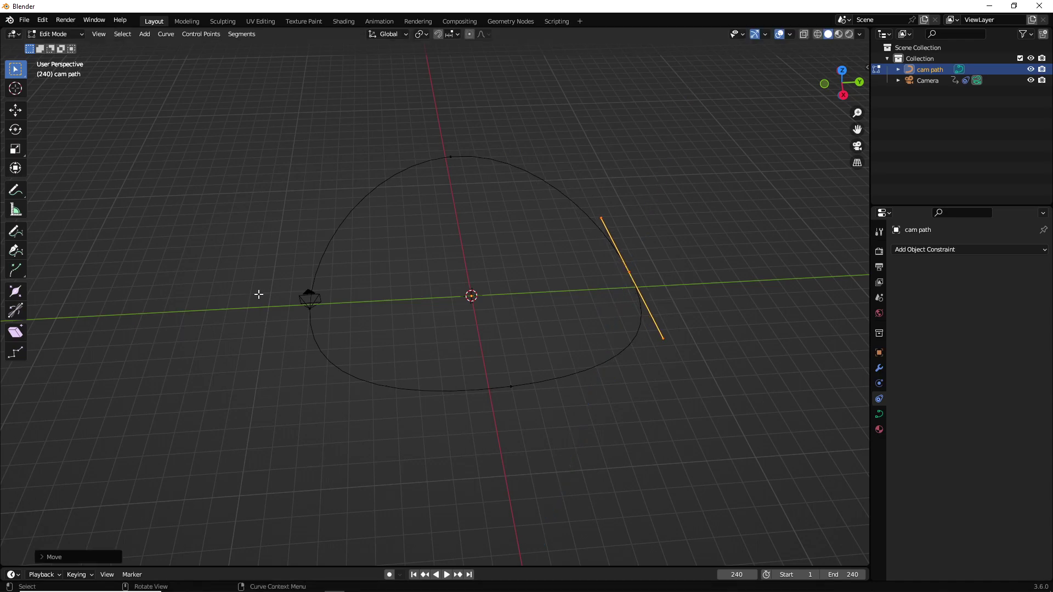
drag(267, 294, 351, 334)
drag(274, 276, 329, 322)
Step: Finish the vertical move of the path's left point and leave curve edit mode
key(g)
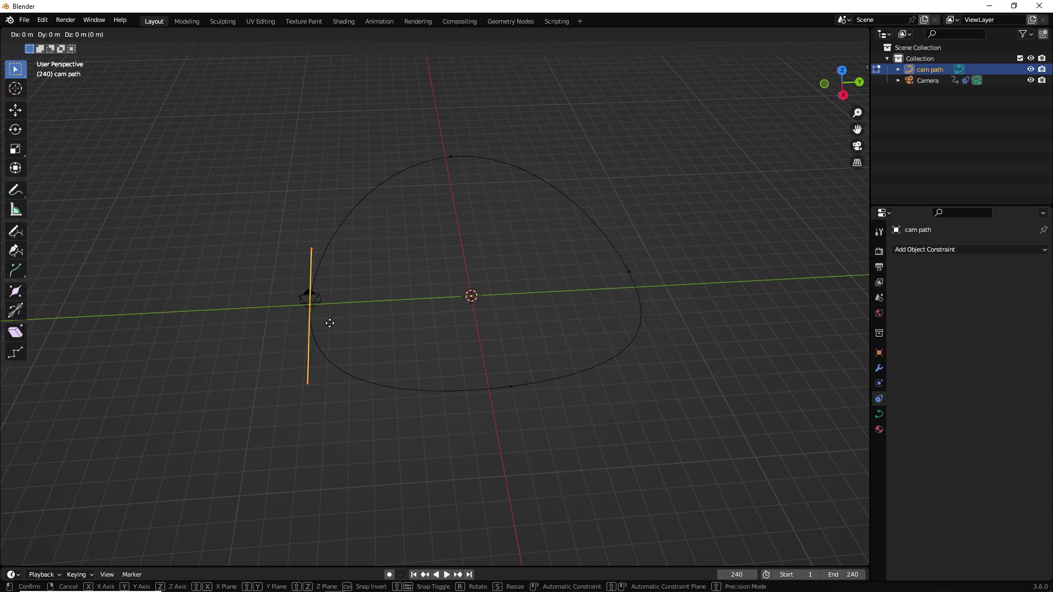
key(z)
click(340, 307)
key(Tab)
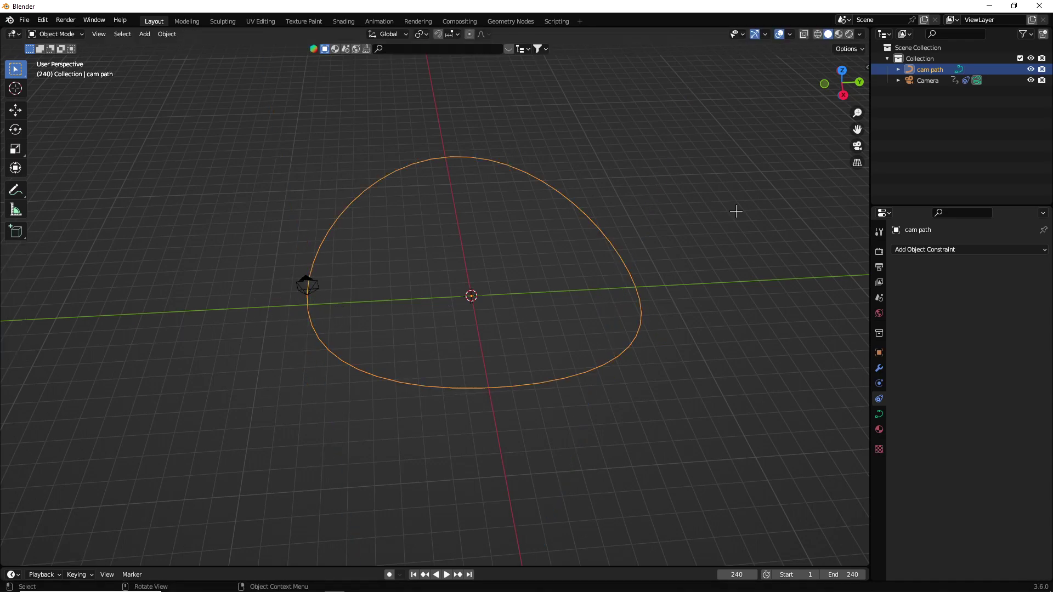
drag(827, 85, 826, 84)
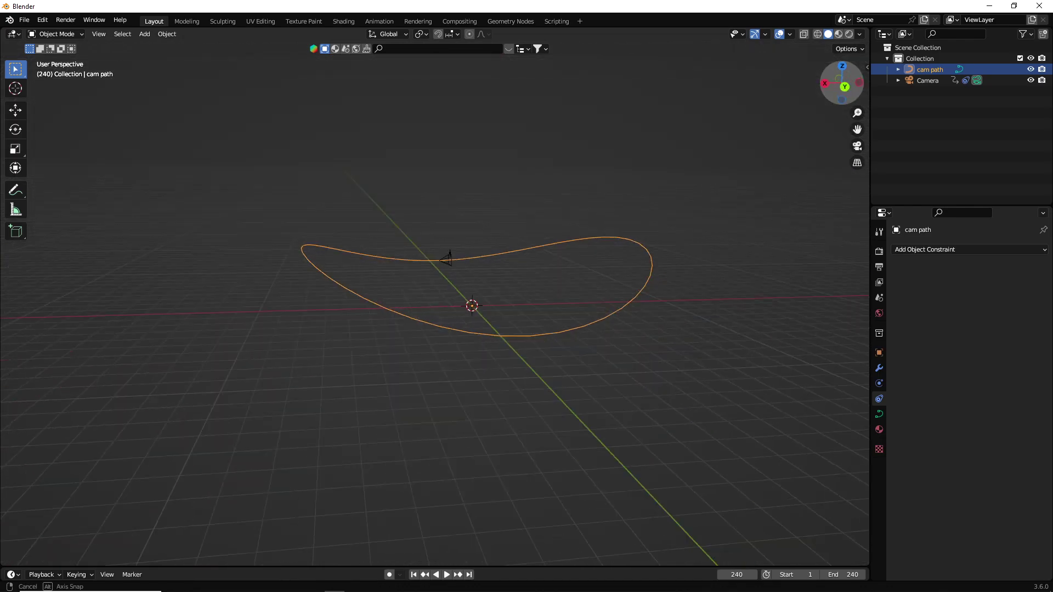
Step: Play the fly-through from the first frame through the camera view, then stop
key(shift+Left)
key(space)
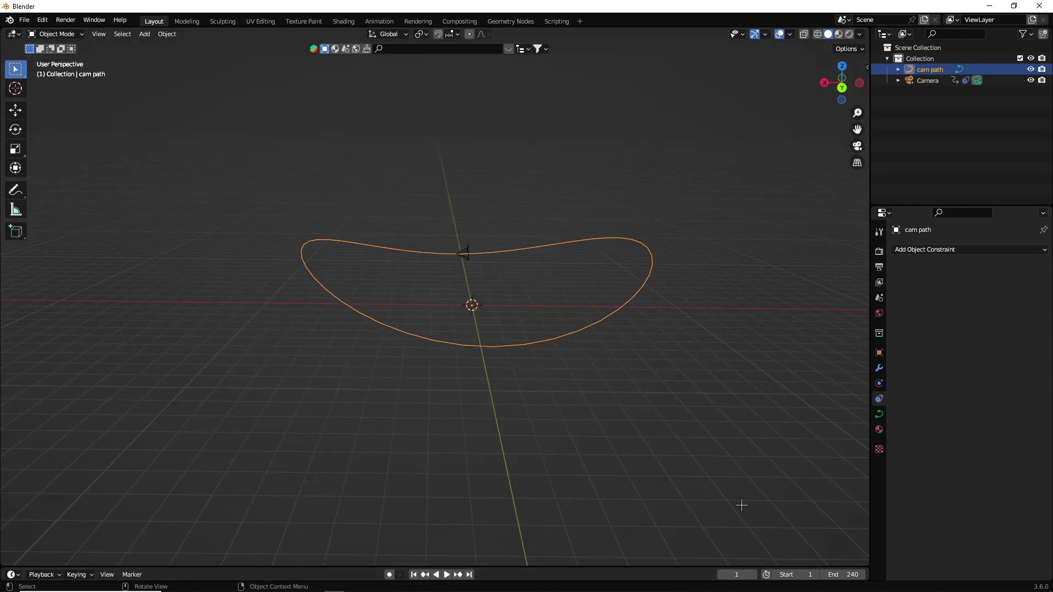
click(857, 146)
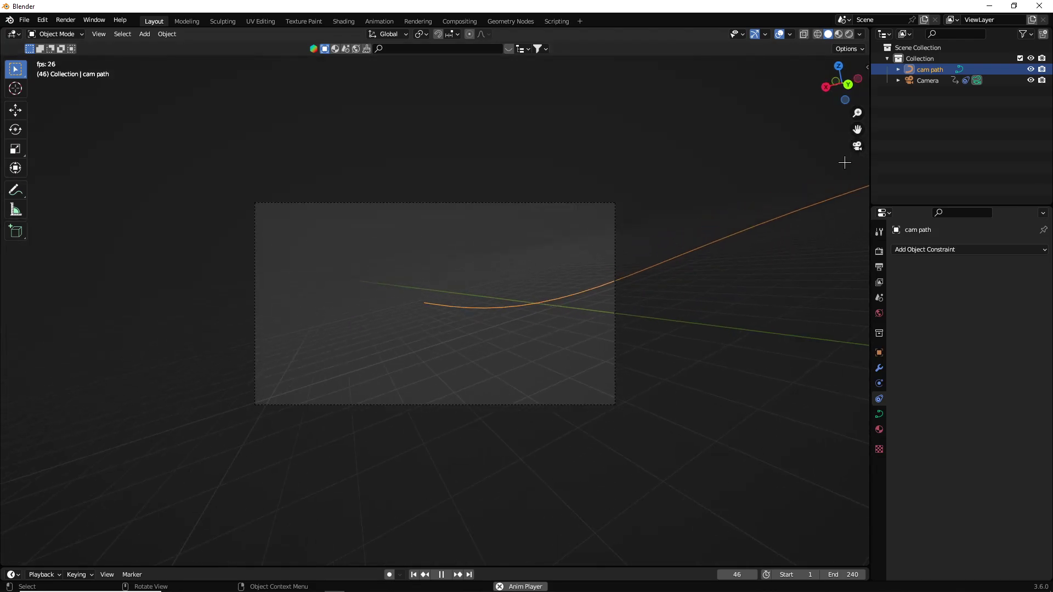
key(space)
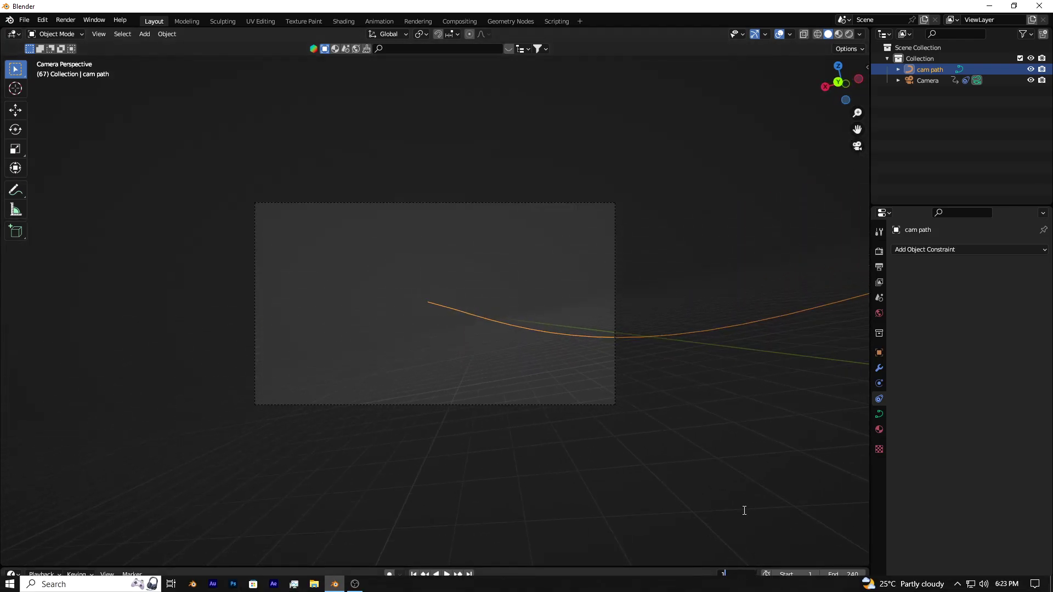
key(Return)
Step: Rotate the camera 180° around Z so it faces along the path
click(595, 203)
key(r)
key(z)
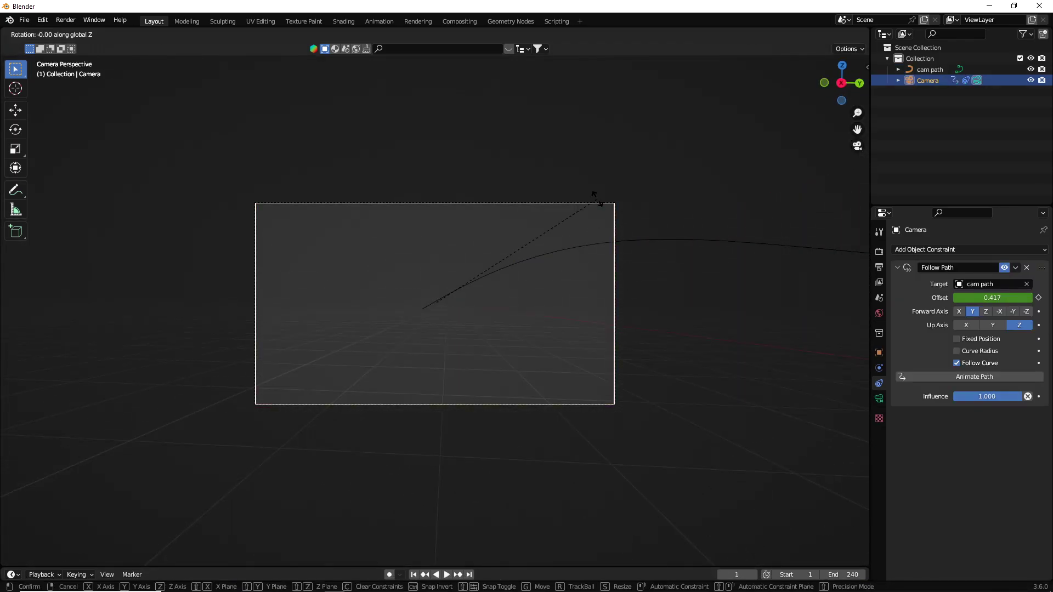
text(18)
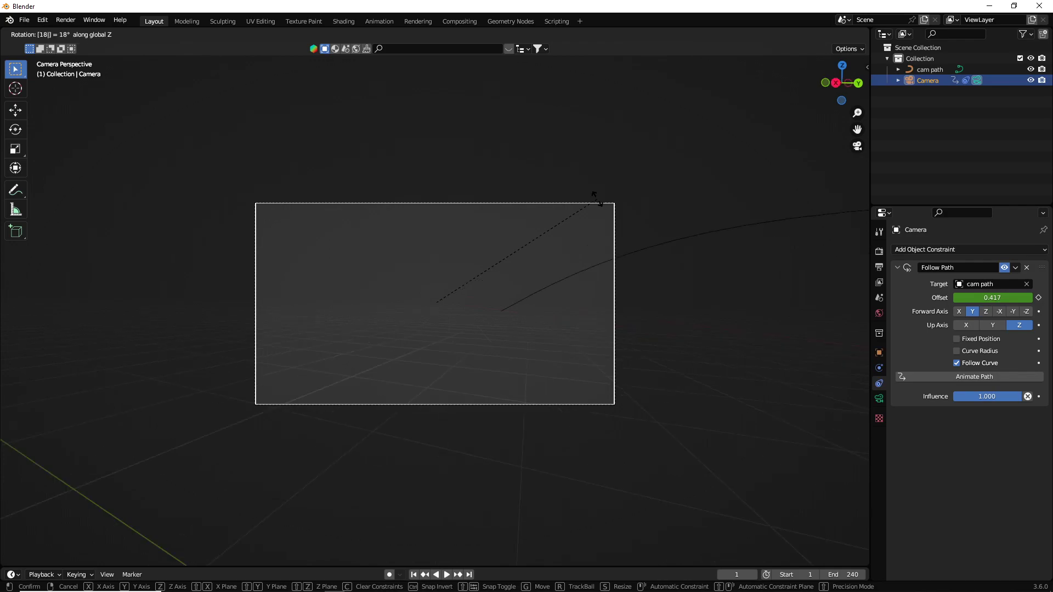
text(0)
key(Return)
Step: Replay the animation to check the camera direction, then return to frame one
key(space)
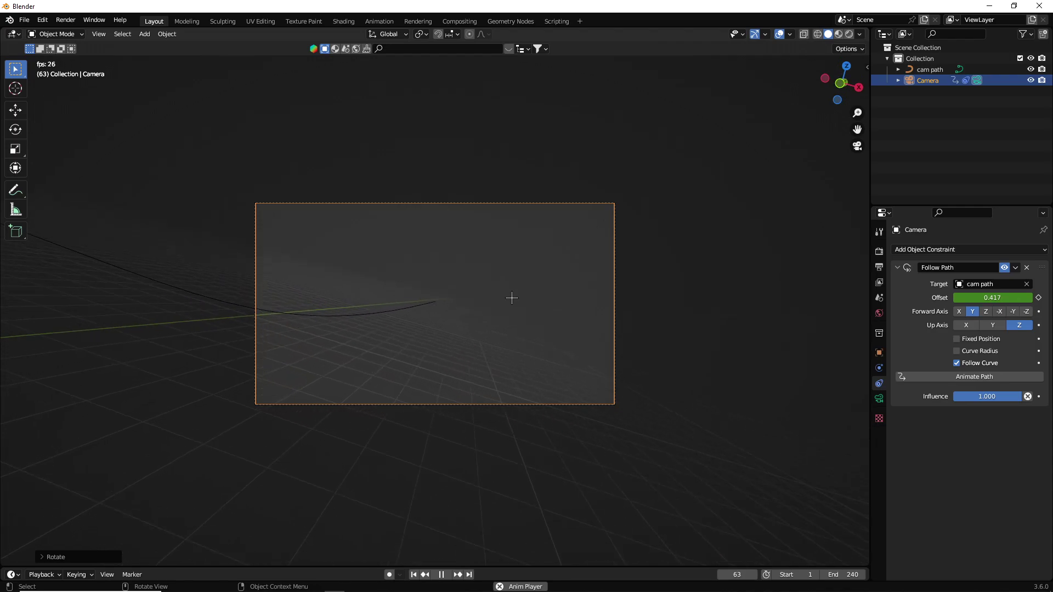
key(Home)
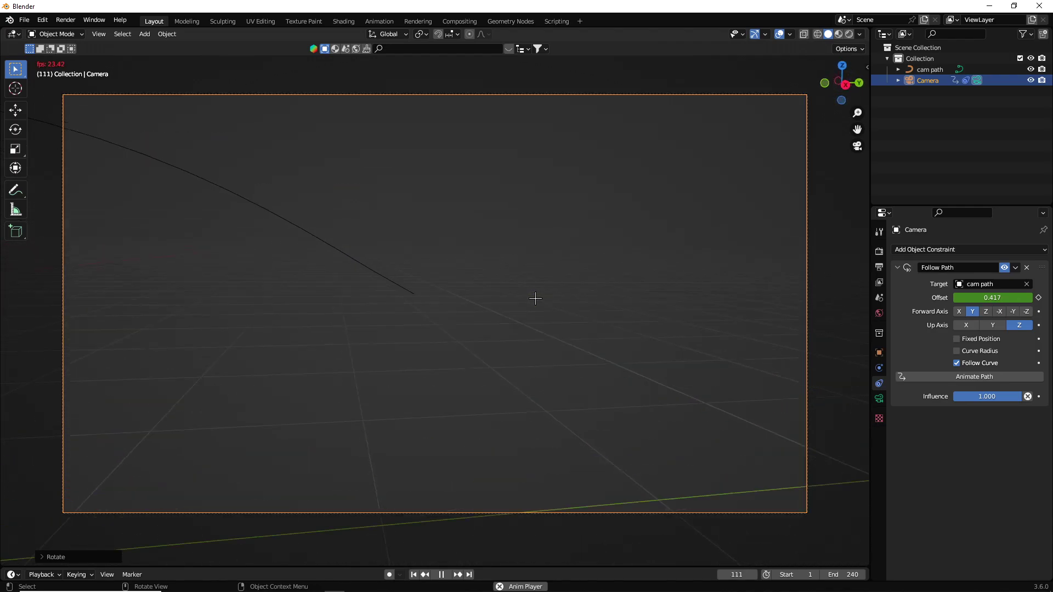
key(space)
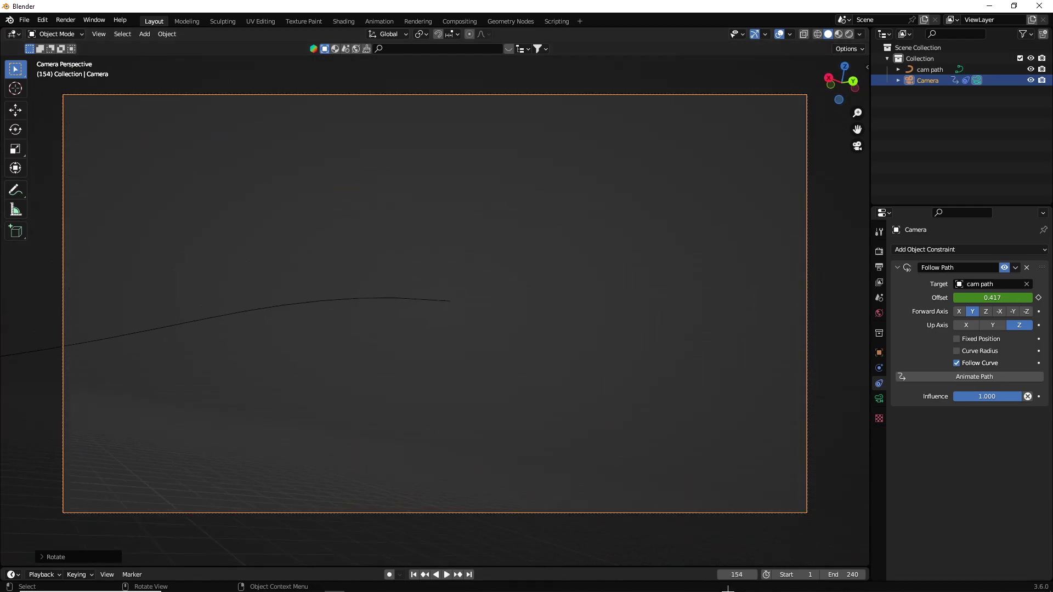
key(shift+Left)
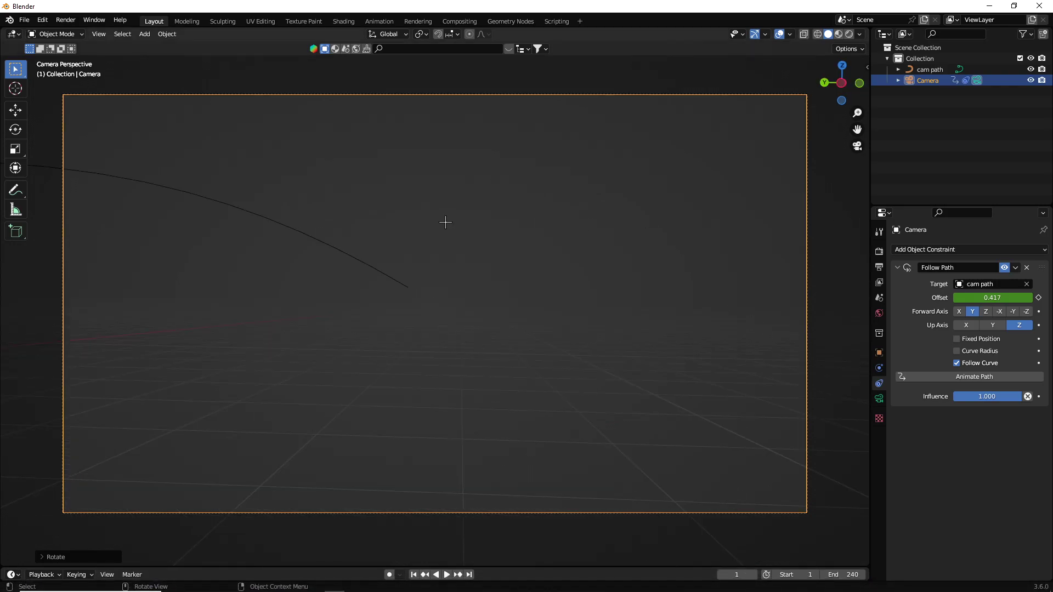
Step: Collapse the Follow Path constraint panel and add a point light to the scene
scroll(444, 221, down, 3)
scroll(435, 237, up, 3)
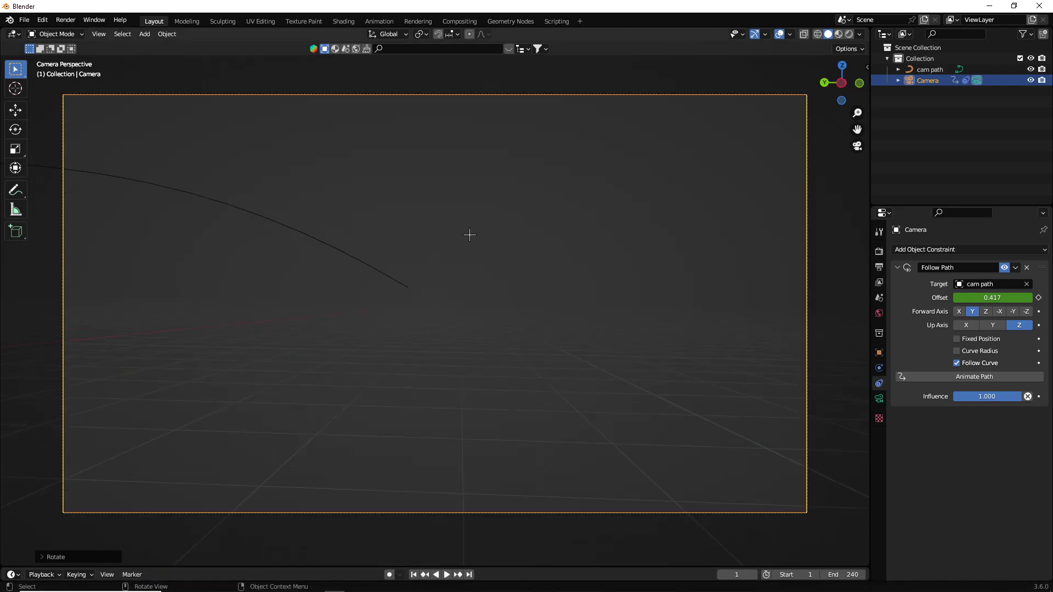
click(898, 267)
scroll(409, 289, down, 3)
scroll(346, 306, down, 3)
key(shift+a)
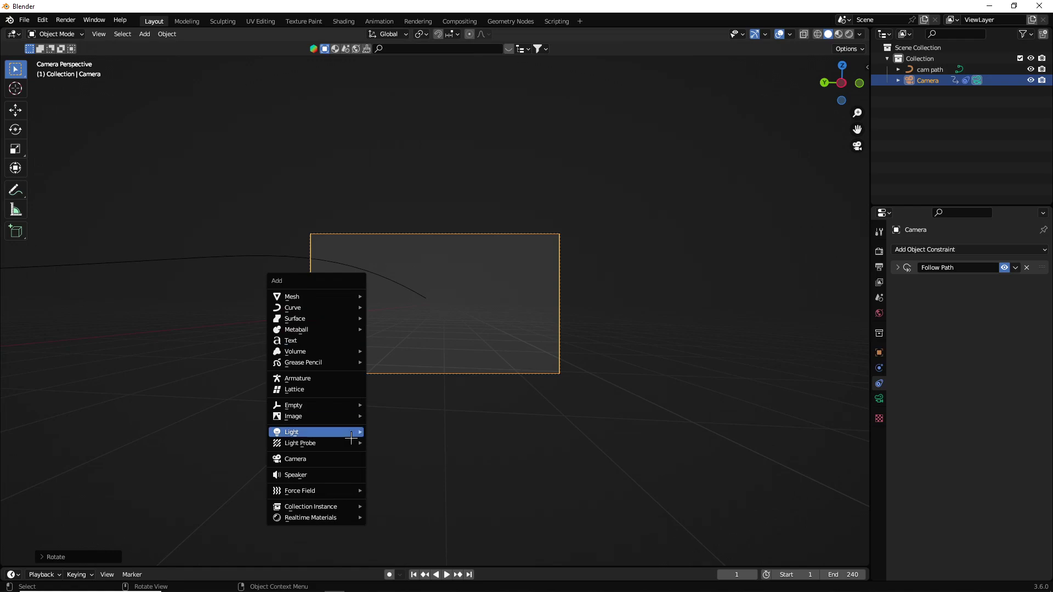
mouse_move(313, 433)
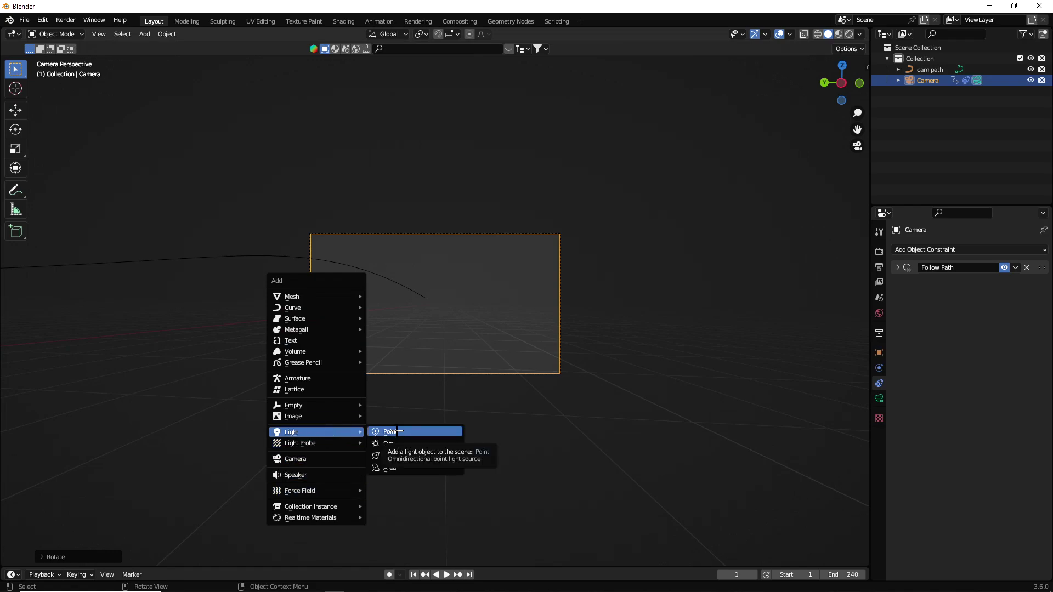
click(396, 431)
scroll(277, 362, down, 3)
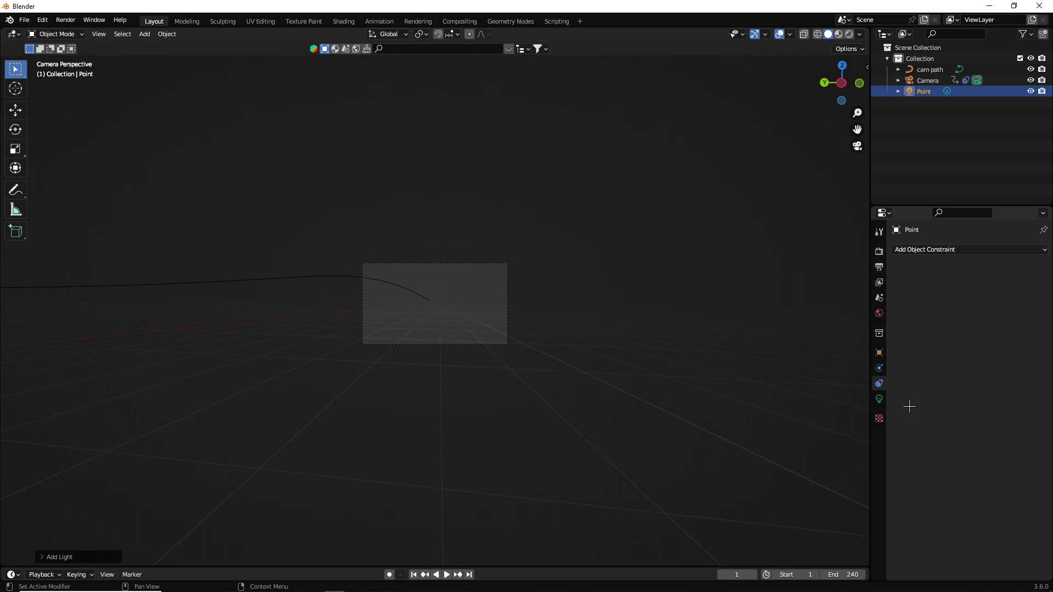
Step: Add a Follow Path constraint to Point targeting cam path
click(880, 398)
click(879, 384)
click(1015, 249)
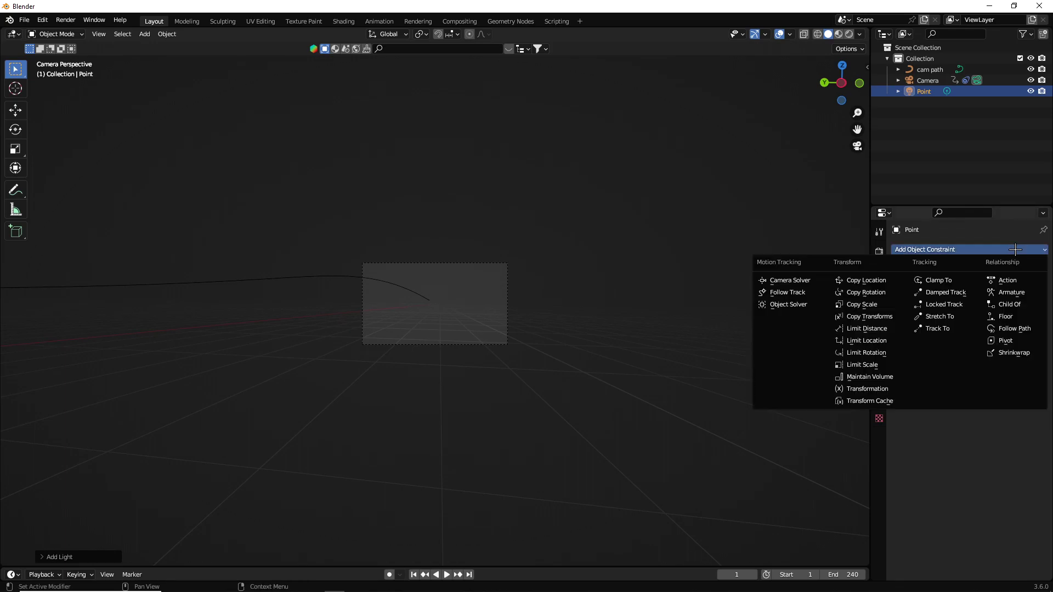
click(1021, 328)
click(995, 284)
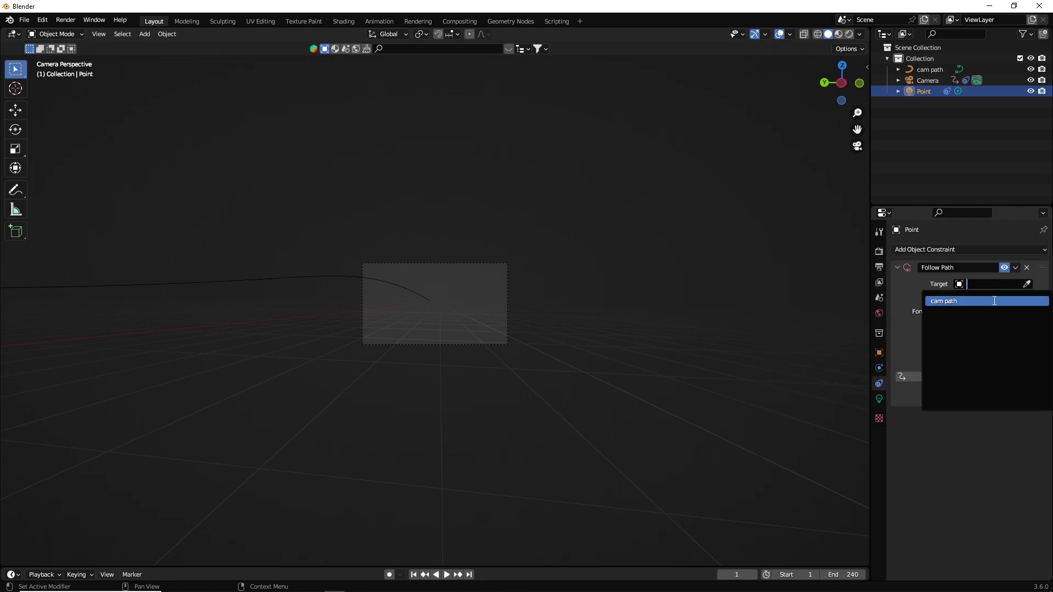
click(993, 302)
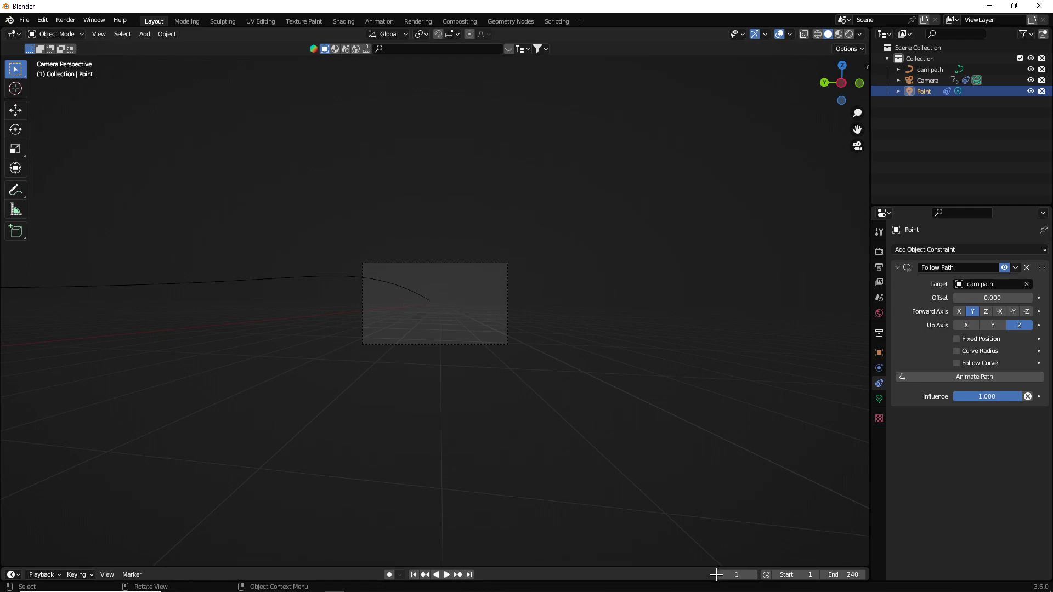
Step: At frame 0, set Point's path offset to 2 and keyframe it
click(716, 574)
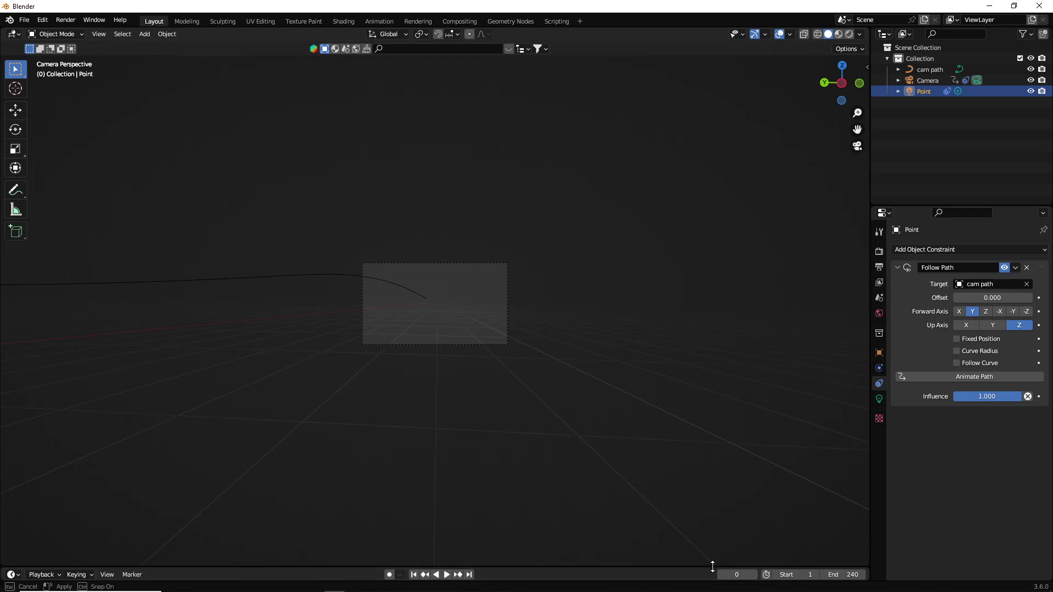
drag(712, 568, 726, 500)
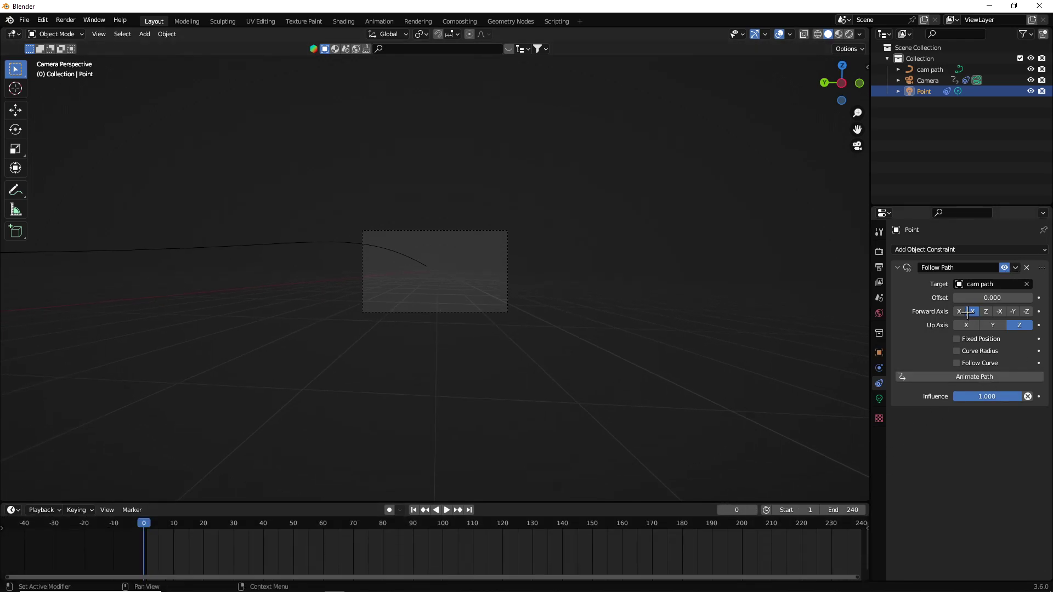
click(995, 298)
text(3)
key(Return)
scroll(631, 264, up, 5)
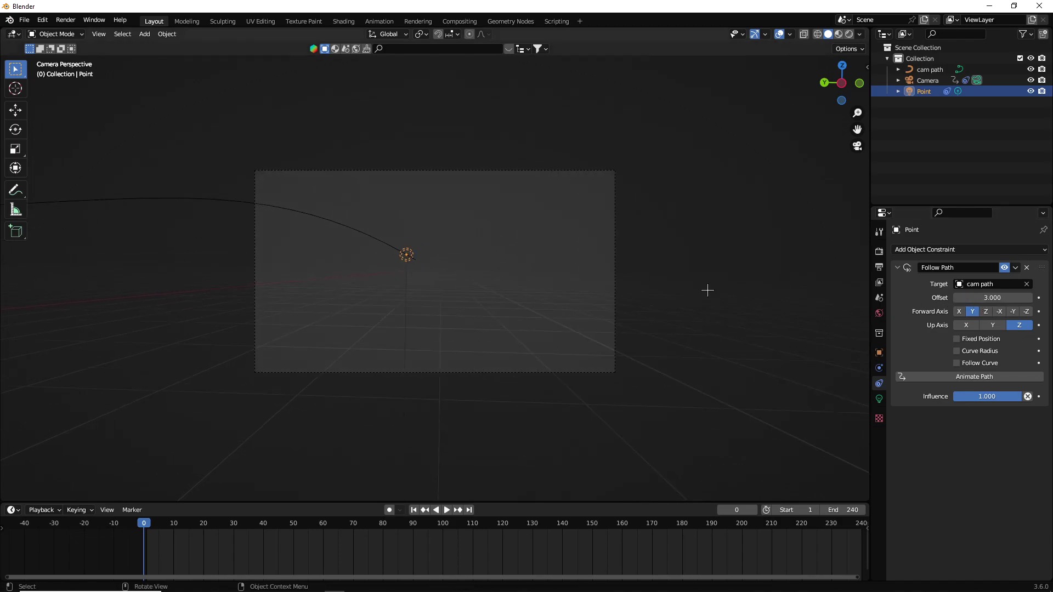
click(981, 296)
text(2)
key(Return)
click(1043, 297)
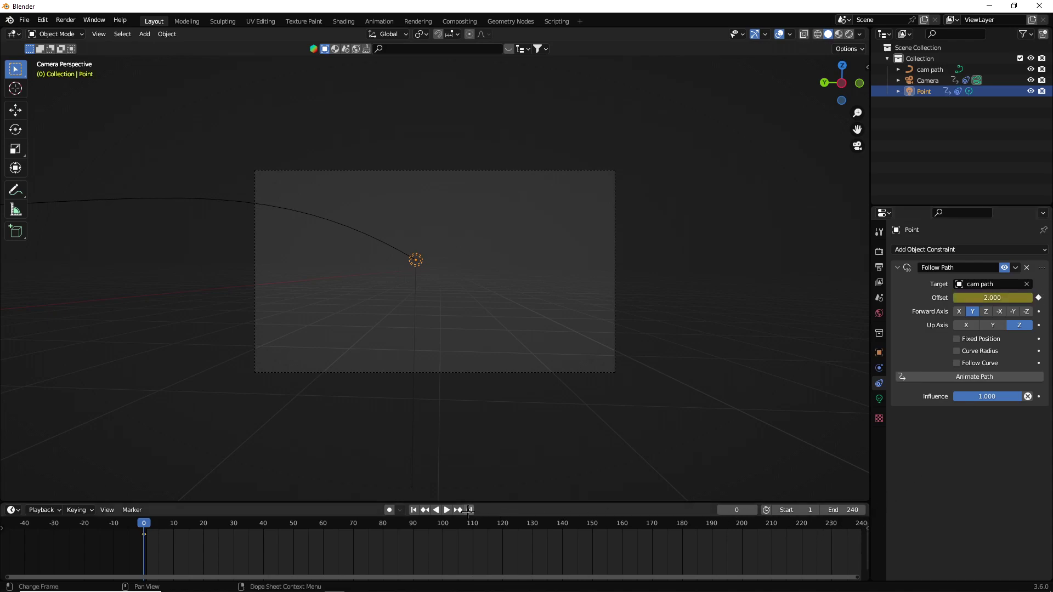
Step: At frame 240, set the path offset to 102 and keyframe it
click(469, 510)
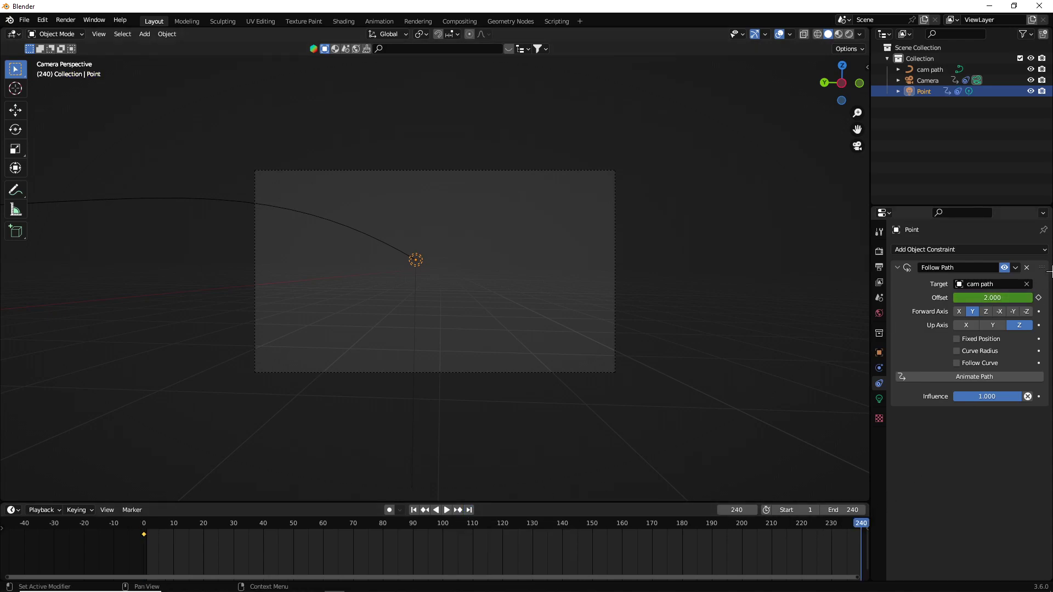
click(1005, 296)
text(102.000)
key(Return)
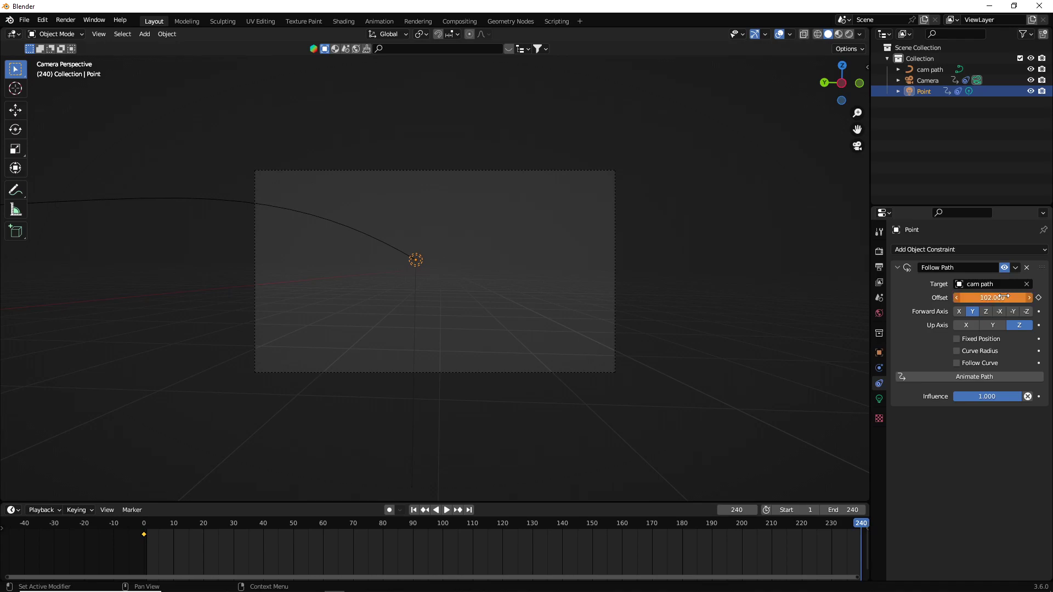
click(1040, 298)
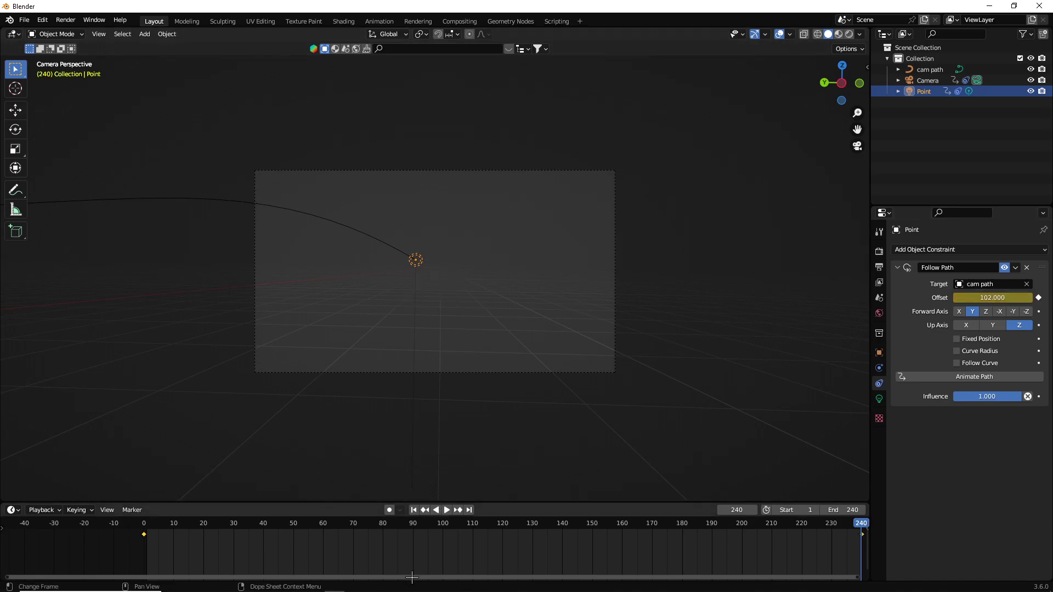
drag(412, 577, 490, 577)
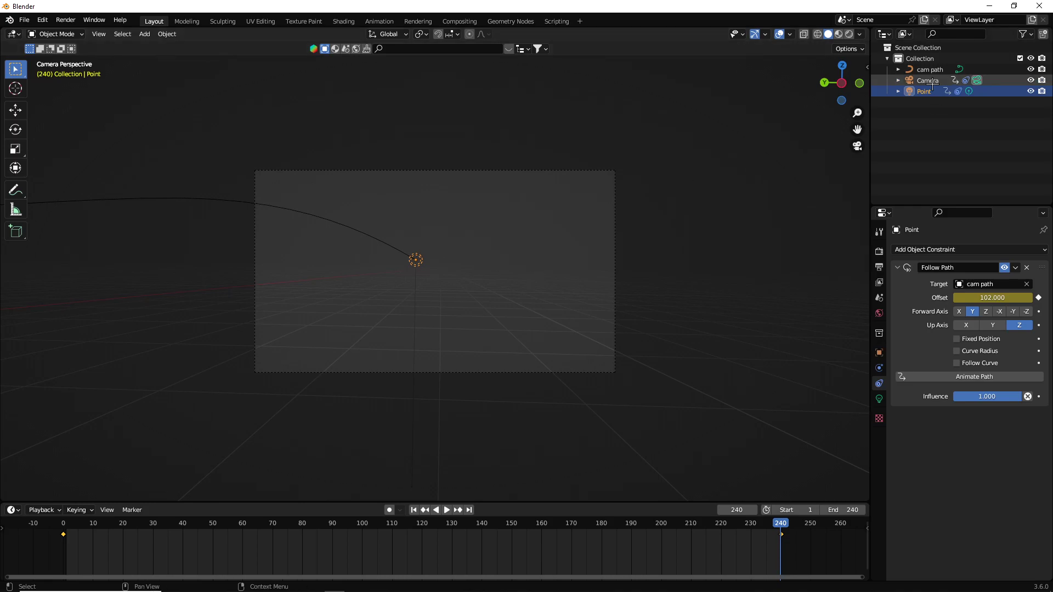
drag(838, 81, 465, 182)
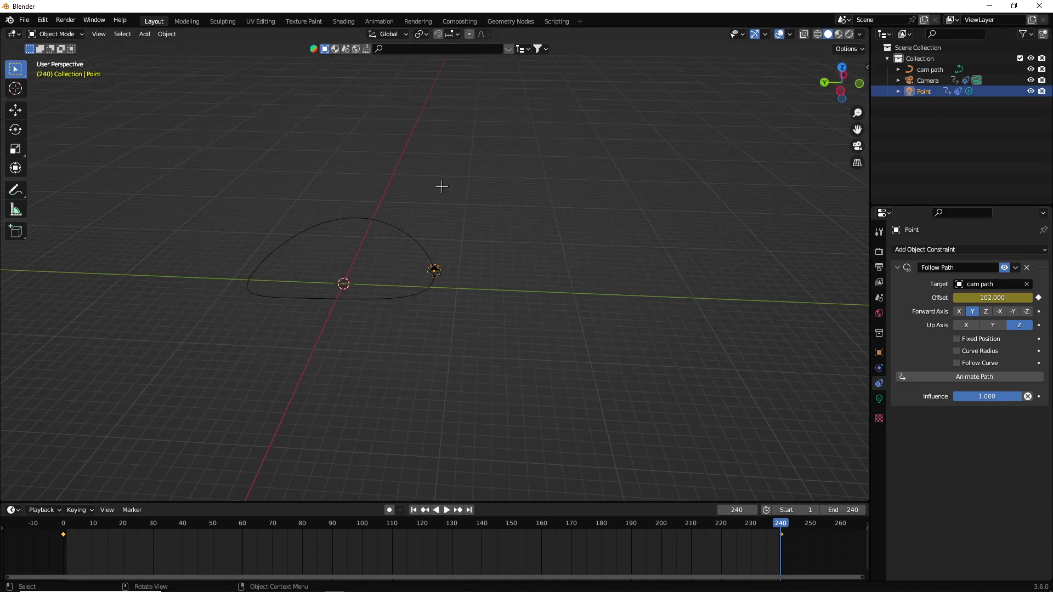
Step: Move cam path, Camera and Point into a new collection named 'basic'
click(389, 204)
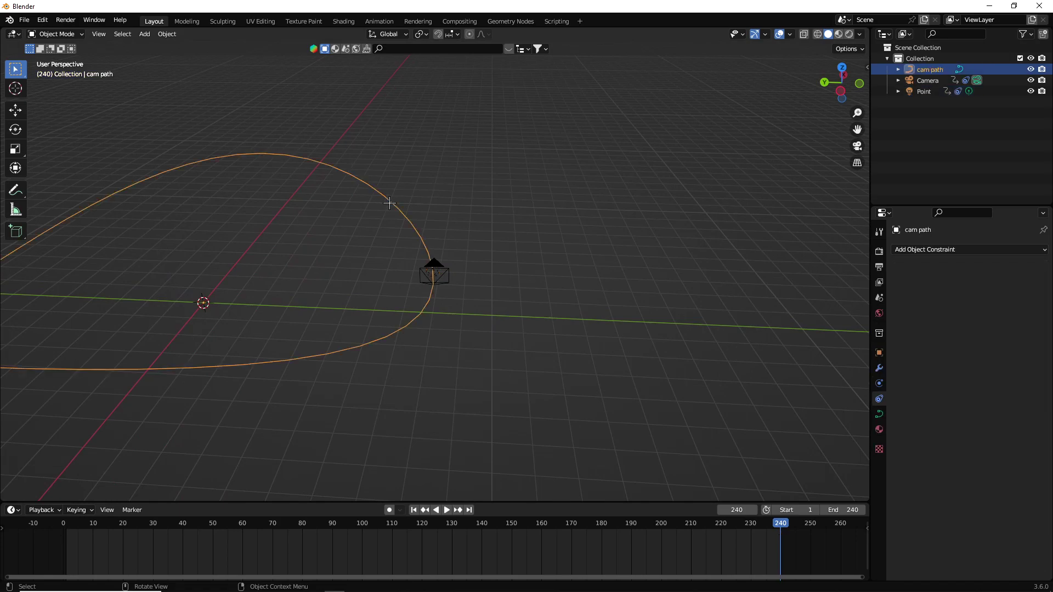
drag(896, 114, 905, 57)
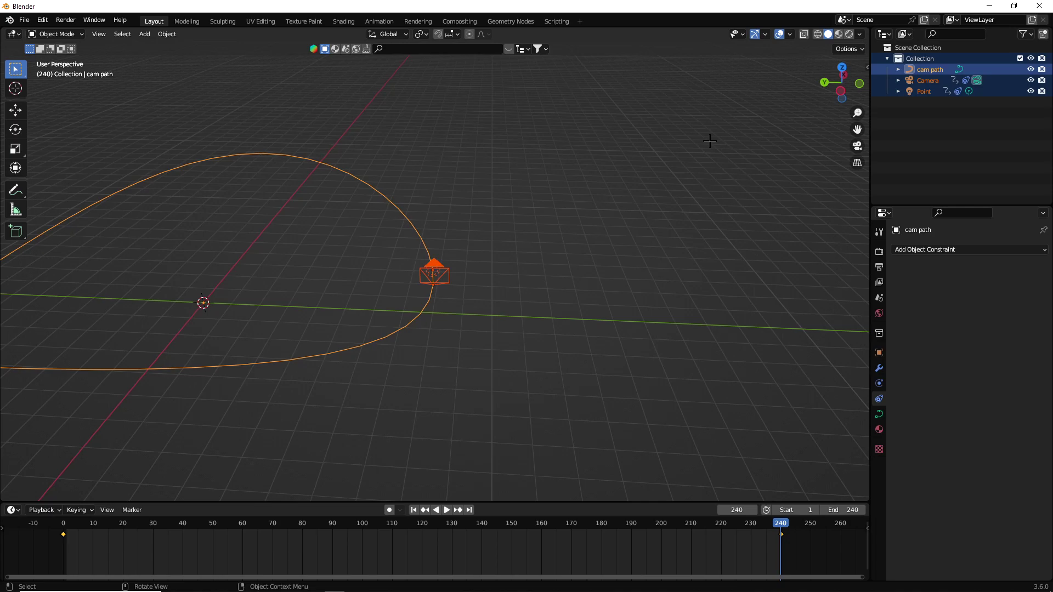
key(n)
key(m)
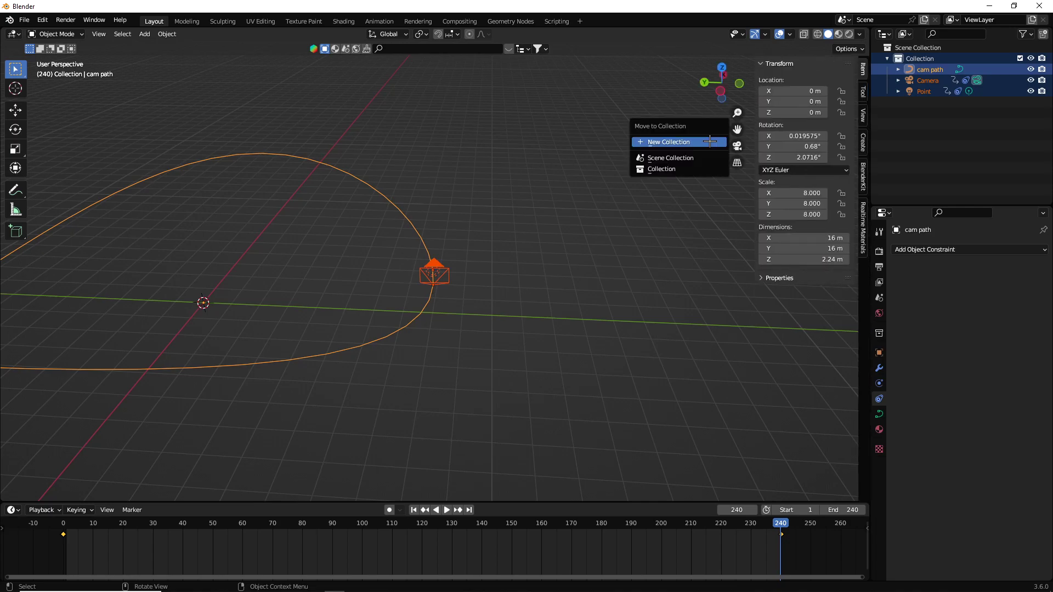
click(710, 141)
text(basic)
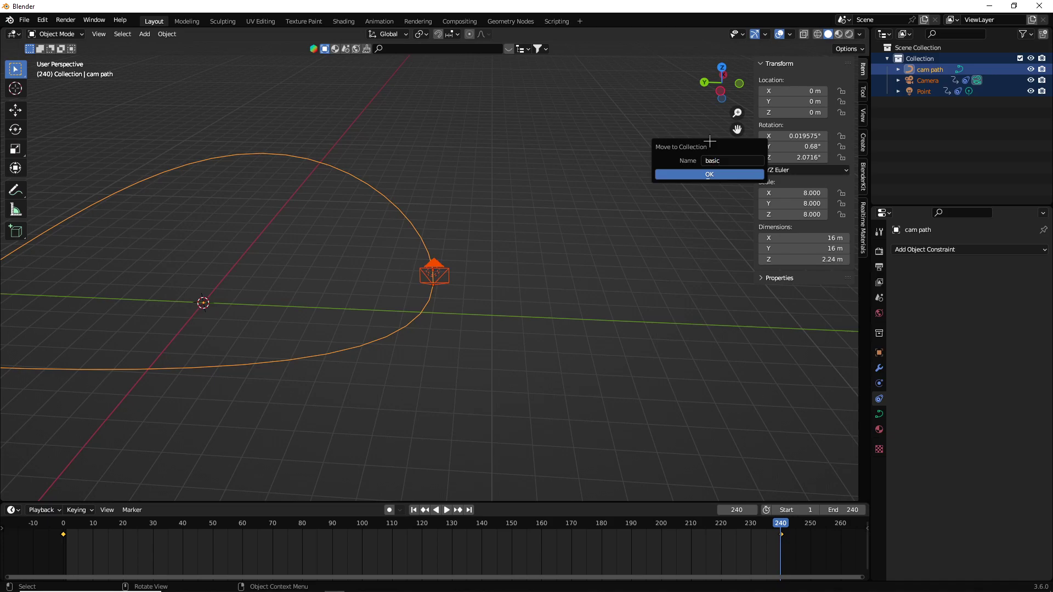
key(Return)
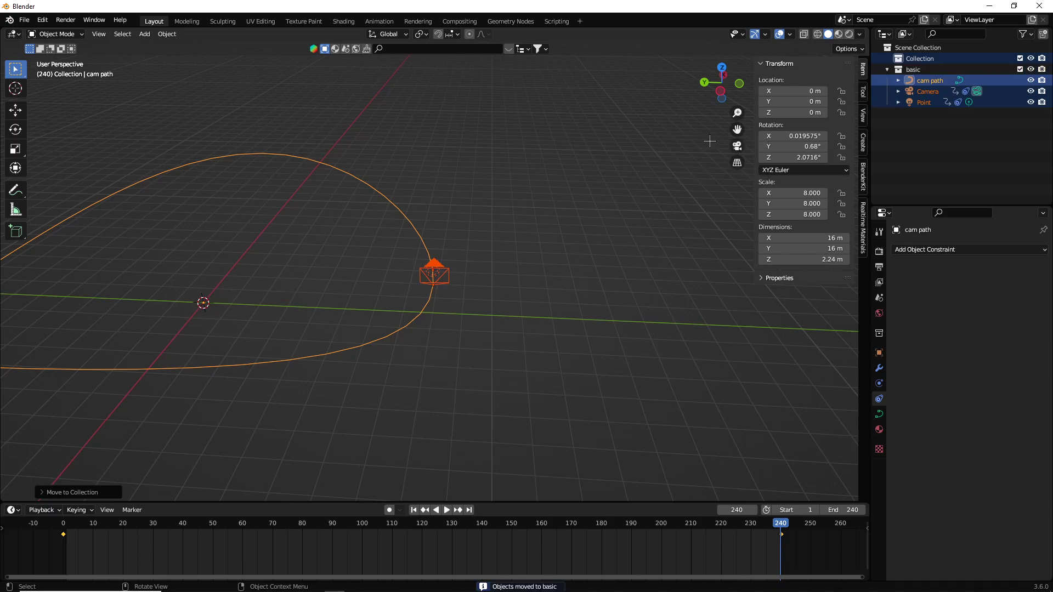
Step: Duplicate the cam path curve in place
click(888, 69)
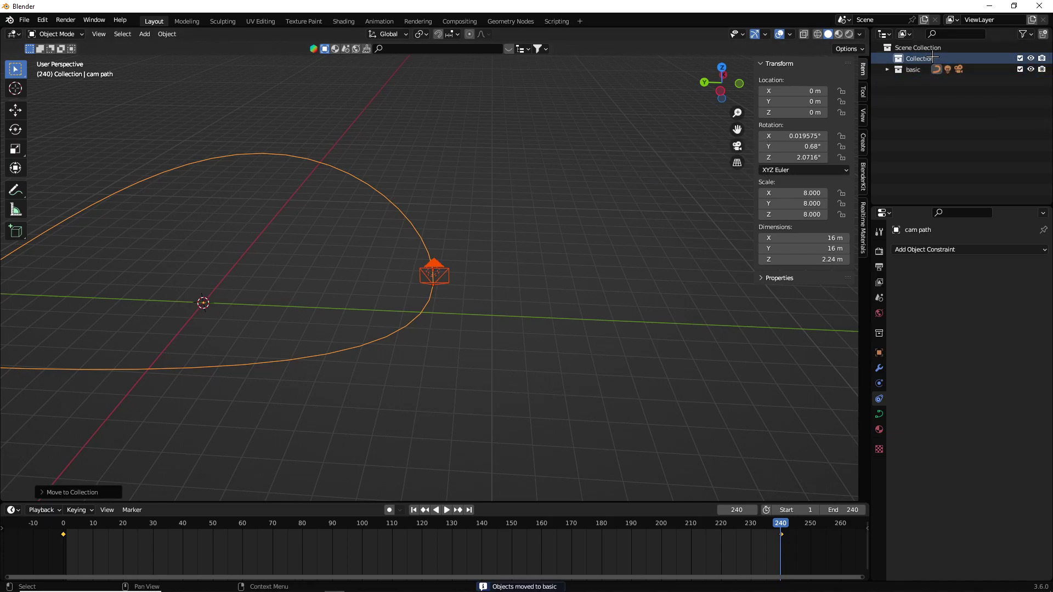
click(920, 59)
middle_drag(587, 107, 374, 214)
click(377, 204)
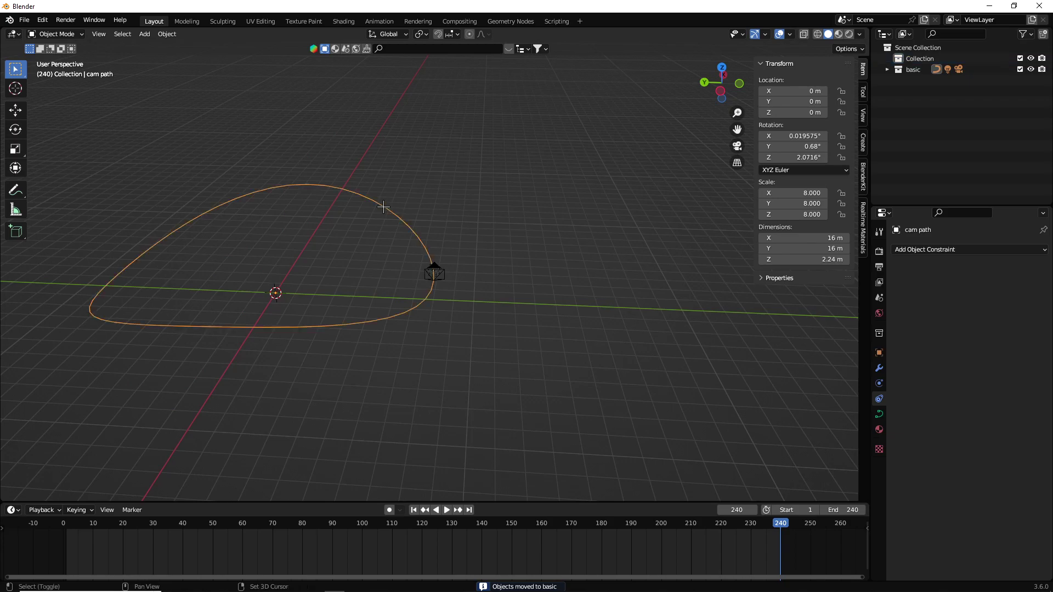
key(shift+d)
right_click(444, 63)
Step: Move the copy cam path.001 into Collection and rename it 'tunnel'
click(888, 69)
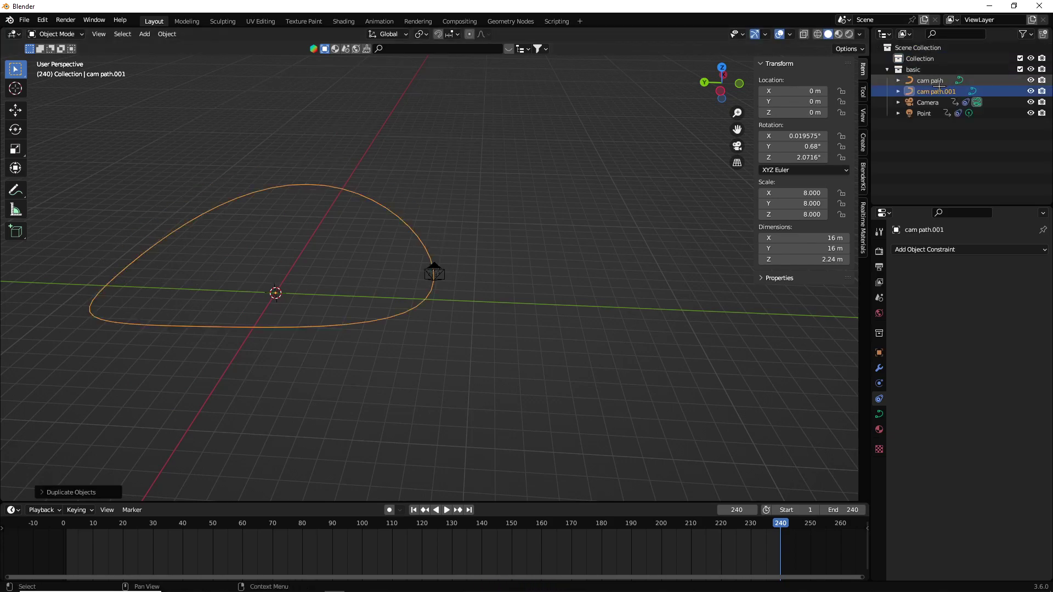
drag(933, 91, 939, 59)
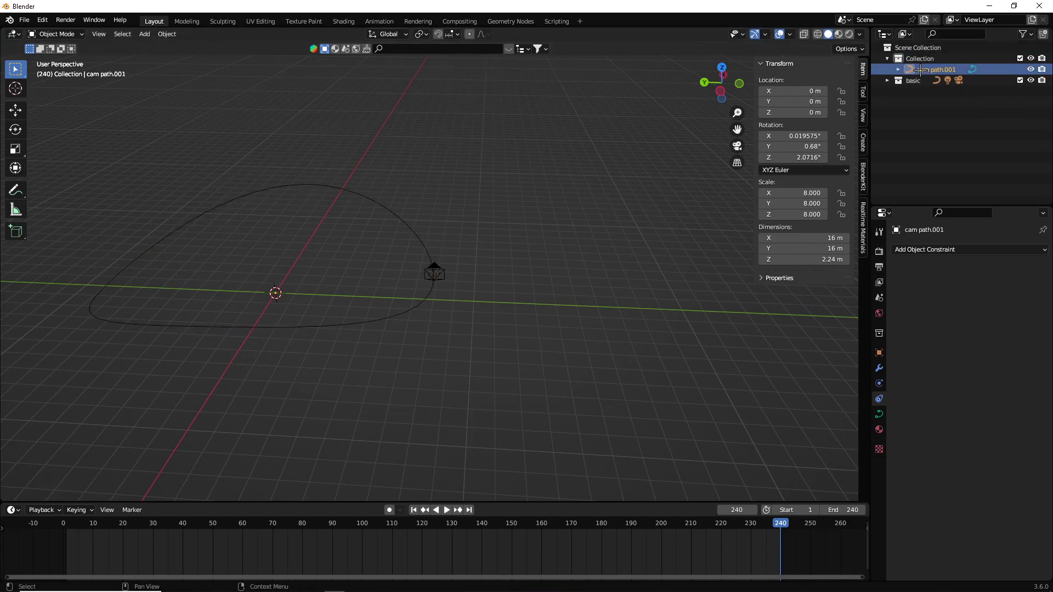
double_click(922, 69)
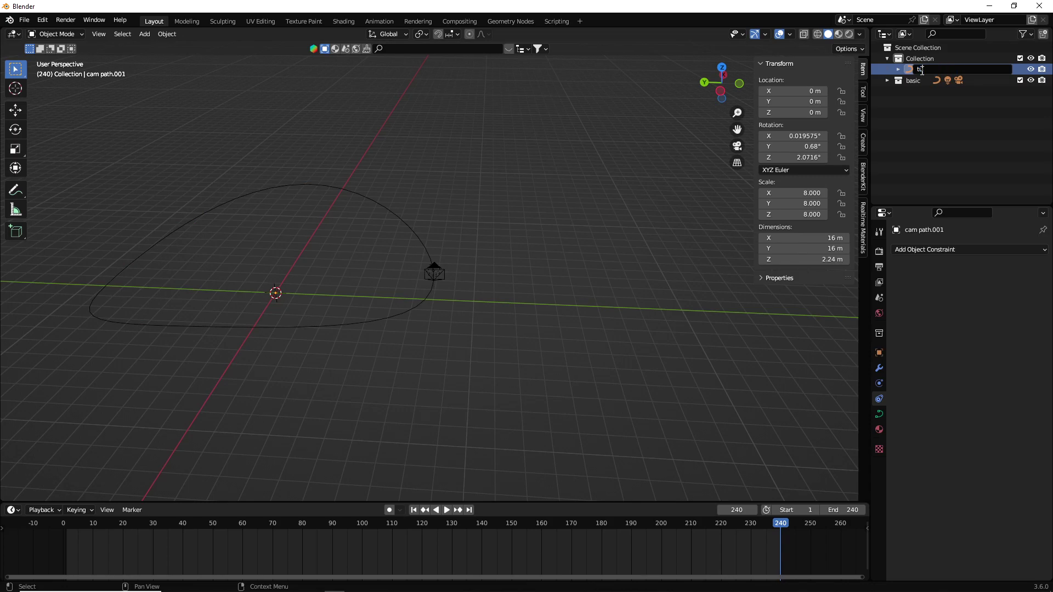
text(l)
key(Return)
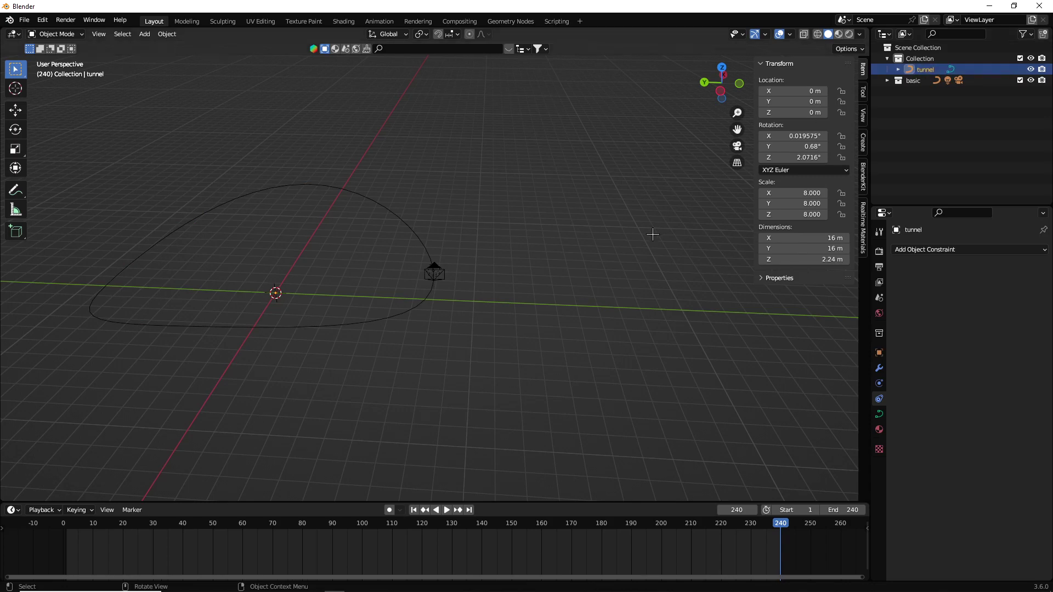
click(879, 414)
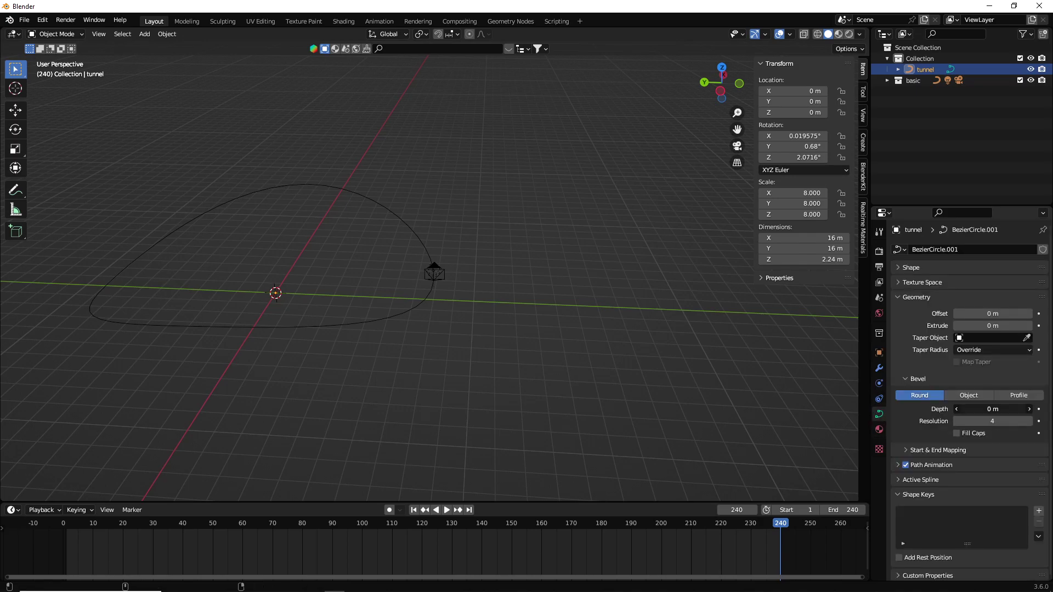
Step: Give the tunnel curve a 0.15 m bevel depth with bevel resolution 8
mouse_move(993, 409)
mouse_down()
mouse_move(1021, 410)
mouse_move(1009, 414)
mouse_up()
click(1008, 414)
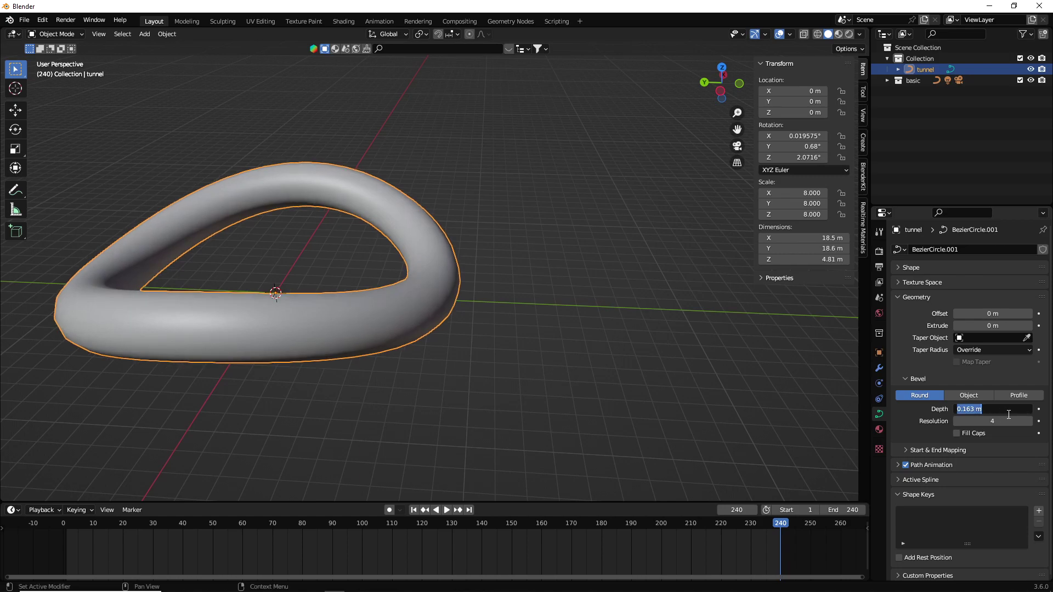
text(5)
key(Return)
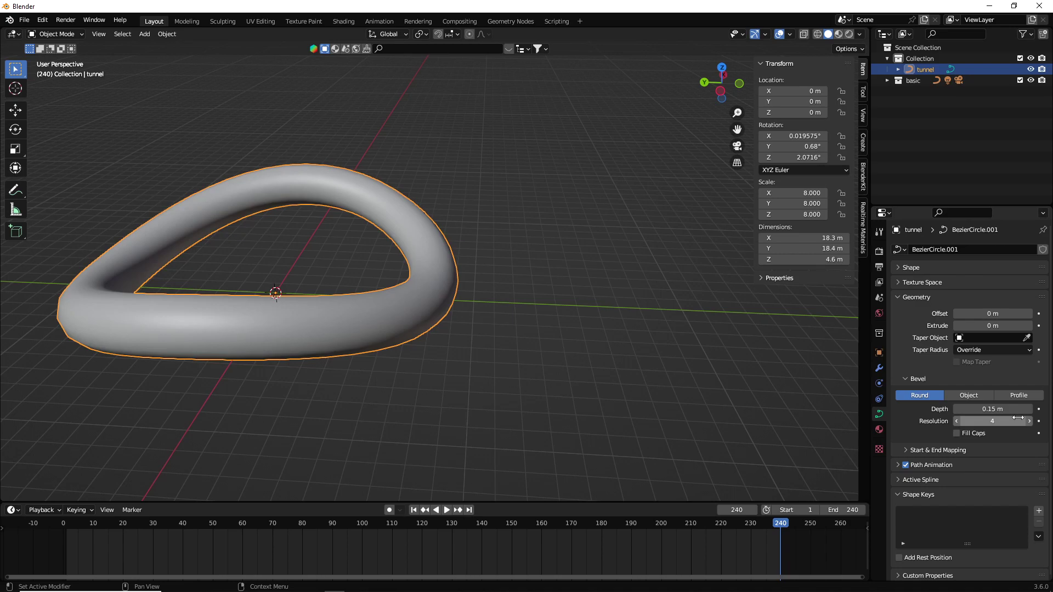
click(1018, 418)
text(12)
key(Return)
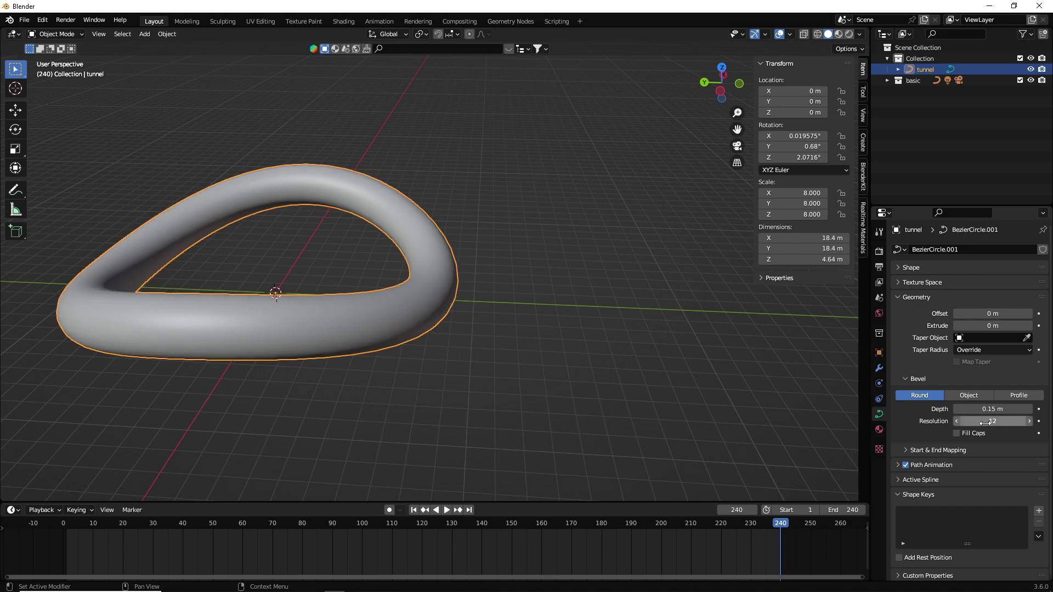
click(988, 421)
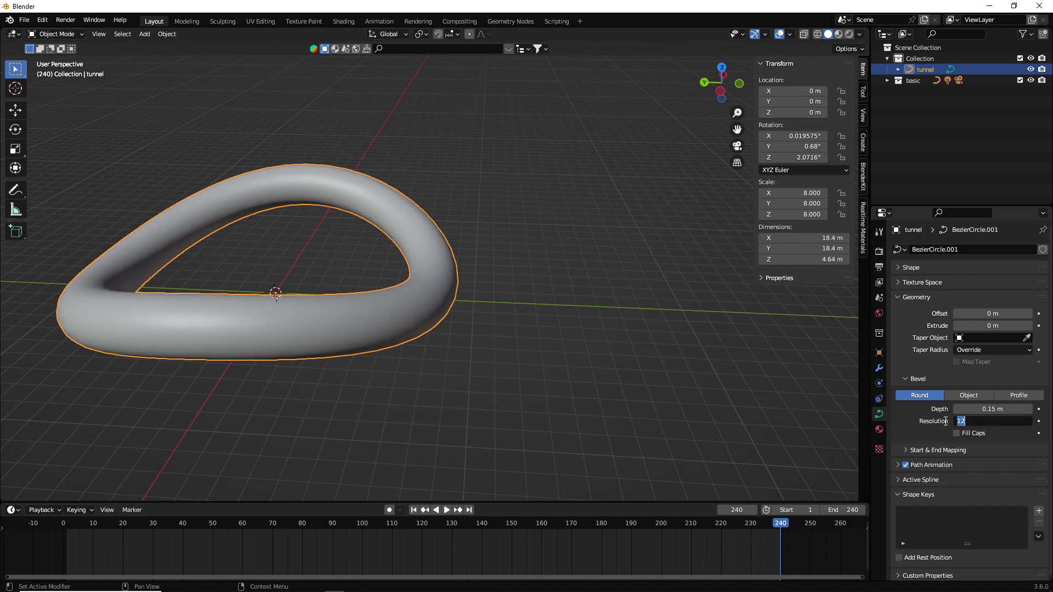
text(7)
key(Return)
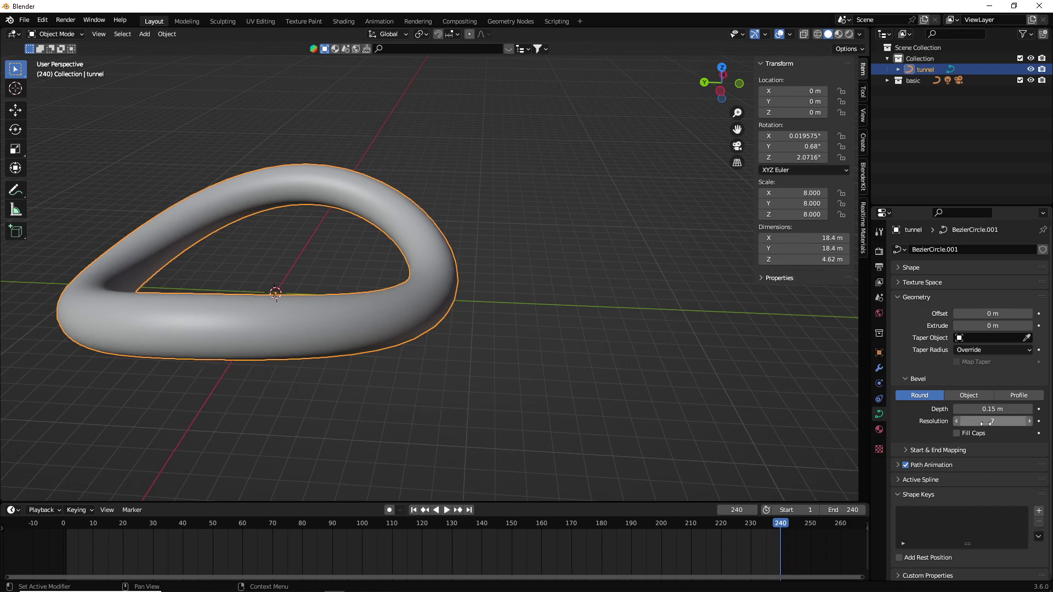
click(978, 422)
text(8)
key(Return)
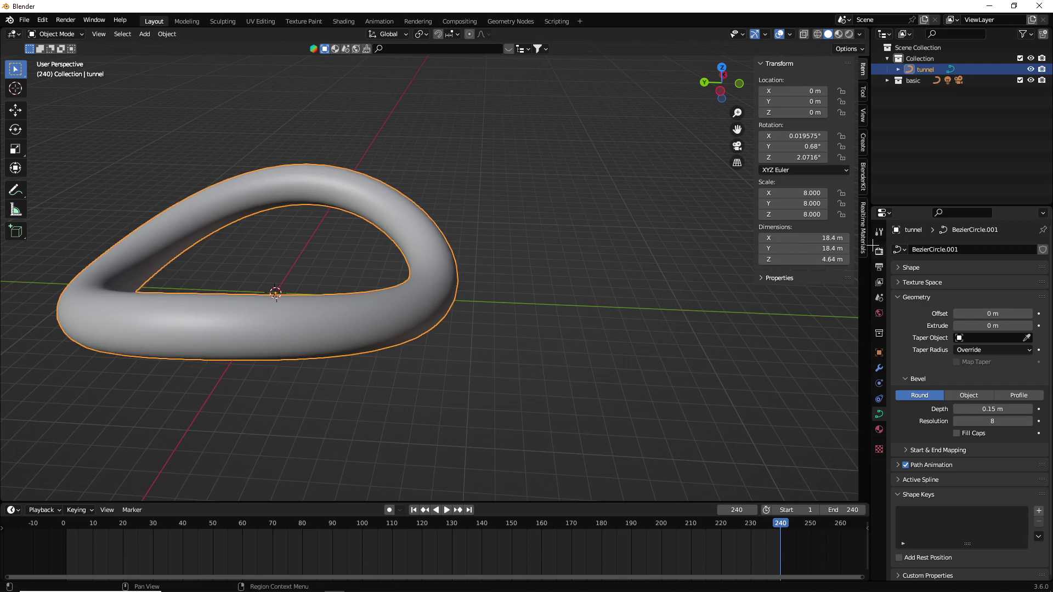
Step: Pan to frame the whole tunnel ring in view and select the tunnel object
click(573, 196)
scroll(704, 175, up, 3)
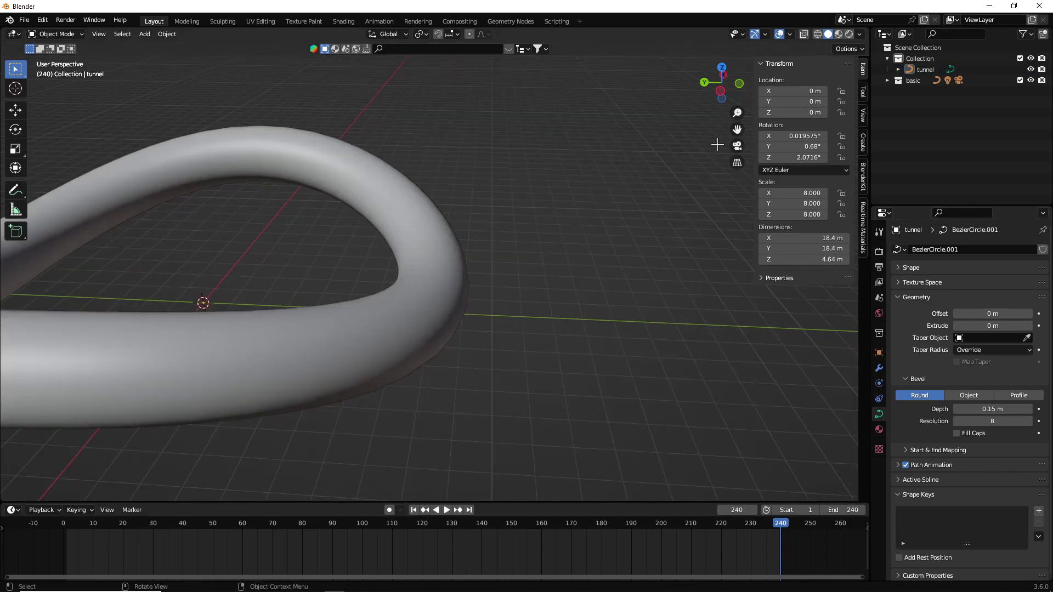
drag(737, 129, 949, 140)
mouse_move(723, 81)
mouse_down()
mouse_move(738, 133)
mouse_move(650, 173)
mouse_up()
key(n)
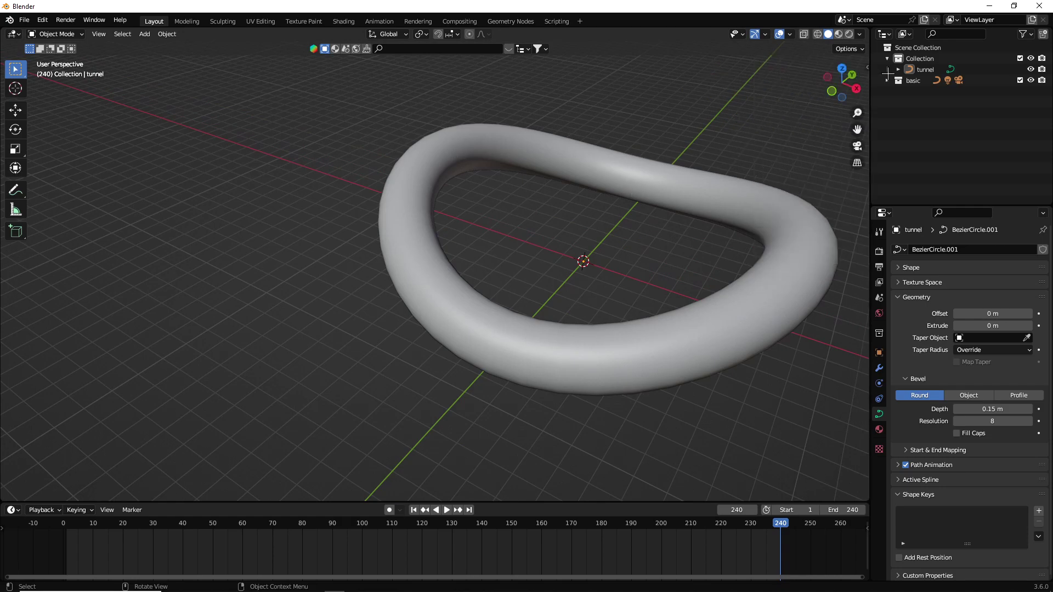
drag(858, 128, 843, 161)
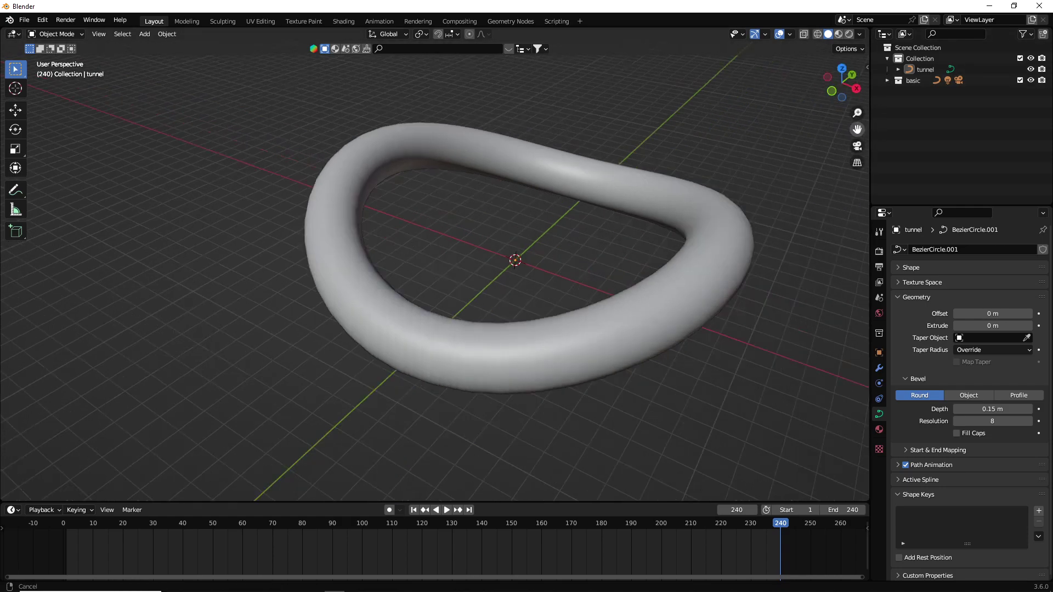
click(703, 241)
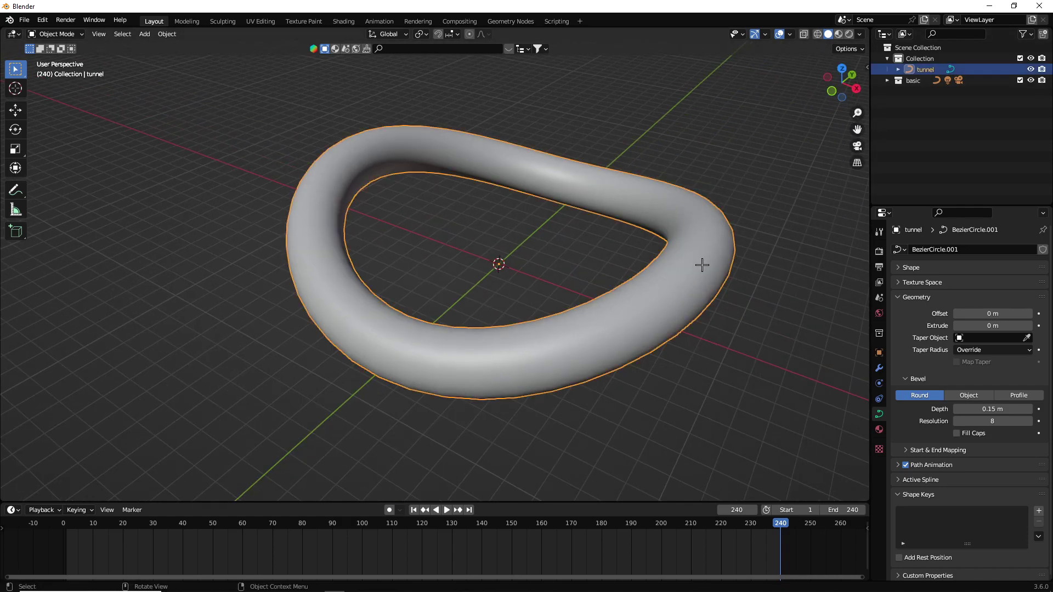
Step: Convert the tunnel curve to a mesh and add a Displace modifier
right_click(703, 219)
mouse_move(670, 311)
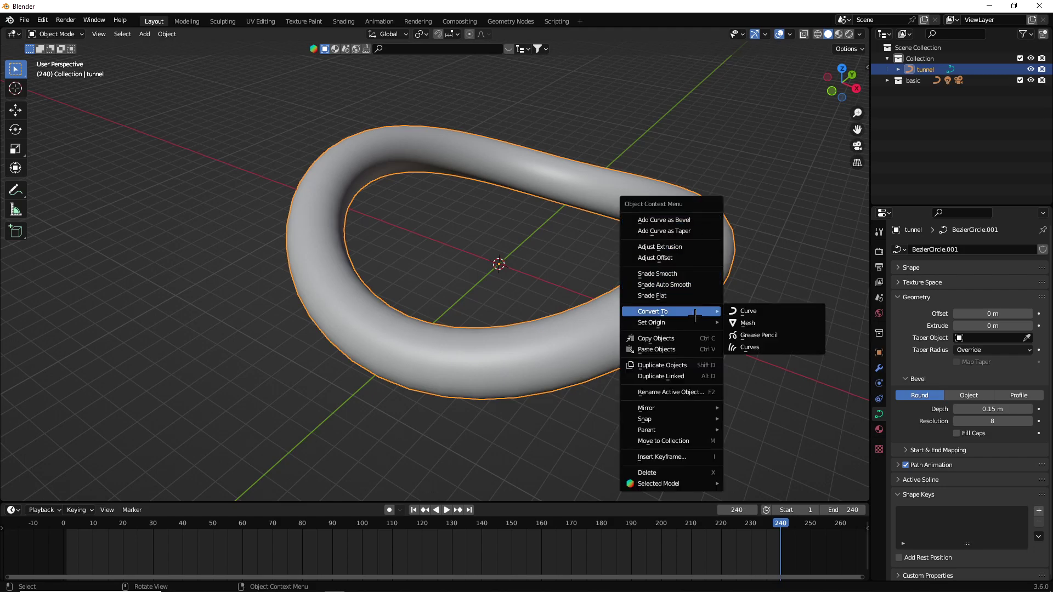
click(747, 323)
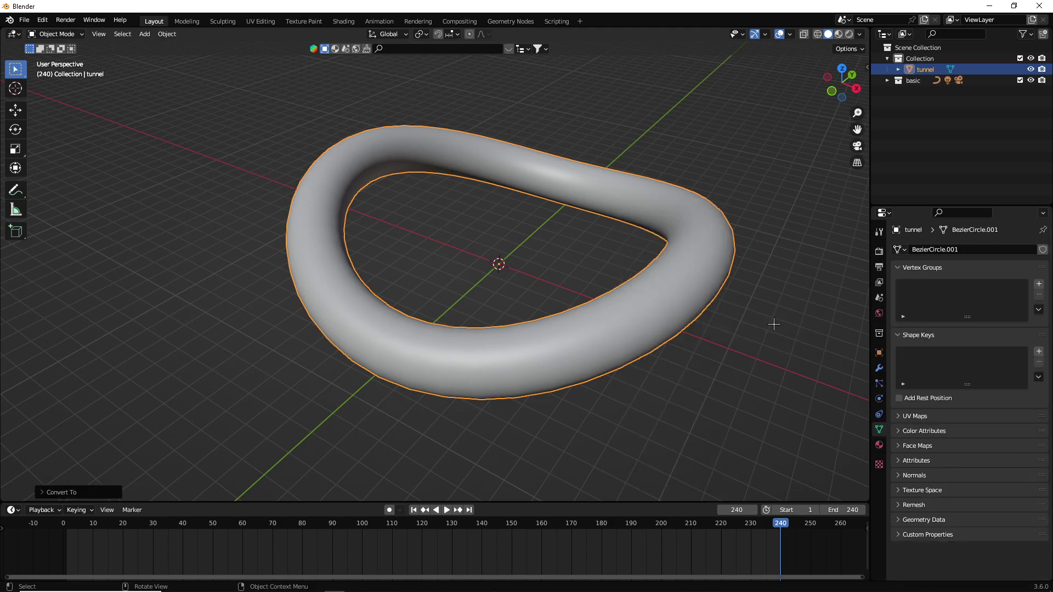
click(879, 368)
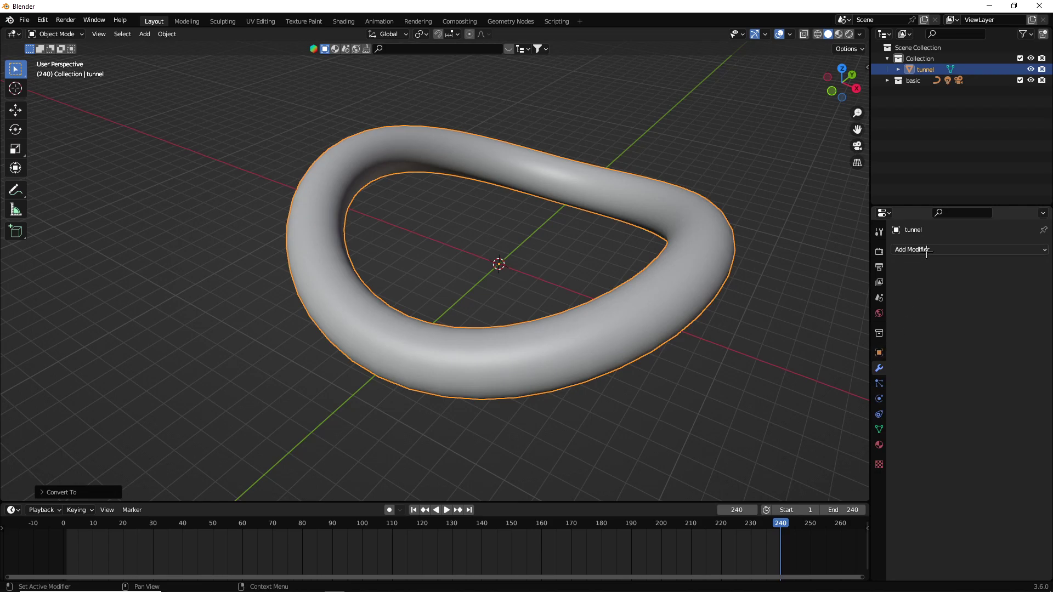
click(928, 250)
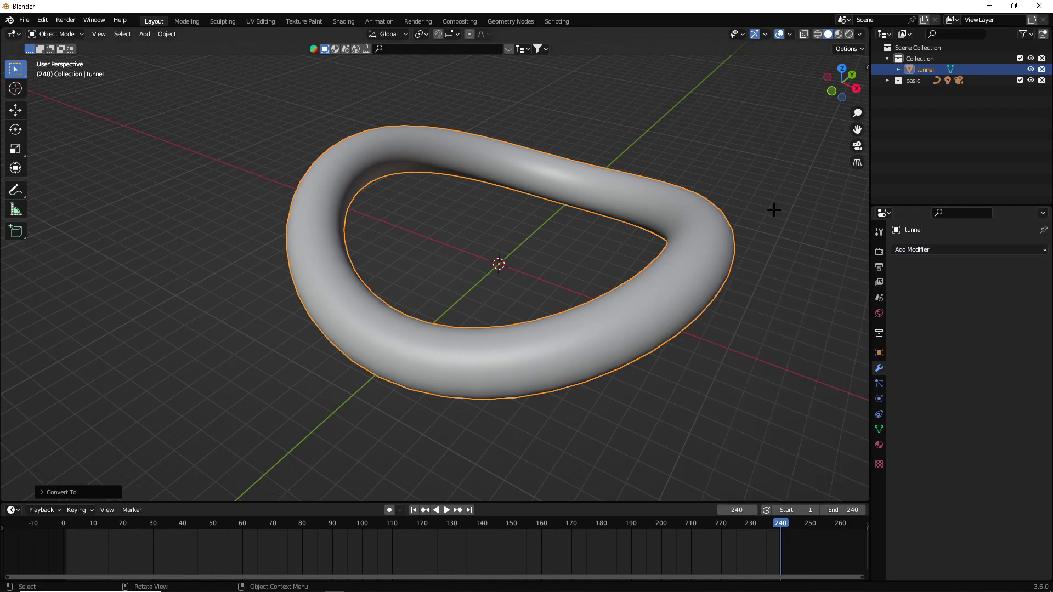
click(934, 250)
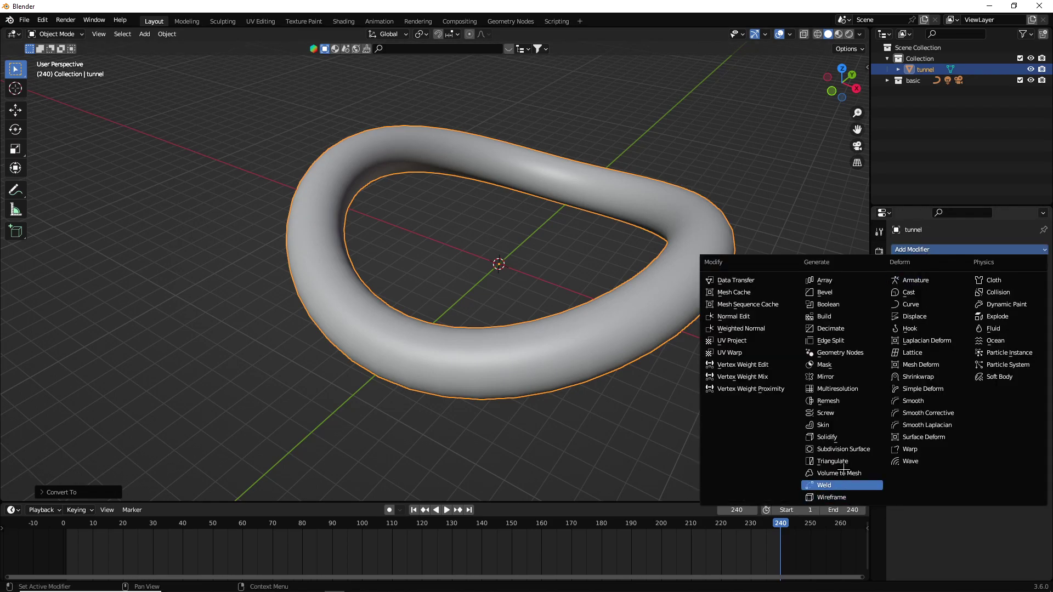
click(915, 317)
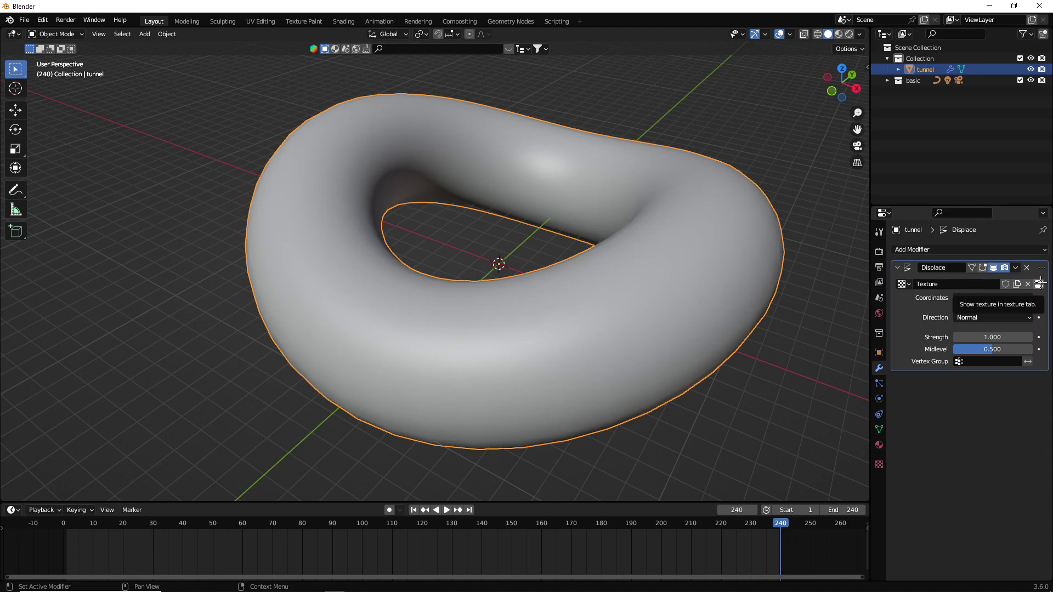
Step: Set the displacement texture to Clouds with size 0.37 and depth 12
click(1039, 284)
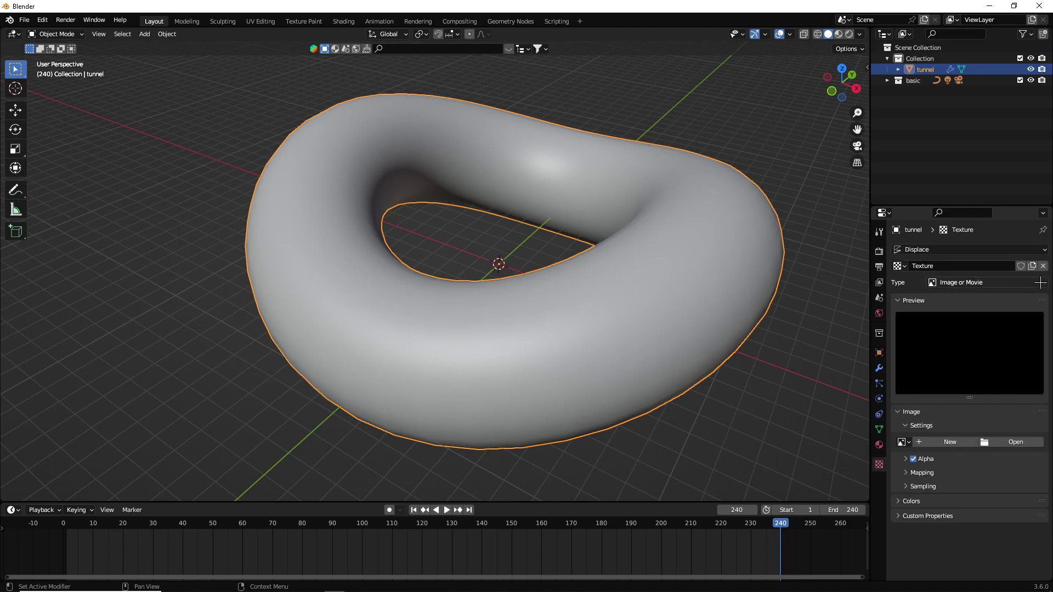
click(988, 283)
click(983, 308)
click(982, 282)
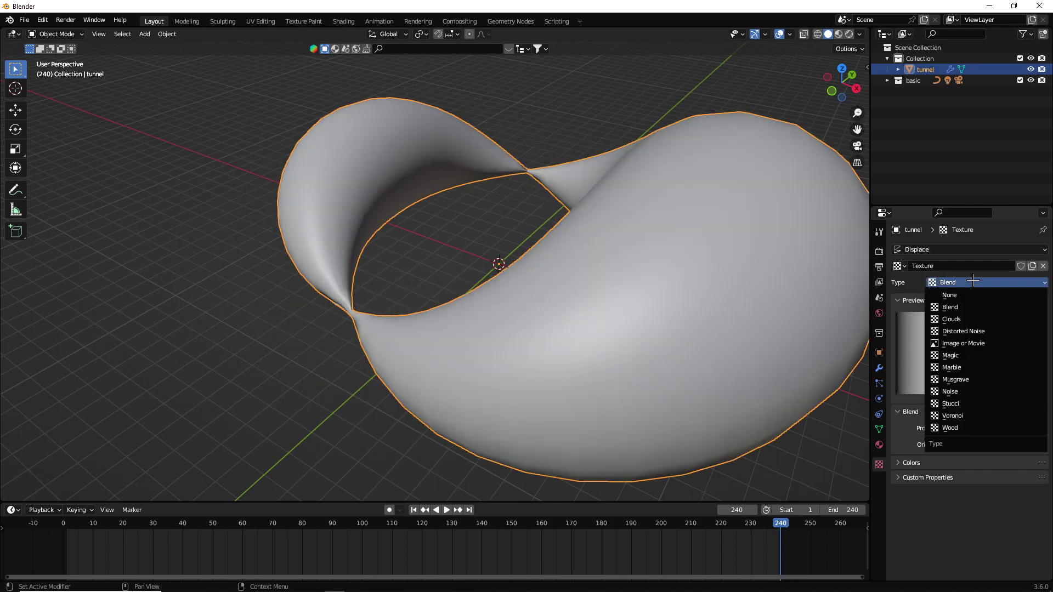
click(970, 320)
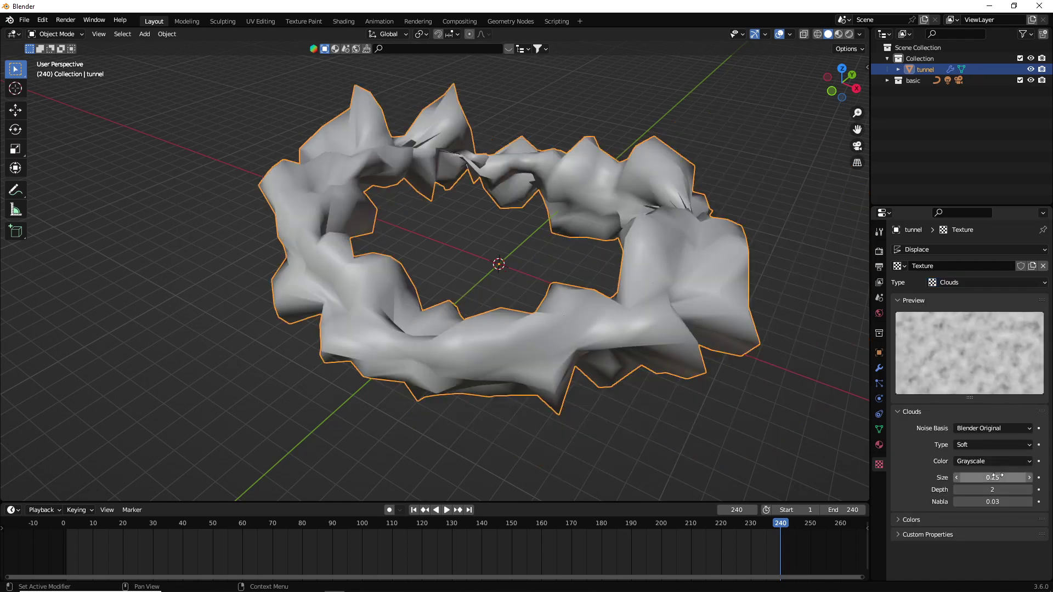
drag(993, 477, 1014, 478)
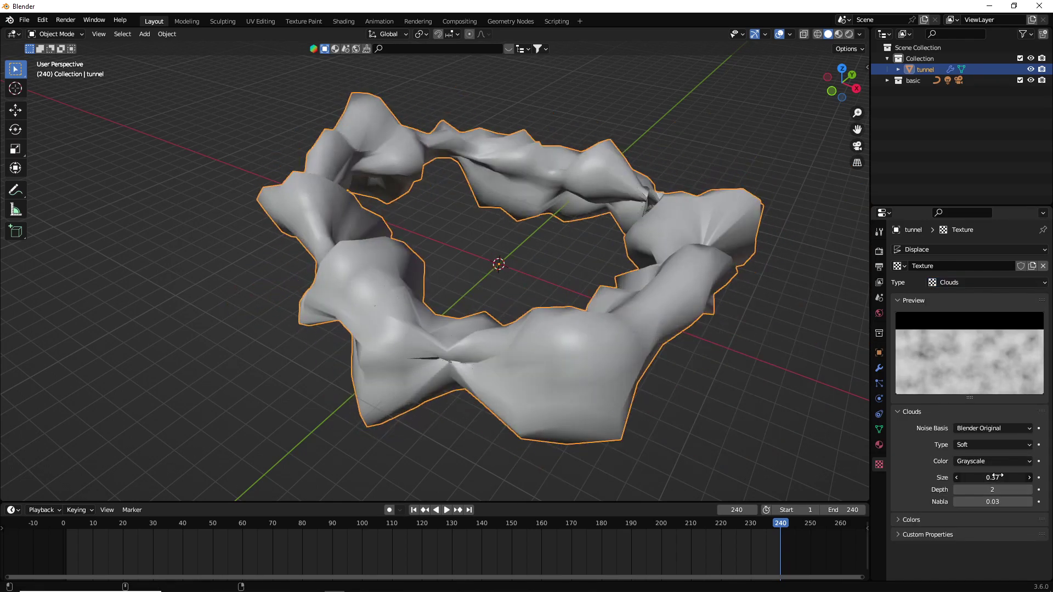
click(972, 490)
text(12)
key(Return)
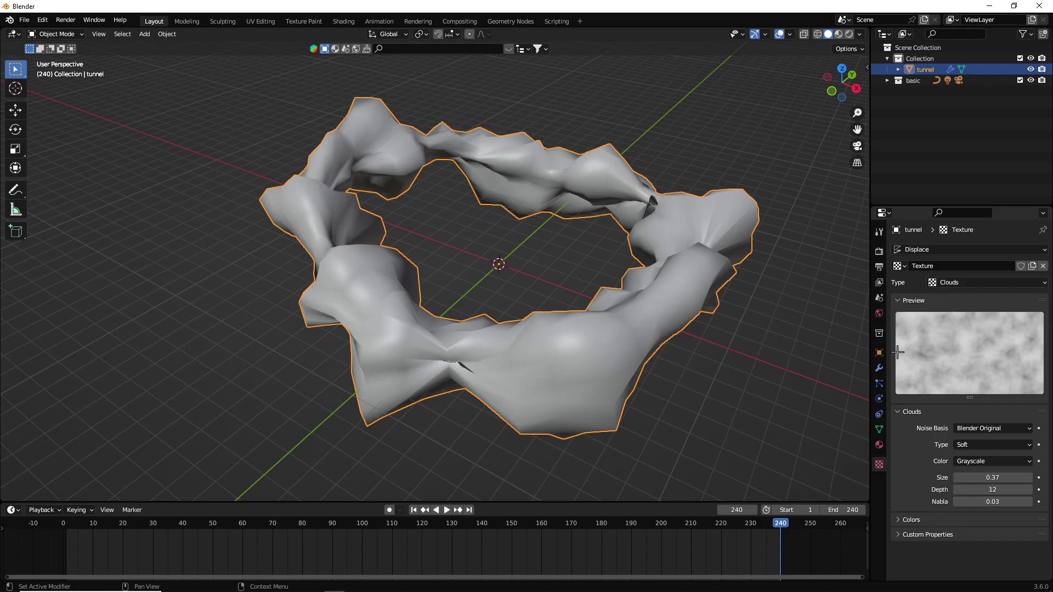
Step: Set the Displace modifier strength to 0.1
click(879, 368)
click(998, 336)
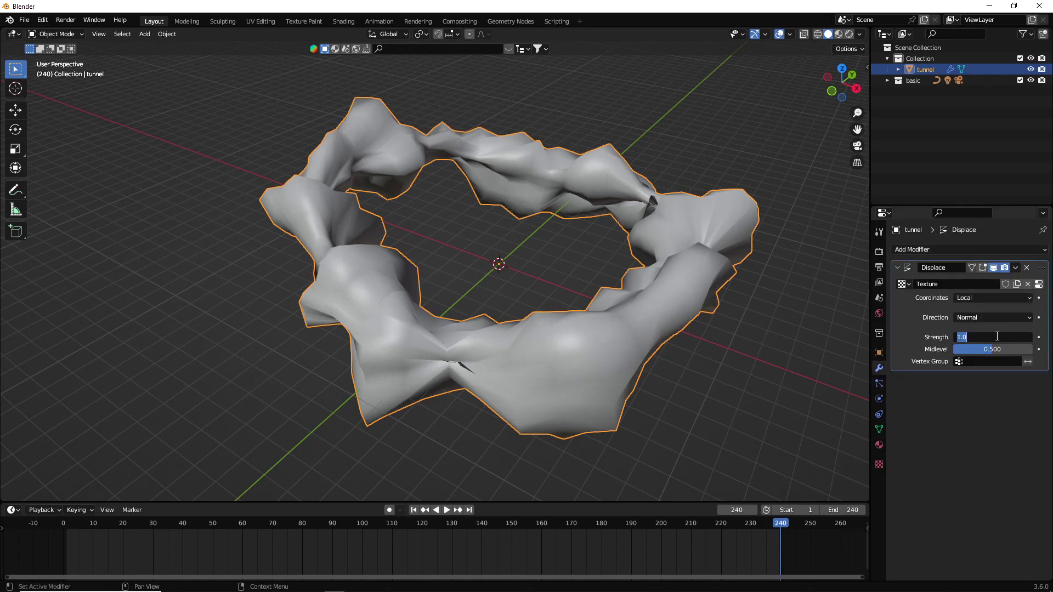
key(Return)
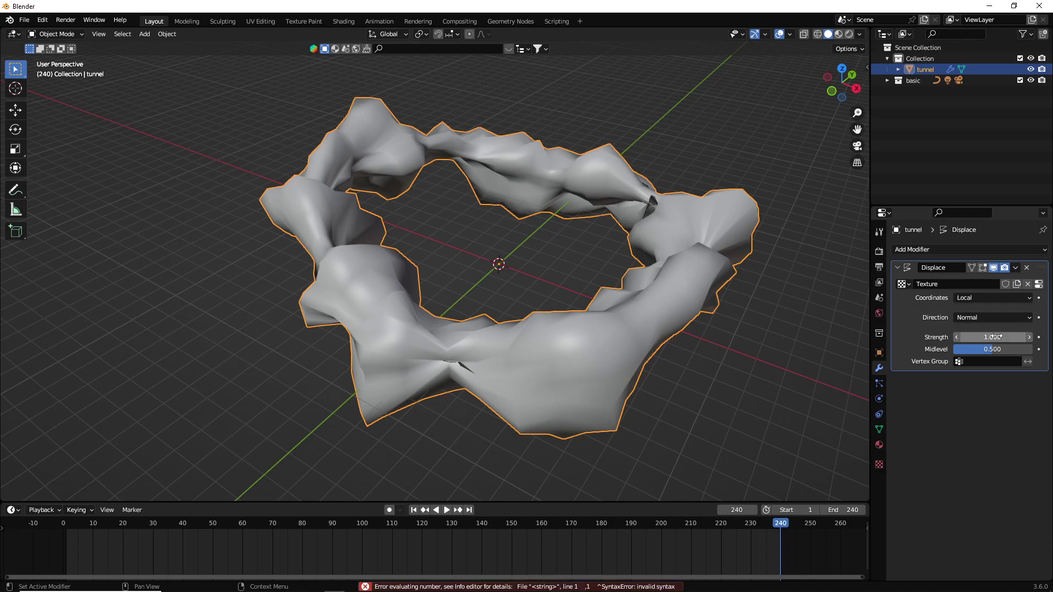
click(998, 336)
key(Escape)
click(997, 336)
text(0.100)
key(Return)
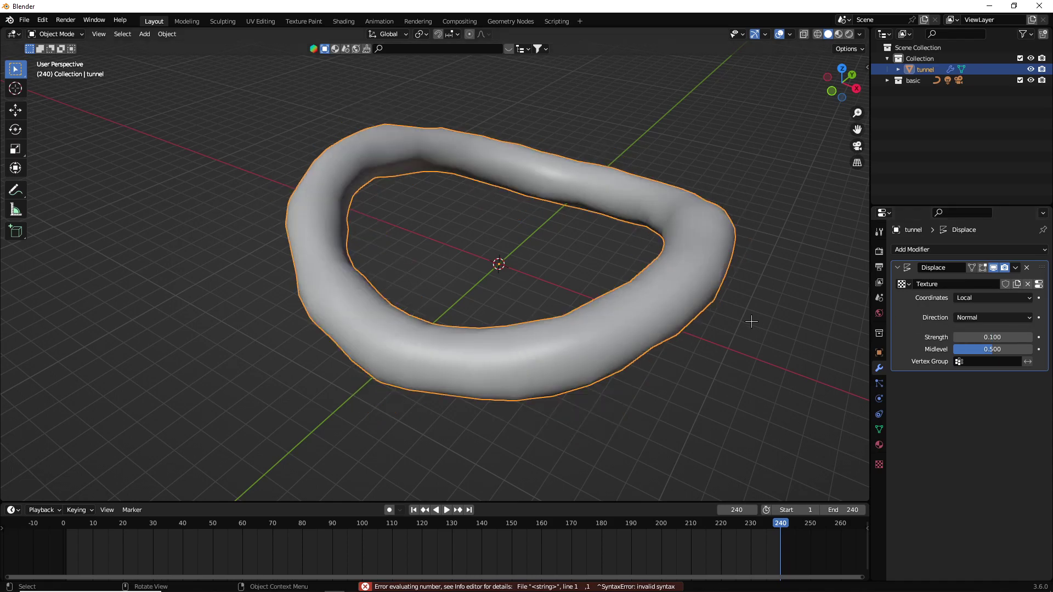
Step: Inspect the displaced tunnel's mesh vertices in edit mode, then return to object mode
scroll(747, 317, up, 1)
scroll(748, 317, up, 3)
scroll(842, 82, down, 3)
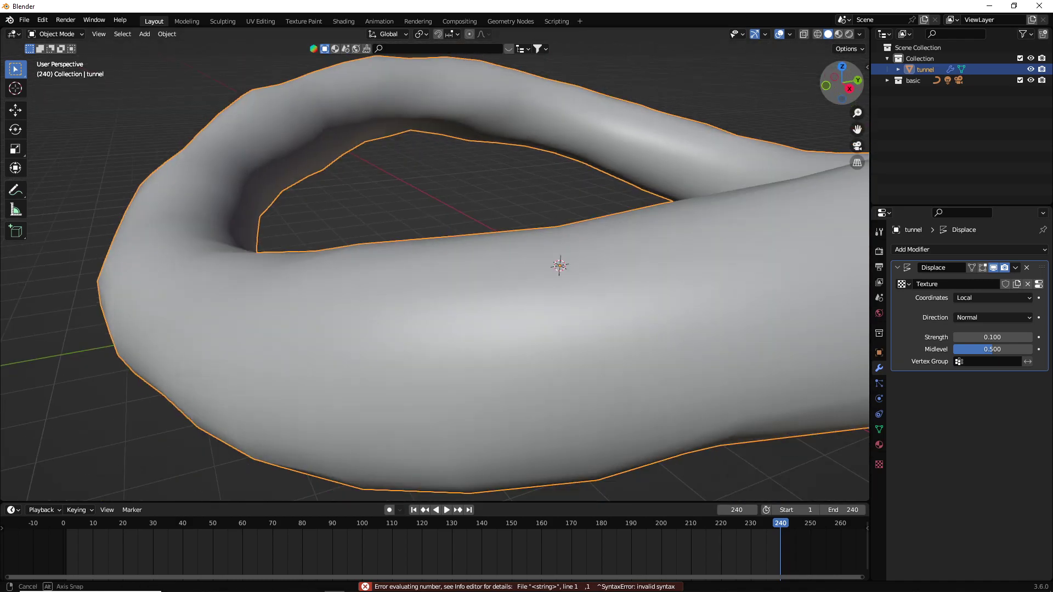
key(Tab)
scroll(677, 117, down, 4)
key(Tab)
scroll(763, 154, up, 3)
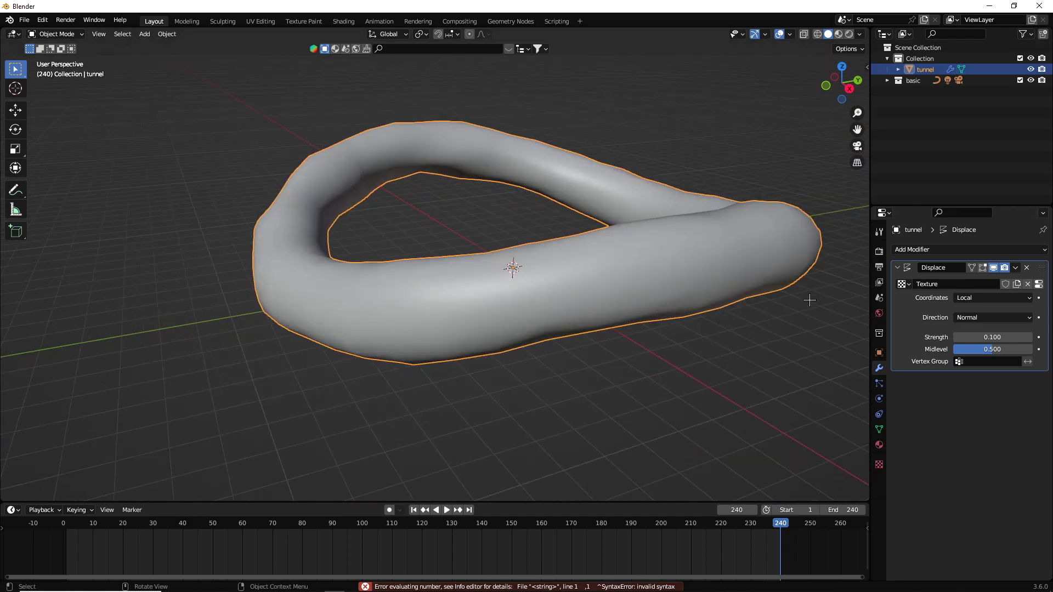
Step: Add a Decimate modifier, hide Displace in the viewport, and drag the ratio near 0.07
click(904, 253)
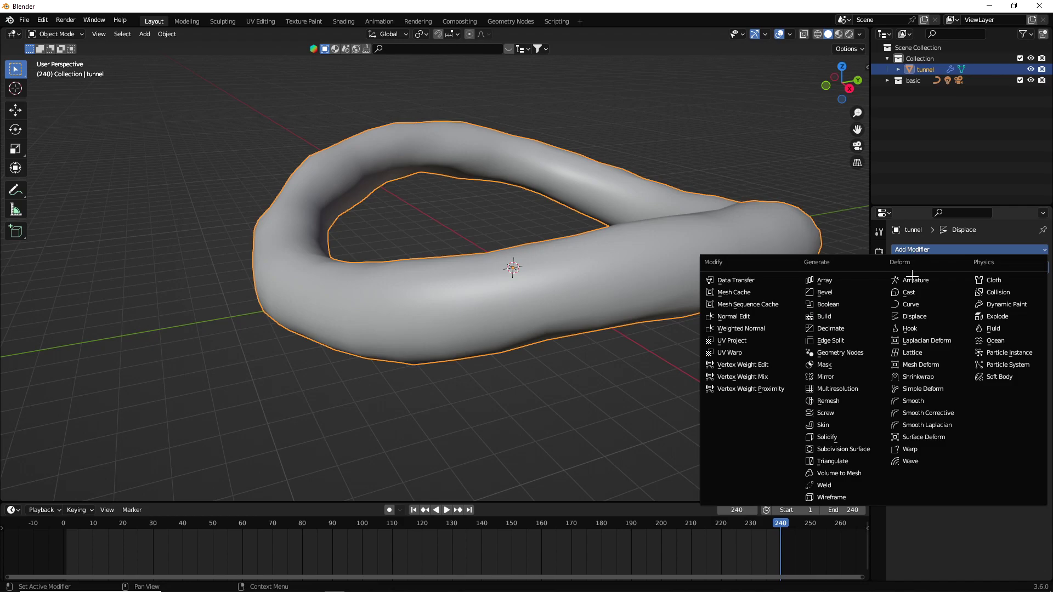
click(782, 328)
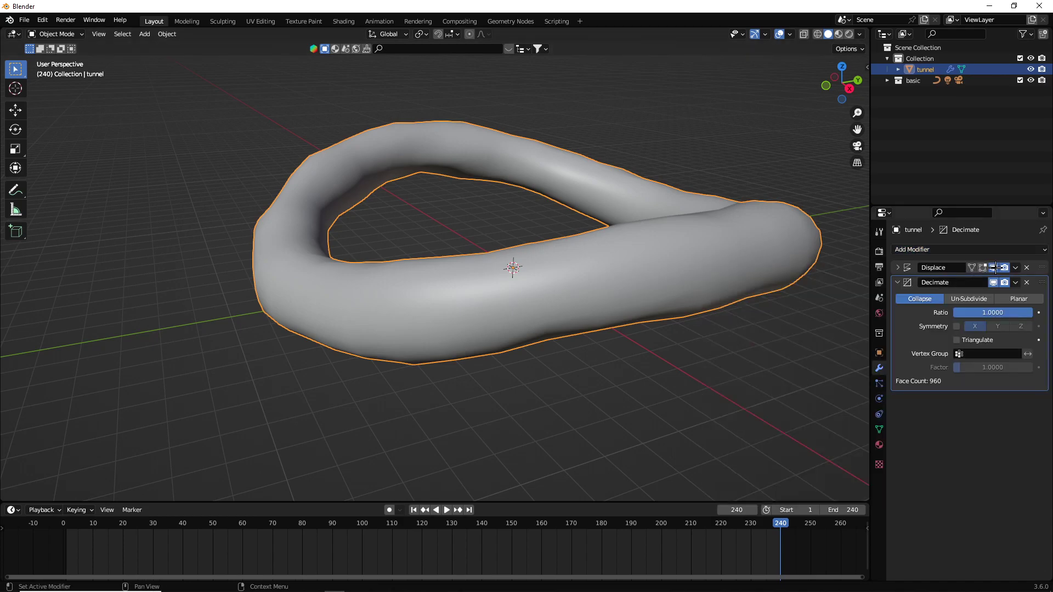
click(998, 267)
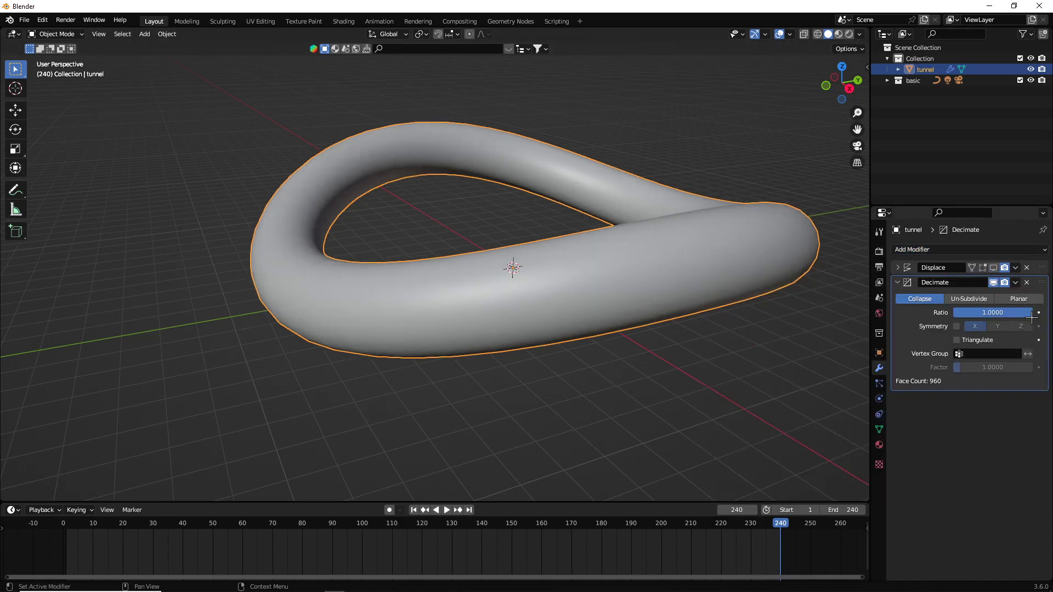
drag(993, 313, 958, 312)
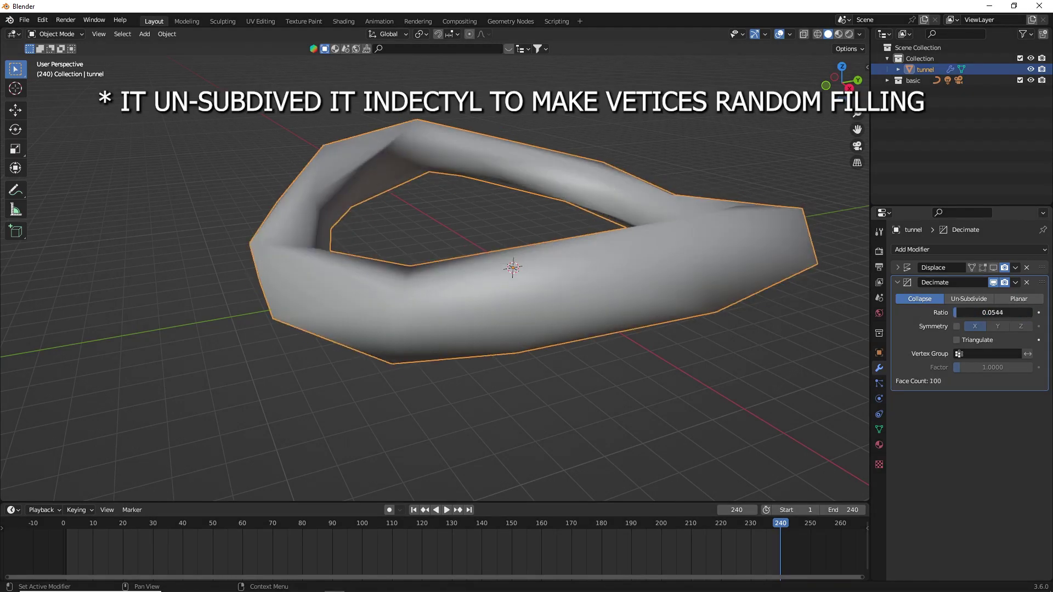
drag(957, 312, 966, 312)
Step: Shade the tunnel flat and view it from above
right_click(670, 134)
right_click(480, 129)
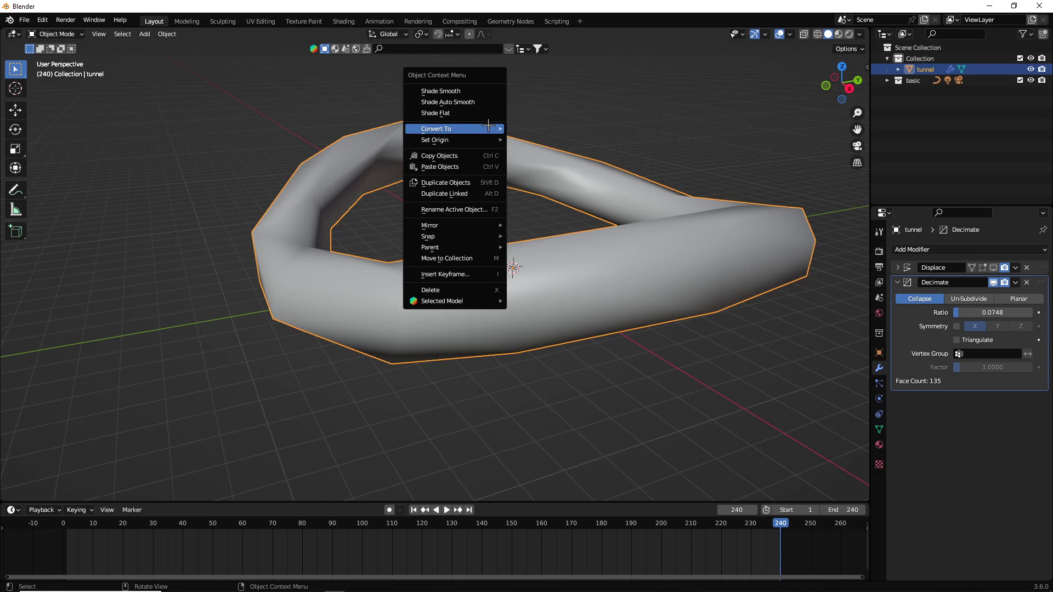
click(480, 113)
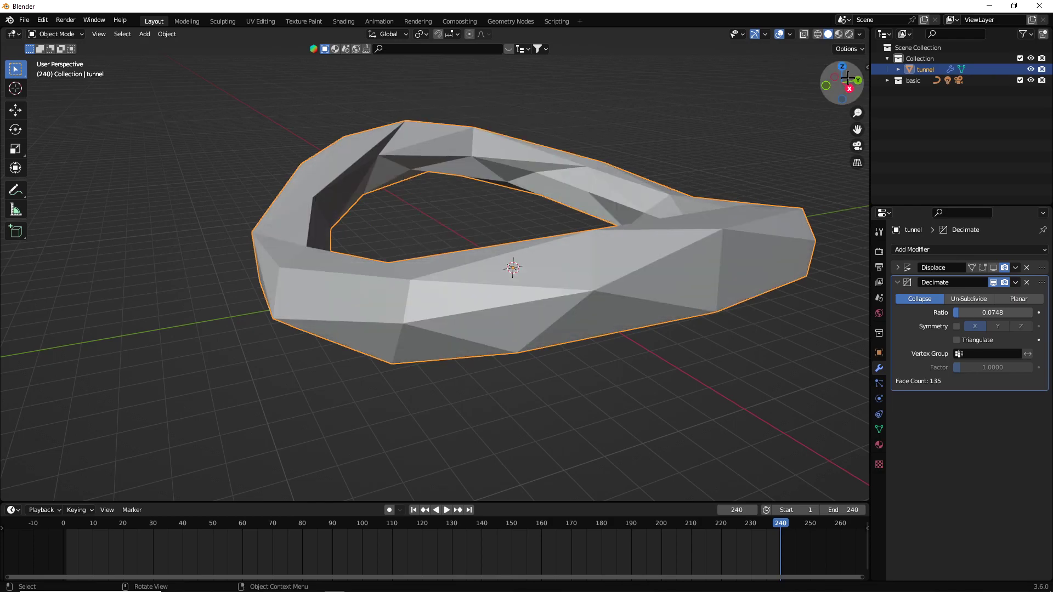
mouse_move(842, 83)
mouse_down()
mouse_move(801, 78)
mouse_move(872, 96)
mouse_up()
click(801, 77)
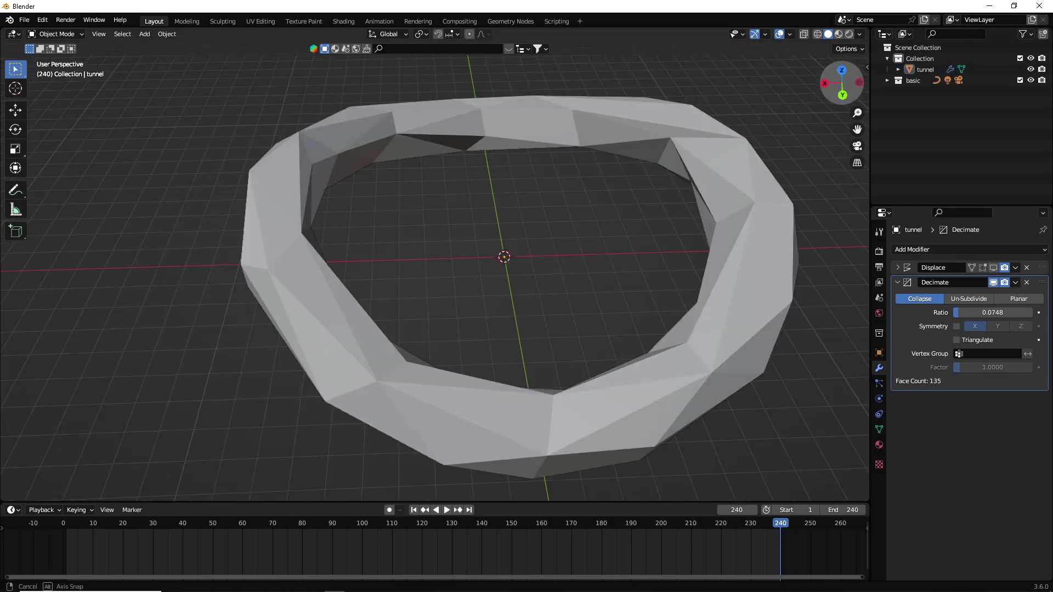
Step: Reset the Decimate ratio to 1, then lower it again to about 0.07
click(993, 312)
text(1)
key(Return)
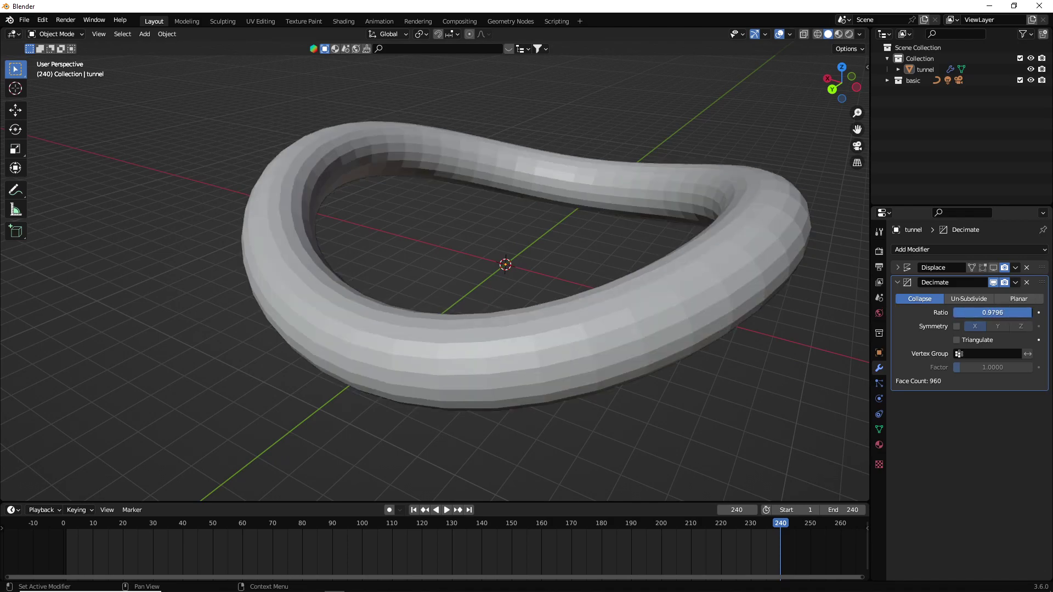
mouse_move(993, 312)
mouse_down()
mouse_move(957, 312)
mouse_move(1028, 312)
mouse_move(958, 312)
mouse_up()
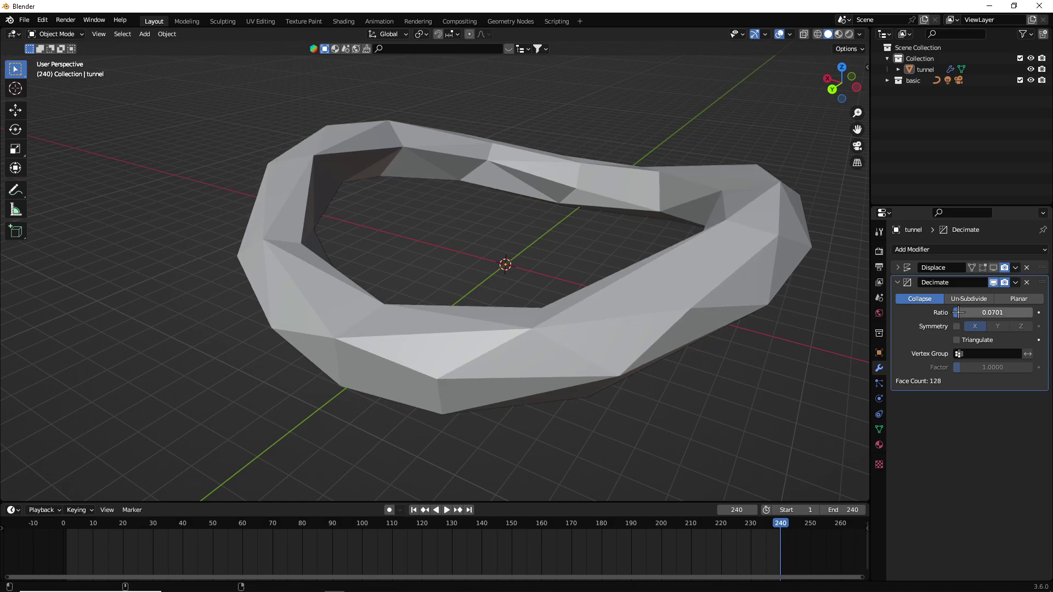
Step: Preview the camera fly-through animation from frame 1 through the camera view
click(858, 146)
key(space)
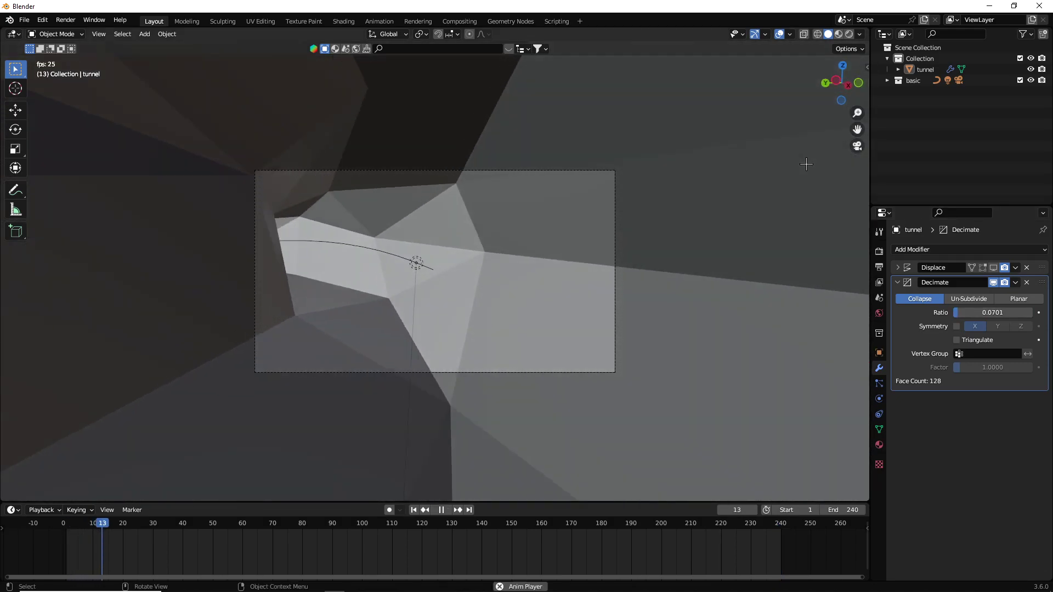
key(space)
key(shift+Left)
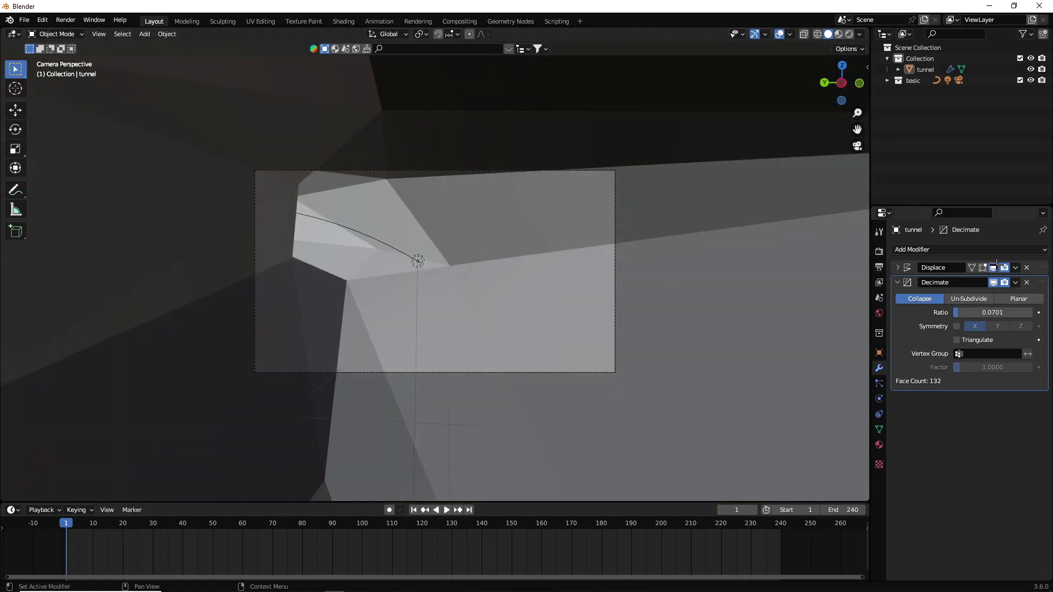
key(space)
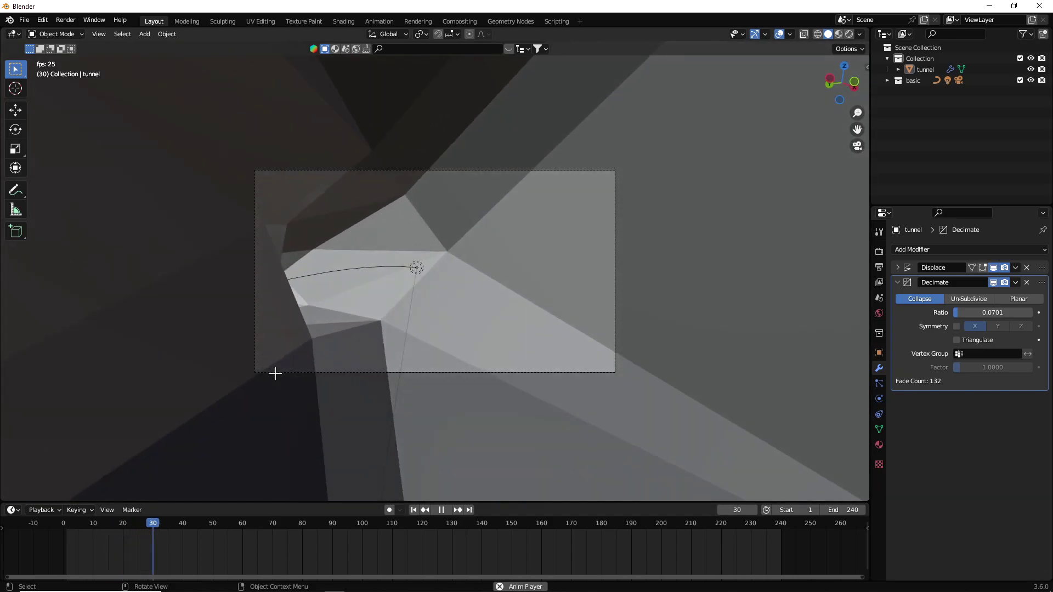
key(space)
Step: Rewind to frame 1, leave camera view and select the whole tunnel
key(shift+Left)
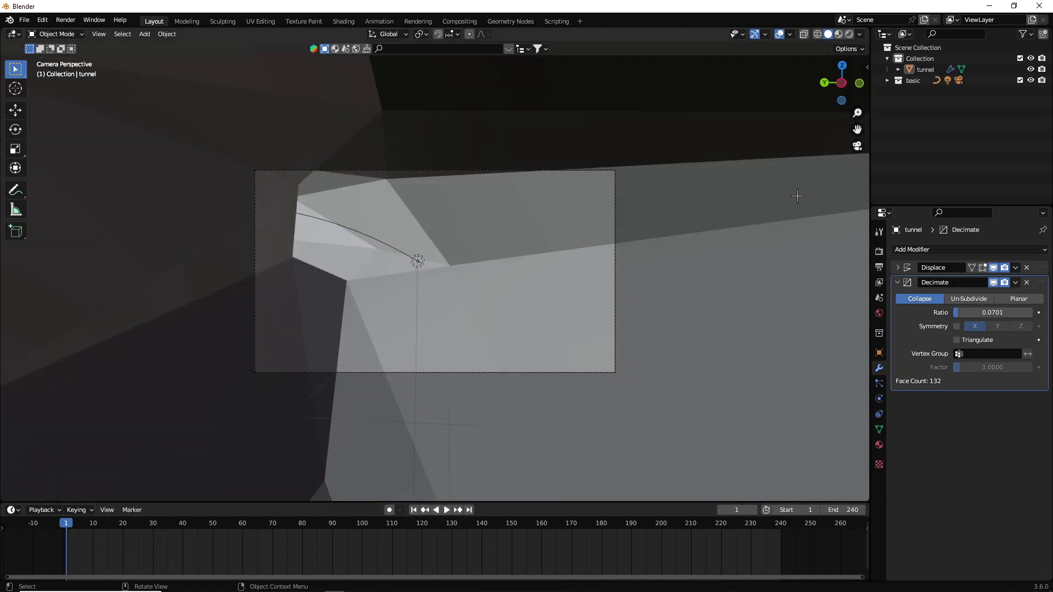
drag(817, 84, 552, 207)
scroll(552, 207, down, 5)
scroll(251, 329, down, 4)
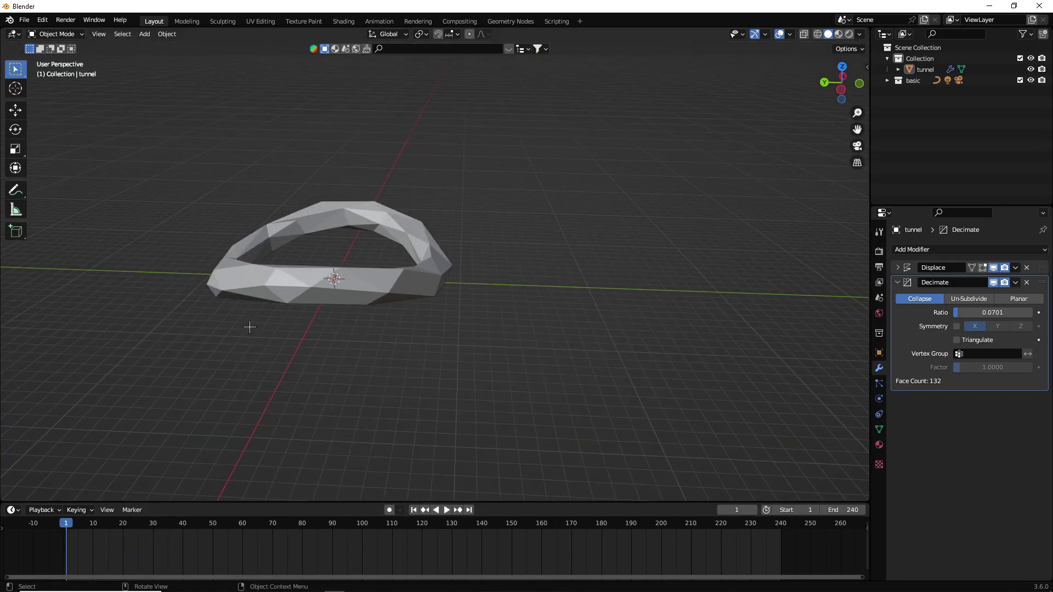
scroll(286, 289, up, 3)
key(a)
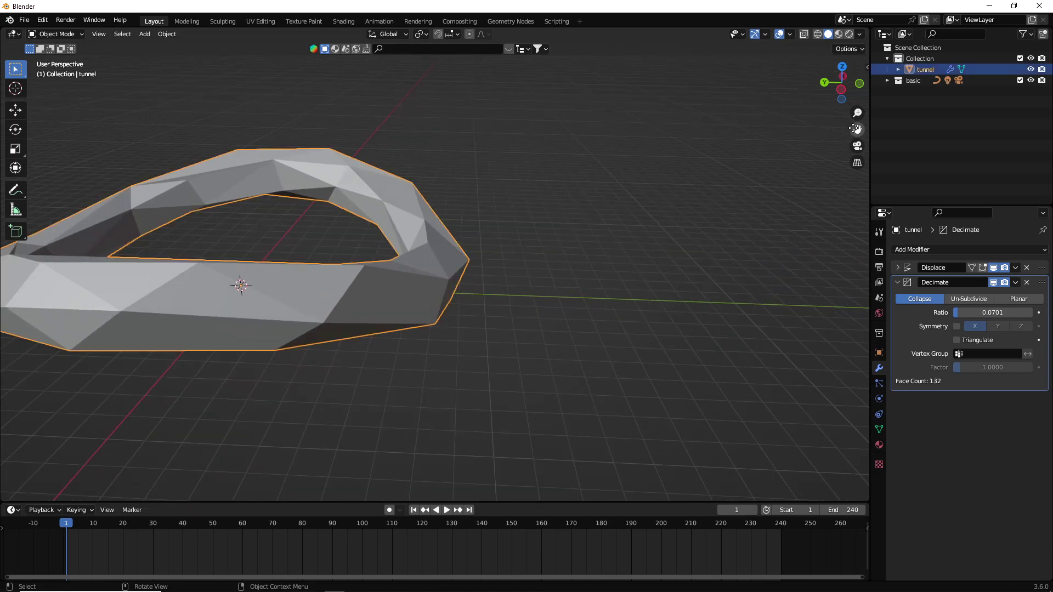
drag(857, 129, 884, 193)
Step: Add a Wireframe modifier to the tunnel with Replace Original turned off
click(898, 282)
click(913, 250)
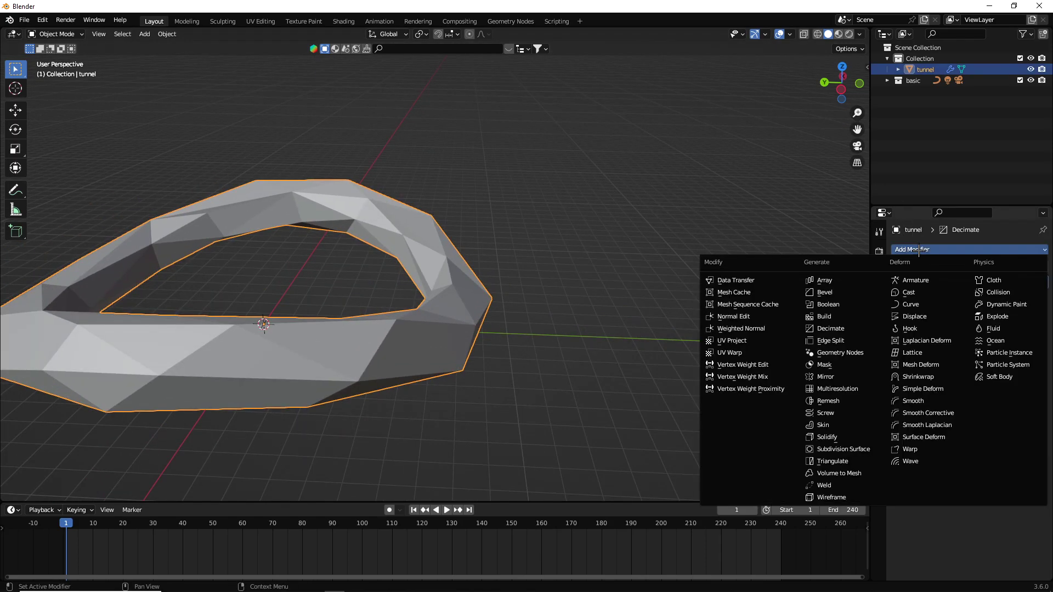
click(849, 497)
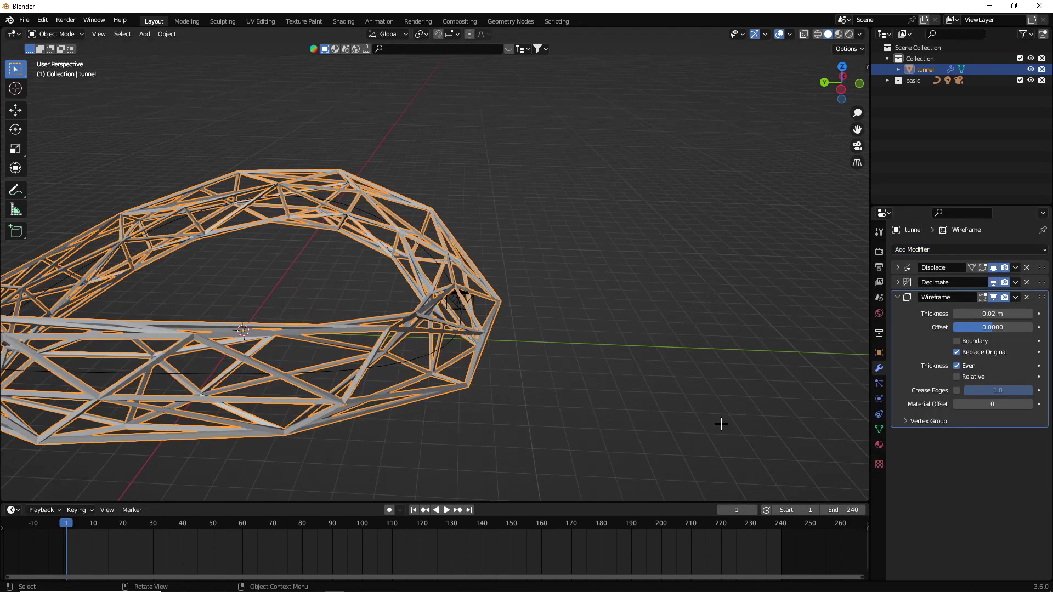
scroll(851, 488, up, 2)
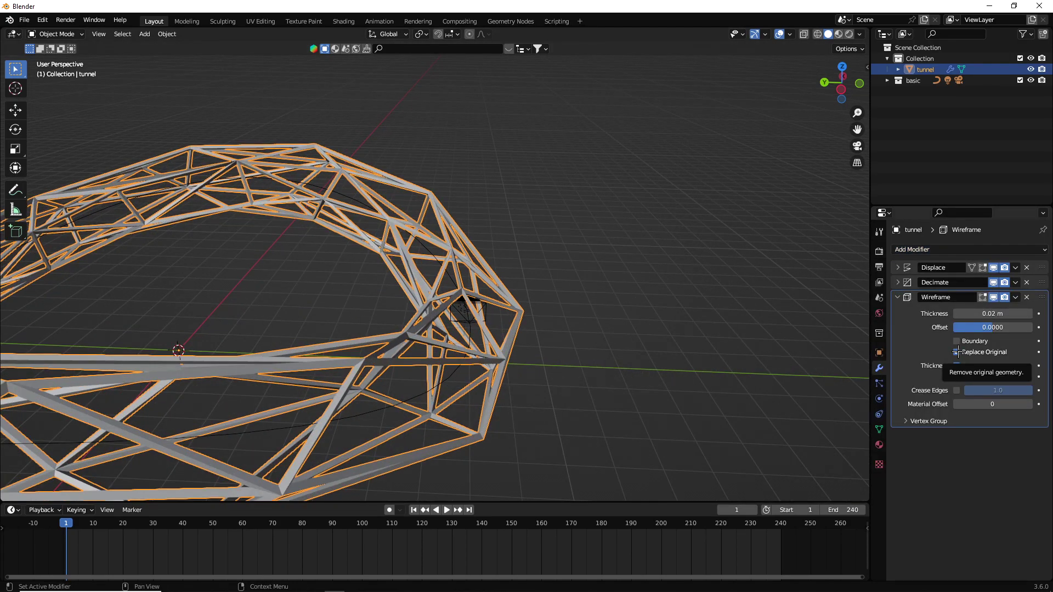
click(957, 352)
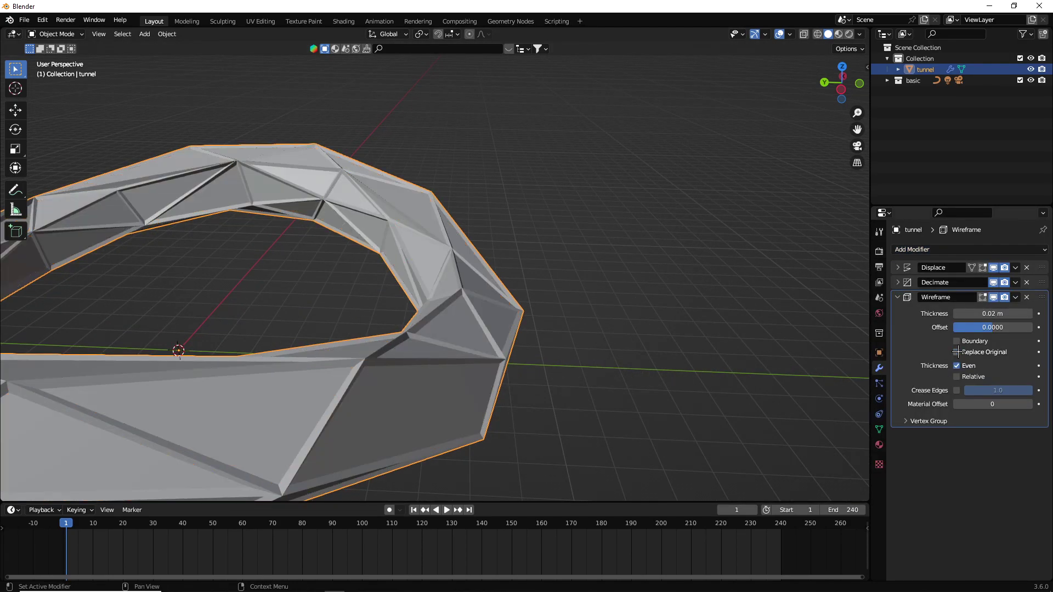
Step: In camera view, set the wireframe thickness to 0.0116 m and offset 0.5034
click(858, 146)
key(Home)
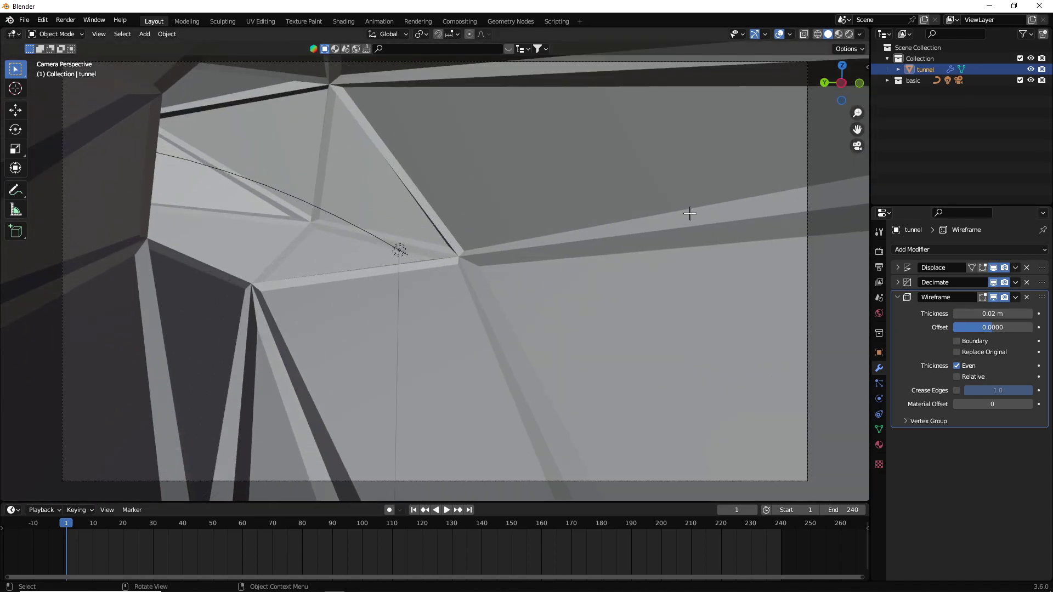
key(KP_0)
key(KP_0)
mouse_move(993, 313)
mouse_down()
mouse_move(1007, 313)
mouse_move(976, 327)
mouse_move(1001, 327)
mouse_move(987, 328)
mouse_move(1005, 313)
mouse_move(1003, 327)
mouse_move(1021, 327)
mouse_up()
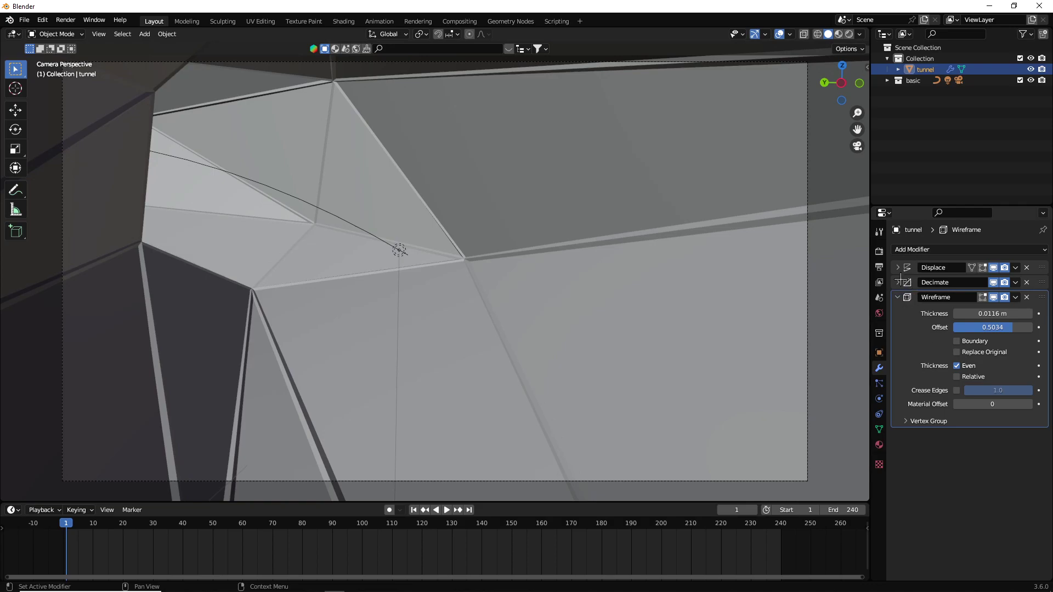
click(897, 297)
Step: Add a Bevel modifier to the tunnel with 3 segments and 2.869 m amount
click(933, 250)
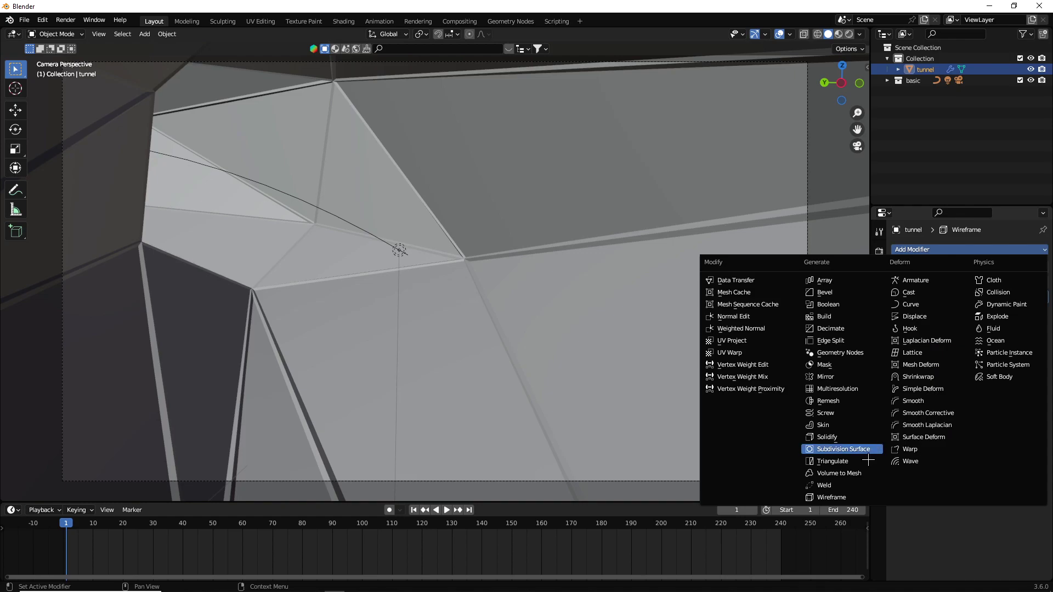
click(831, 294)
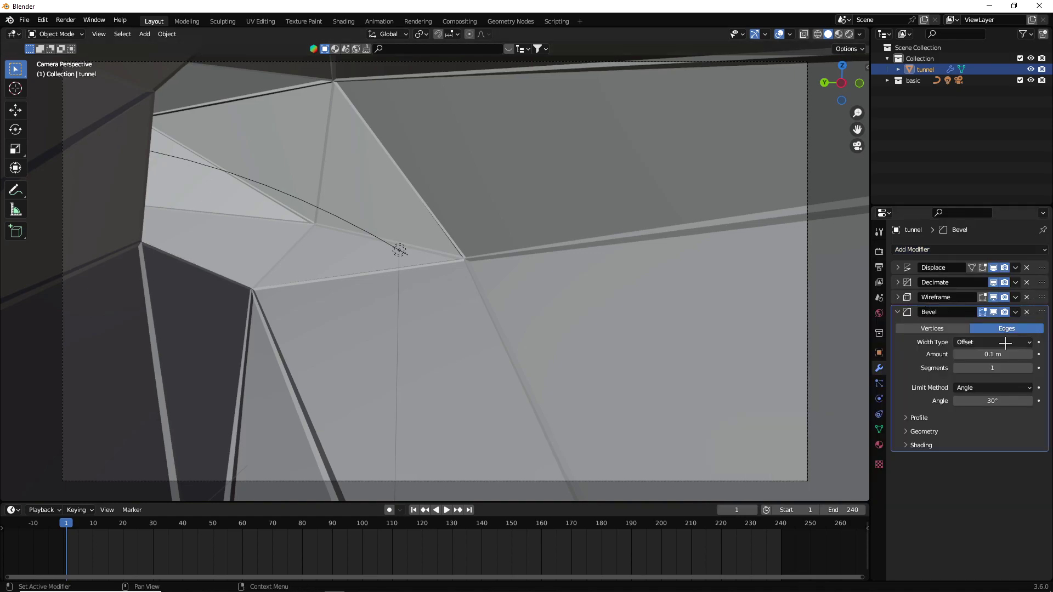
click(1029, 368)
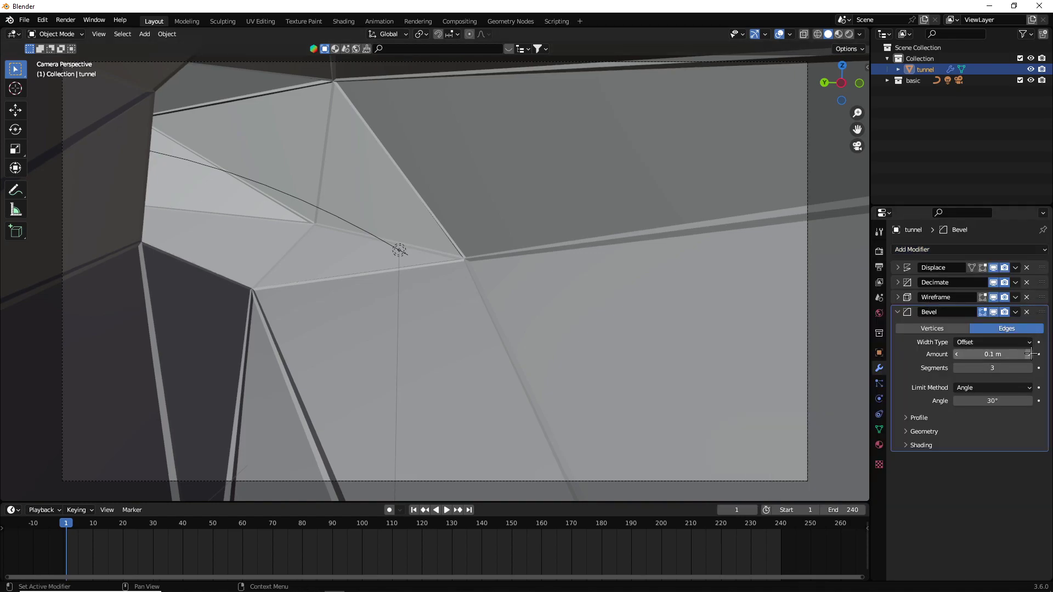
drag(1031, 354, 1032, 354)
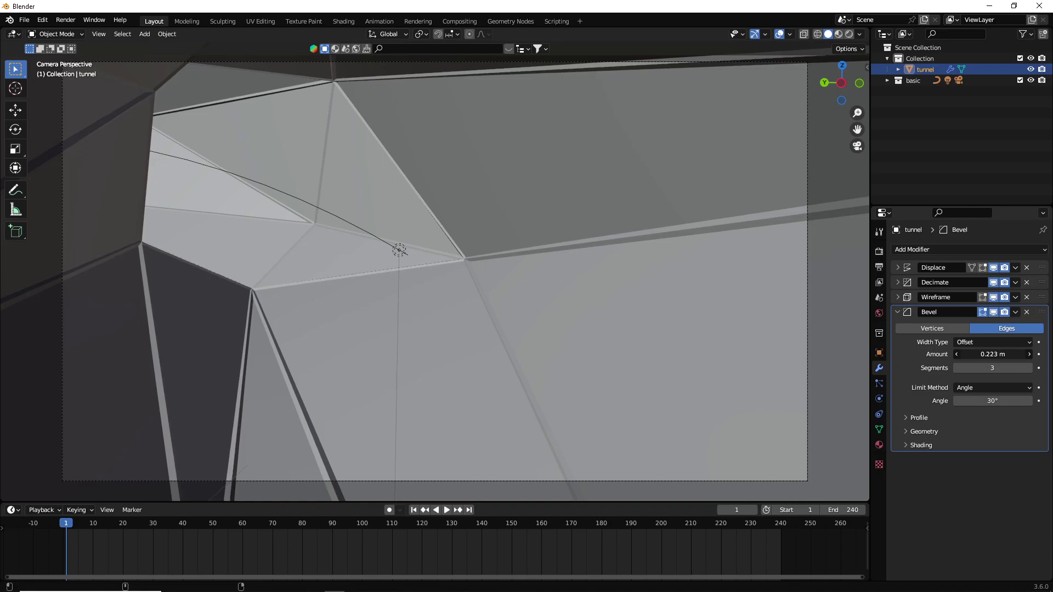
drag(1031, 354, 1031, 354)
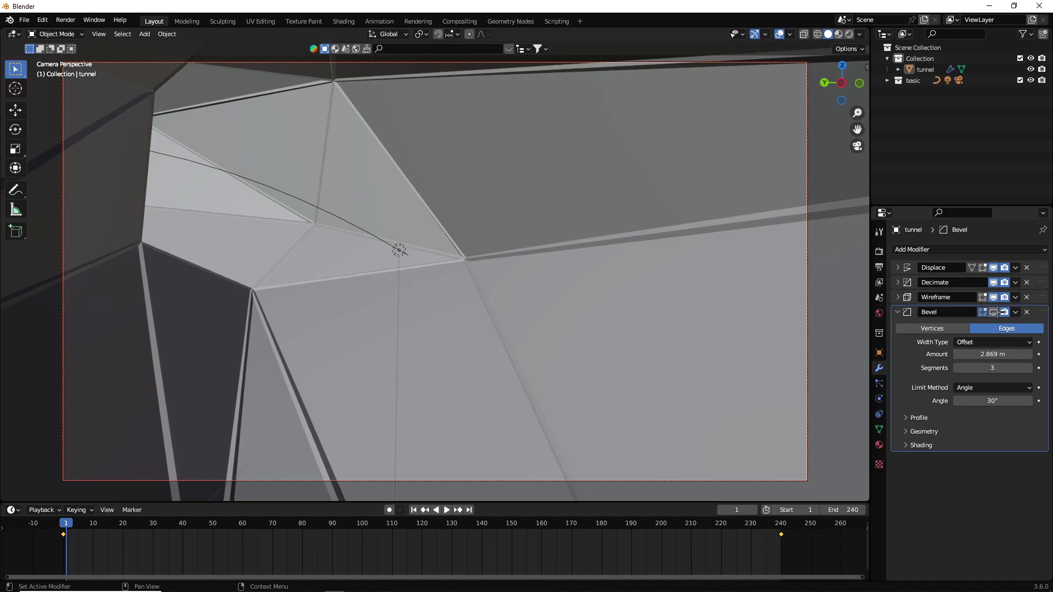
click(859, 34)
click(913, 313)
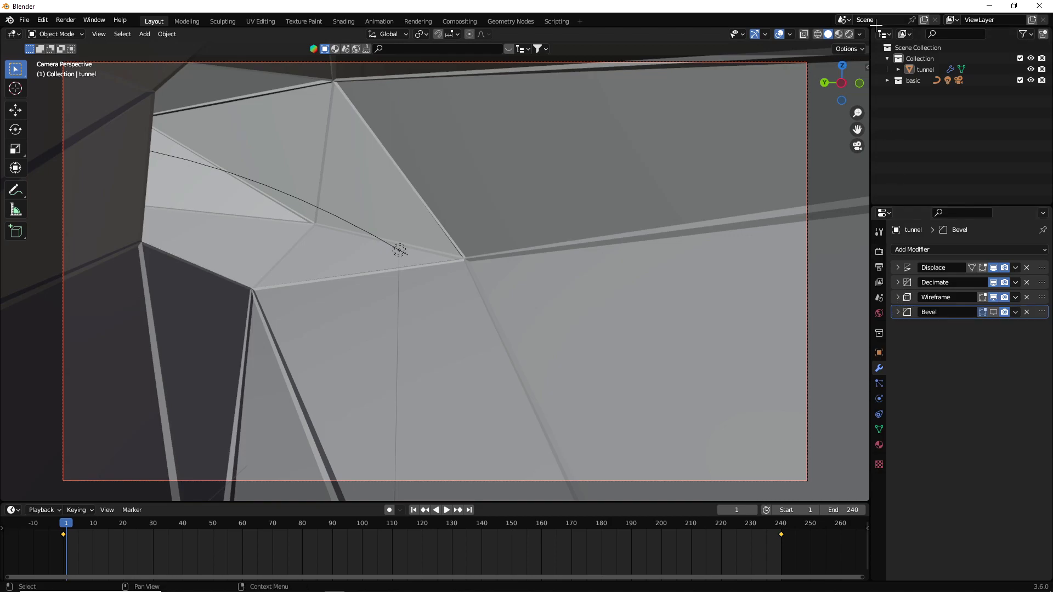
click(861, 34)
Step: Turn on Cavity viewport shading and try a bevel amount of 1
click(808, 280)
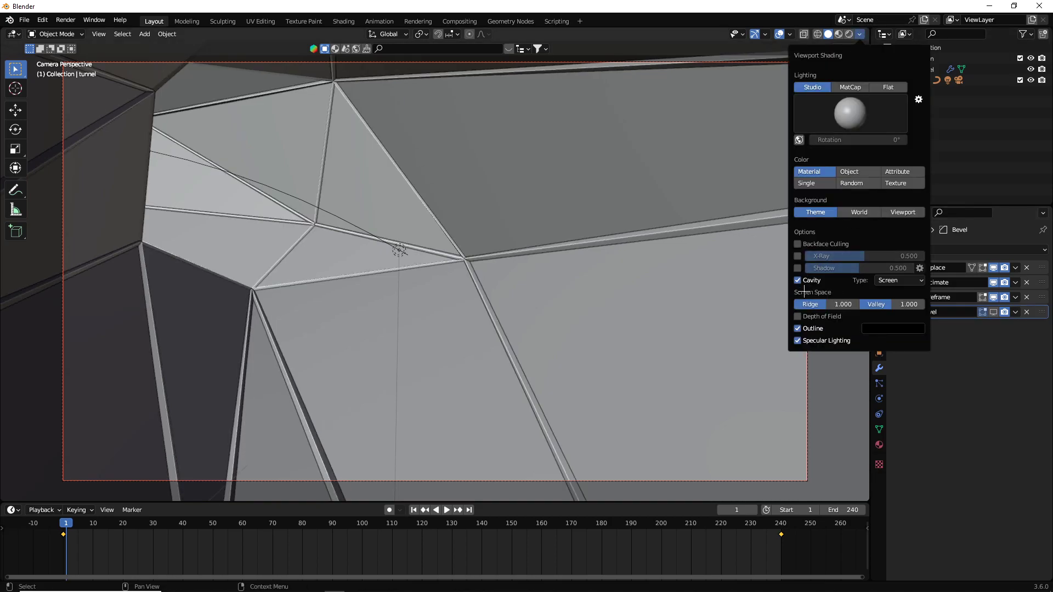
click(897, 312)
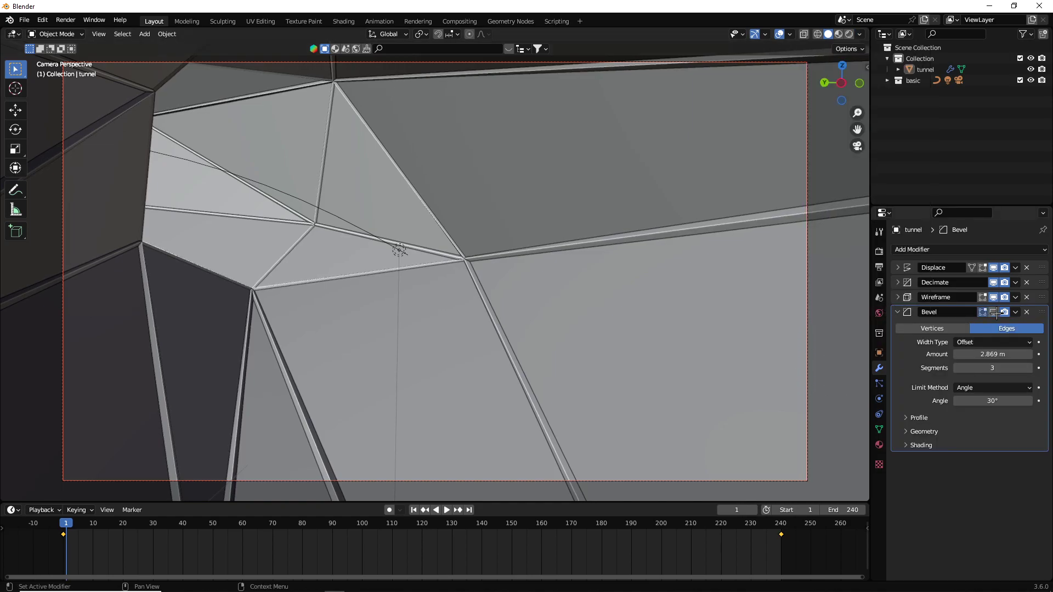
click(1030, 369)
click(1034, 355)
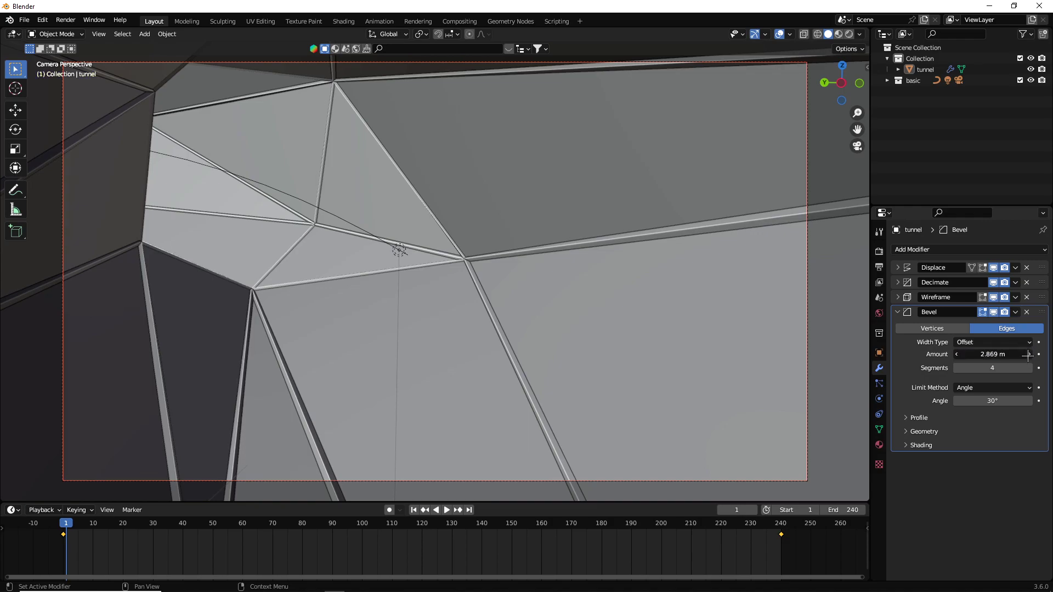
click(1002, 354)
text(1)
key(Return)
Step: Try 2 bevel segments with a 0 m amount and inspect the tunnel surface
double_click(971, 368)
text(2)
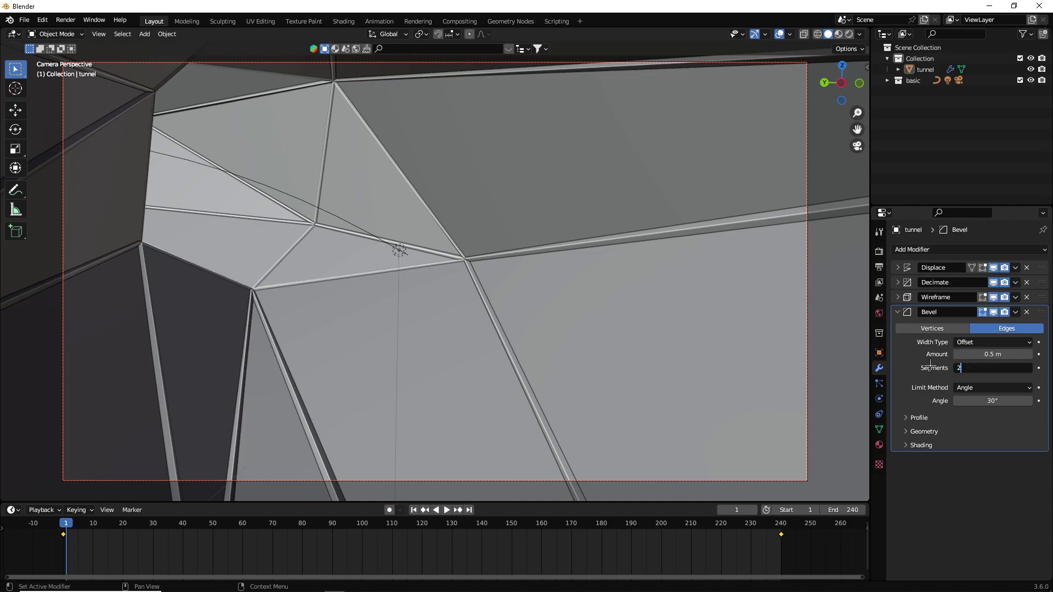
key(Return)
drag(990, 354, 982, 355)
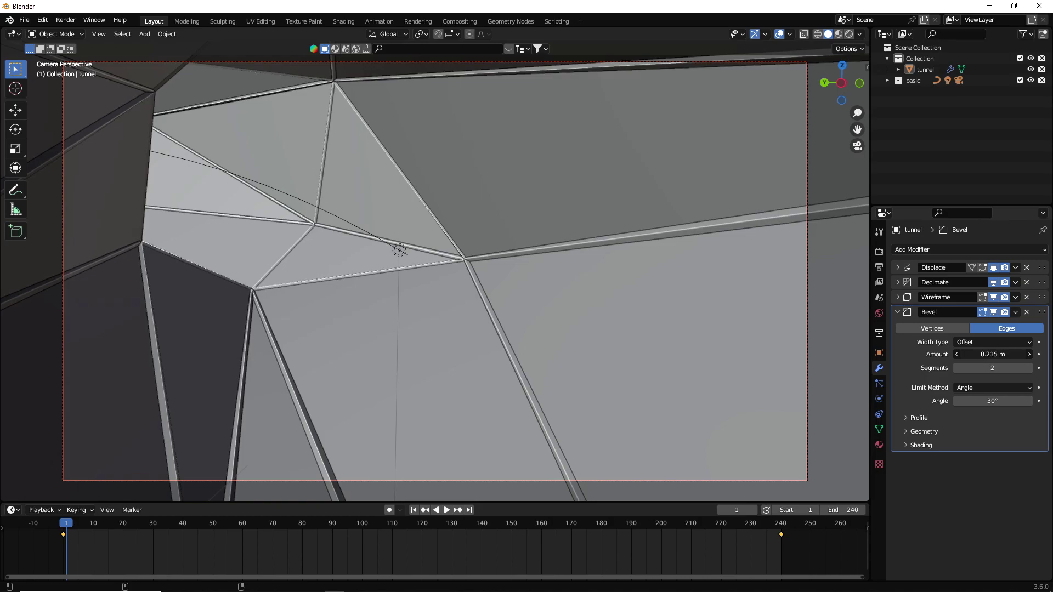
double_click(988, 355)
text(0)
key(Return)
click(898, 312)
scroll(595, 323, up, 5)
scroll(596, 322, up, 1)
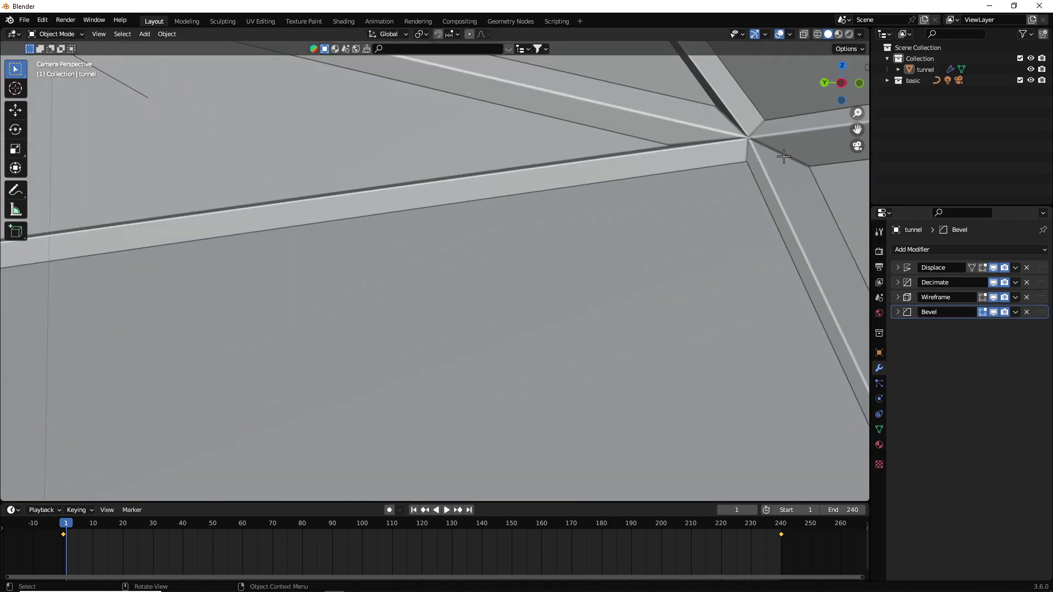
drag(858, 130, 274, 339)
scroll(282, 353, up, 4)
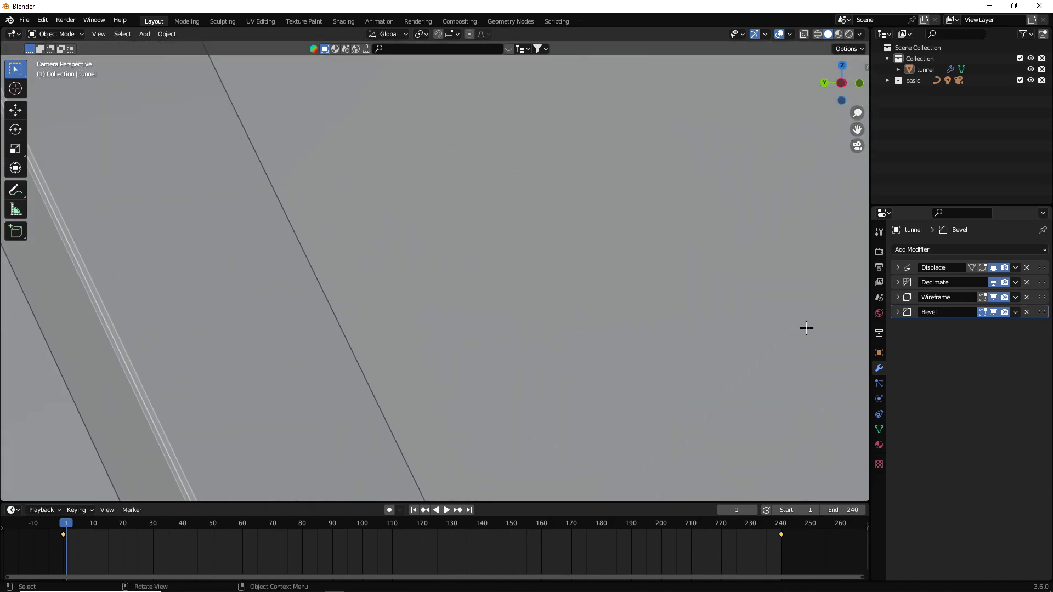
Step: Give the bevel 8 segments at 0.907 m and show the Render properties
click(898, 312)
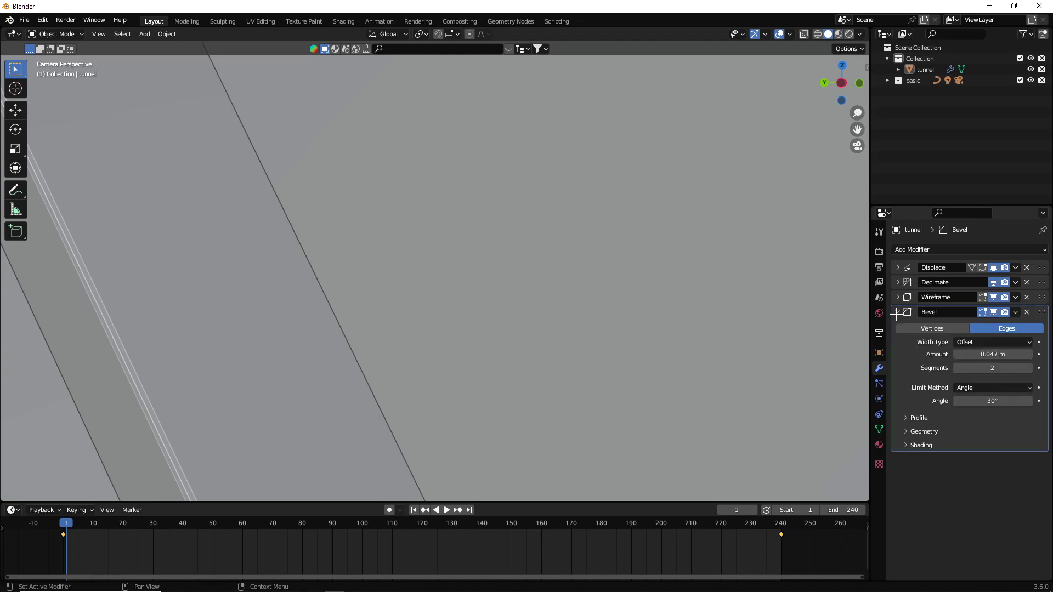
click(1029, 368)
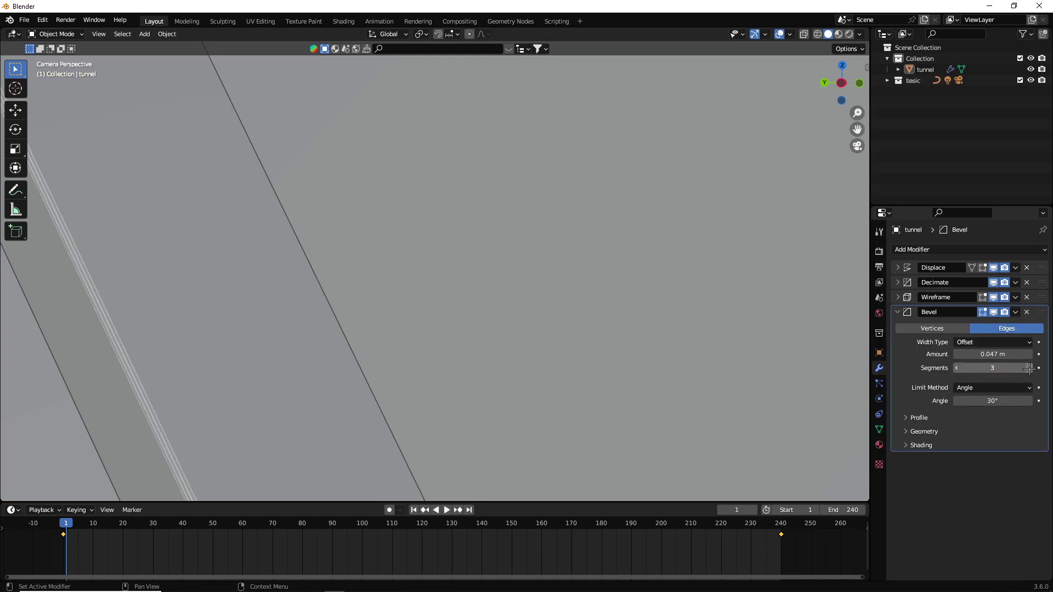
click(1029, 368)
click(1030, 368)
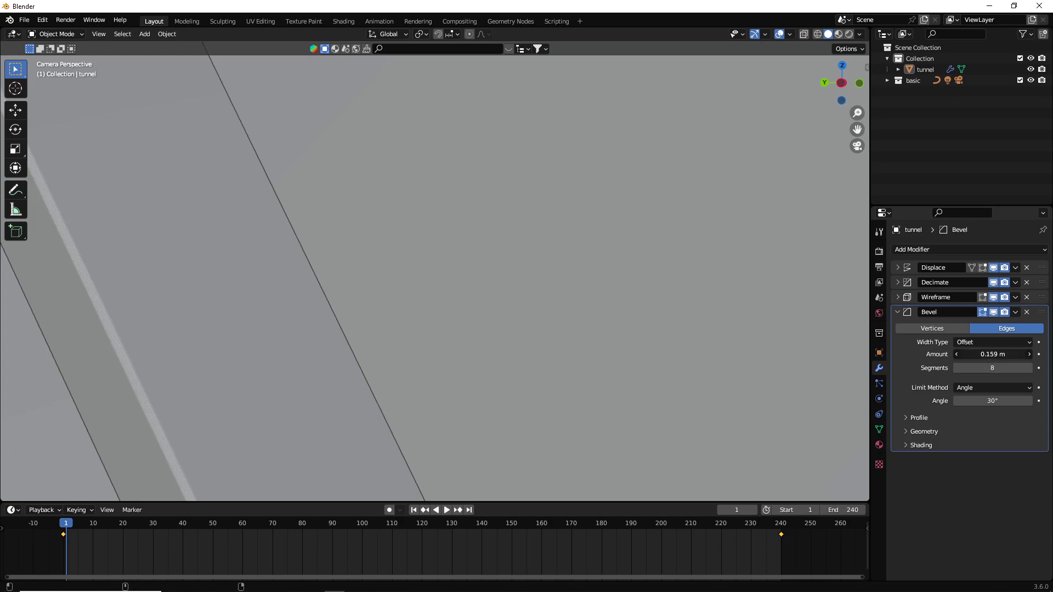
mouse_move(993, 354)
mouse_down()
mouse_move(976, 354)
mouse_move(994, 354)
mouse_up()
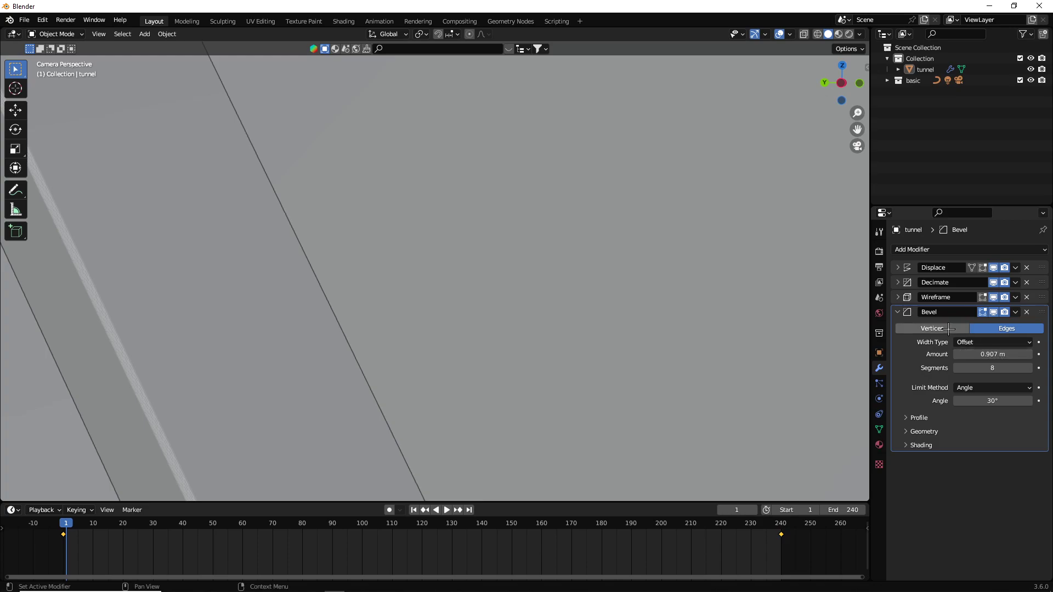
click(897, 313)
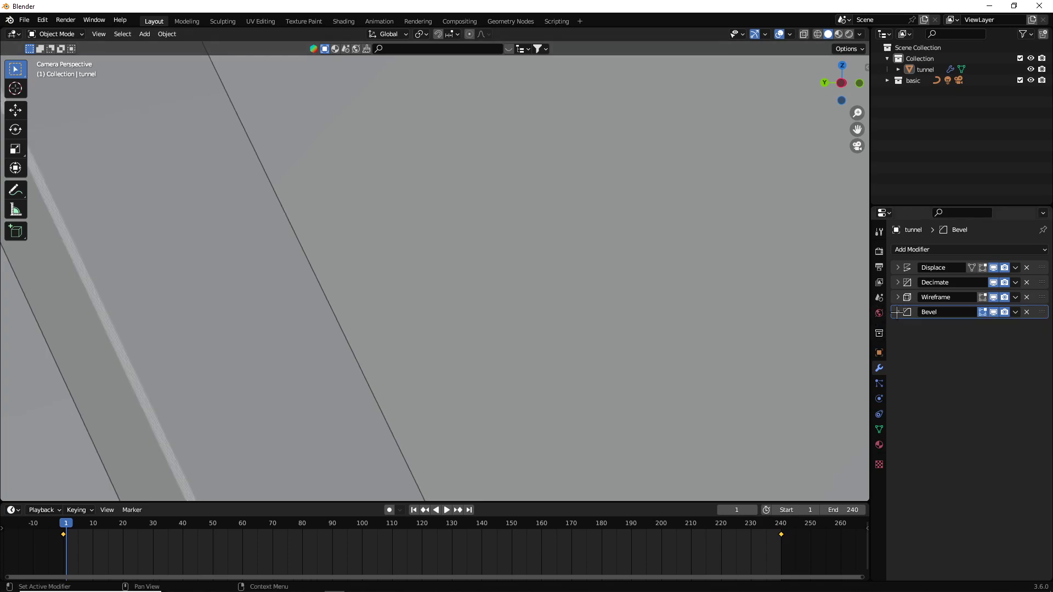
click(879, 251)
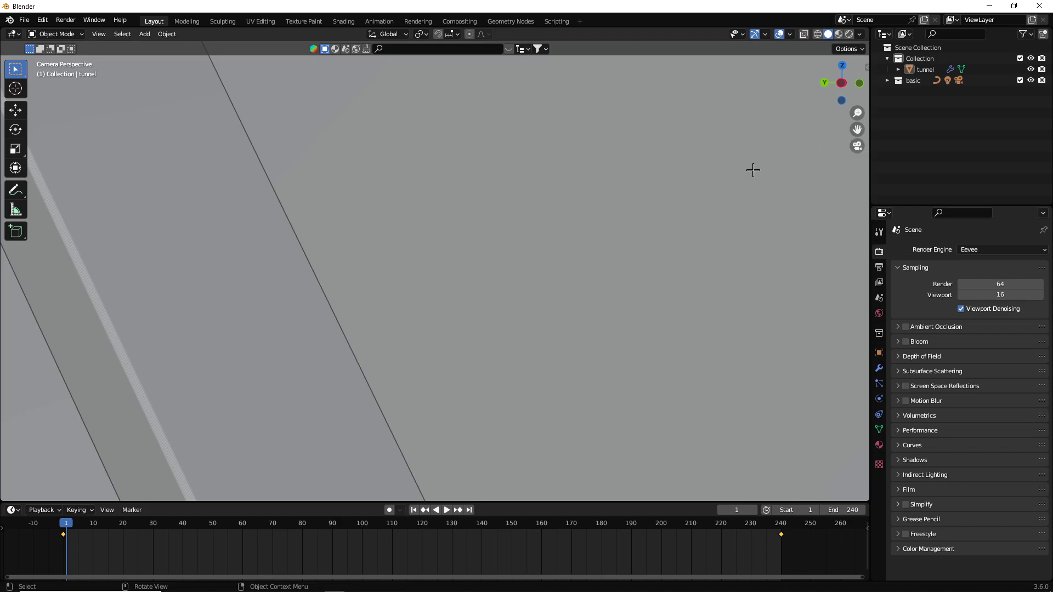
Step: Switch the viewport to Rendered shading
scroll(752, 176, down, 3)
scroll(751, 177, down, 2)
scroll(752, 176, down, 2)
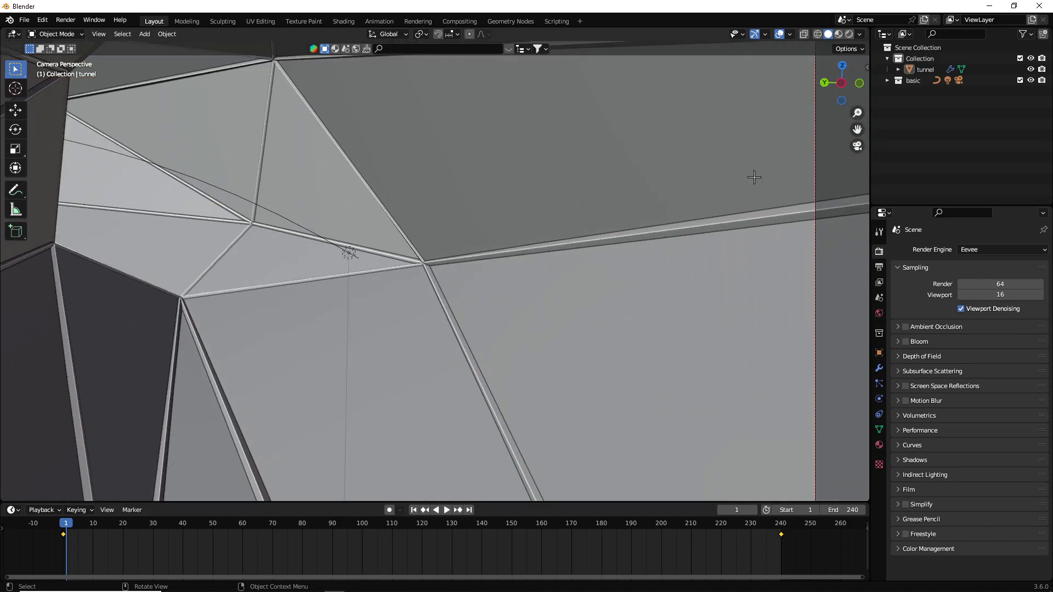
key(z)
click(697, 248)
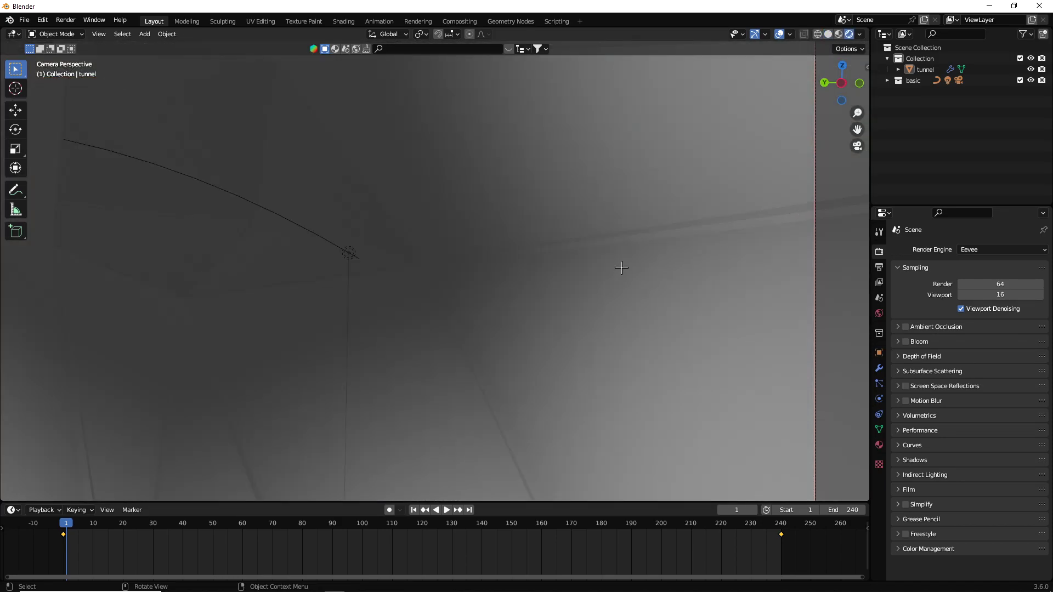
Step: Enable Ambient Occlusion, Bloom, Screen Space Reflections and Motion Blur, then bring up saving
scroll(622, 268, down, 1)
click(909, 270)
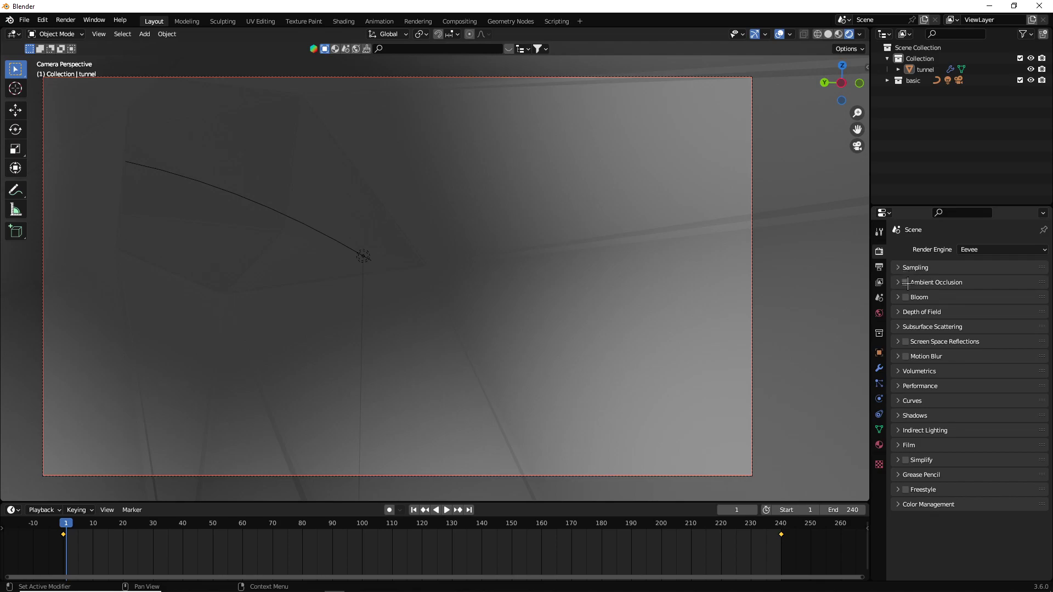
click(906, 283)
click(980, 337)
click(933, 341)
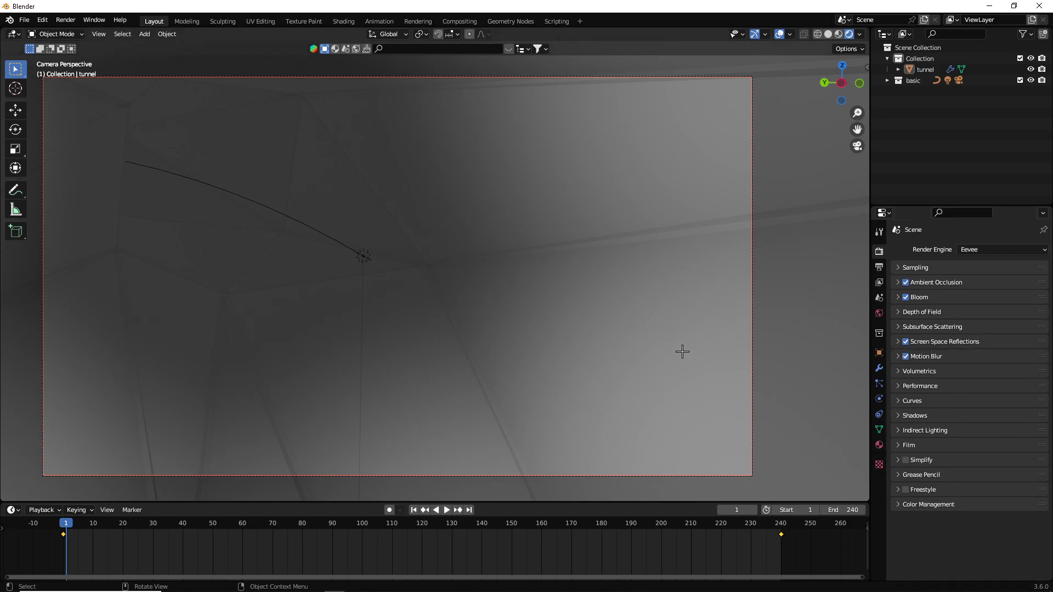
scroll(683, 352, up, 4)
scroll(551, 332, down, 3)
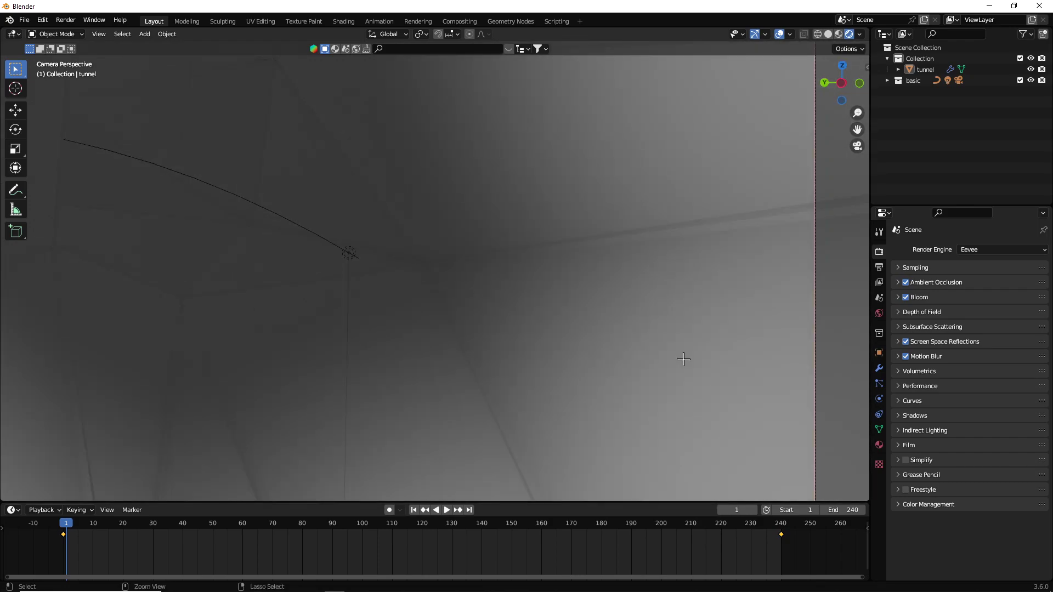
key(ctrl+s)
Step: Save the scene over tut1.blend in the BLENDER FILES folder
scroll(517, 502, down, 3)
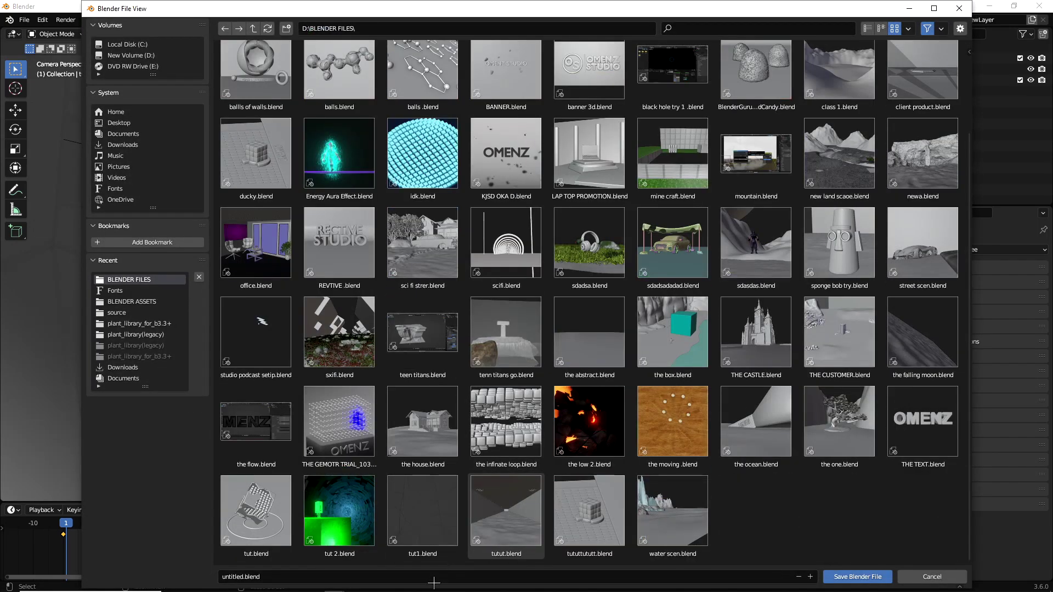
click(434, 577)
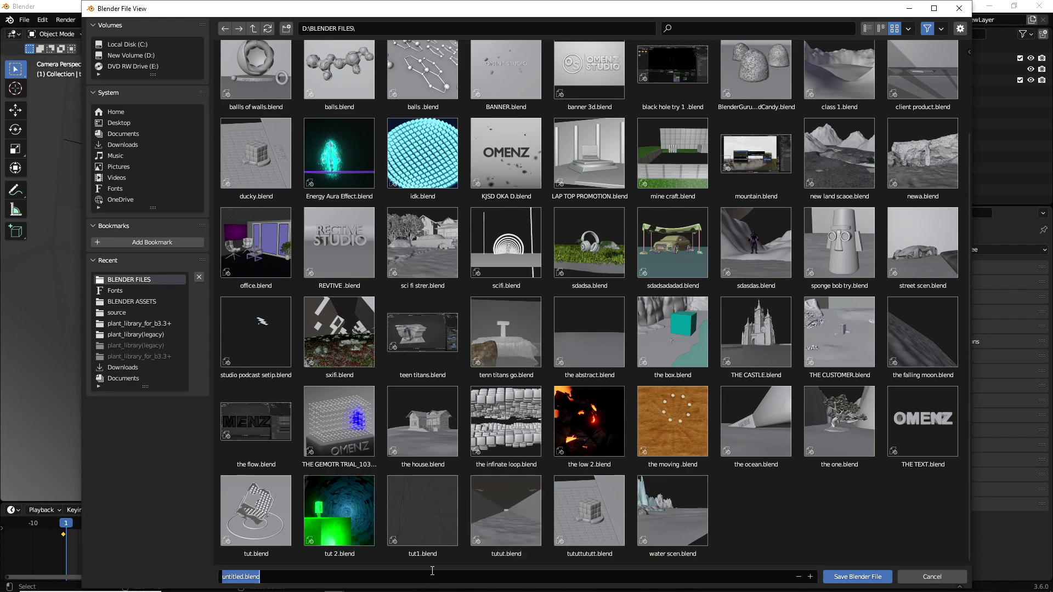
click(406, 505)
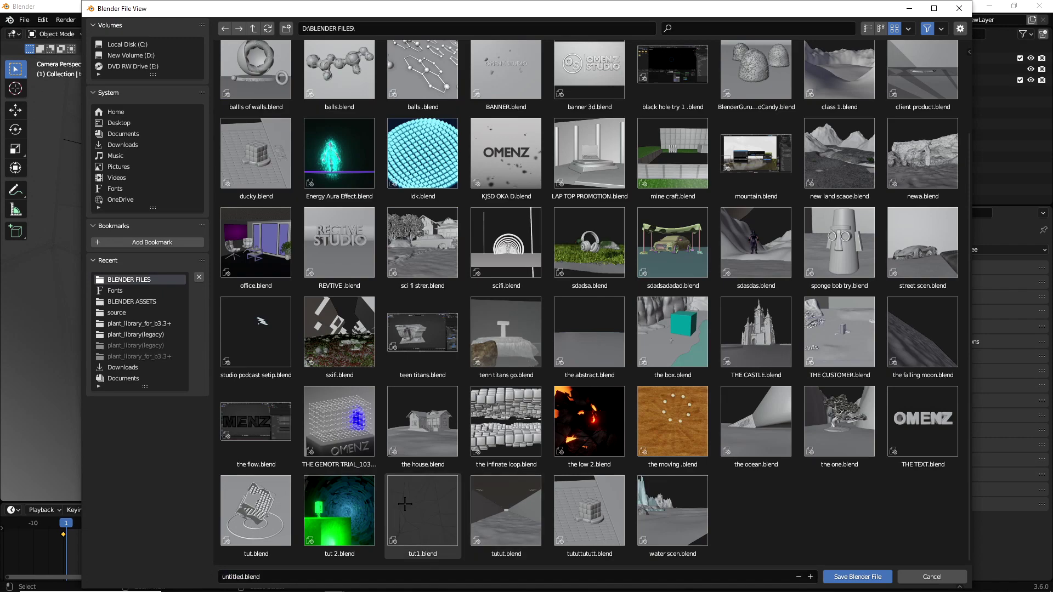
click(867, 577)
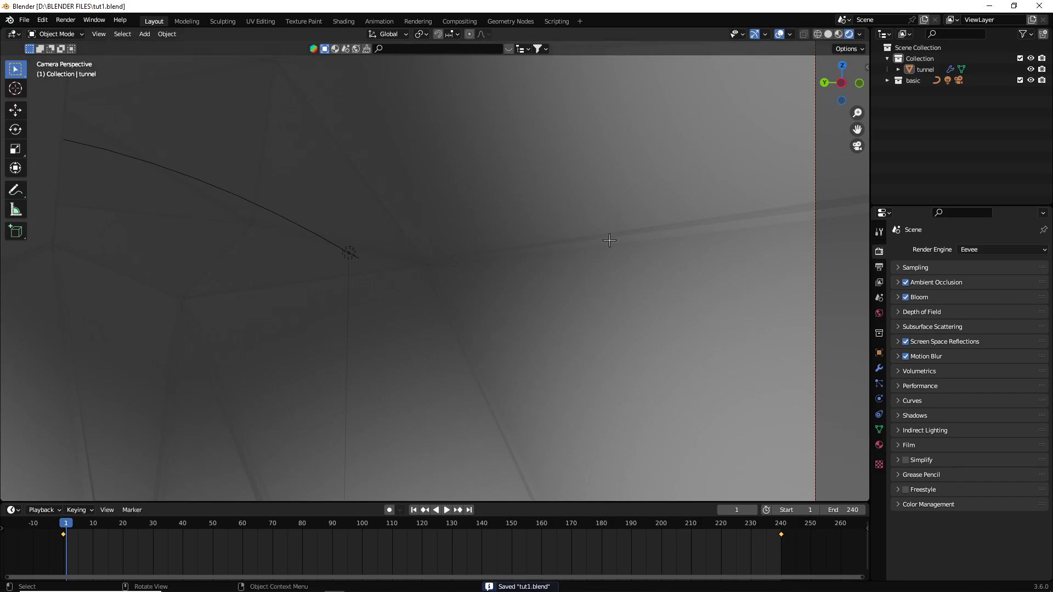
Step: Return the viewport to Solid shading and make the tunnel active
scroll(819, 140, down, 3)
drag(858, 129, 724, 202)
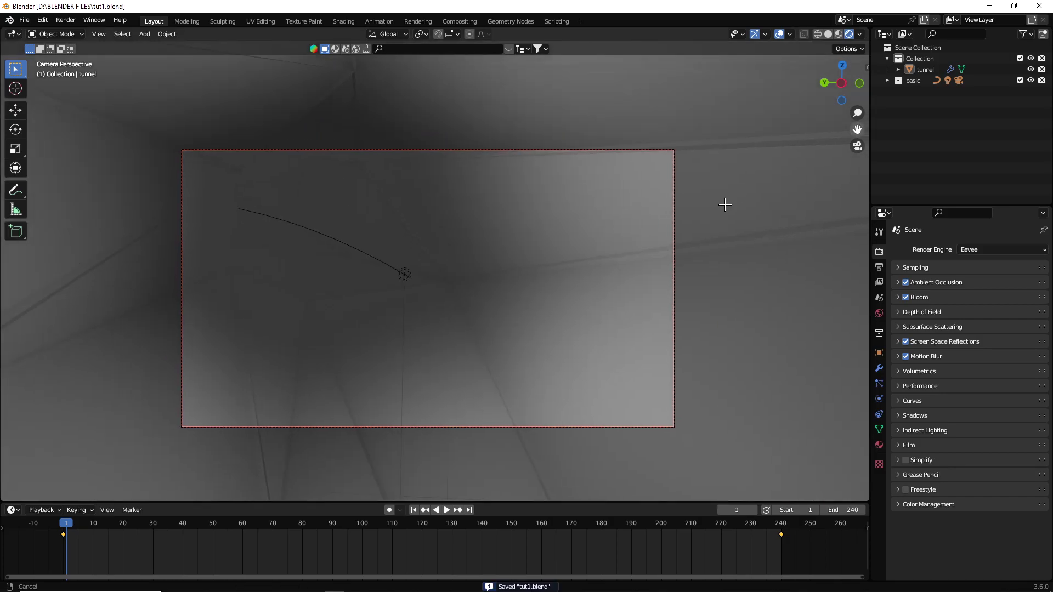
scroll(467, 342, up, 1)
key(z)
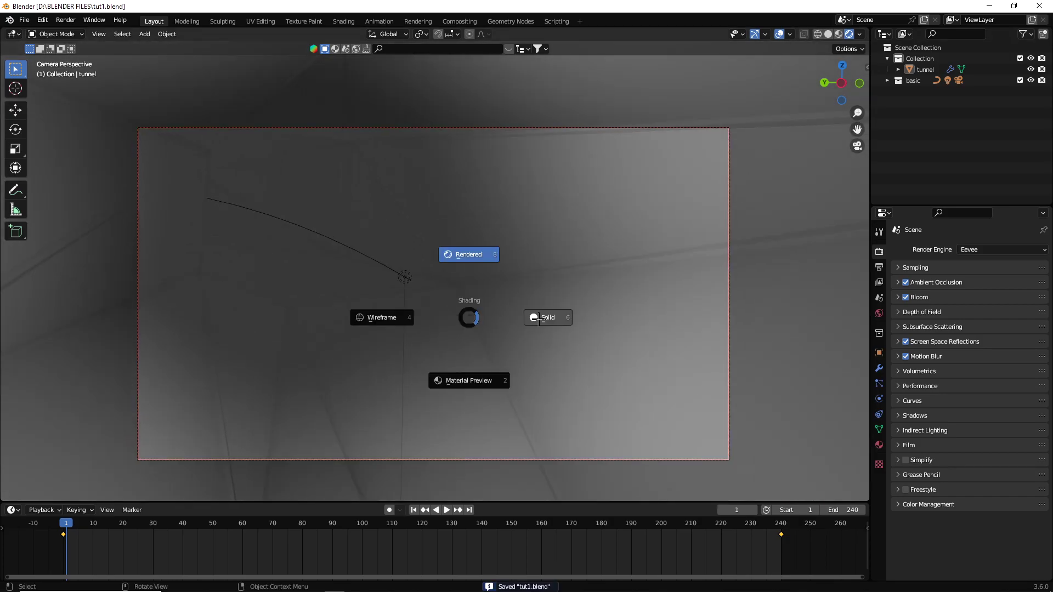
click(565, 326)
click(572, 381)
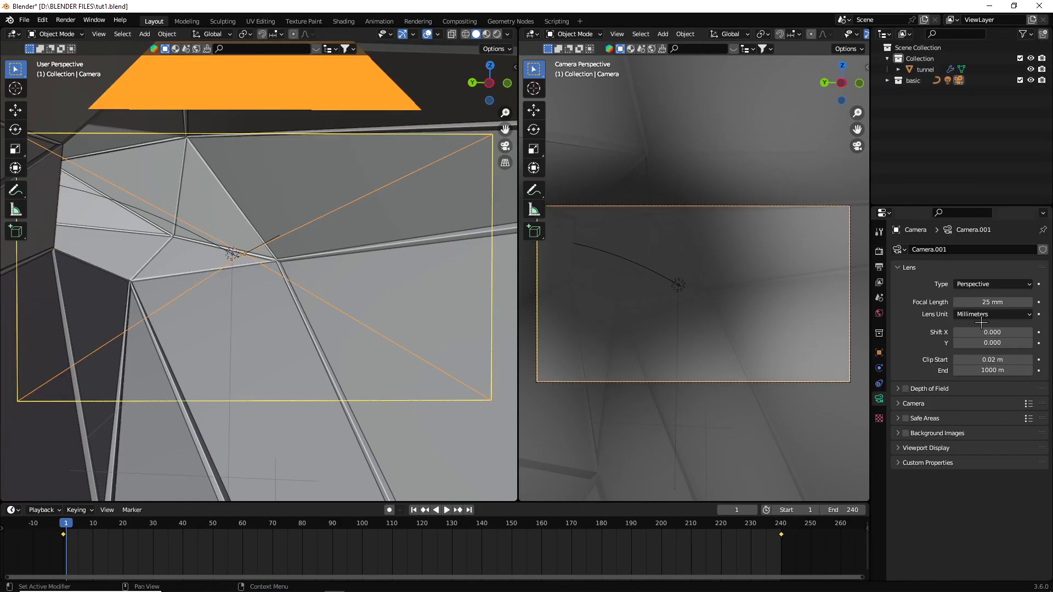
Step: Set the camera's Passepartout to 1.000 in its Viewport Display settings
click(928, 449)
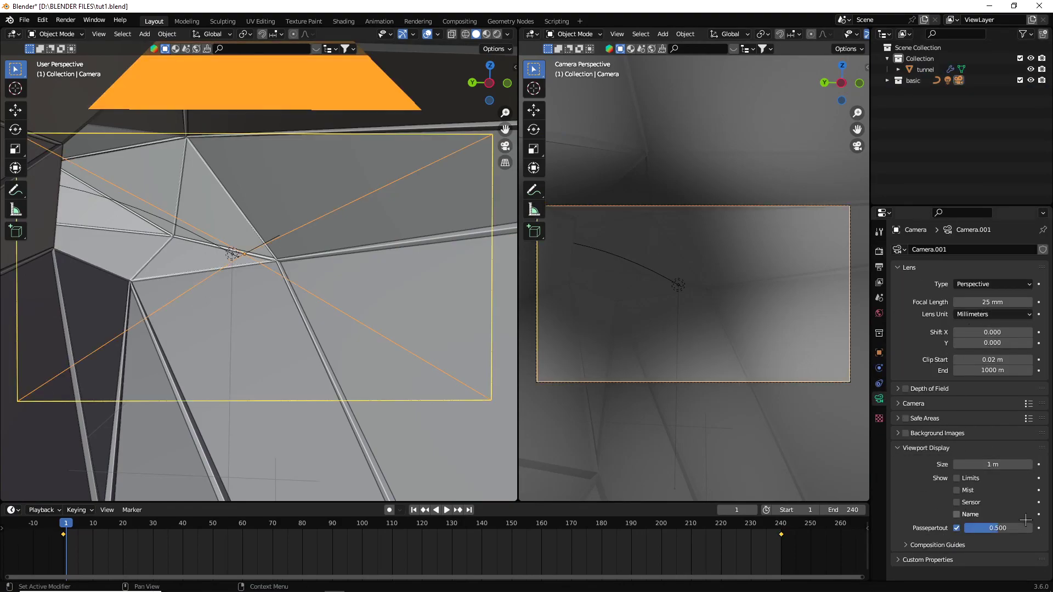
drag(999, 527, 1031, 528)
click(999, 527)
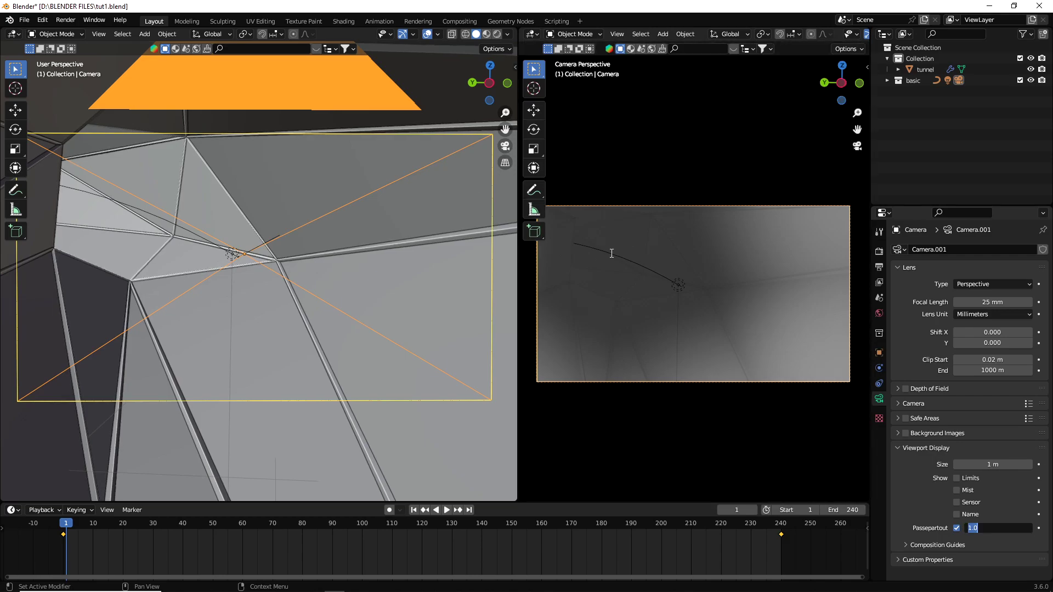
key(Return)
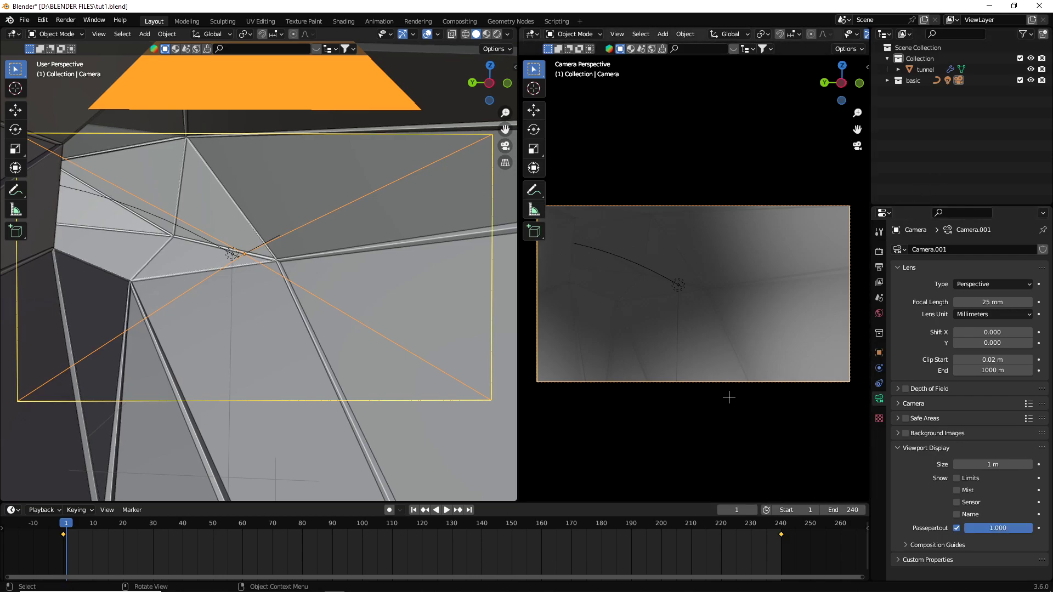
scroll(706, 336, up, 2)
scroll(692, 290, down, 1)
Step: Hide the overlays and toolbar in the right-hand camera view
key(n)
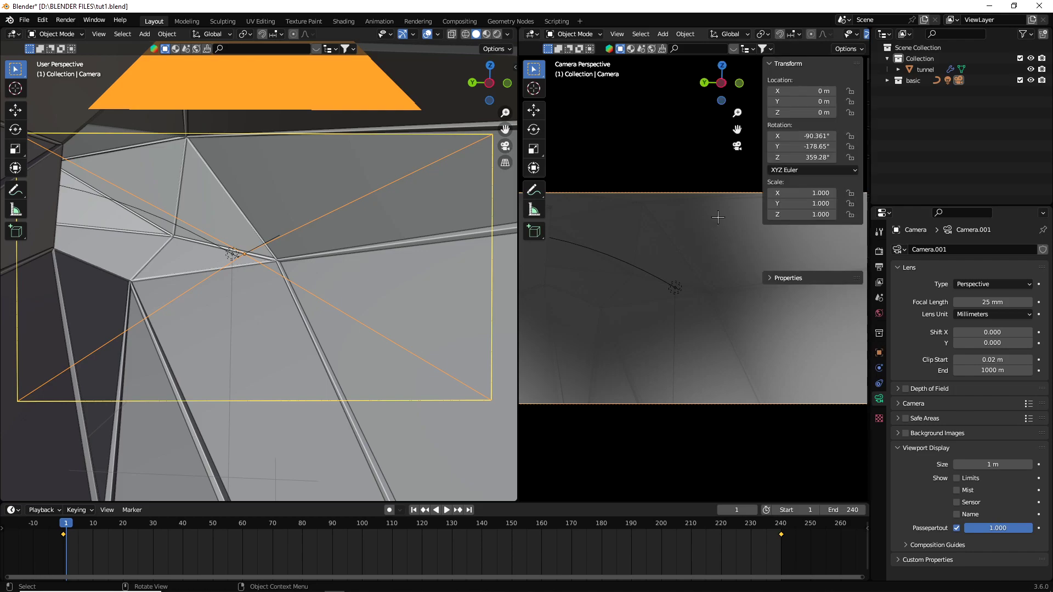
key(n)
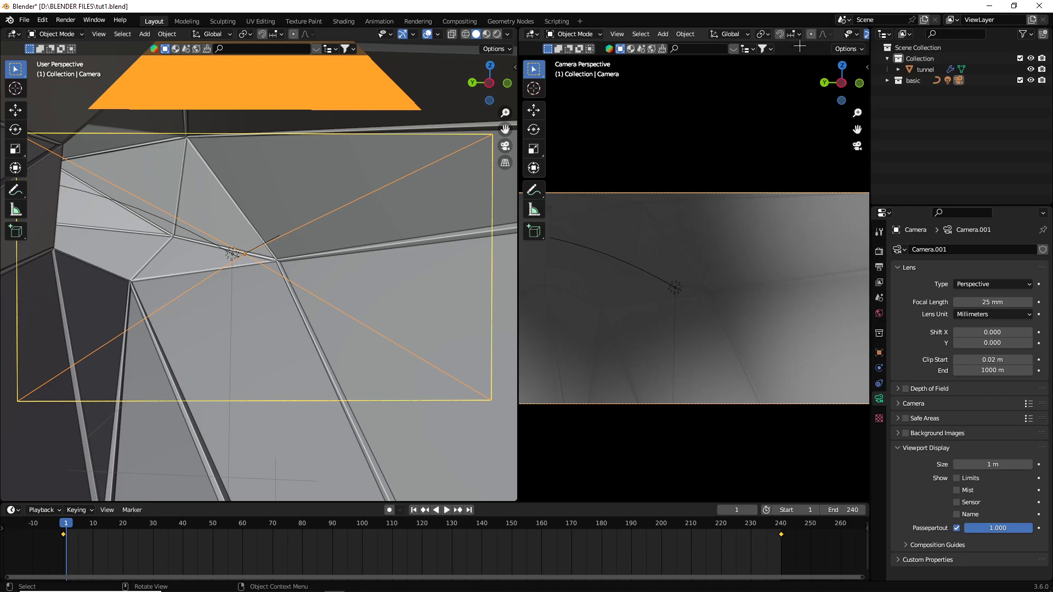
scroll(815, 36, down, 4)
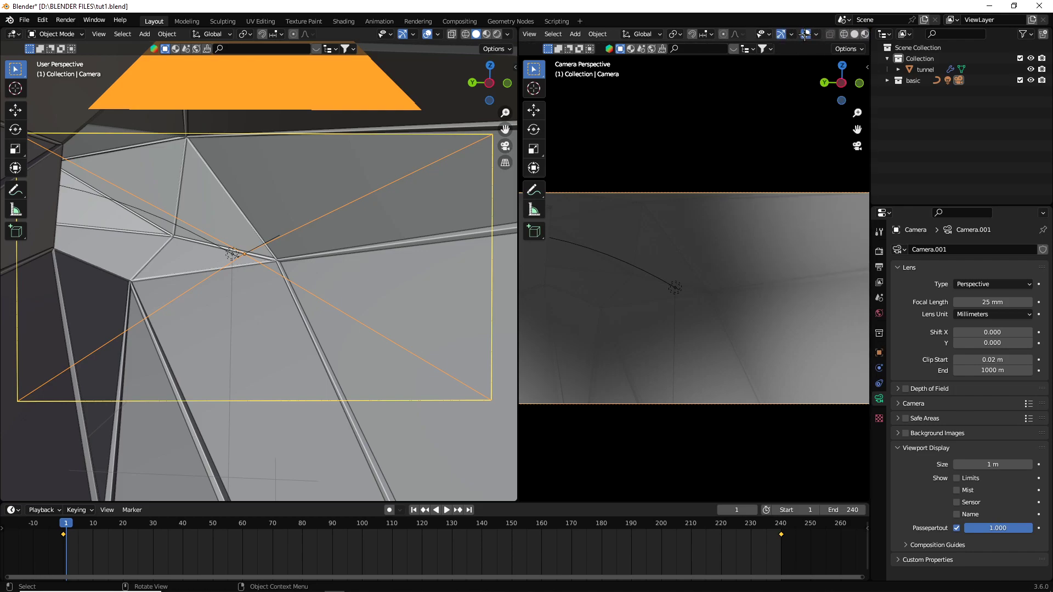
click(804, 34)
key(t)
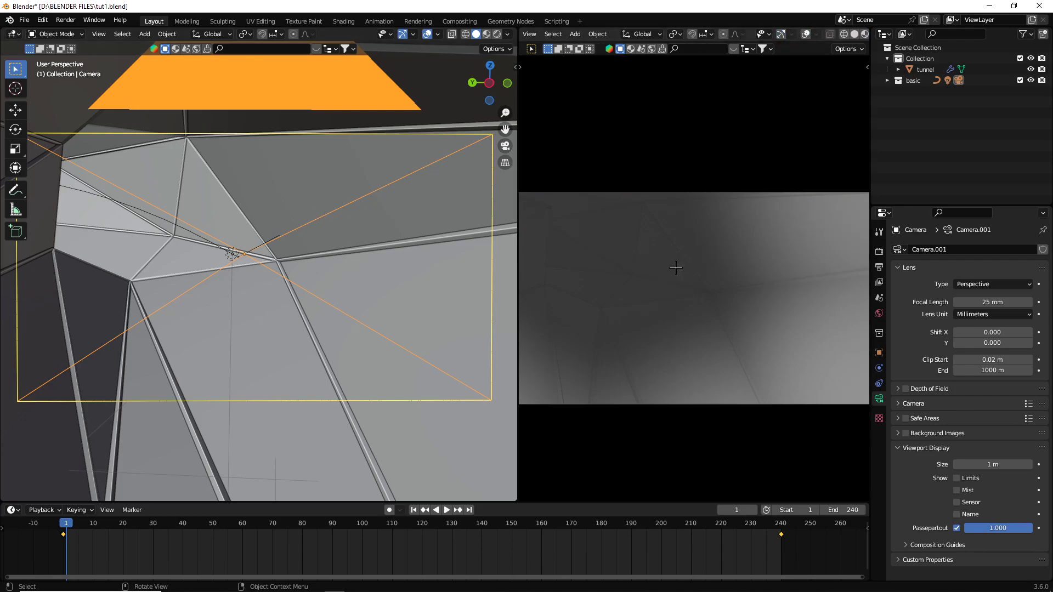
scroll(707, 124, down, 1)
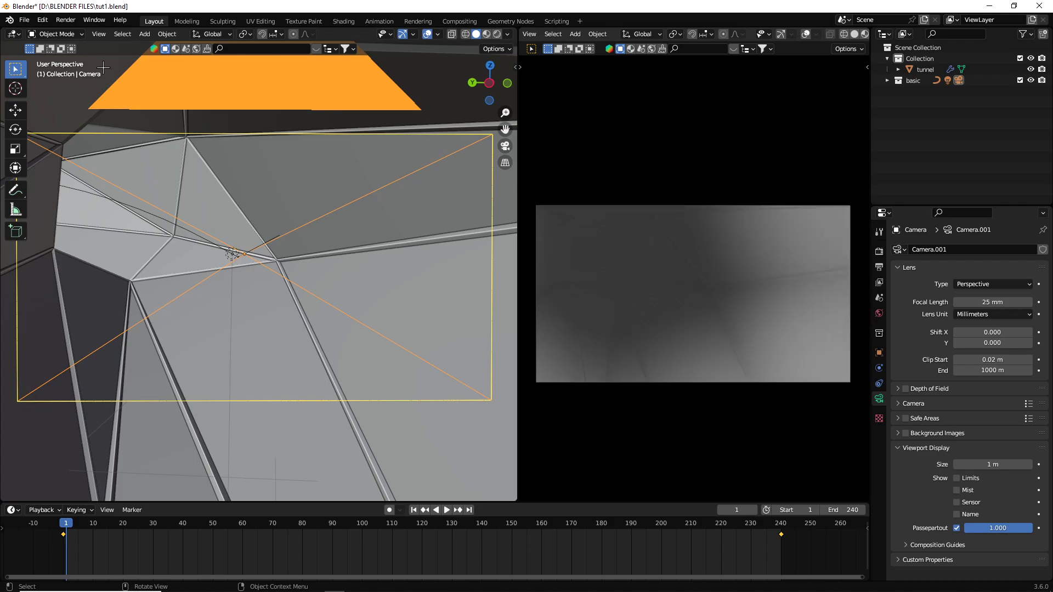
click(13, 33)
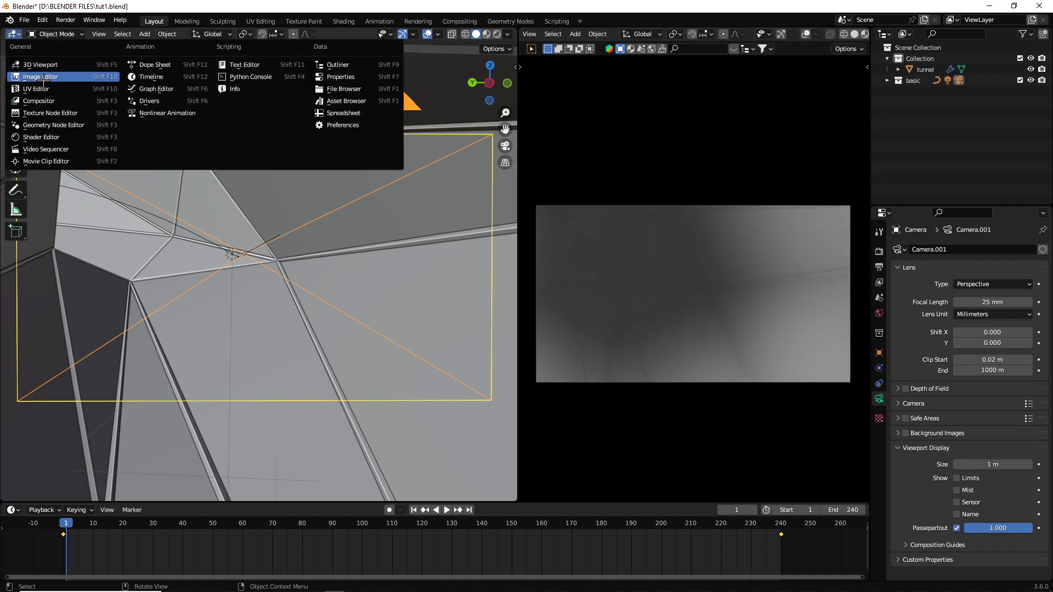
Step: In a Shader Editor, give the tunnel a new material named Material_tunnel
click(49, 136)
click(557, 244)
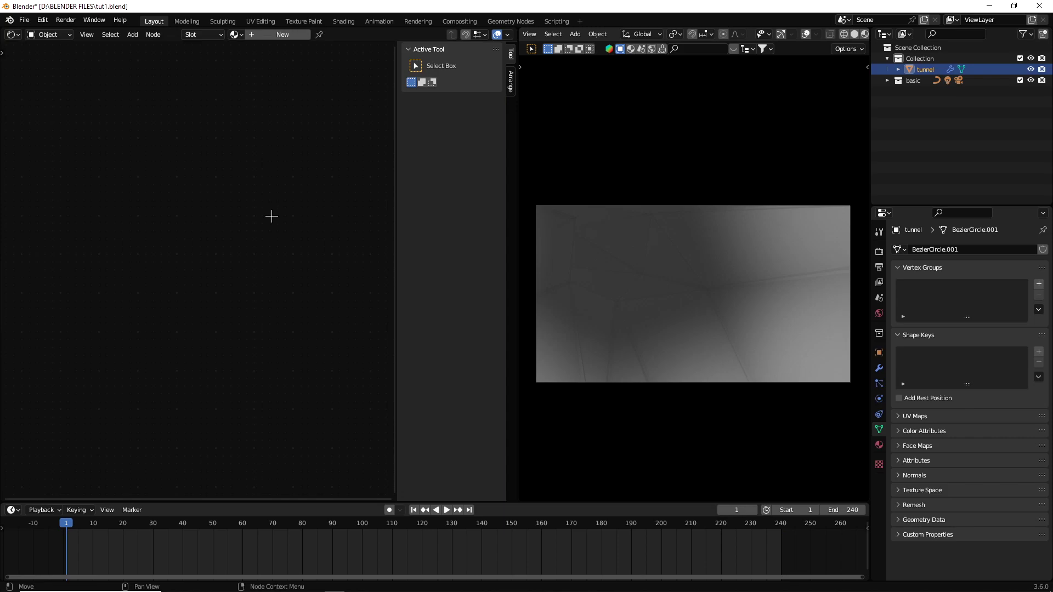
key(n)
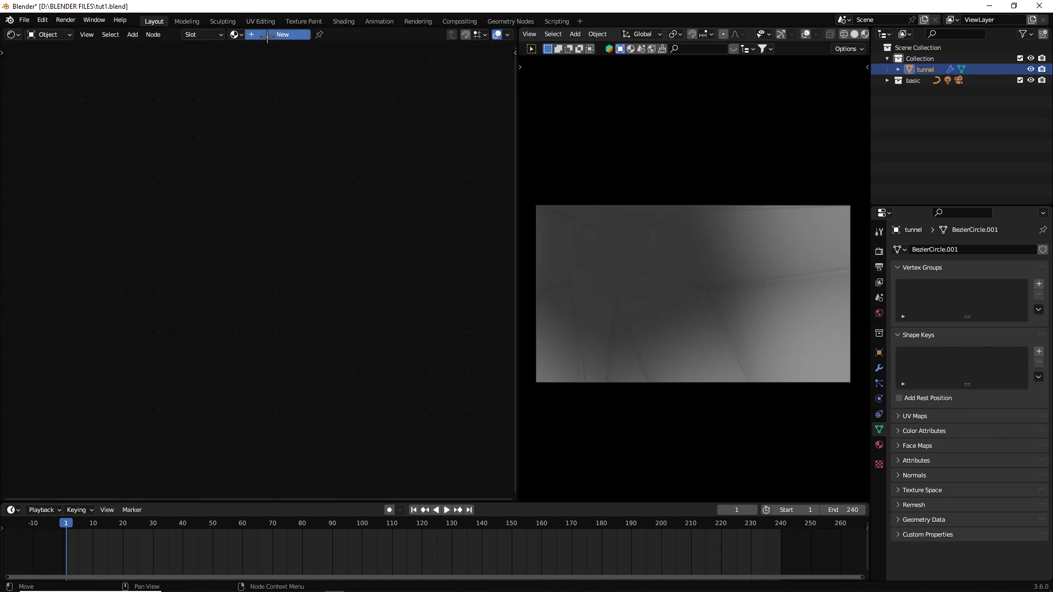
click(267, 36)
click(331, 36)
text(Material_tunne)
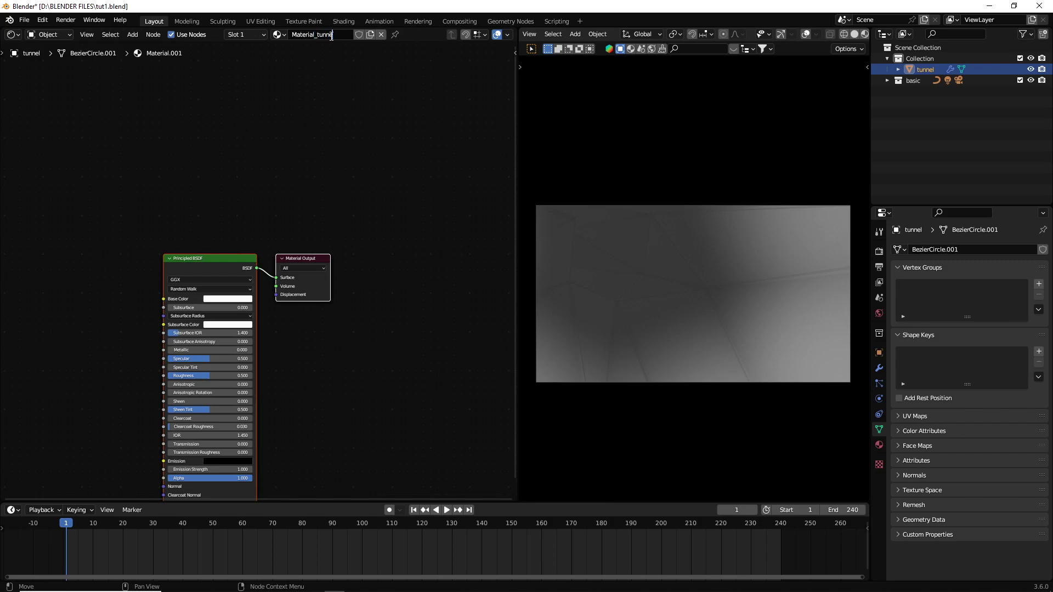
text(l)
key(Return)
Step: Add a Color Ramp node above the Principled BSDF
ctrl+middle_drag(197, 188, 451, 236)
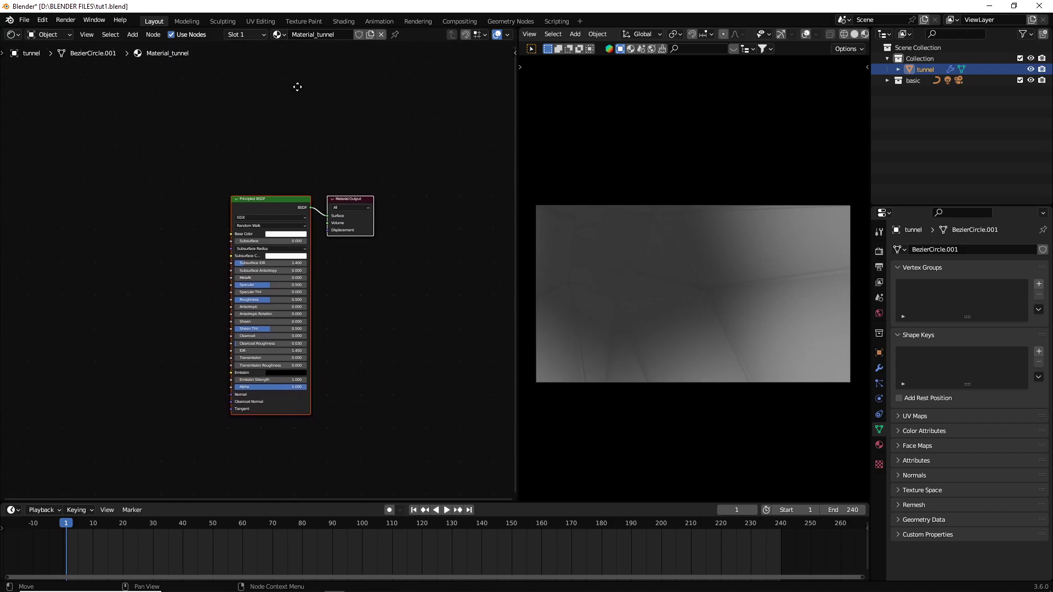
scroll(442, 197, down, 1)
scroll(123, 254, down, 1)
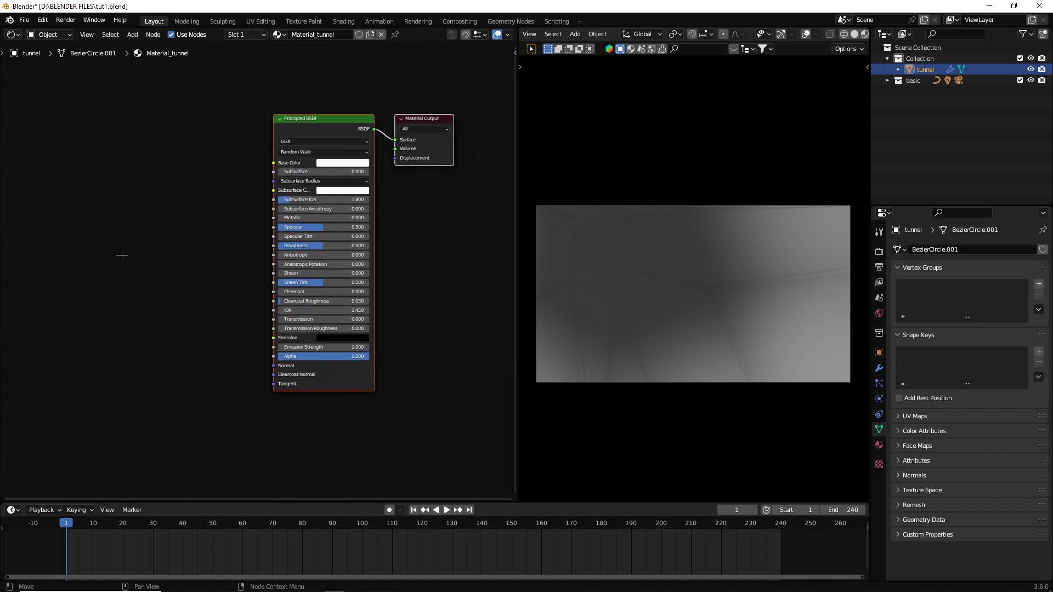
scroll(125, 291, down, 1)
scroll(108, 241, down, 1)
key(shift+a)
text(c)
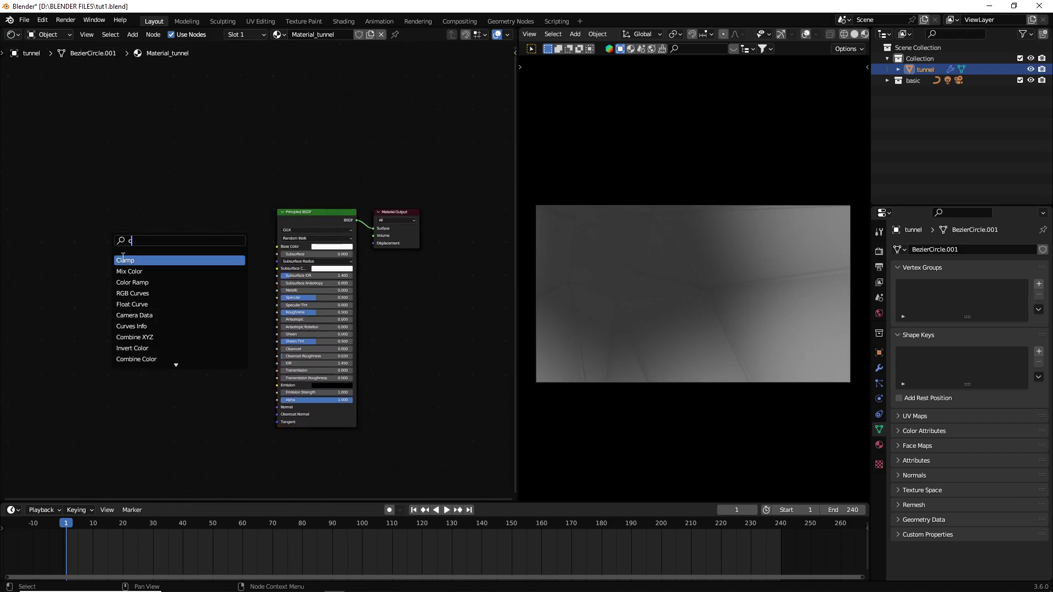
text(olor)
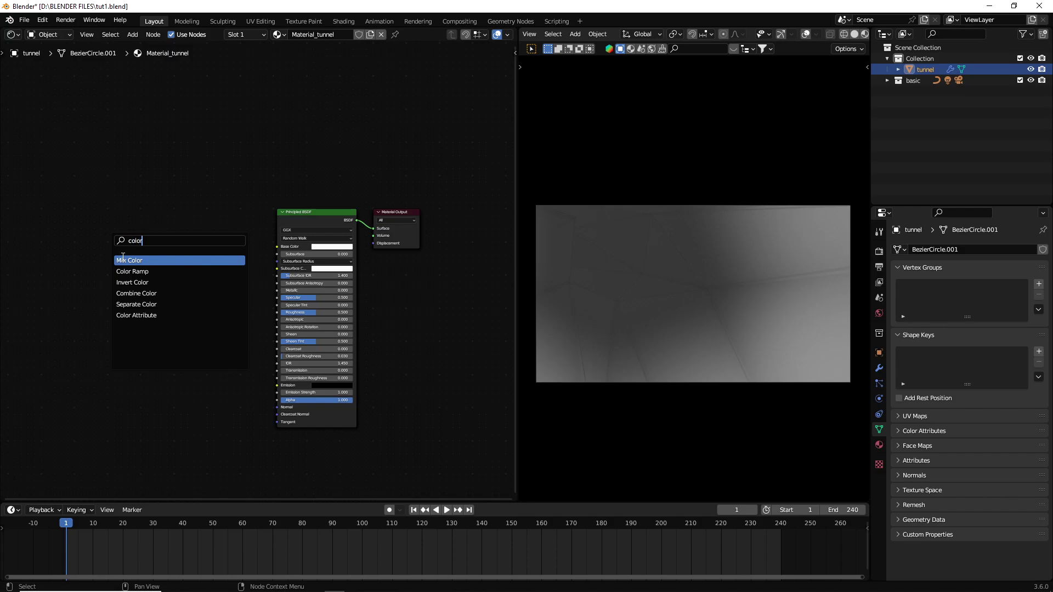
key(Down)
key(Return)
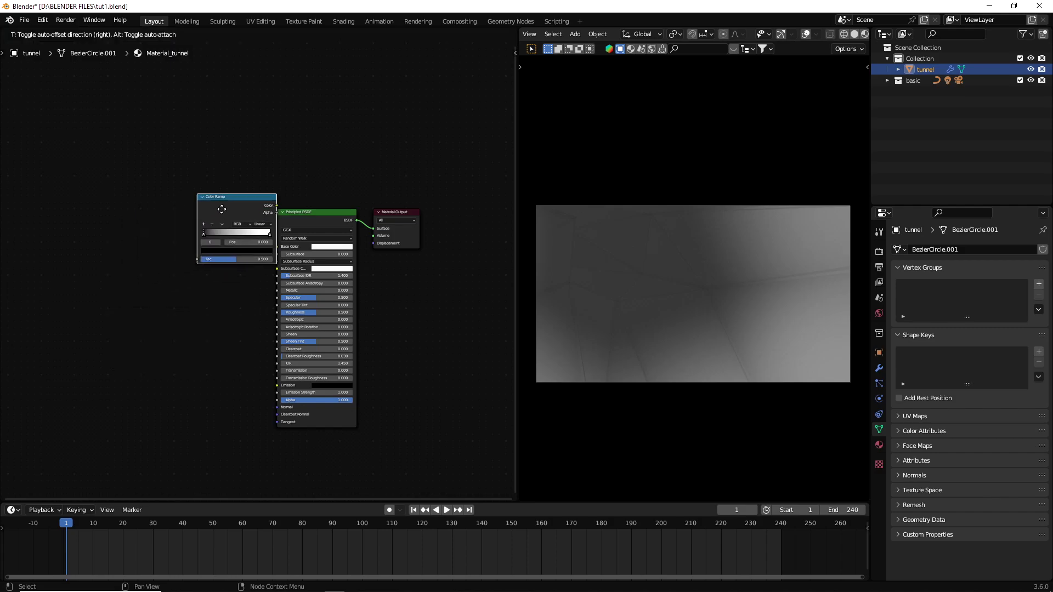
click(289, 156)
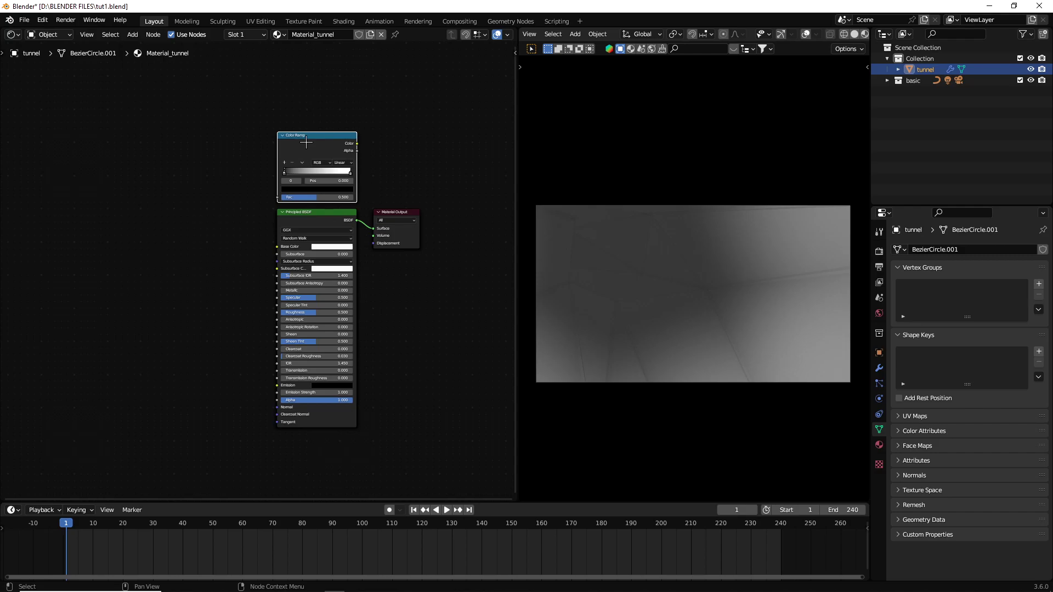
Step: Duplicate the Color Ramp and place the copy left of the Principled BSDF
key(shift+d)
click(180, 284)
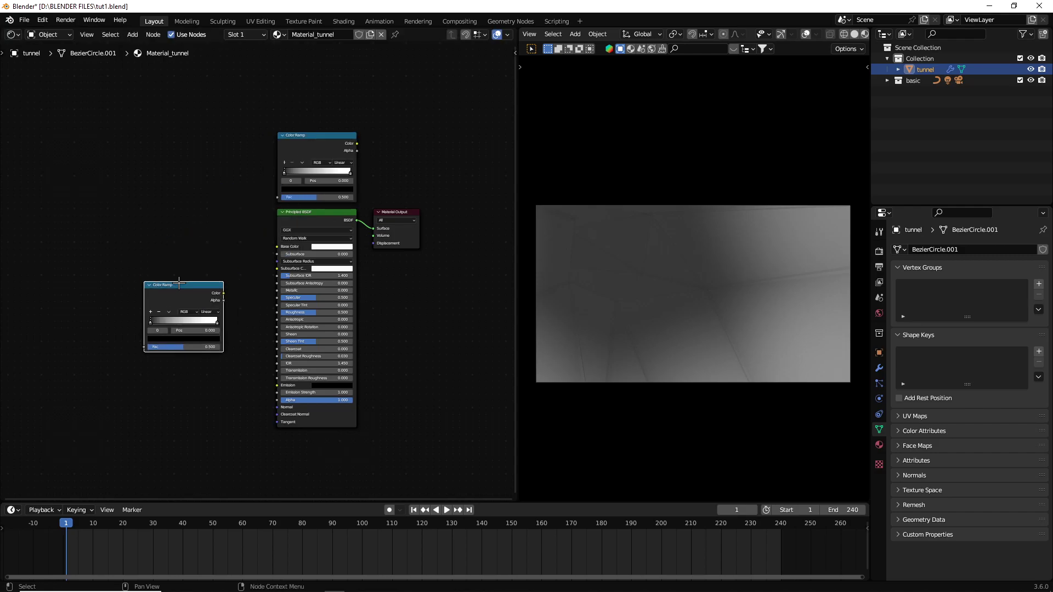
mouse_move(251, 245)
middle_down()
mouse_move(369, 174)
mouse_move(364, 212)
mouse_move(205, 194)
middle_up()
scroll(362, 203, up, 2)
scroll(361, 220, up, 2)
click(431, 115)
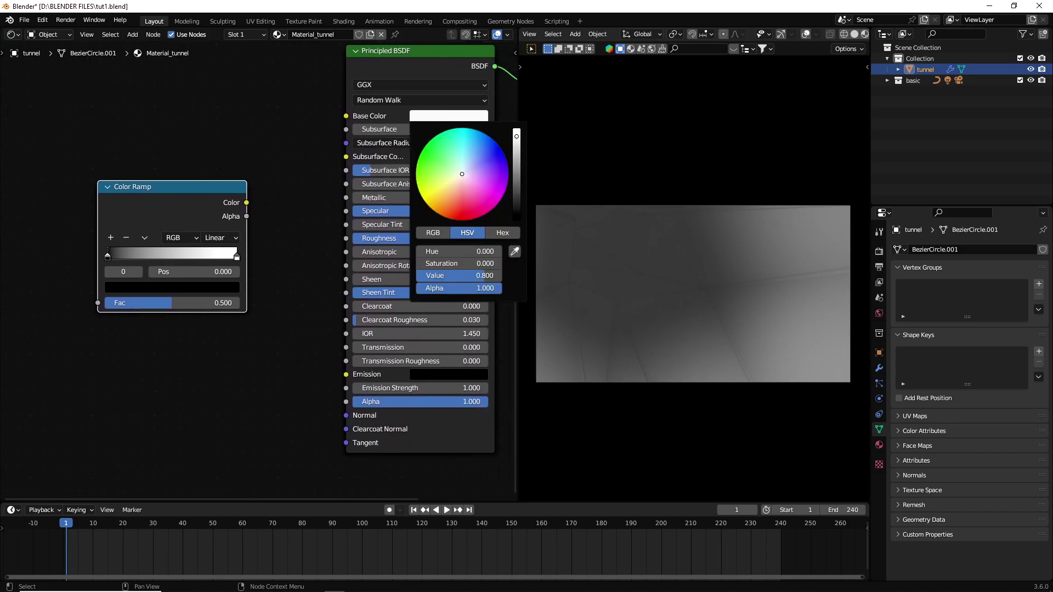
Step: Darken the material's Base Color to a brightness value of 0.050
drag(516, 136, 517, 195)
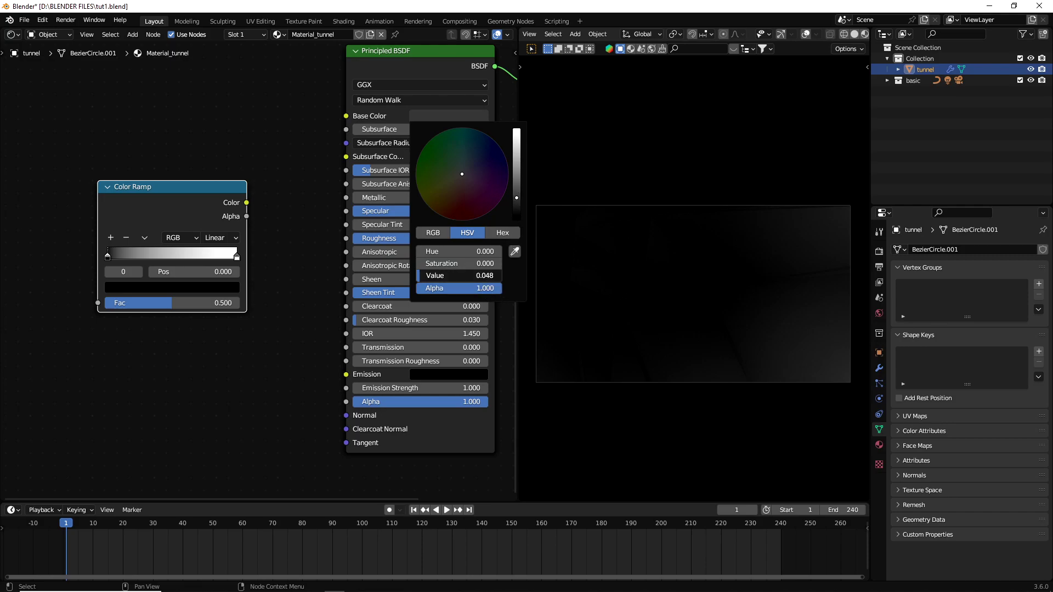
click(439, 276)
key(Return)
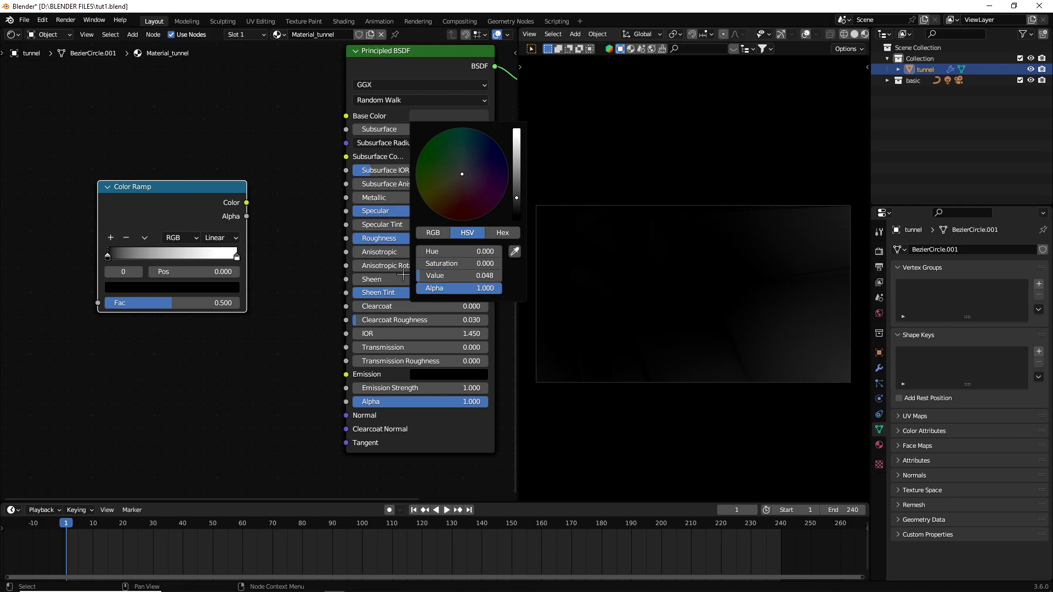
click(483, 276)
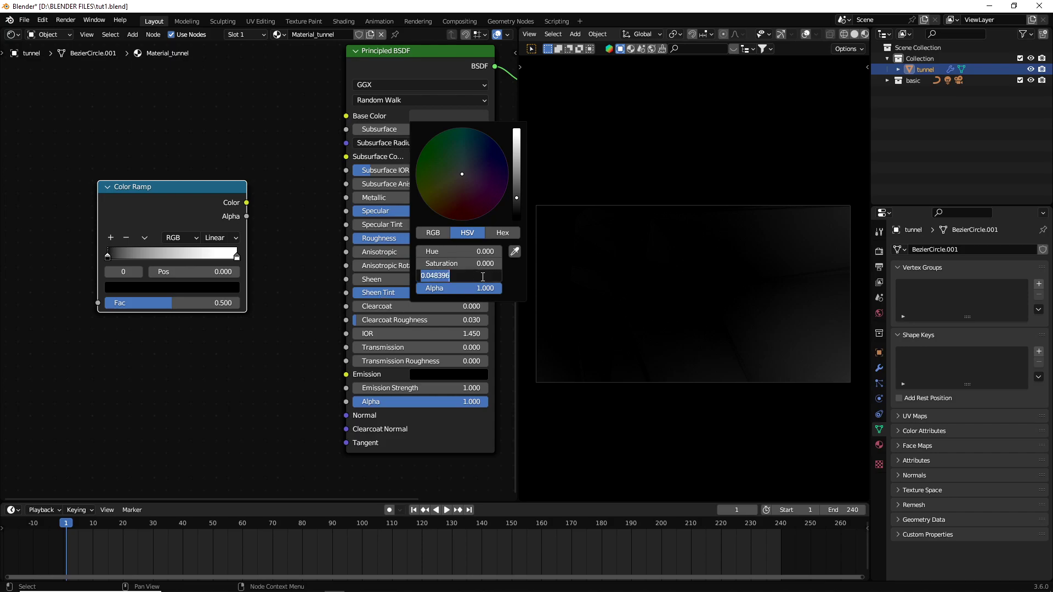
key(BackSpace)
text(0.050)
key(Return)
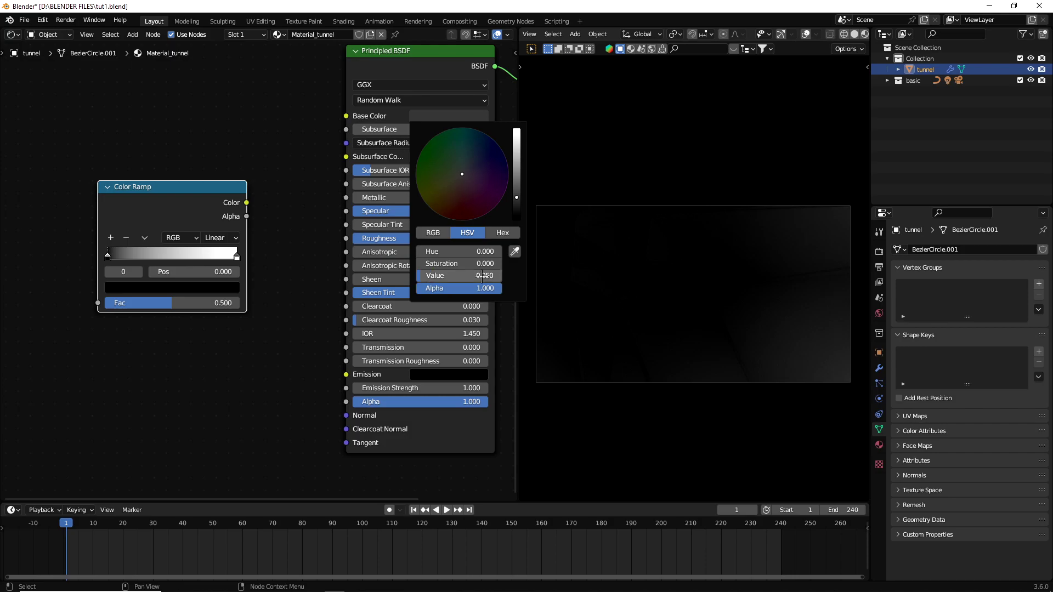
key(Escape)
Step: Drive Roughness with the Color Ramp colour and set Metallic to 1
click(471, 126)
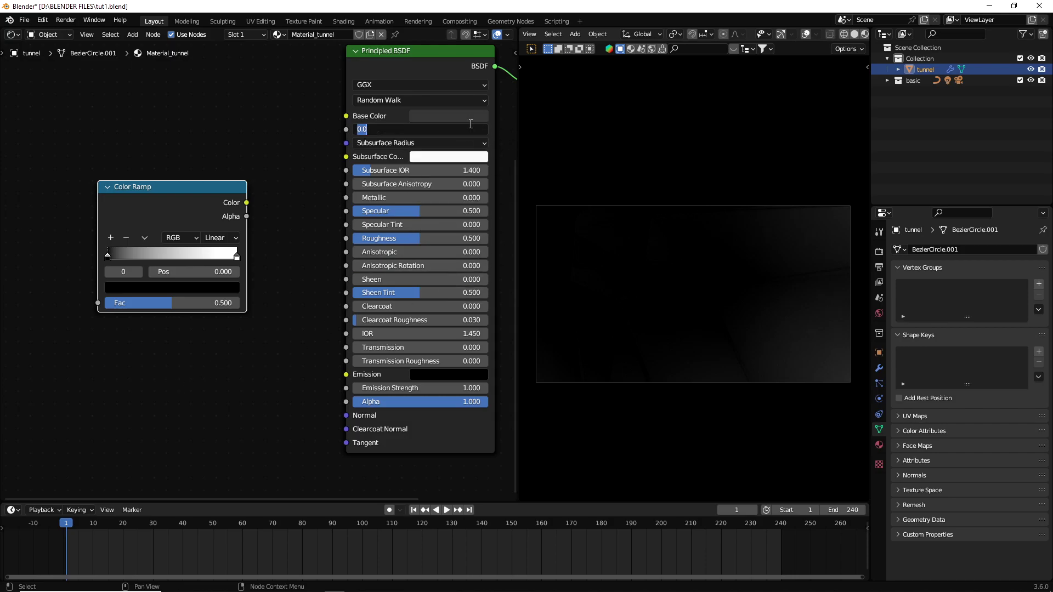
click(469, 113)
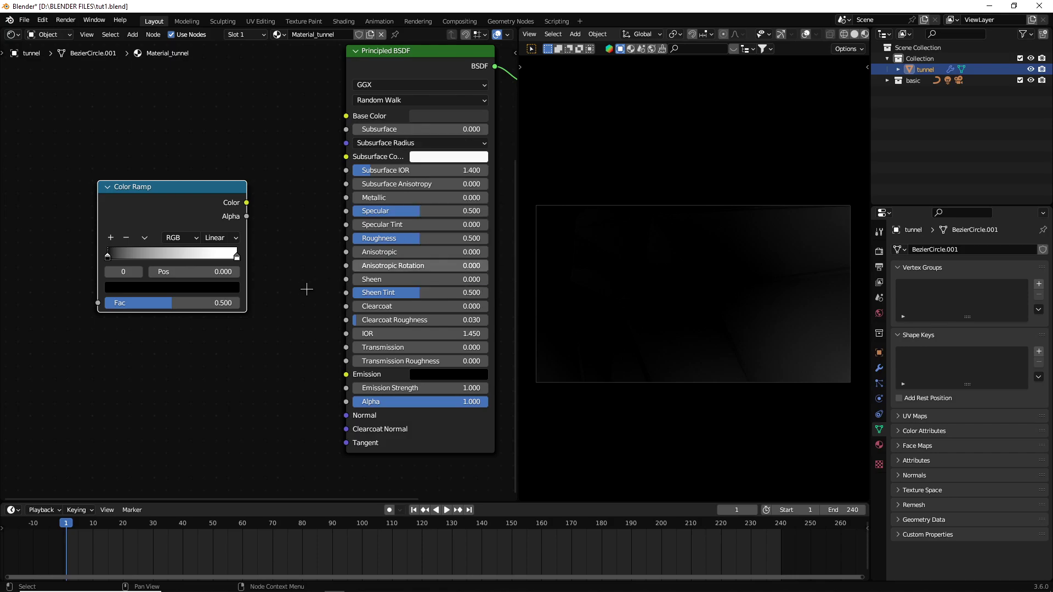
drag(245, 202, 370, 216)
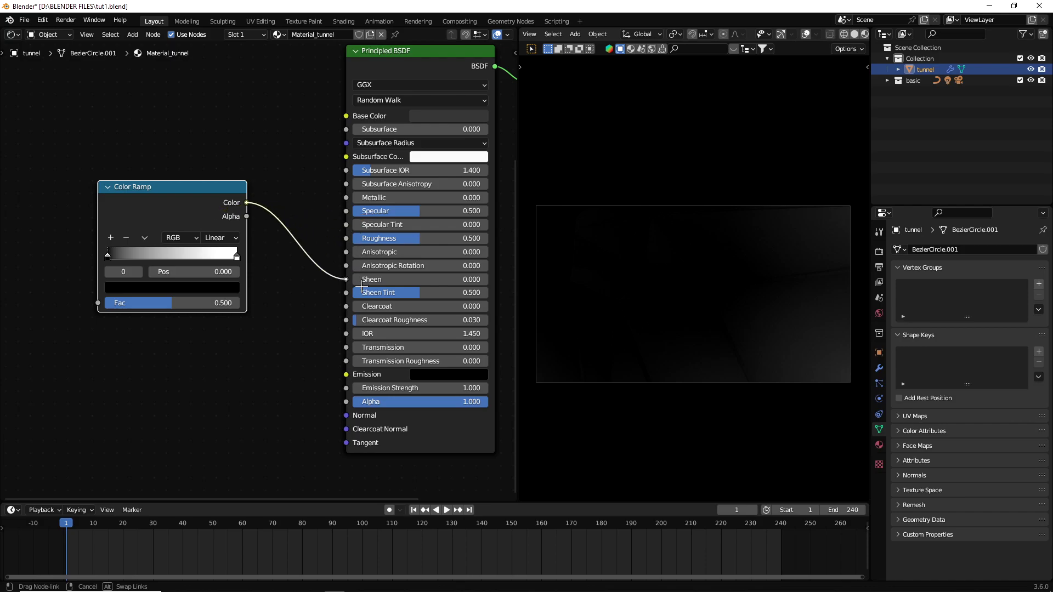
drag(370, 216, 350, 238)
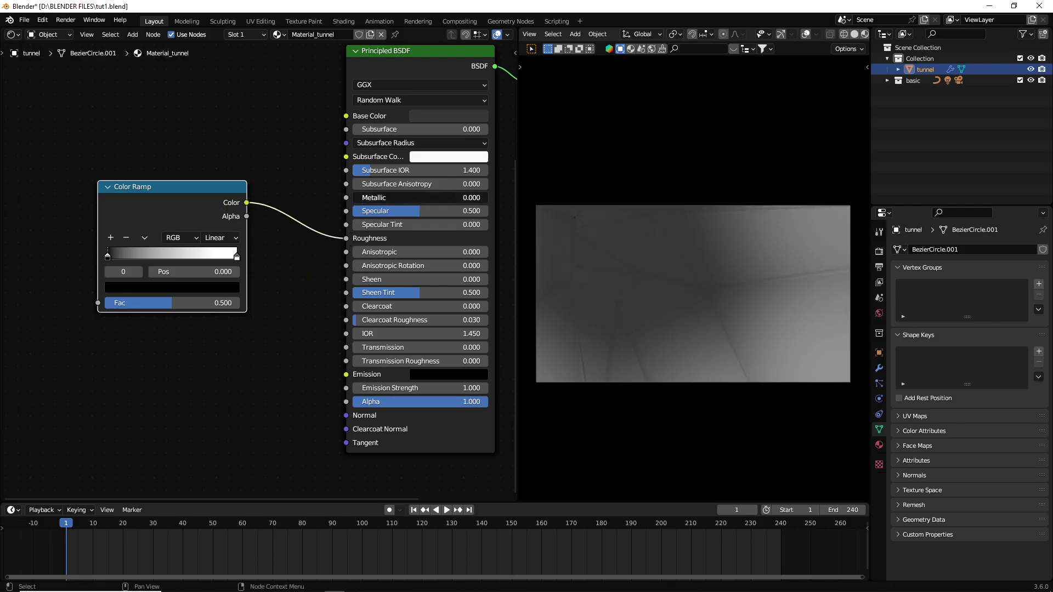
drag(364, 197, 488, 198)
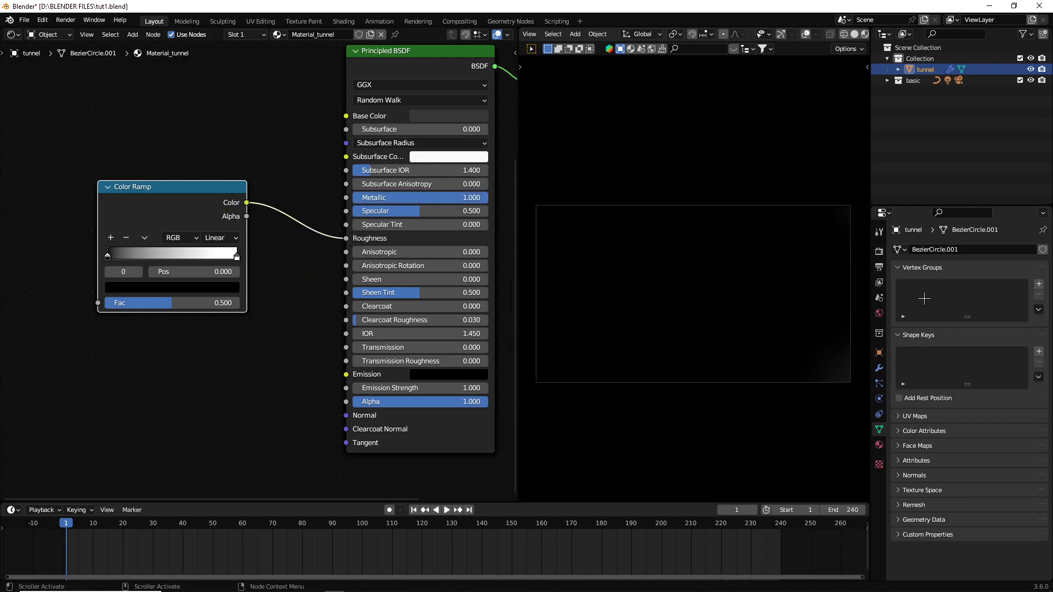
Step: Turn the world colour black and show the point light's settings
click(880, 314)
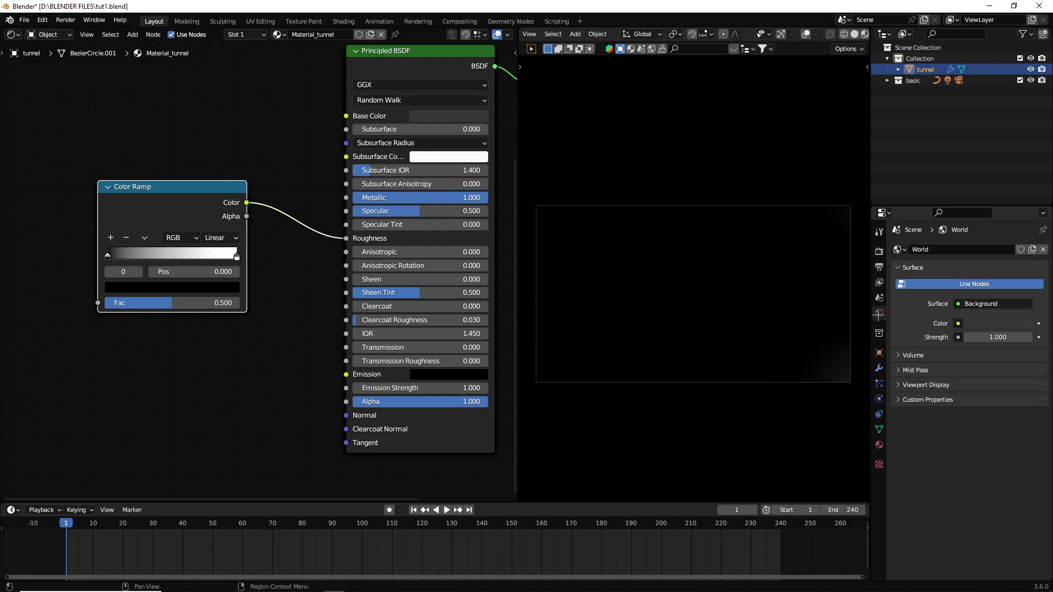
click(989, 328)
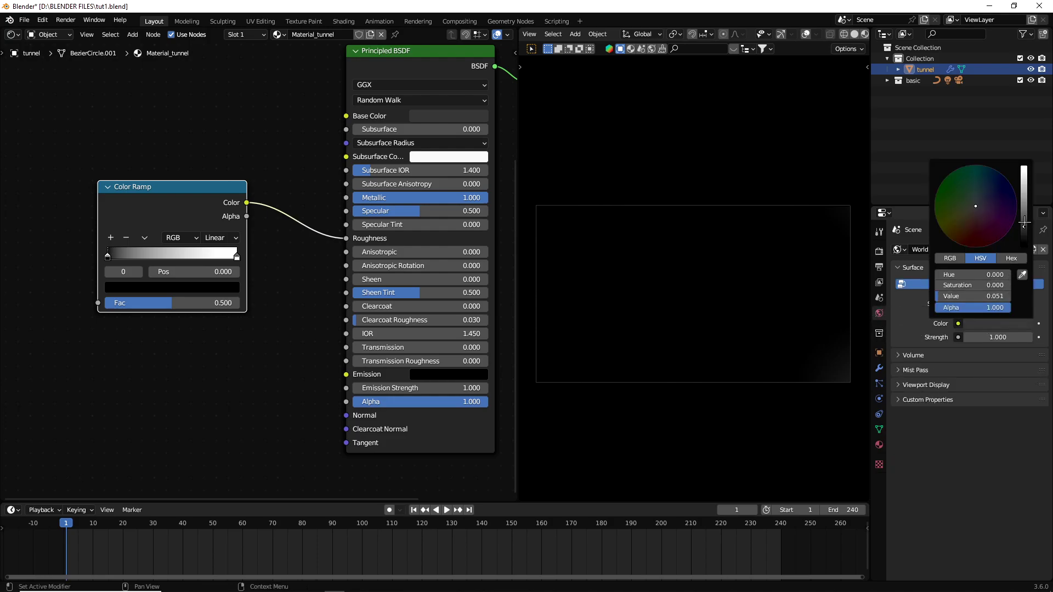
drag(1019, 222, 1015, 255)
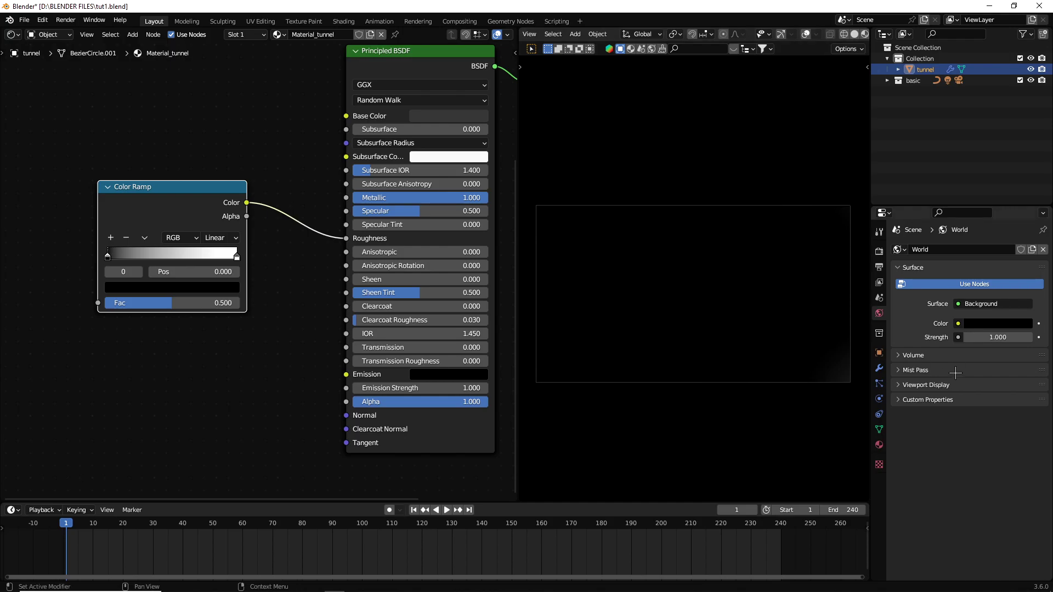
scroll(232, 349, down, 1)
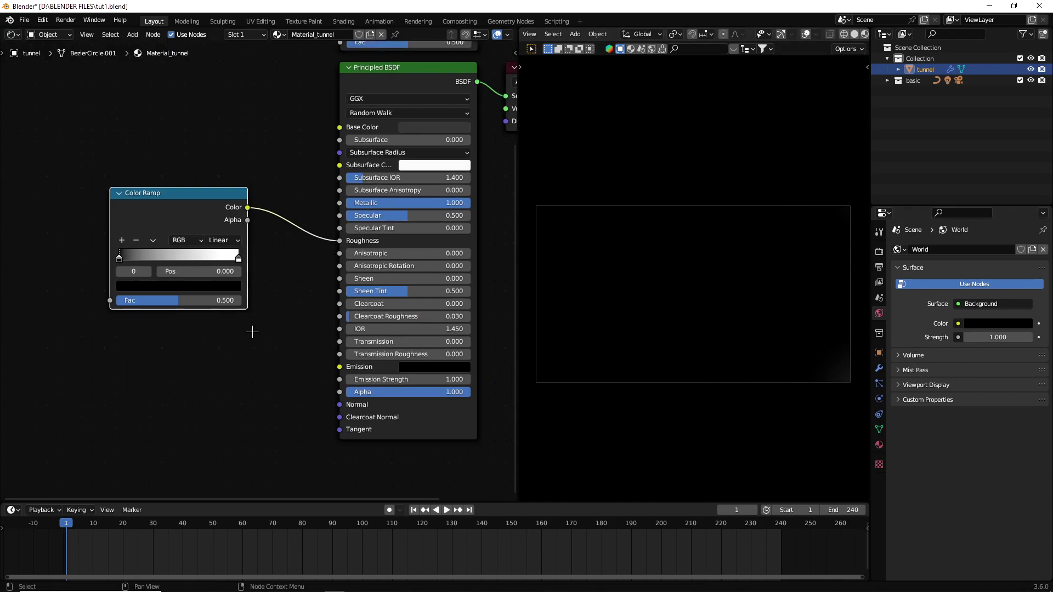
click(948, 80)
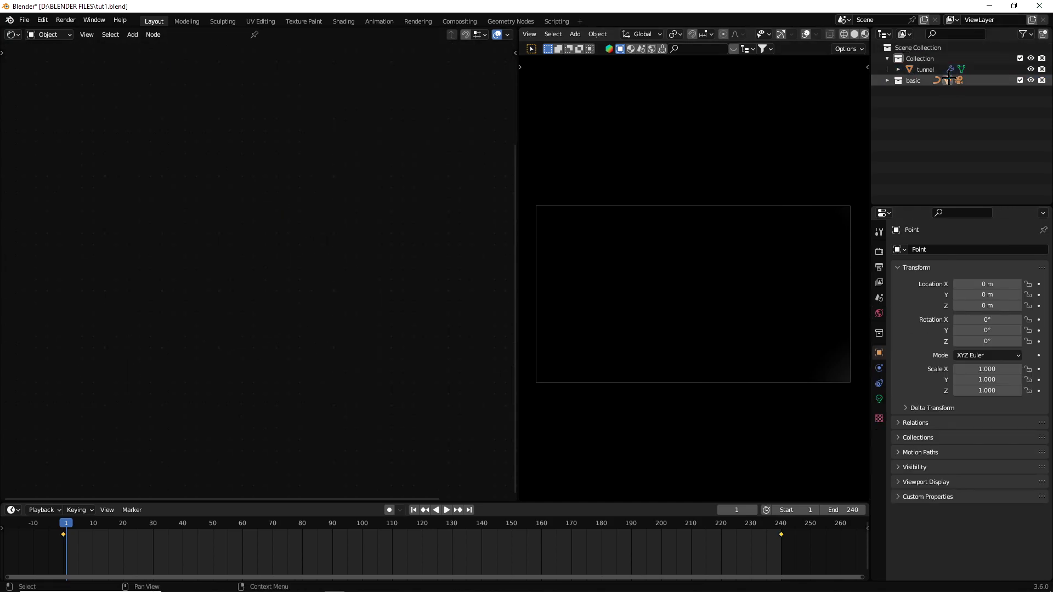
click(879, 399)
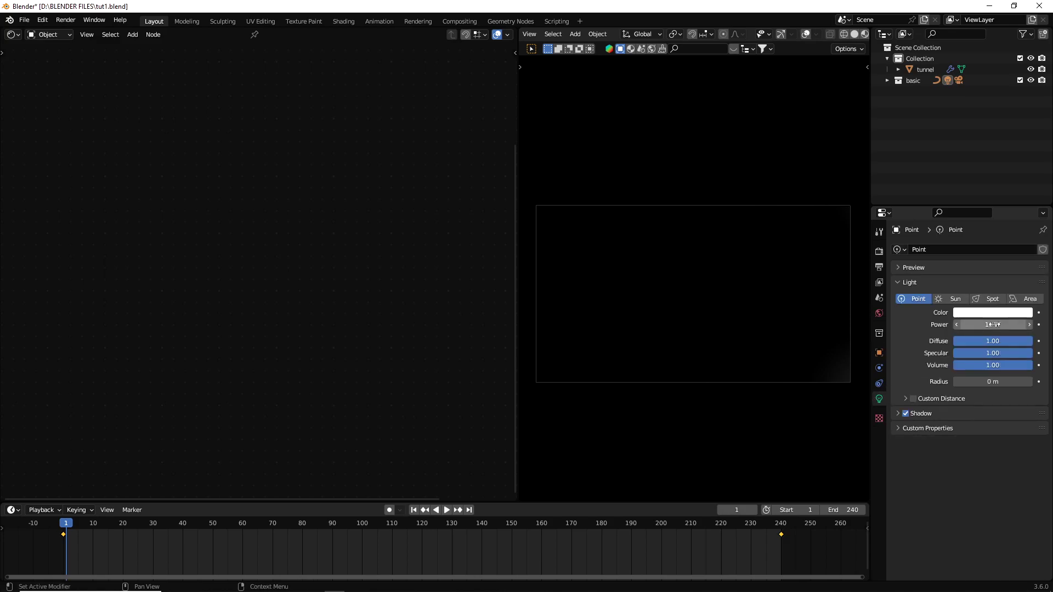
Step: Set the point light's Power to 150 W
click(998, 323)
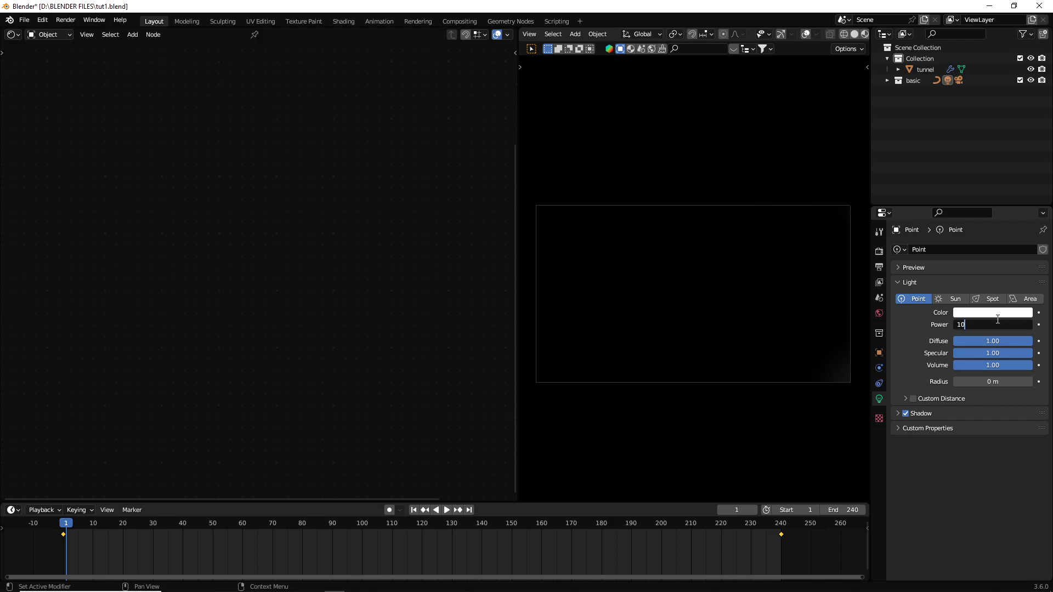
key(Return)
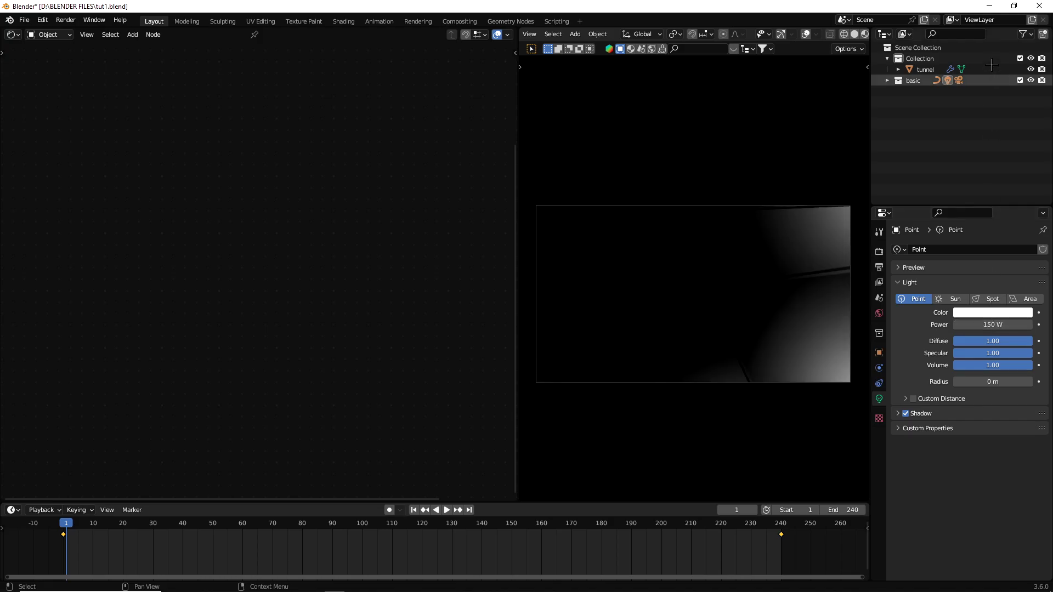
Step: Add a Noise Texture node to the tunnel material and feed its Fac into the Color Ramp
click(926, 69)
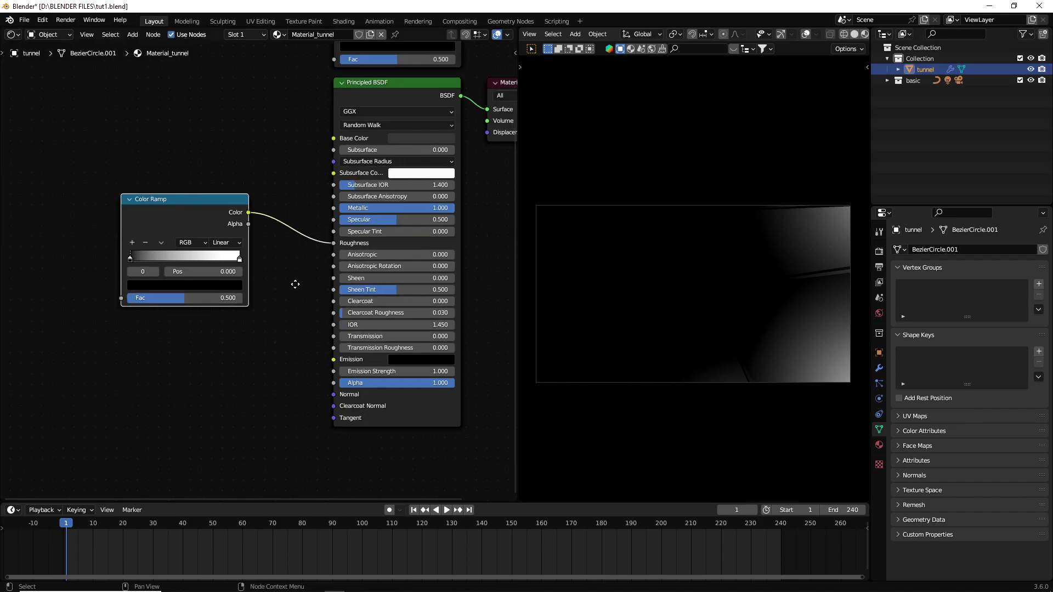
middle_drag(227, 298, 311, 246)
key(shift+a)
click(79, 202)
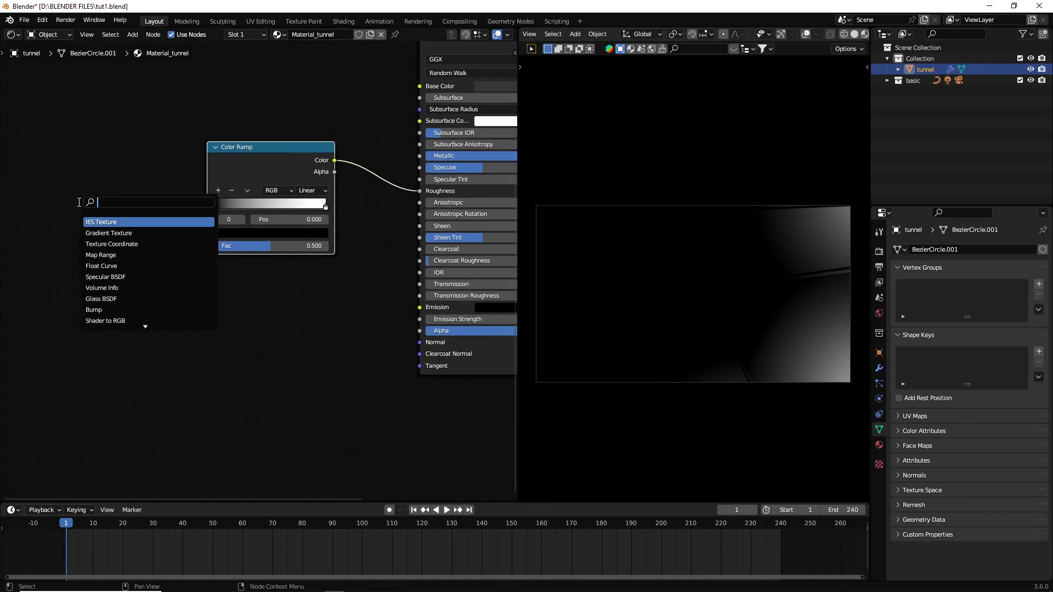
text(nois)
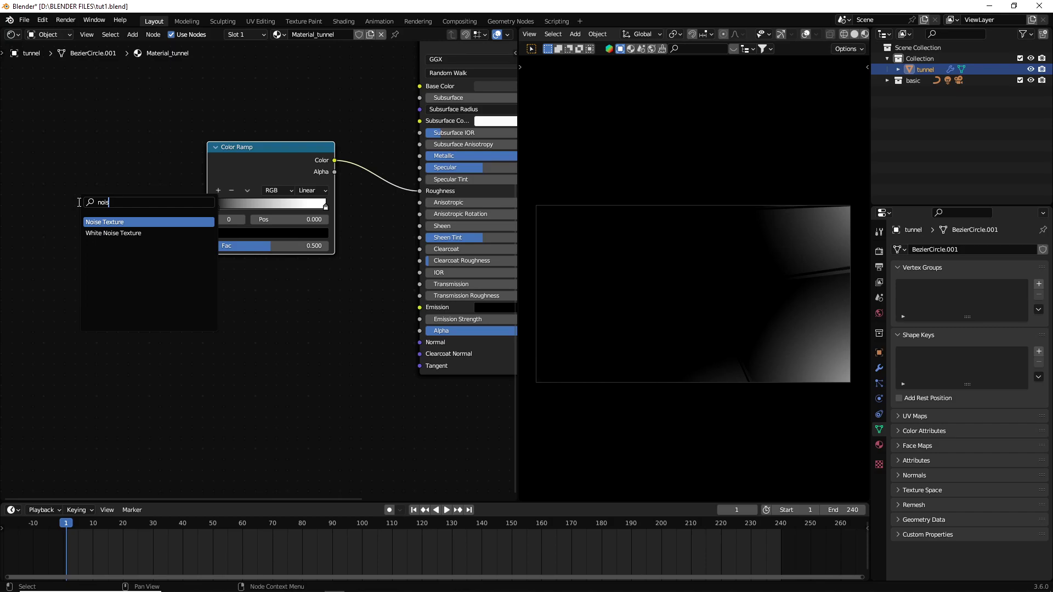
key(Return)
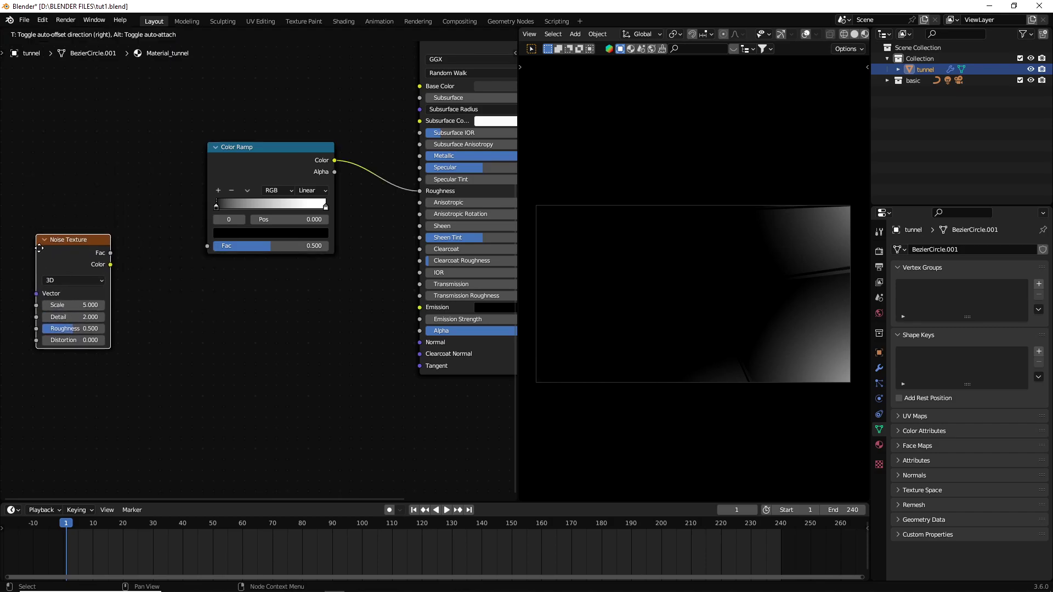
click(73, 266)
drag(141, 271, 208, 245)
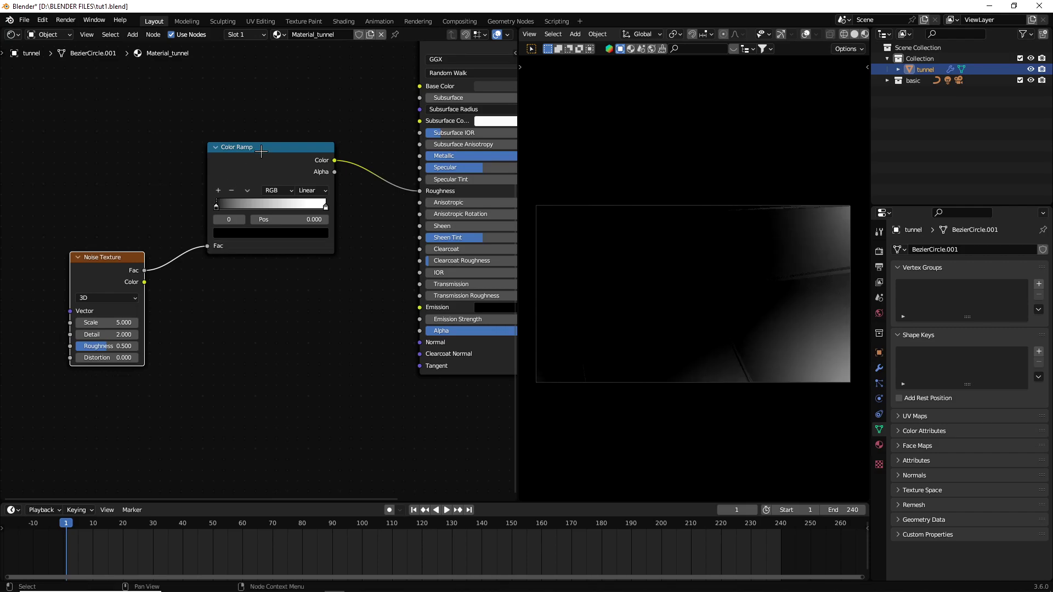
drag(243, 170, 237, 182)
Step: Set noise Scale and Detail to 12 and move the ramp's black stop to 0.323
scroll(322, 289, up, 1)
scroll(204, 282, up, 1)
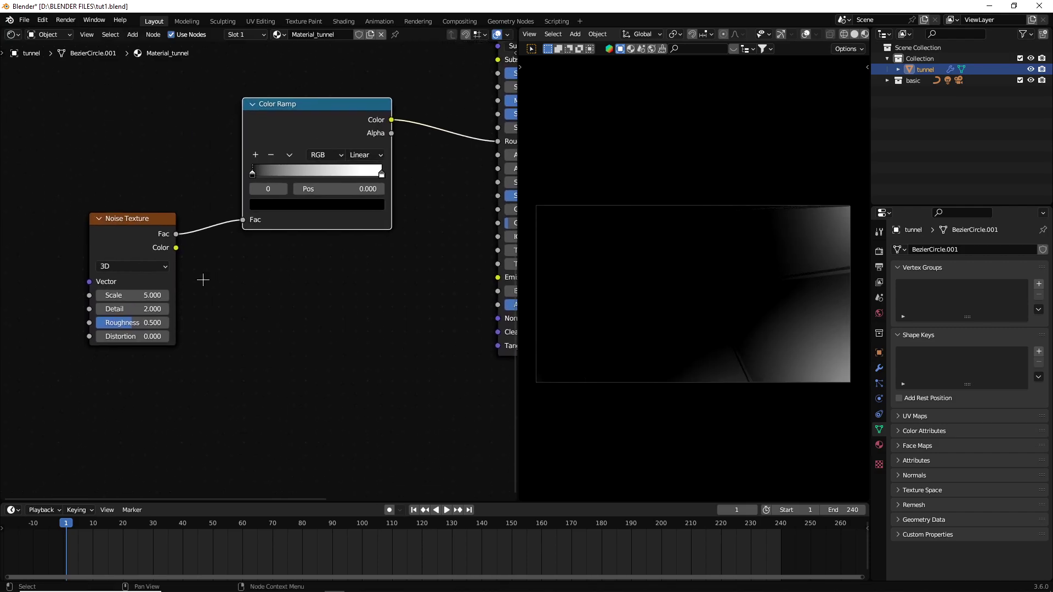
scroll(199, 282, up, 1)
click(117, 299)
text(12)
key(Return)
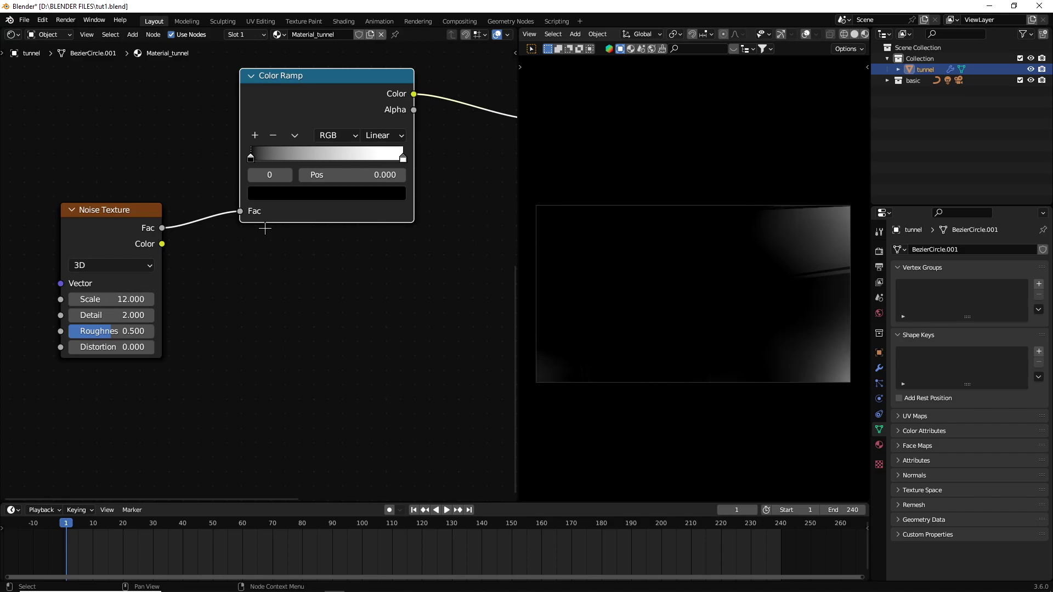
drag(252, 152, 300, 157)
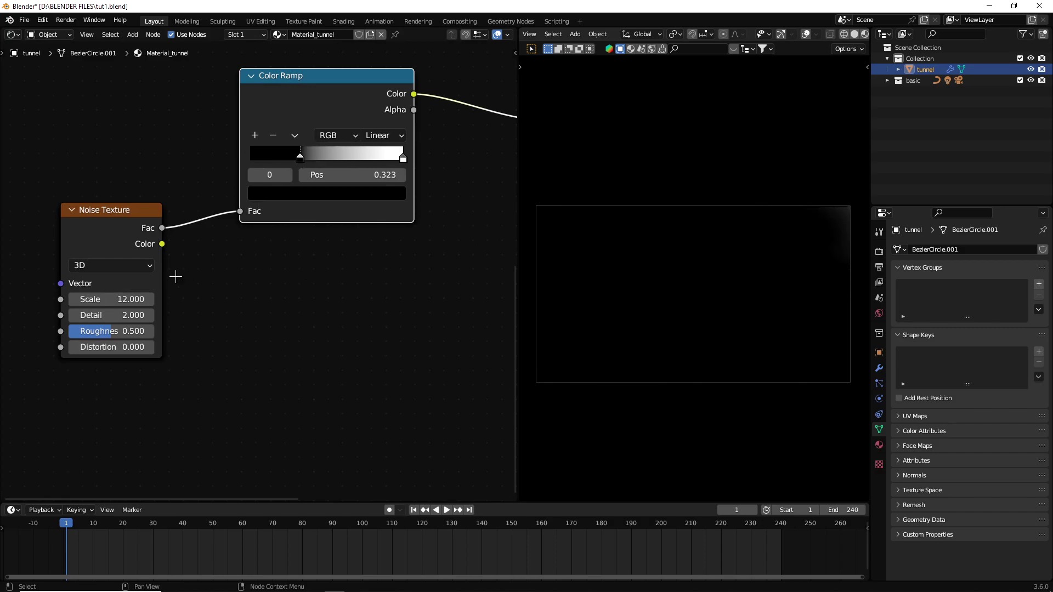
click(104, 315)
text(12)
key(Return)
Step: Brighten the world colour to a value of 0.650
scroll(785, 282, down, 2)
scroll(785, 282, down, 2)
scroll(782, 105, up, 2)
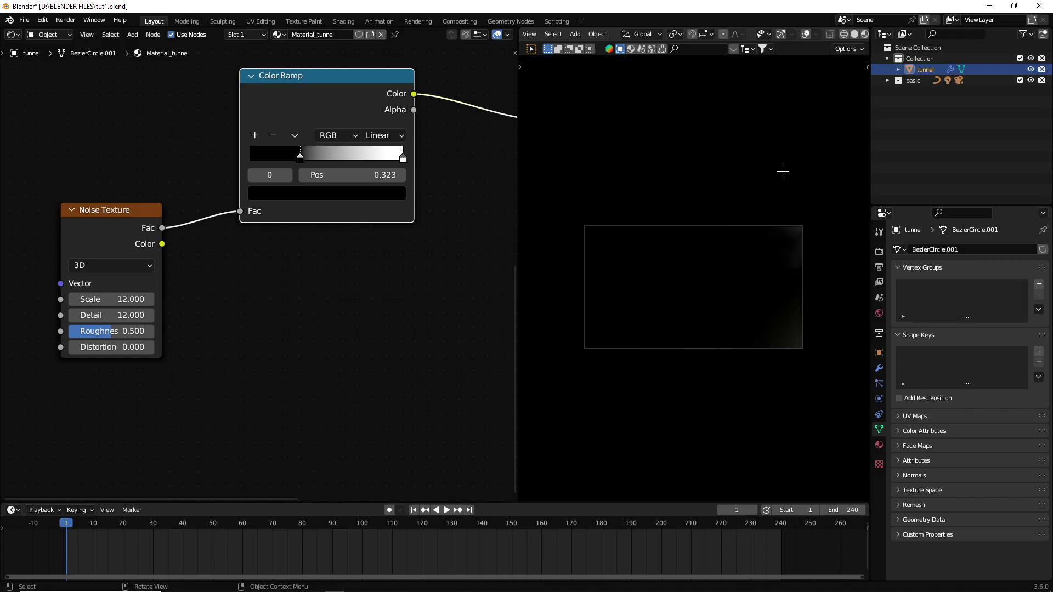
scroll(783, 106, up, 3)
click(880, 313)
click(997, 325)
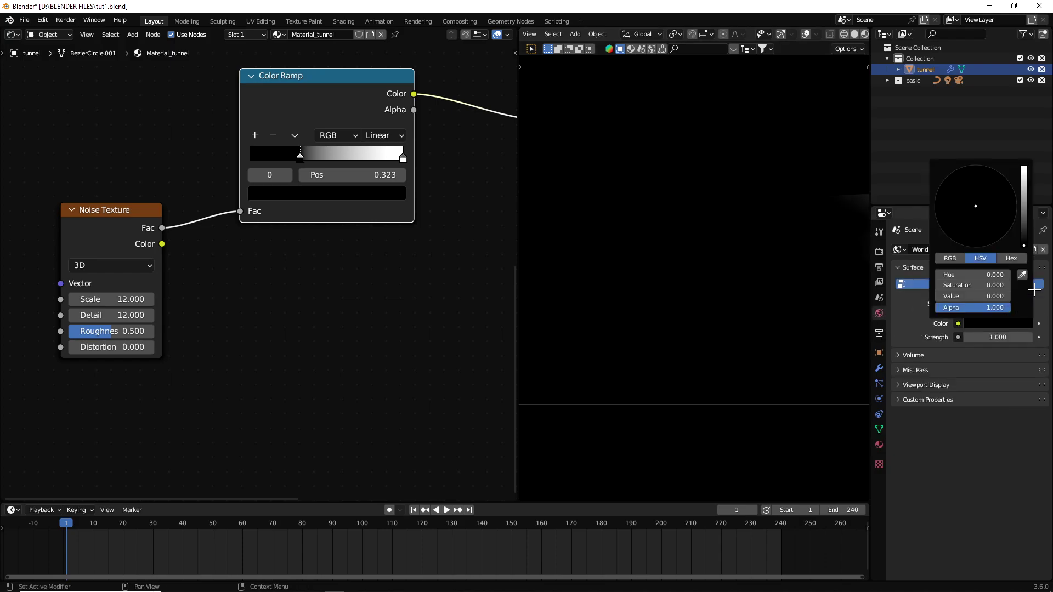
drag(1028, 199, 1023, 184)
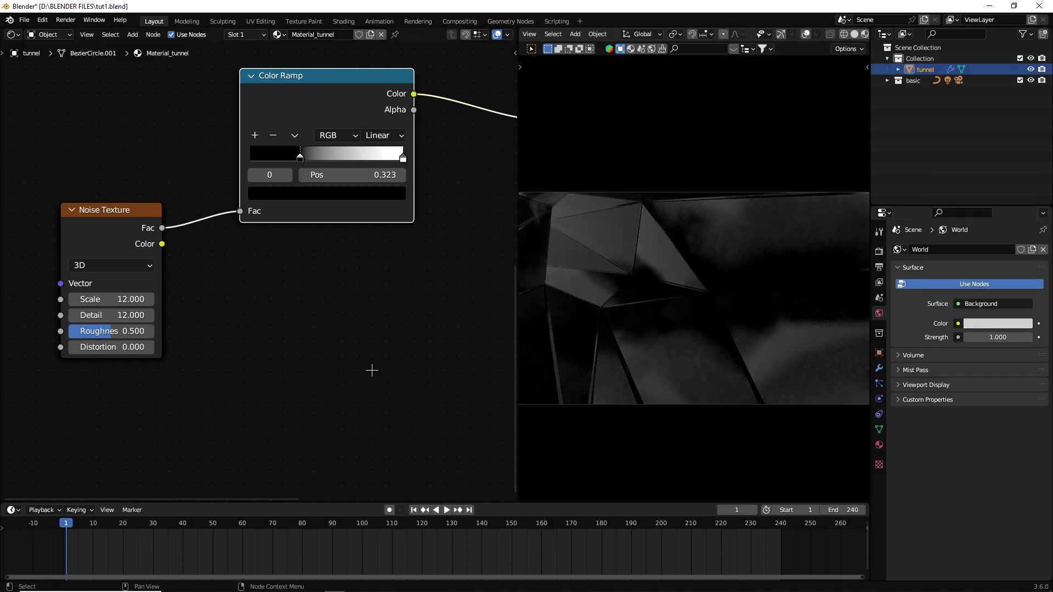
Step: Turn the shader's Metallic down to 0.000 and rearrange the Noise and Color Ramp nodes
scroll(362, 357, down, 2)
mouse_move(317, 328)
middle_down()
mouse_move(313, 316)
mouse_move(244, 305)
middle_up()
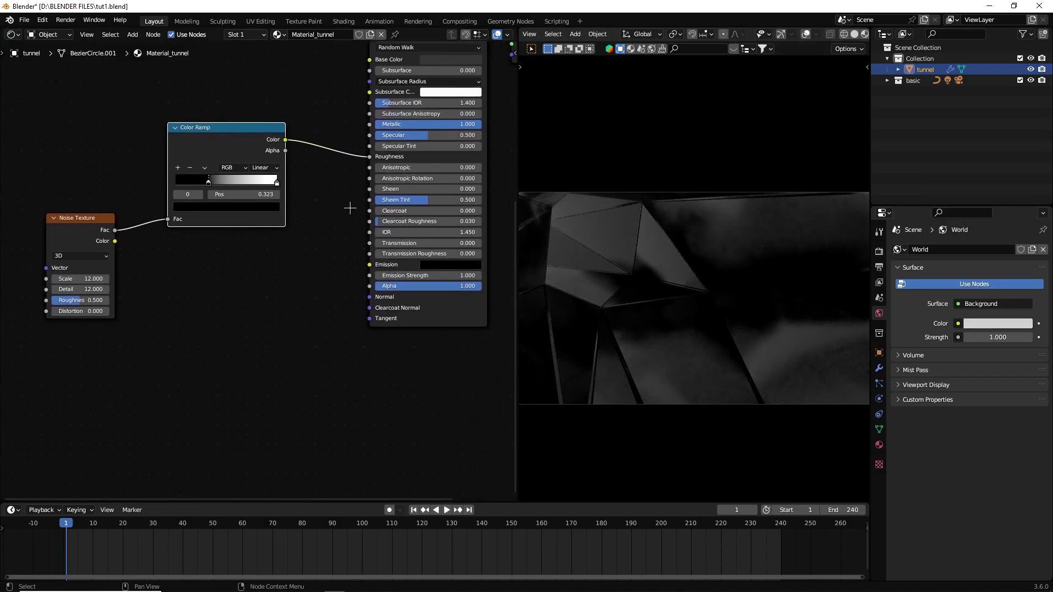
drag(473, 125, 375, 125)
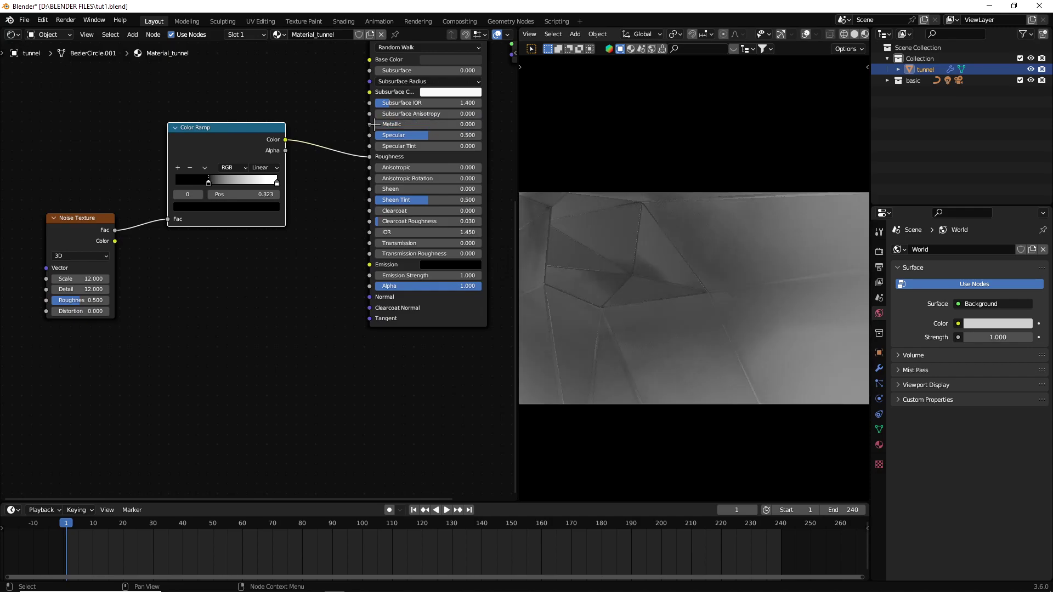
scroll(225, 146, up, 2)
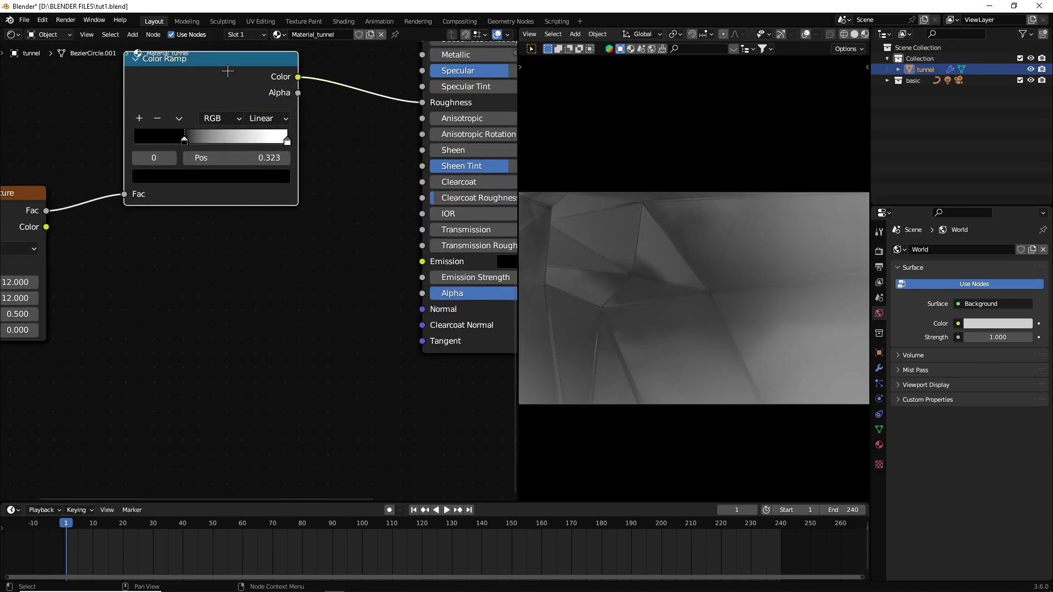
drag(234, 83, 263, 100)
drag(42, 193, 69, 204)
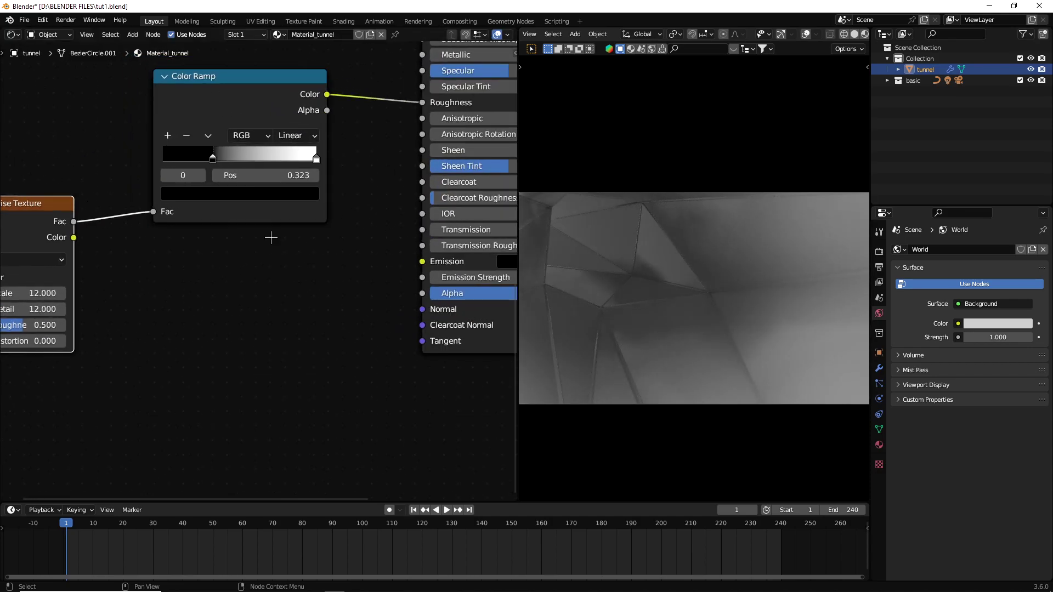
scroll(271, 238, down, 1)
middle_drag(132, 279, 164, 263)
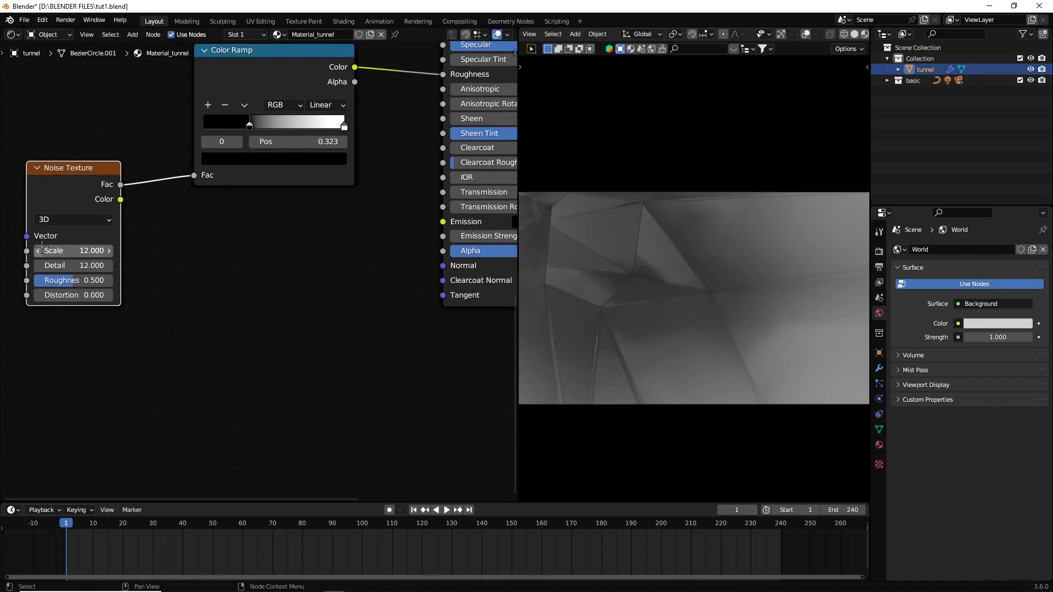
Step: Drag noise Scale to 25.5 and the ramp's black stop to 0.777
drag(43, 250, 77, 250)
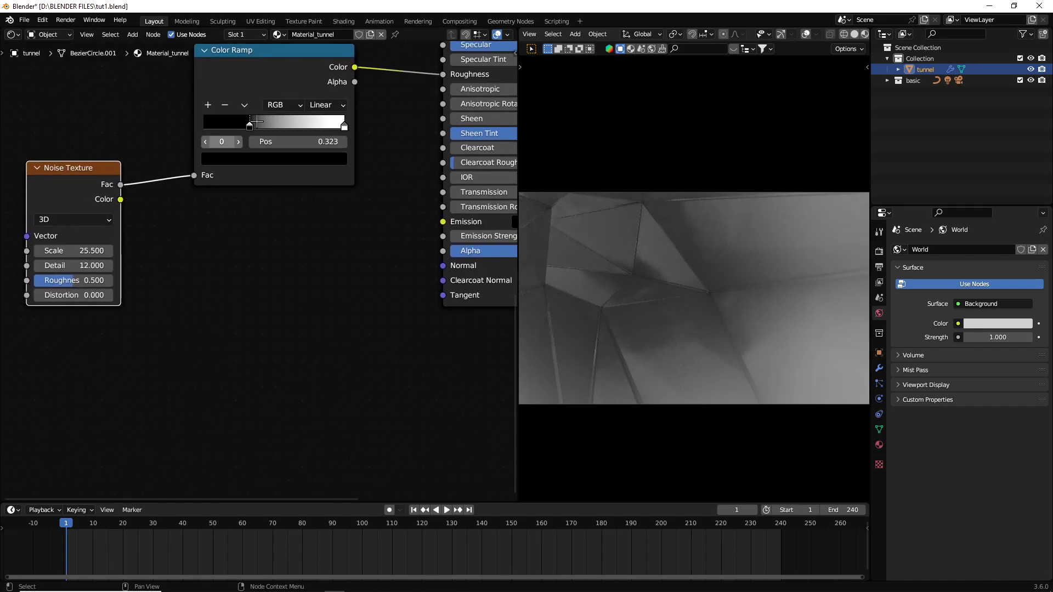
mouse_move(250, 125)
mouse_down()
mouse_move(322, 120)
mouse_move(314, 121)
mouse_up()
scroll(316, 198, down, 1)
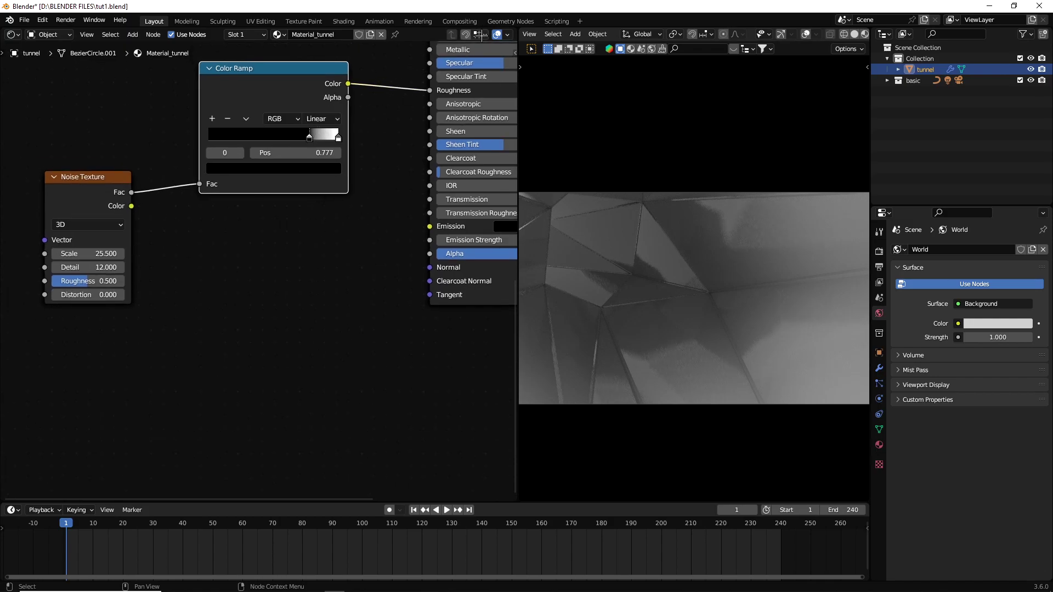
Step: Add a Bump node fed by Noise Fac into the shader Normal, strength 0.120
key(shift+a)
click(333, 159)
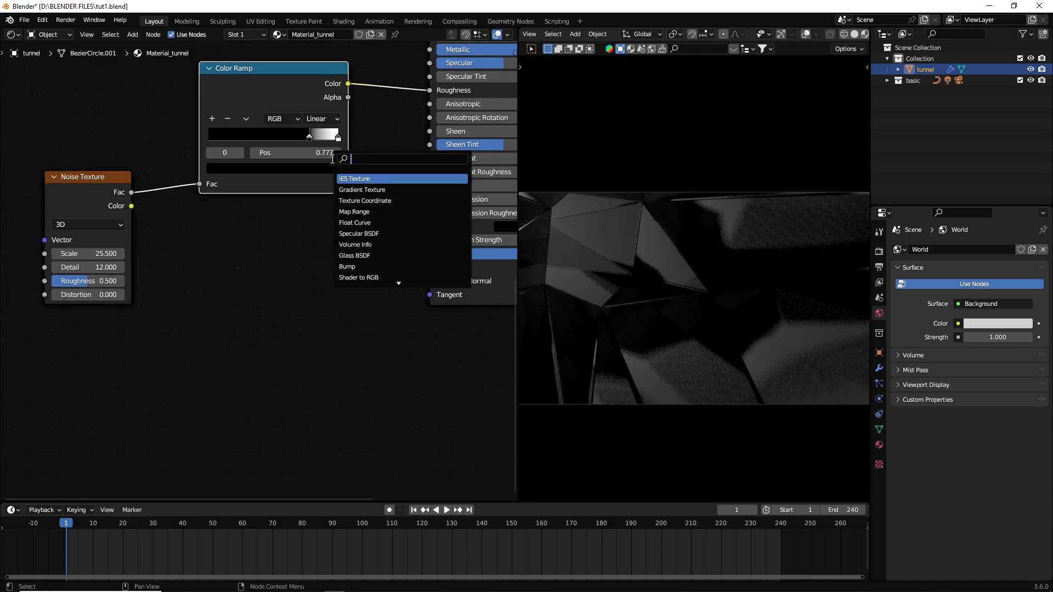
text(bump)
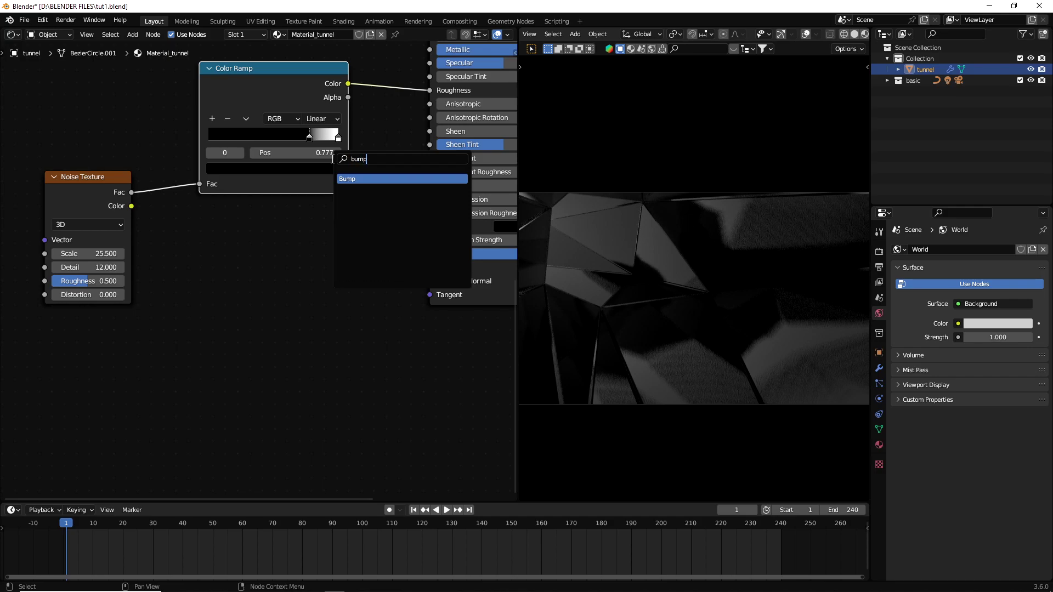
key(Return)
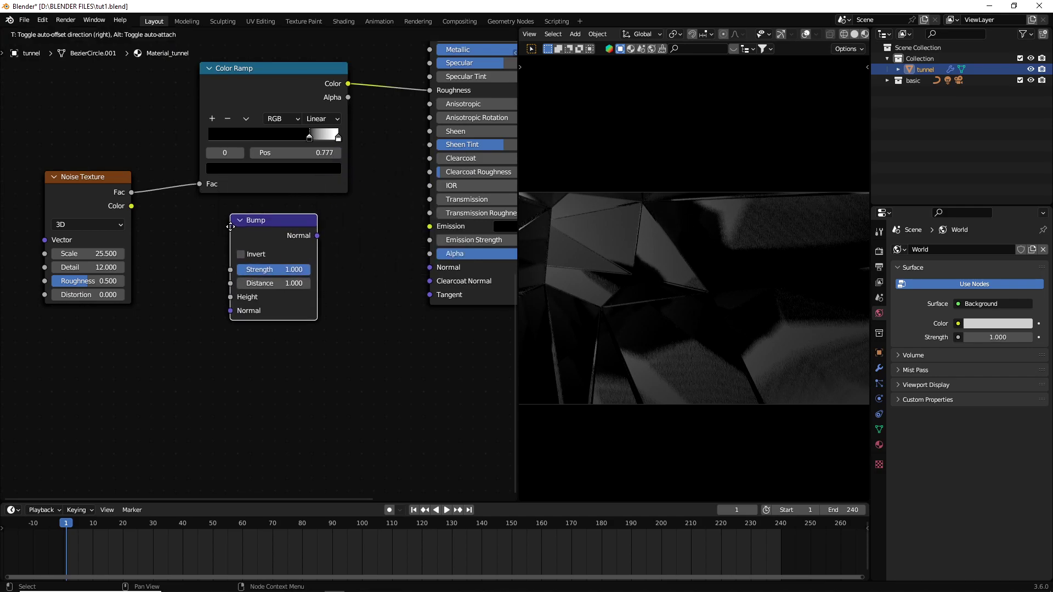
click(272, 228)
drag(360, 236, 446, 268)
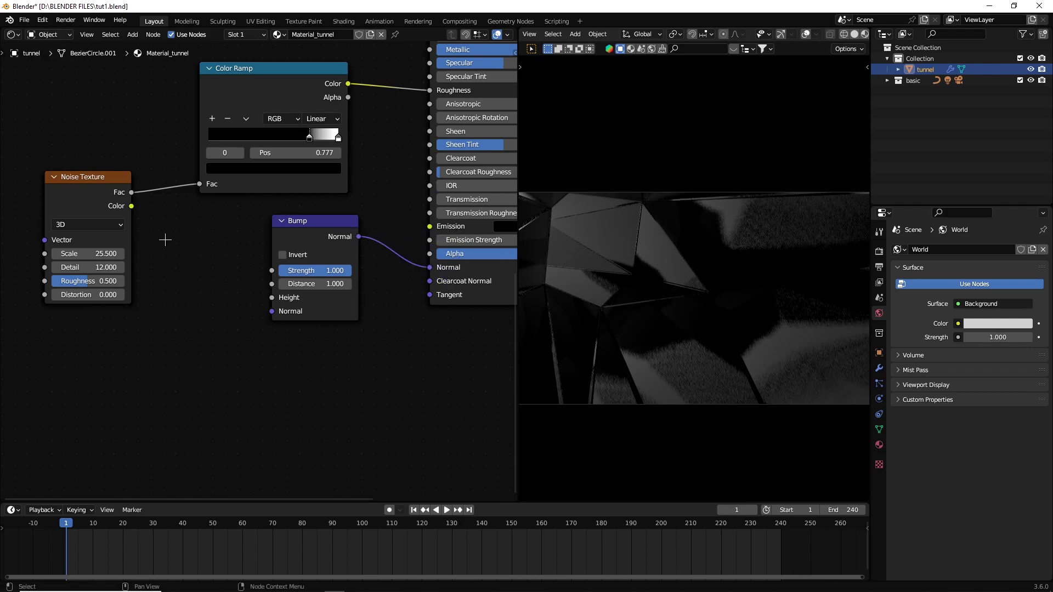
drag(130, 192, 279, 298)
click(324, 270)
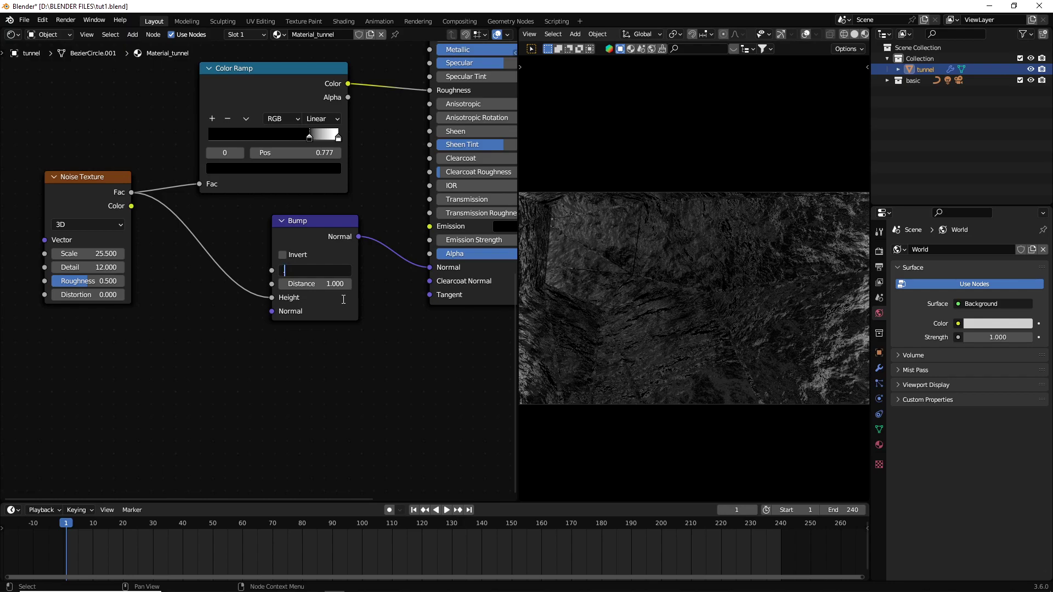
text(.12)
key(Return)
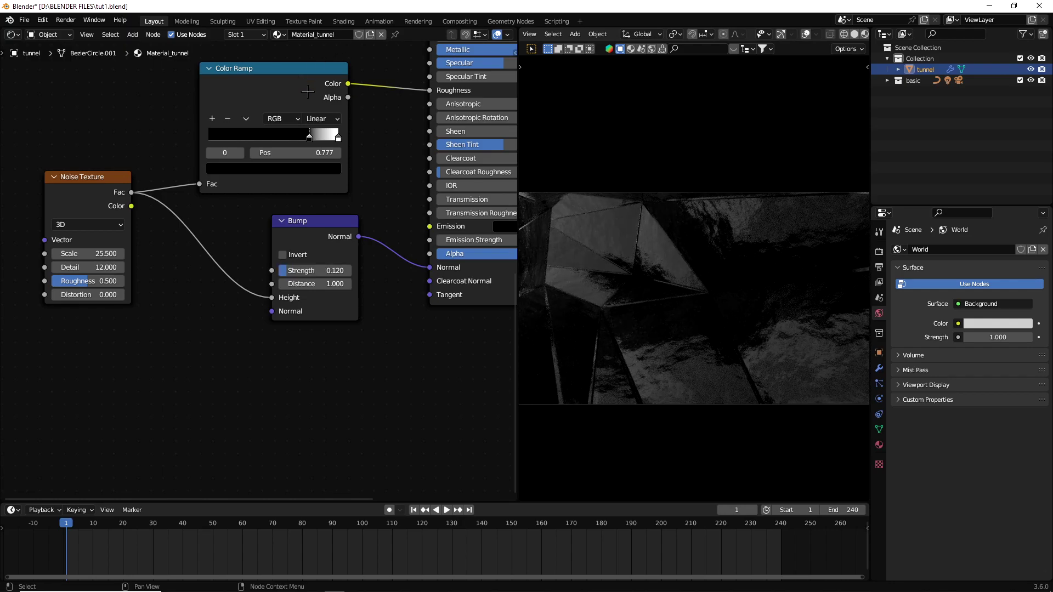
Step: Set the noise Distortion to 0.200, after briefly trying 0.910
scroll(726, 354, up, 2)
scroll(727, 353, up, 3)
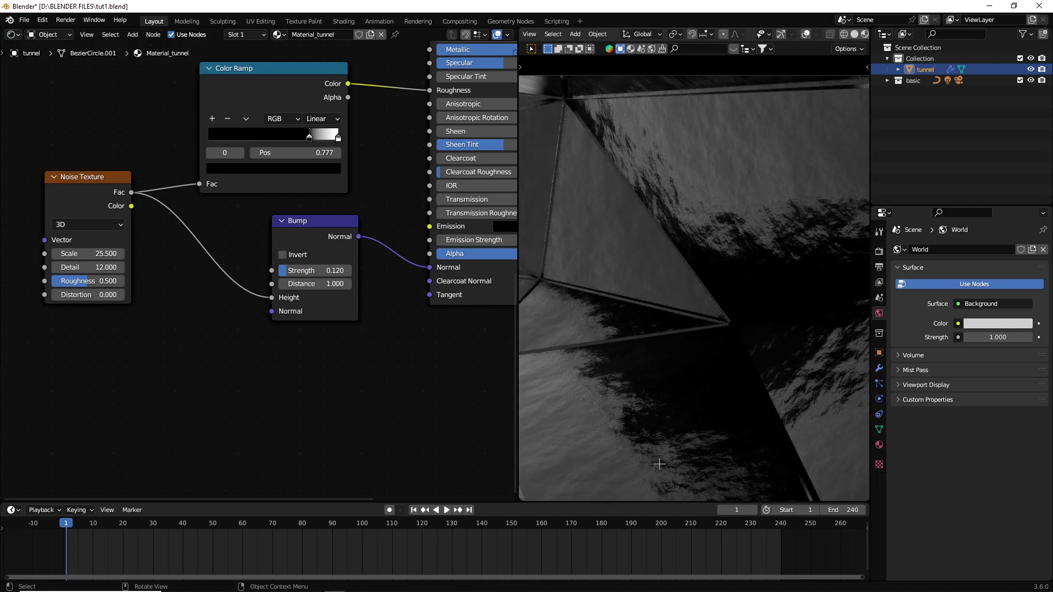
scroll(671, 434, down, 1)
scroll(670, 431, down, 1)
scroll(671, 422, down, 1)
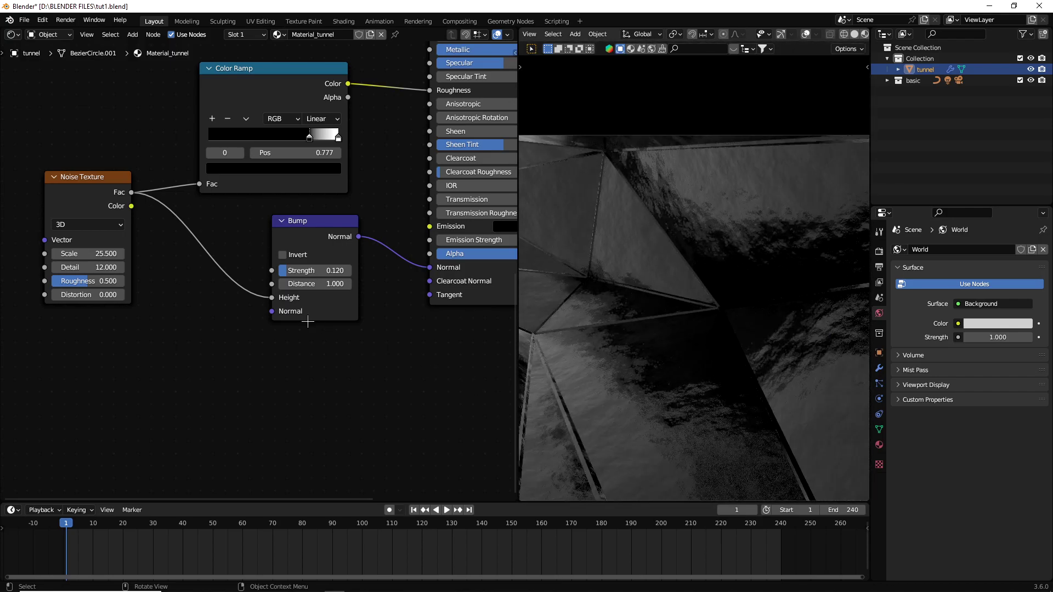
click(91, 299)
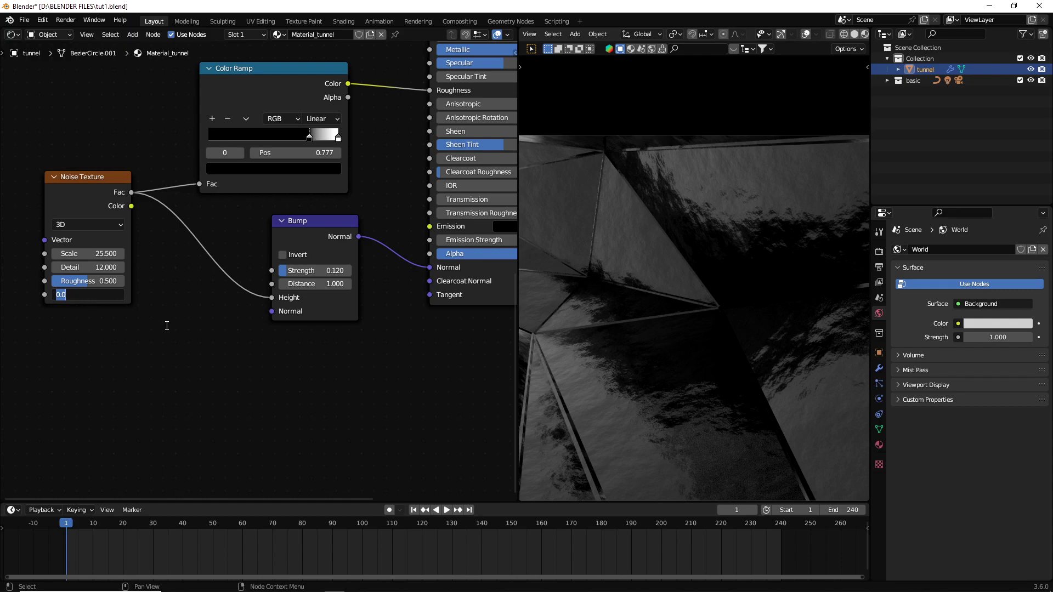
text(.2)
text(0.200)
key(Return)
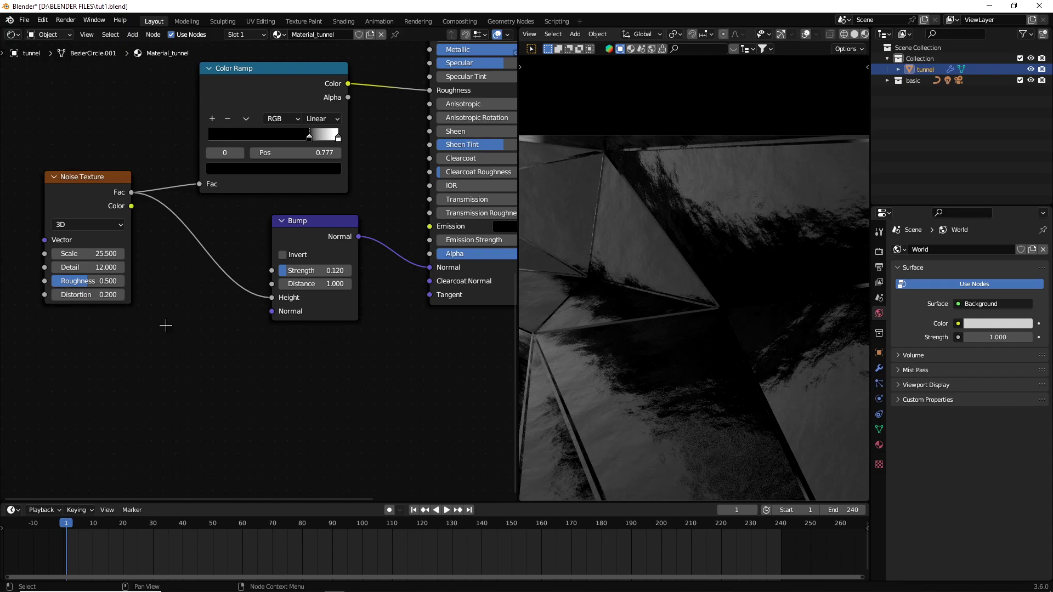
scroll(583, 392, down, 2)
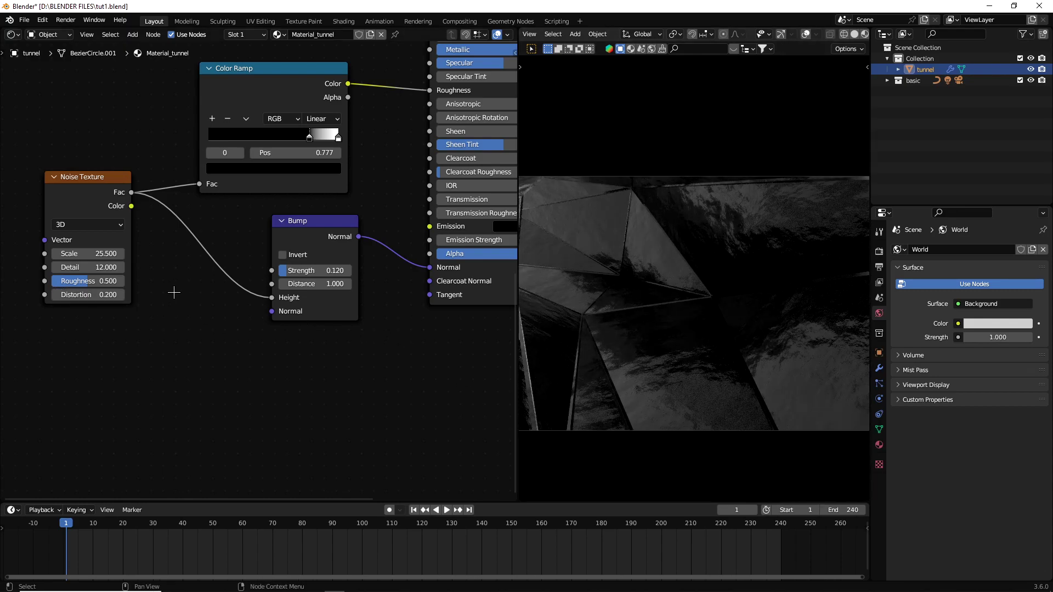
mouse_move(77, 294)
shift+mouse_down()
mouse_move(143, 295)
mouse_move(127, 295)
shift+mouse_up()
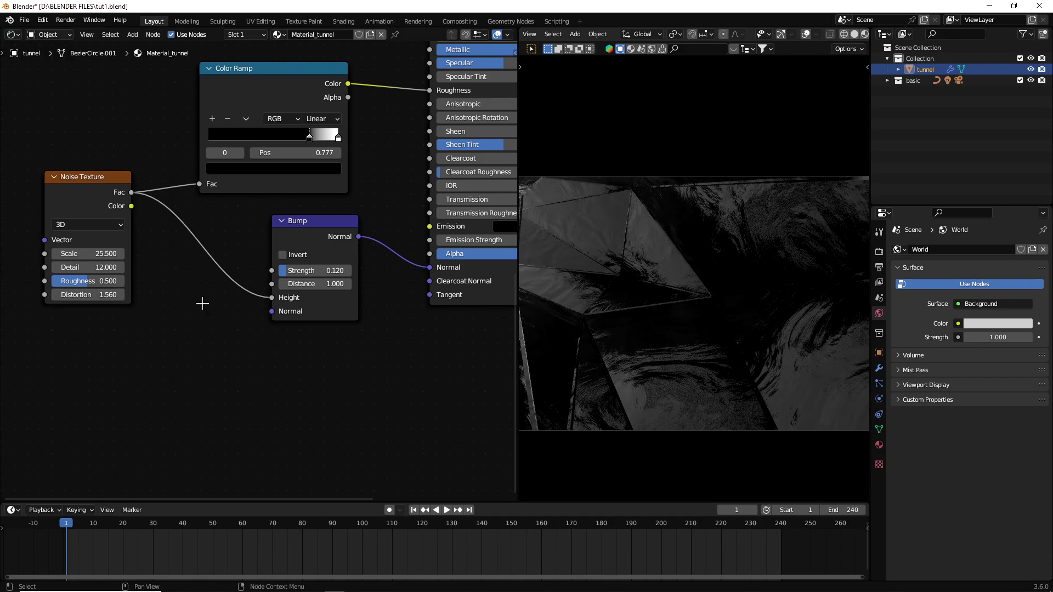
scroll(258, 285, down, 1)
double_click(115, 294)
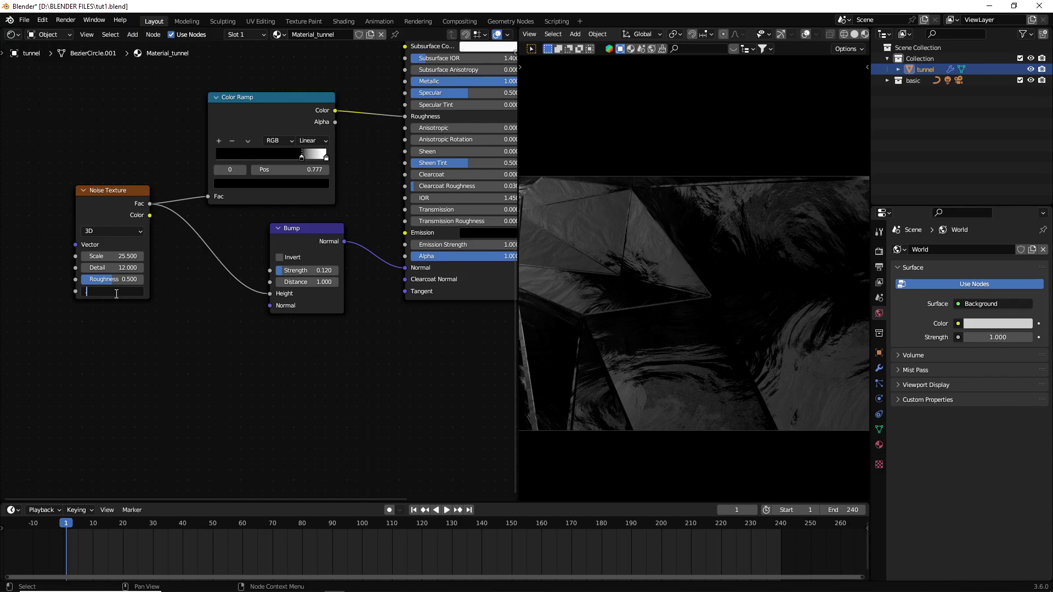
text(0.2)
key(Return)
scroll(811, 283, down, 1)
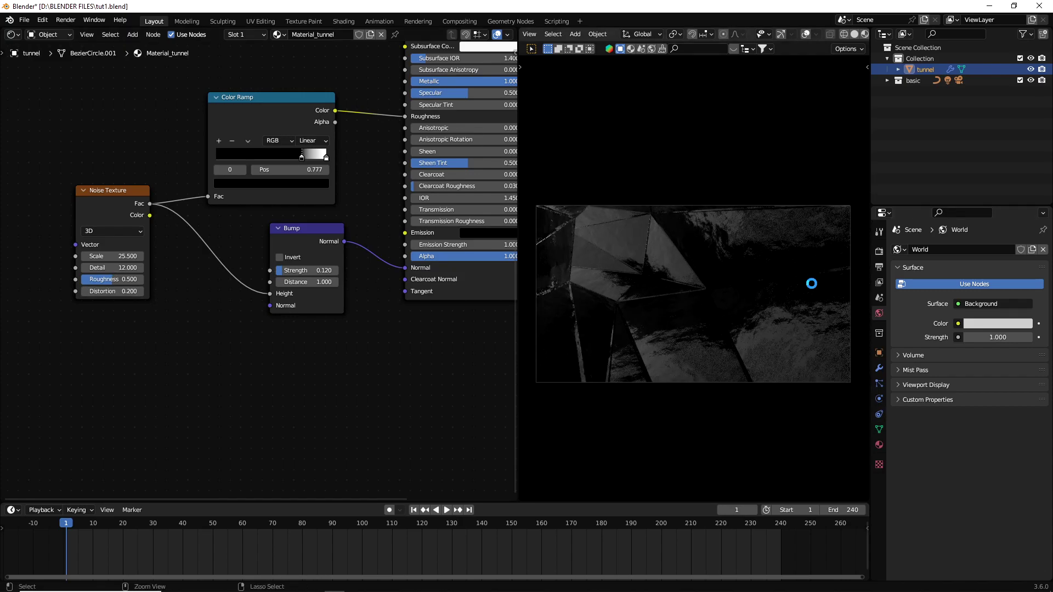
Step: Save the blend file and pan to the Principled BSDF and Material Output nodes
key(ctrl+s)
middle_drag(438, 465, 439, 467)
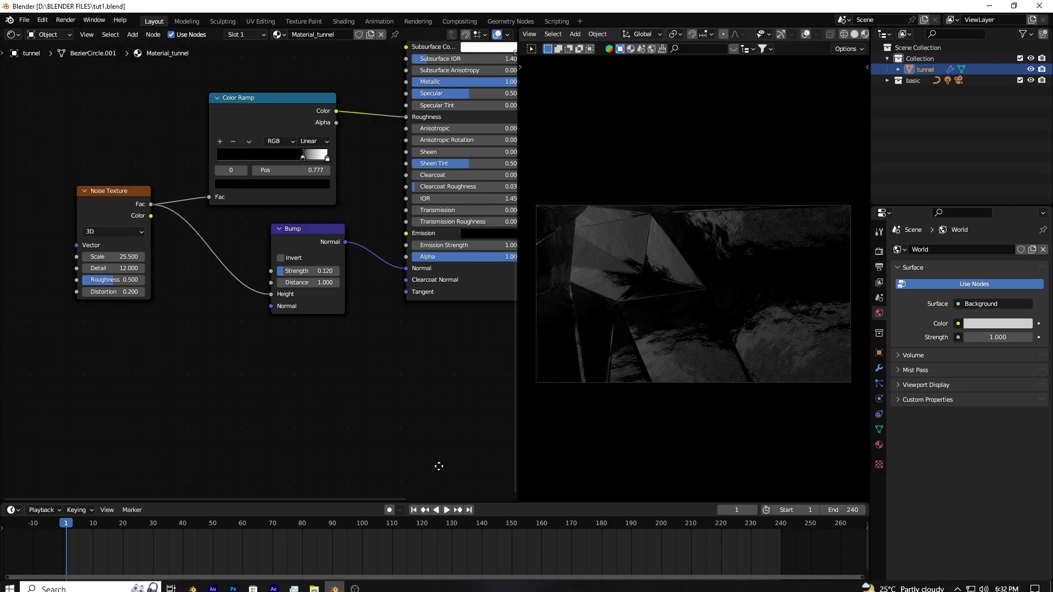
scroll(439, 466, down, 2)
mouse_move(322, 96)
middle_down()
mouse_move(271, 251)
mouse_move(131, 353)
middle_up()
Step: Move Material Output right and drop a Mix Shader onto the BSDF-to-Surface link
scroll(318, 267, up, 2)
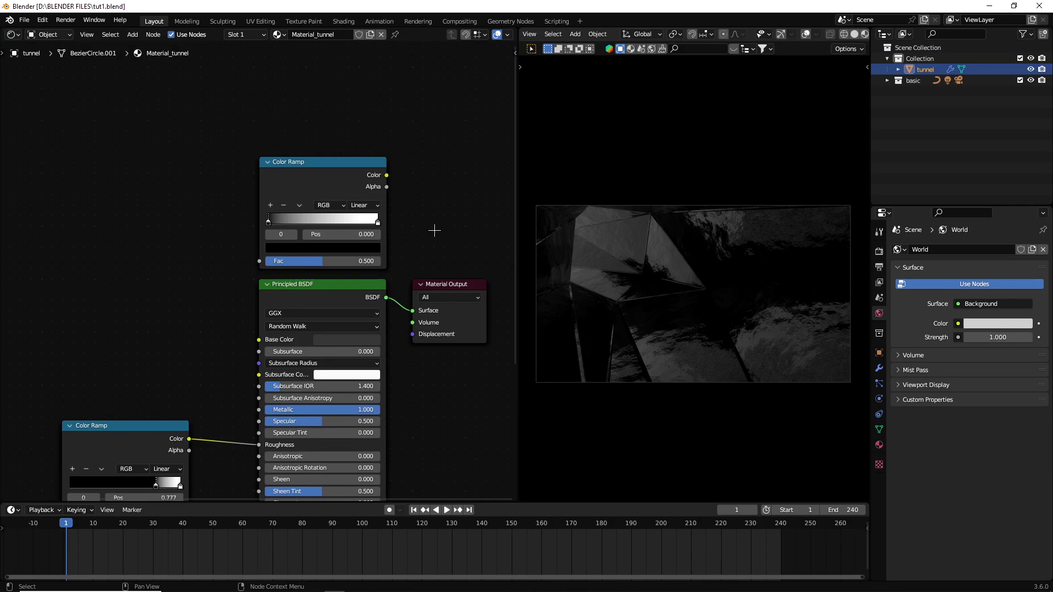
middle_drag(430, 231, 231, 294)
drag(277, 347, 499, 313)
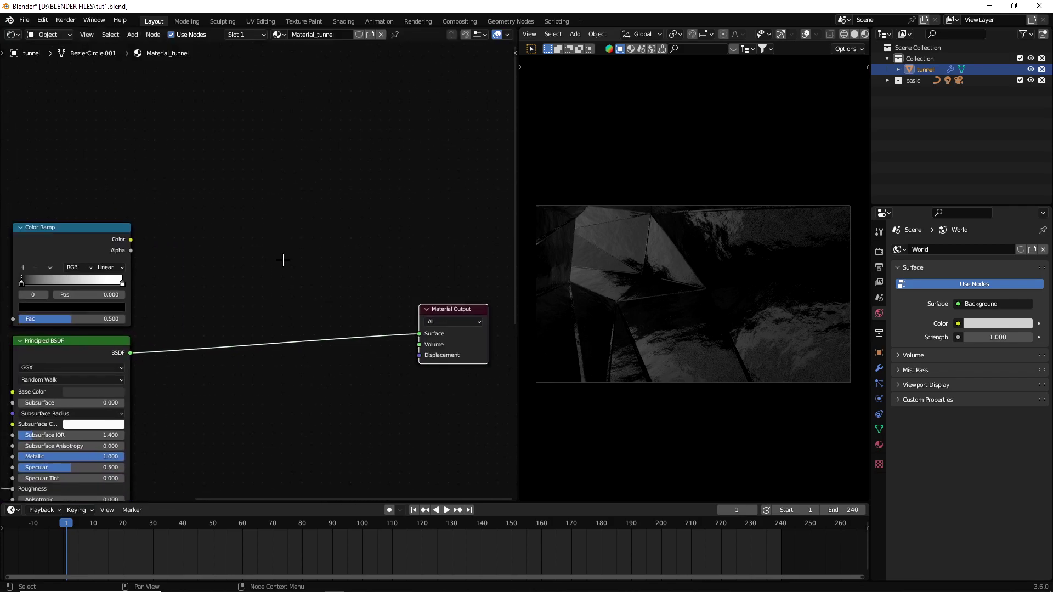
key(shift+a)
text(mix)
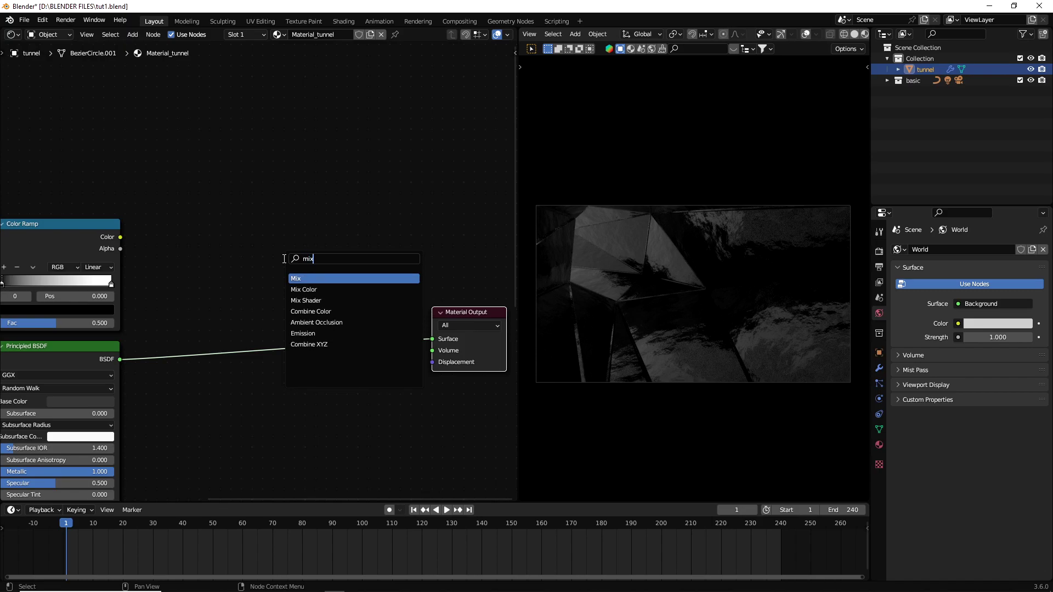
click(321, 302)
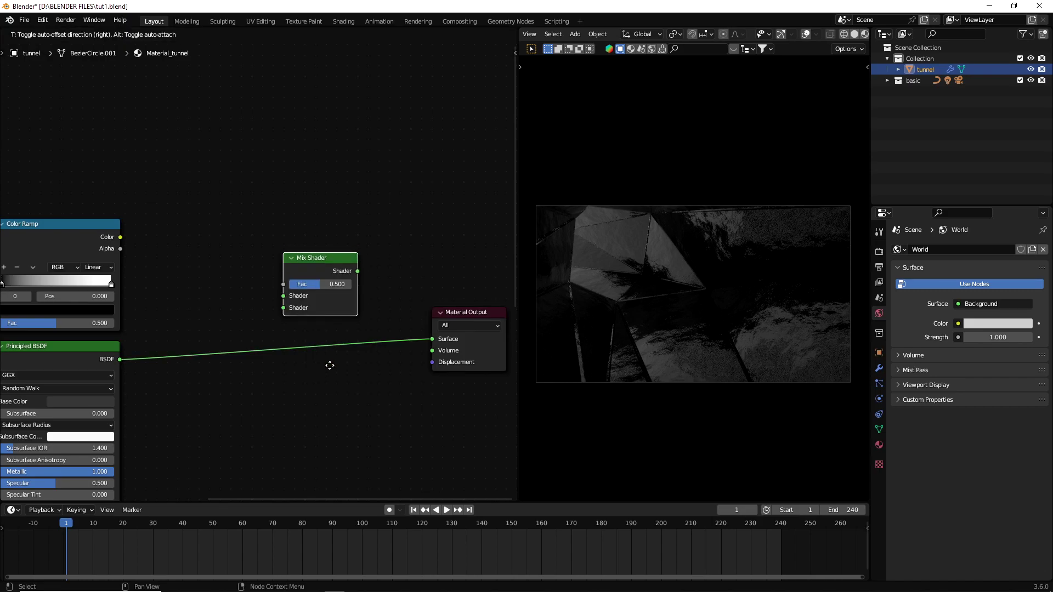
click(329, 380)
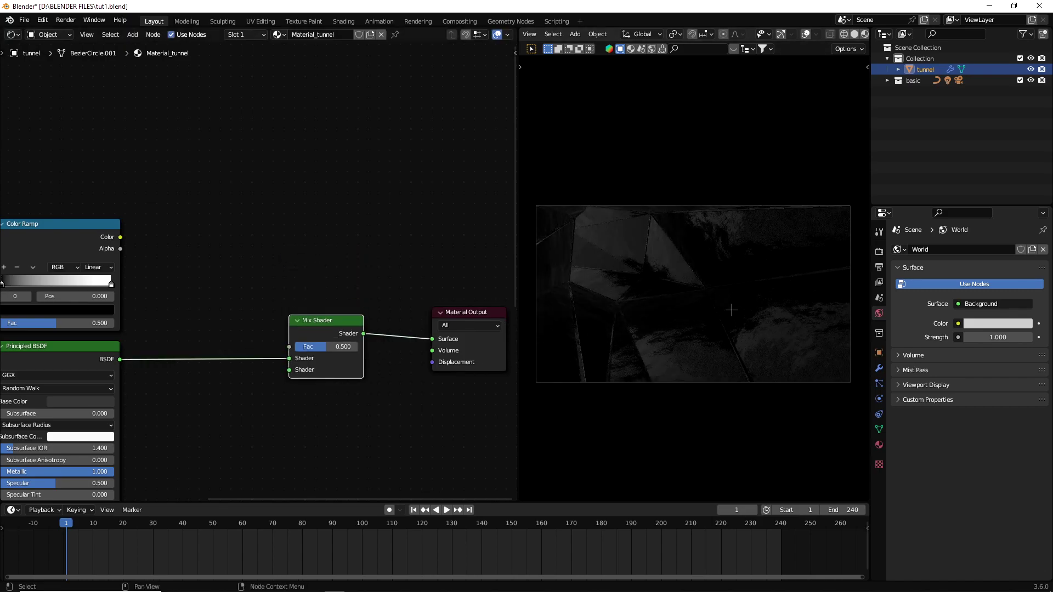
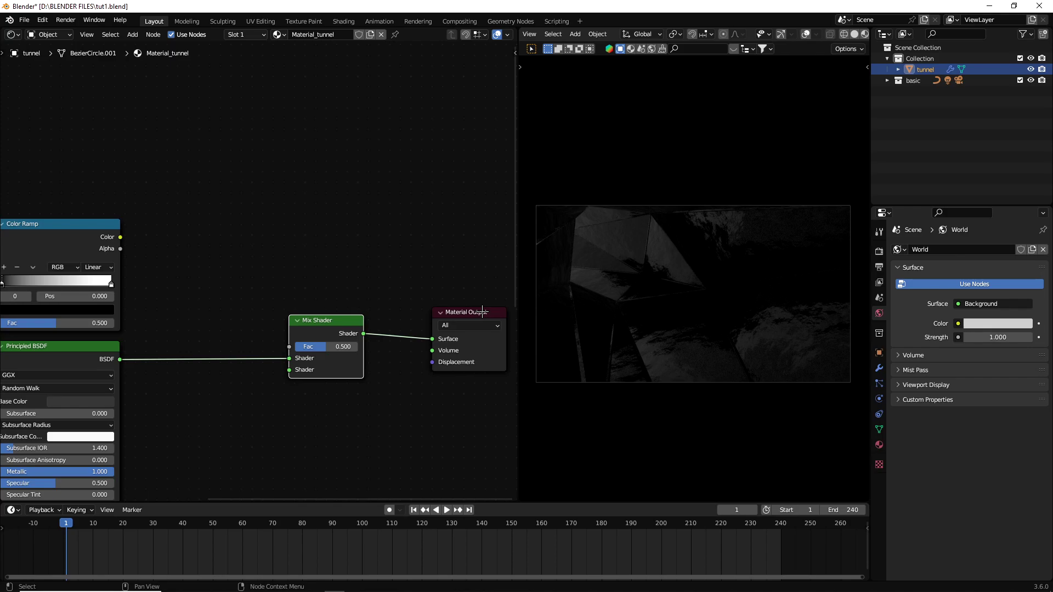
Step: Connect the Color Ramp's Color output to the Mix Shader's Fac input
middle_drag(192, 256, 302, 250)
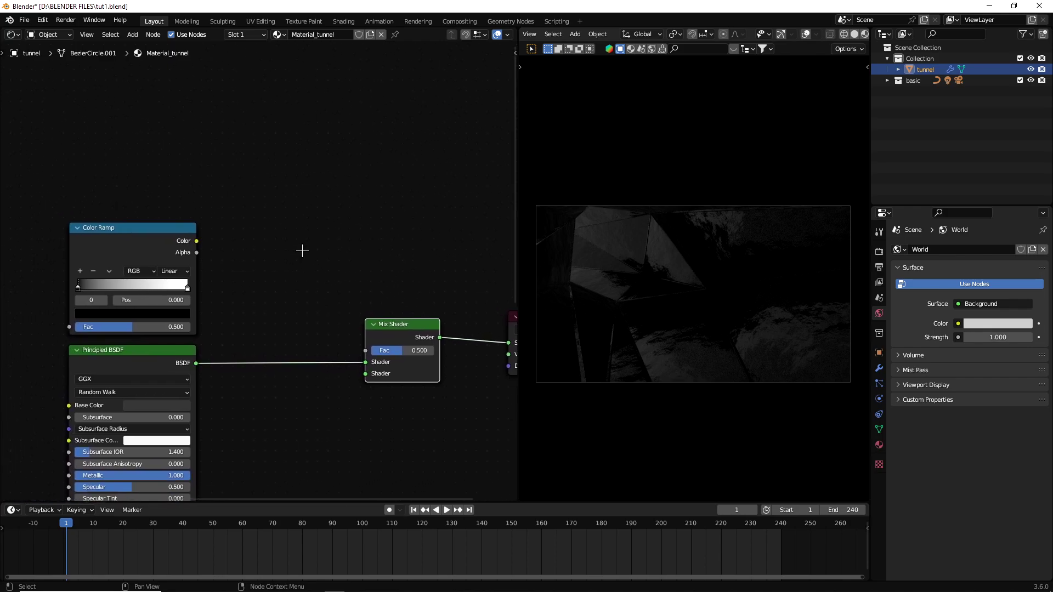
drag(196, 241, 368, 351)
middle_drag(374, 299, 375, 273)
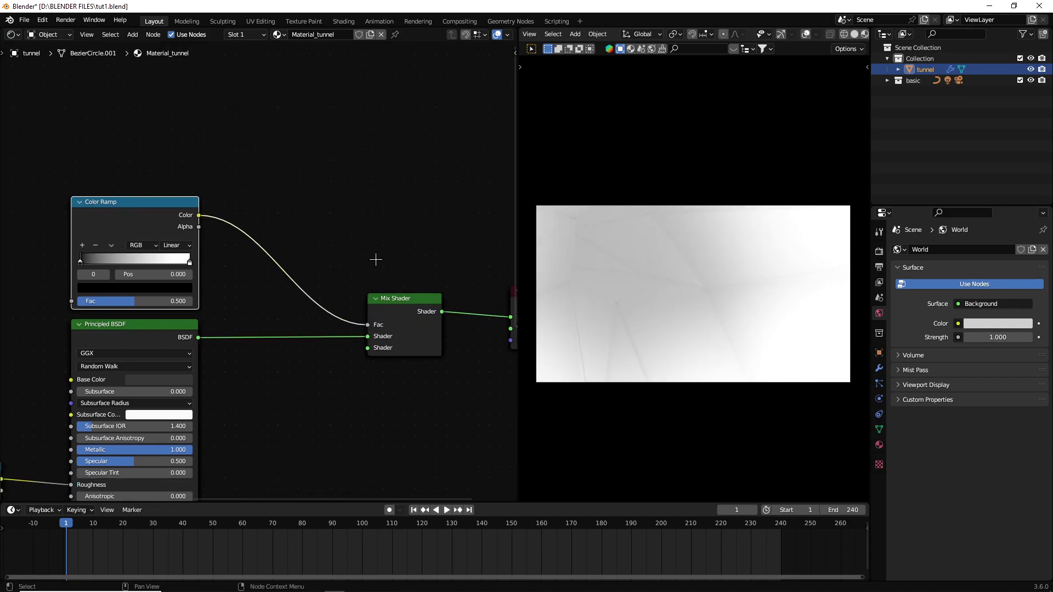
Step: Add an Emission node below the Mix Shader and link it to the second Shader input
key(shift+a)
text(em)
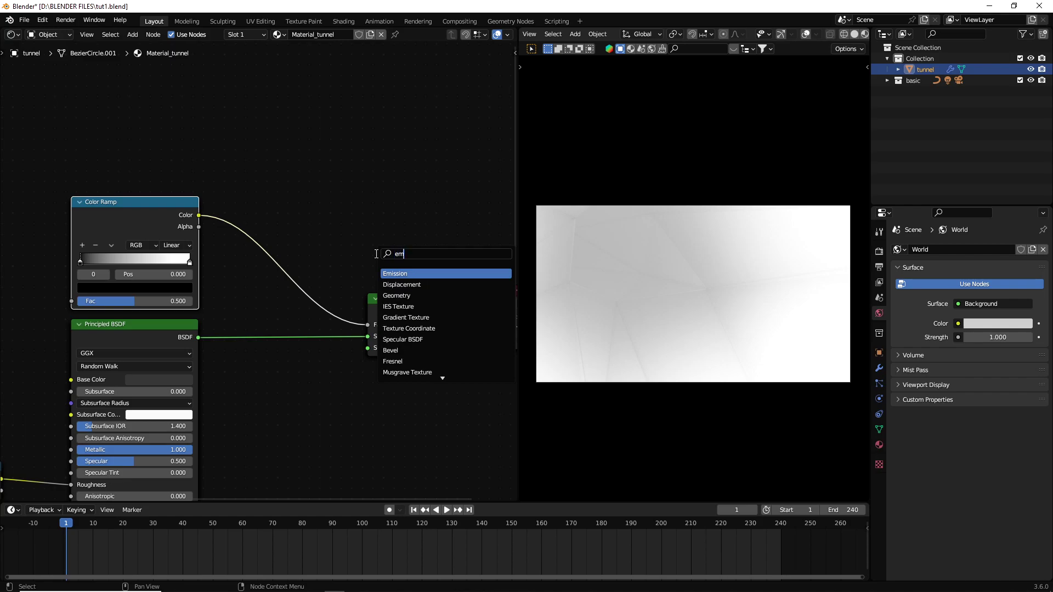
text(is)
key(Return)
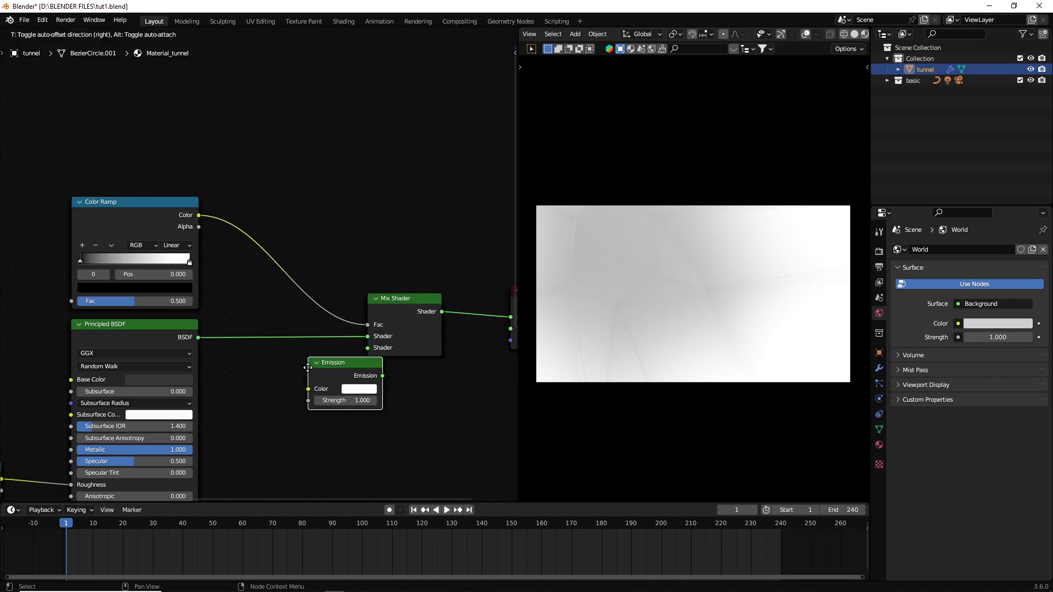
click(237, 378)
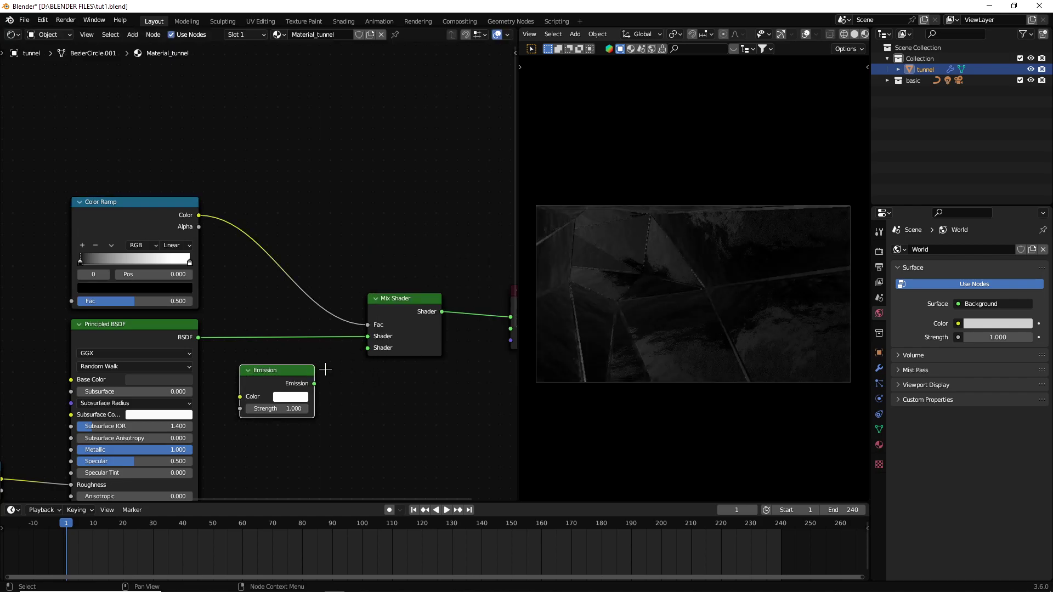
drag(368, 348, 314, 383)
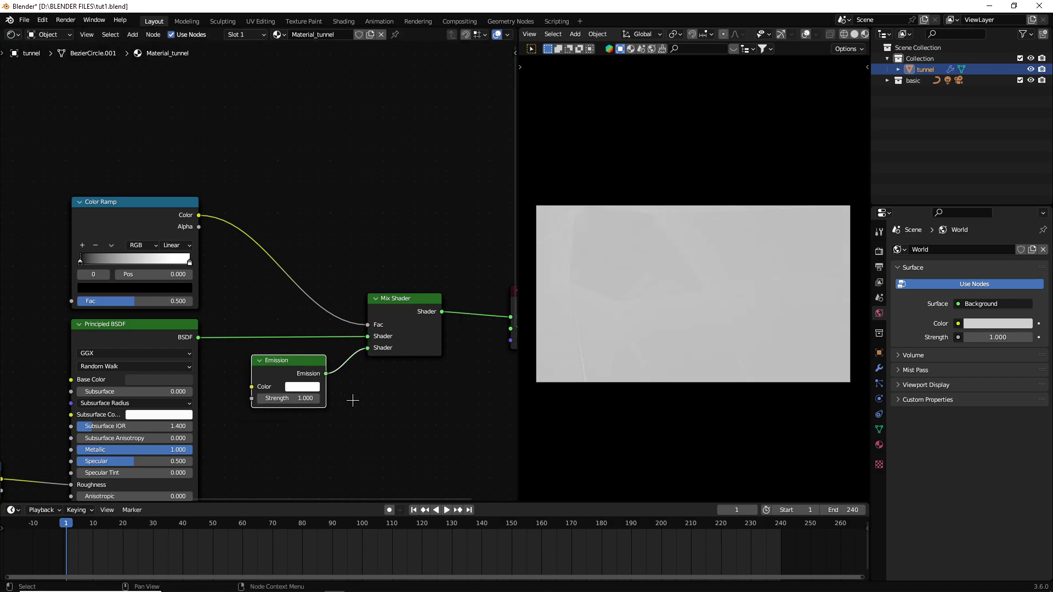
scroll(373, 408, up, 2)
middle_drag(379, 412, 358, 351)
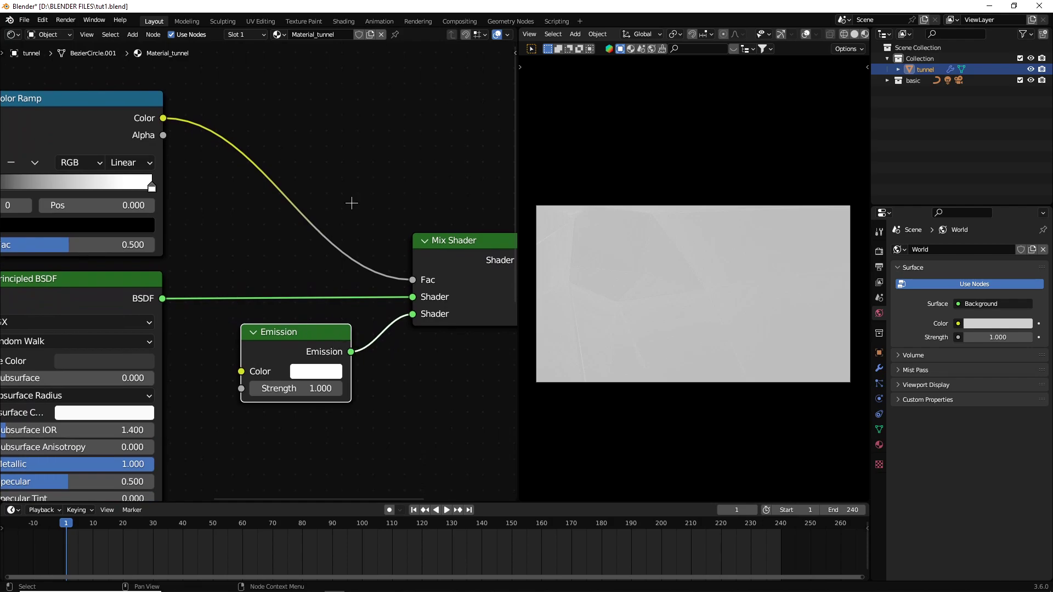
key(shift+a)
Step: Set the Emission Strength to 12
click(384, 181)
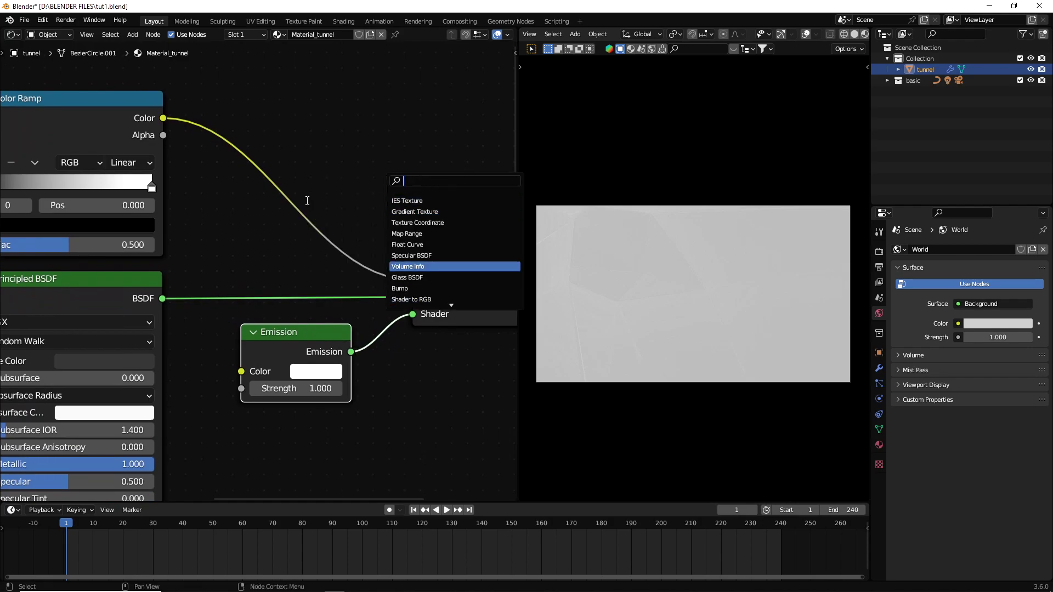
key(Escape)
key(shift+a)
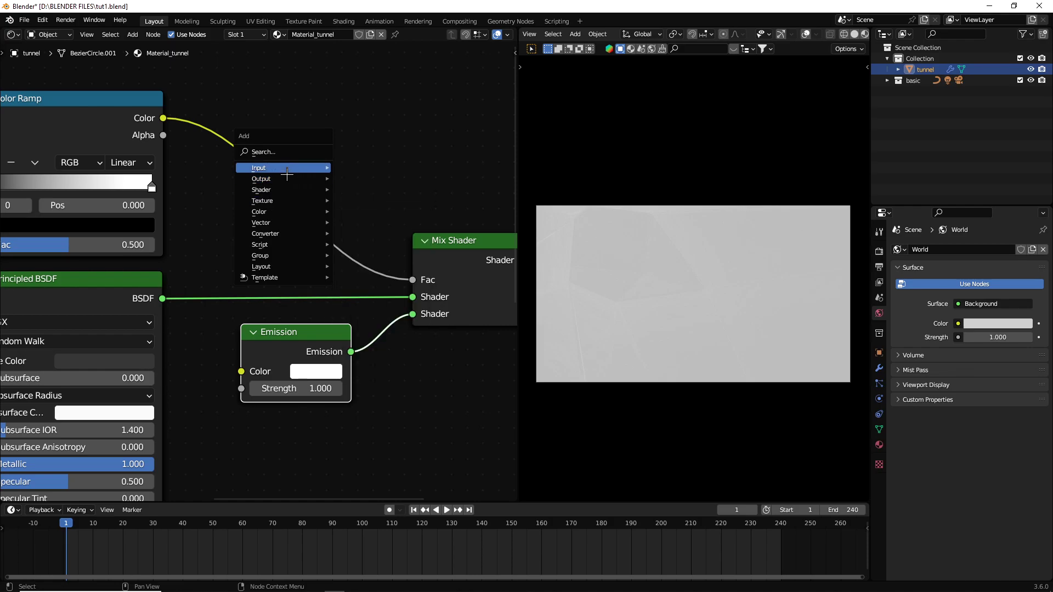
click(293, 152)
key(Escape)
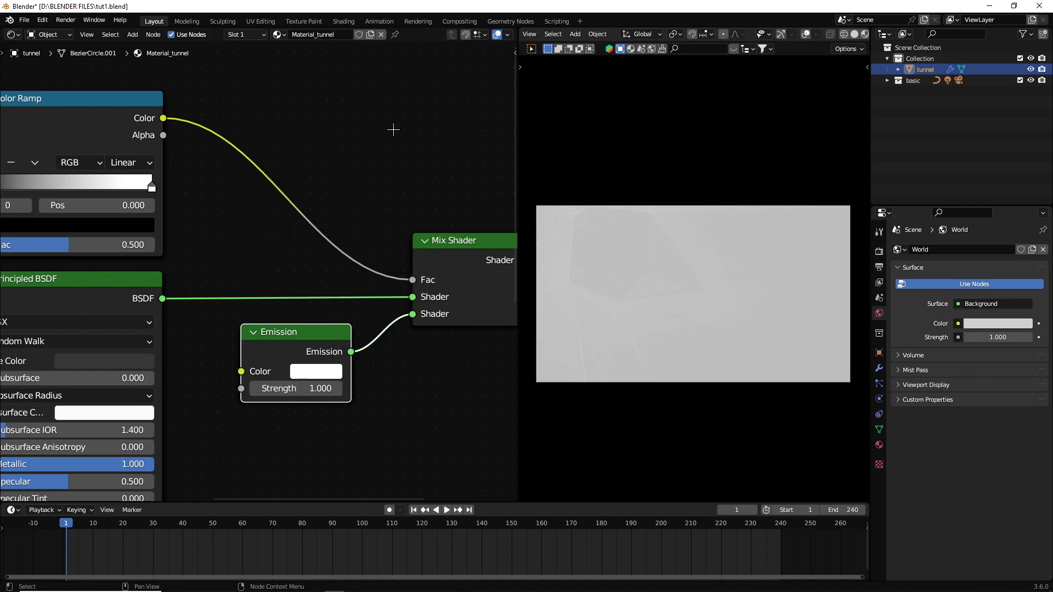
scroll(395, 129, down, 2)
scroll(357, 329, down, 1)
double_click(362, 367)
text(12)
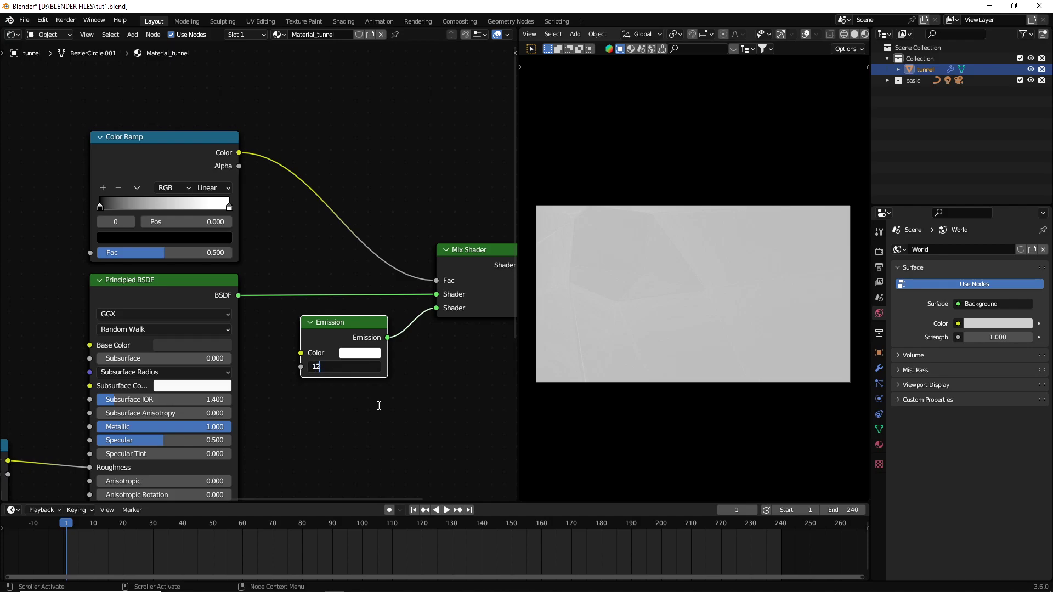
key(Return)
Step: Move the Color Ramp's black stop to 0.505 and make room left of the ramp
scroll(307, 307, down, 1)
middle_drag(260, 231, 281, 269)
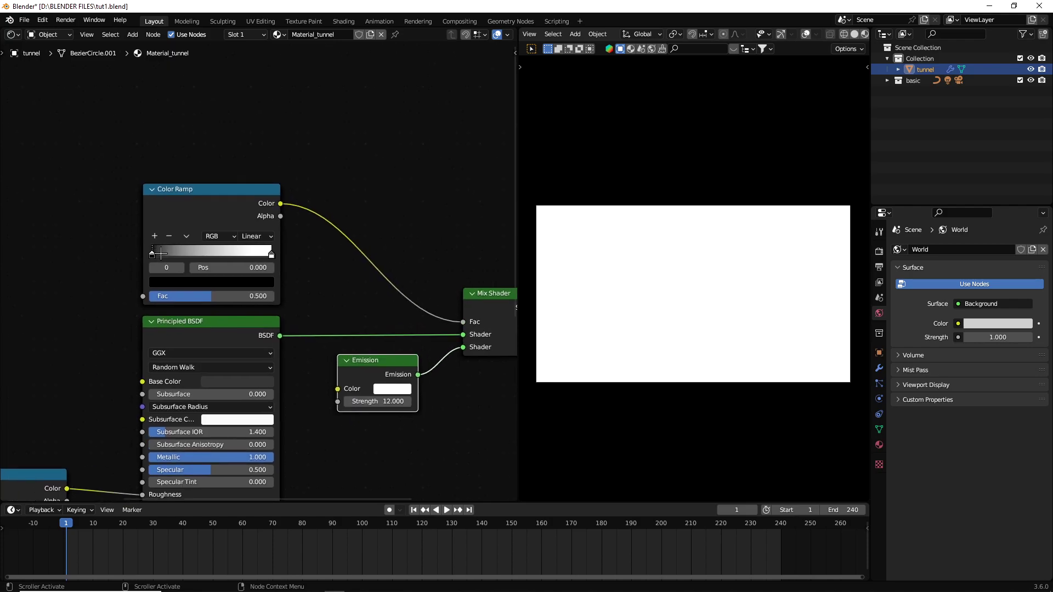
drag(199, 254, 214, 254)
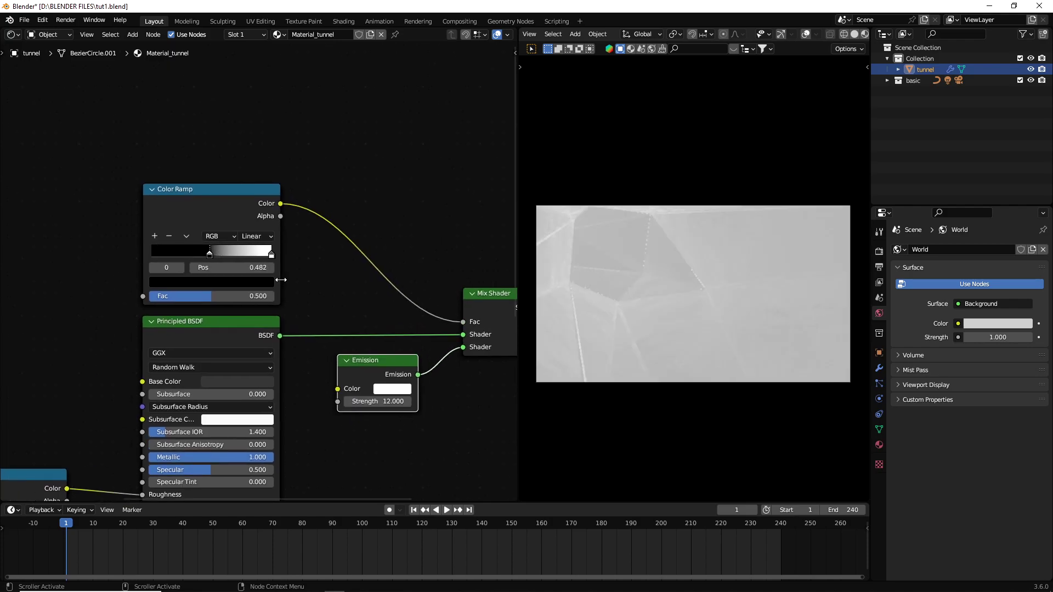
scroll(377, 311, down, 1)
middle_drag(377, 311, 465, 341)
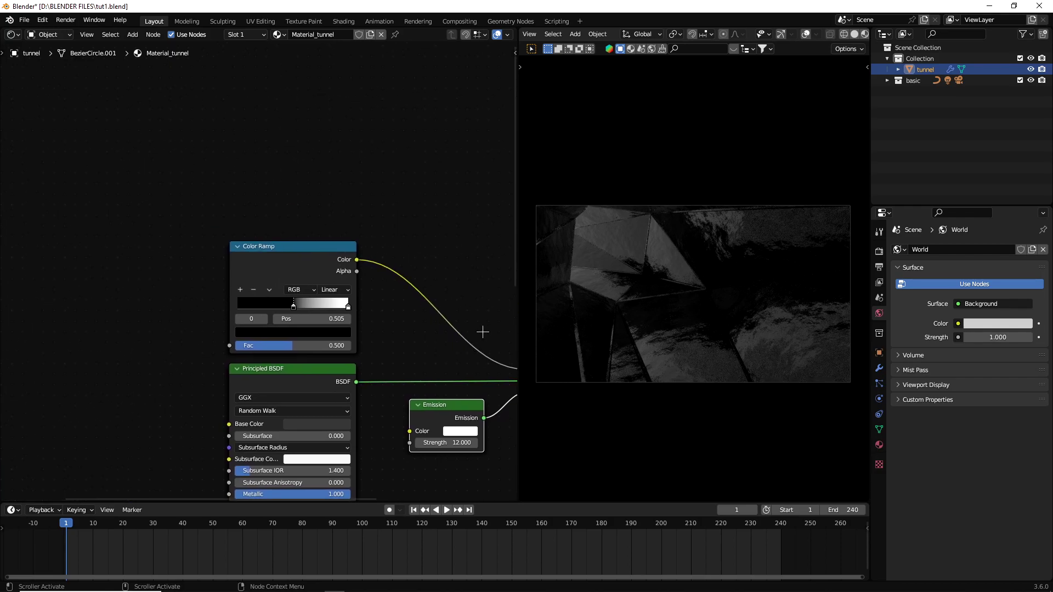
middle_drag(328, 236, 435, 207)
Step: Add a float Mix node and plug its Result into the Color Ramp Fac
key(shift+a)
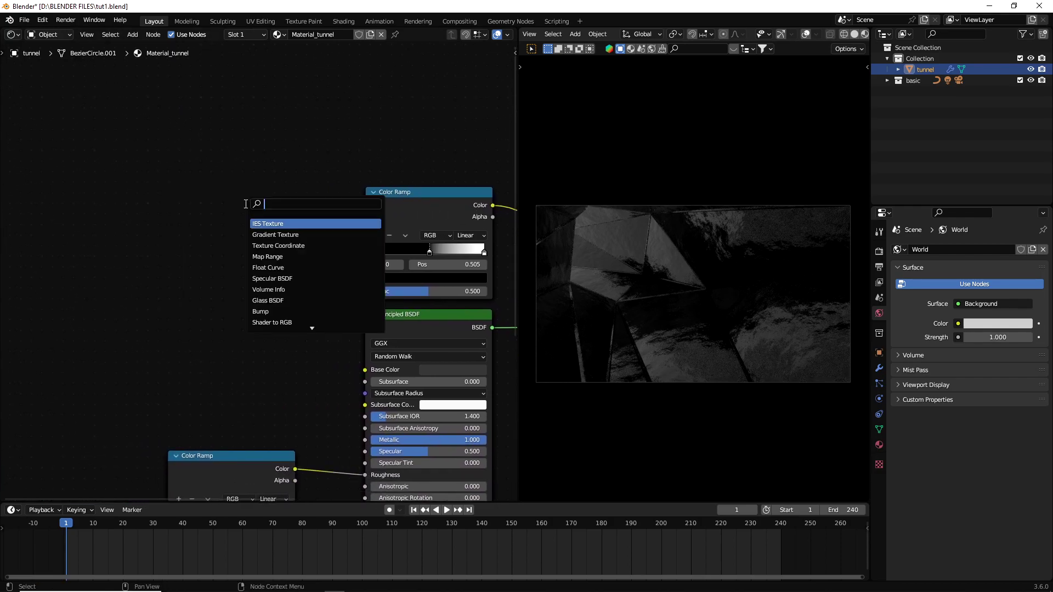
text(mix)
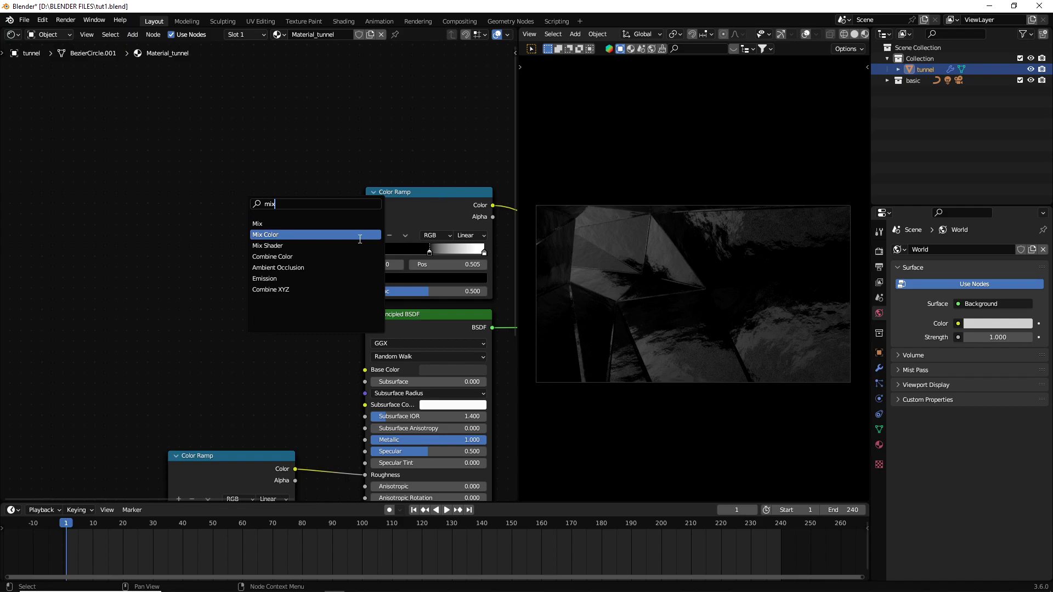
click(307, 223)
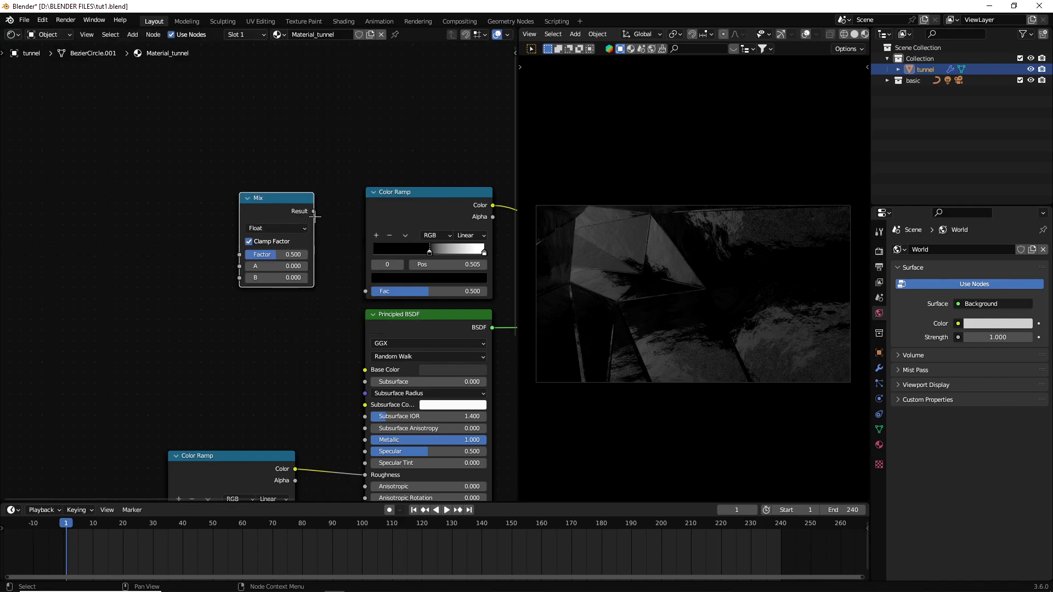
mouse_move(314, 211)
mouse_down()
mouse_move(387, 279)
mouse_move(373, 290)
mouse_up()
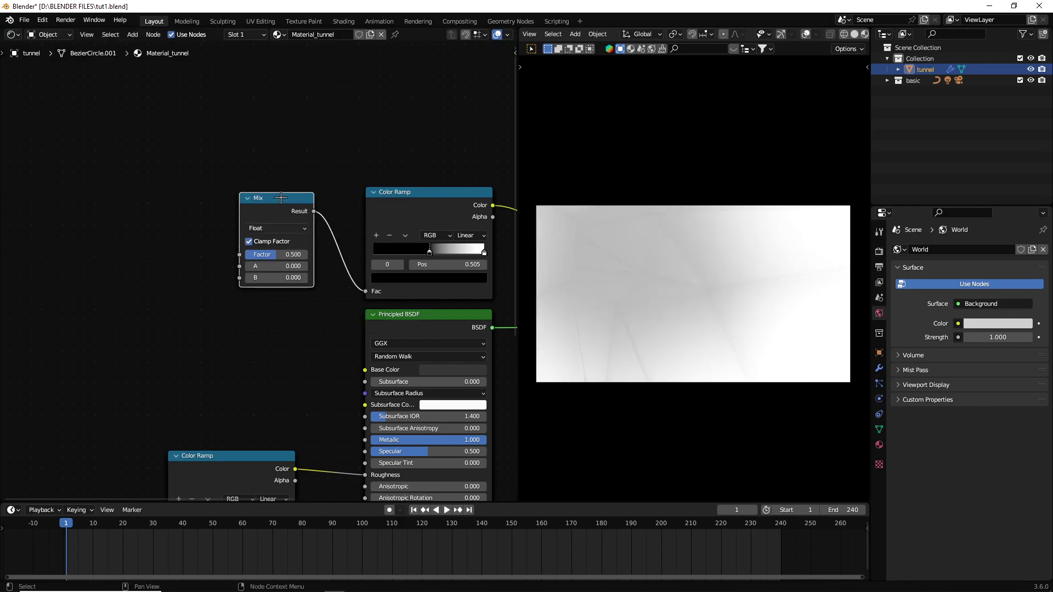
middle_drag(268, 175, 335, 169)
click(182, 187)
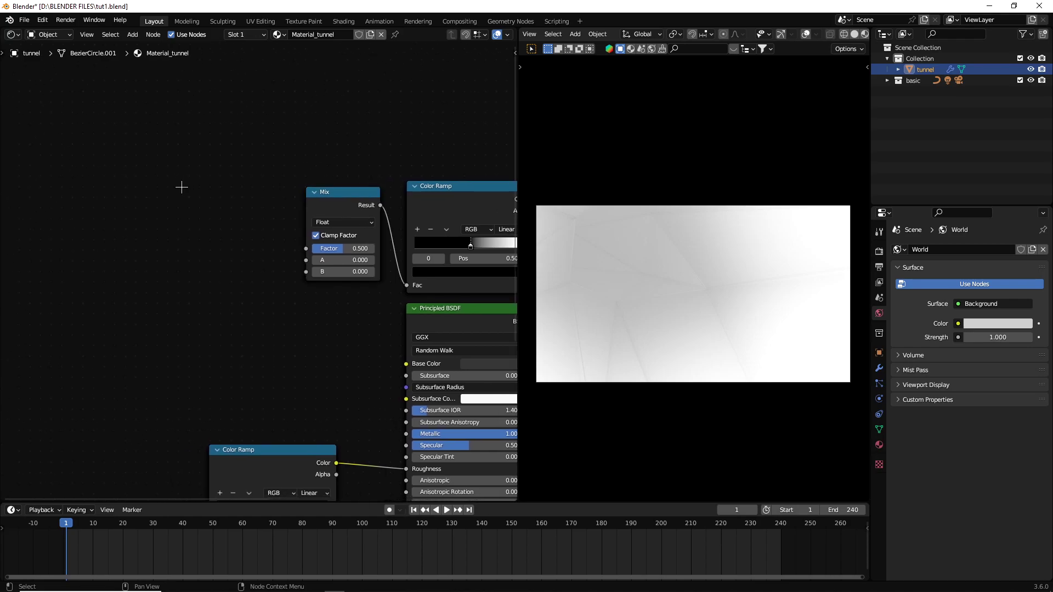
Step: Add a Voronoi Texture node and a Musgrave Texture node below it, left of the Mix node
key(shift+a)
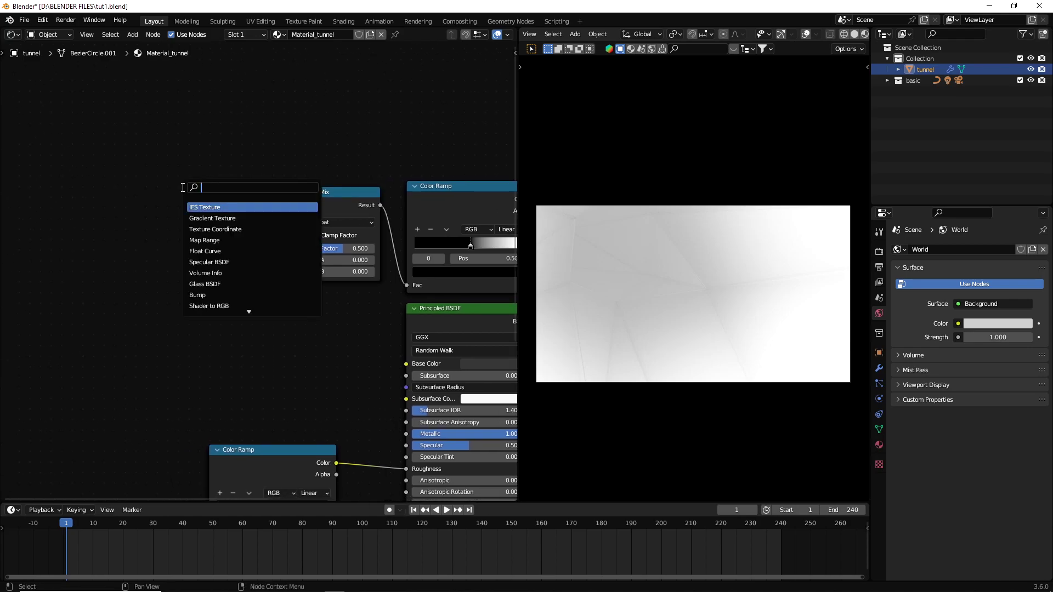
text(vo)
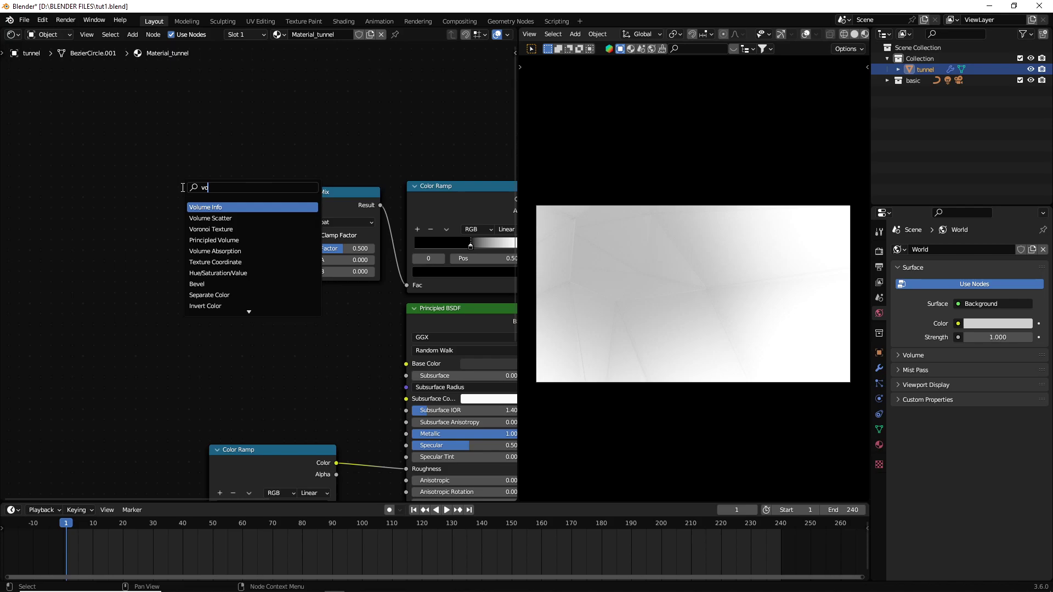
text(r)
click(221, 207)
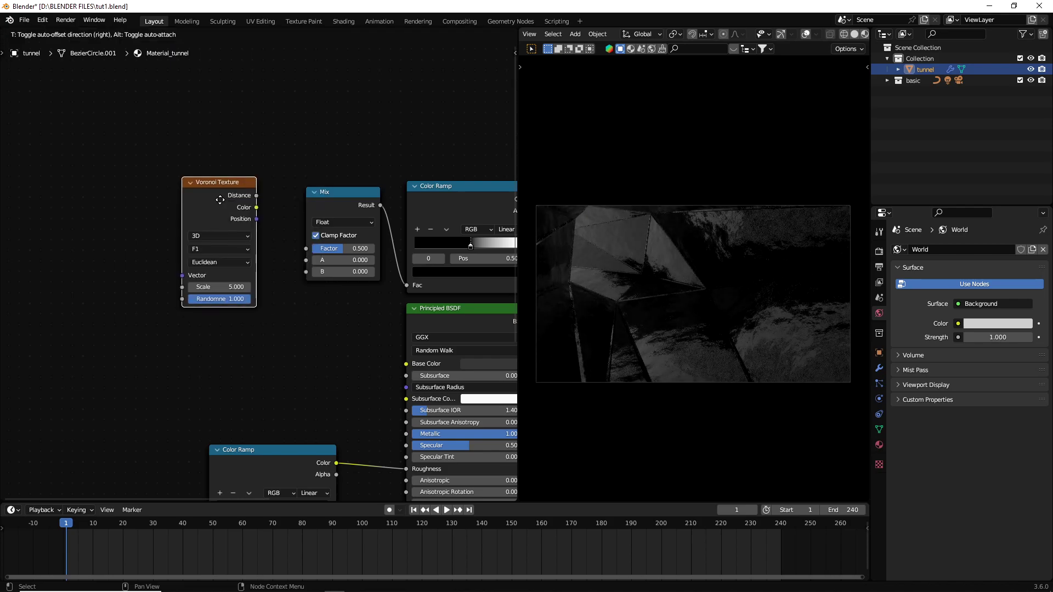
click(204, 151)
key(shift+a)
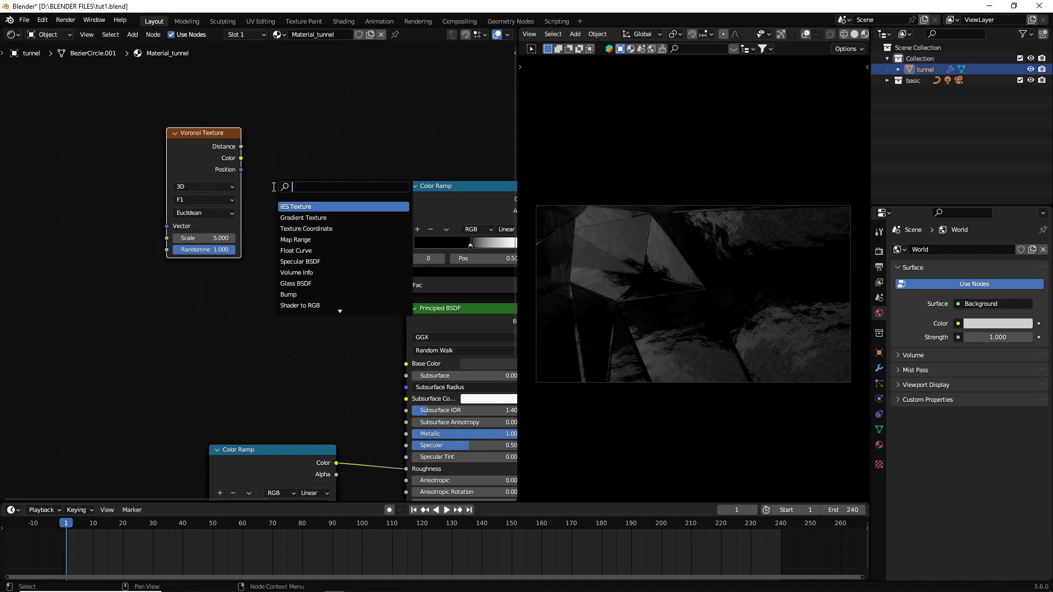
text(mus)
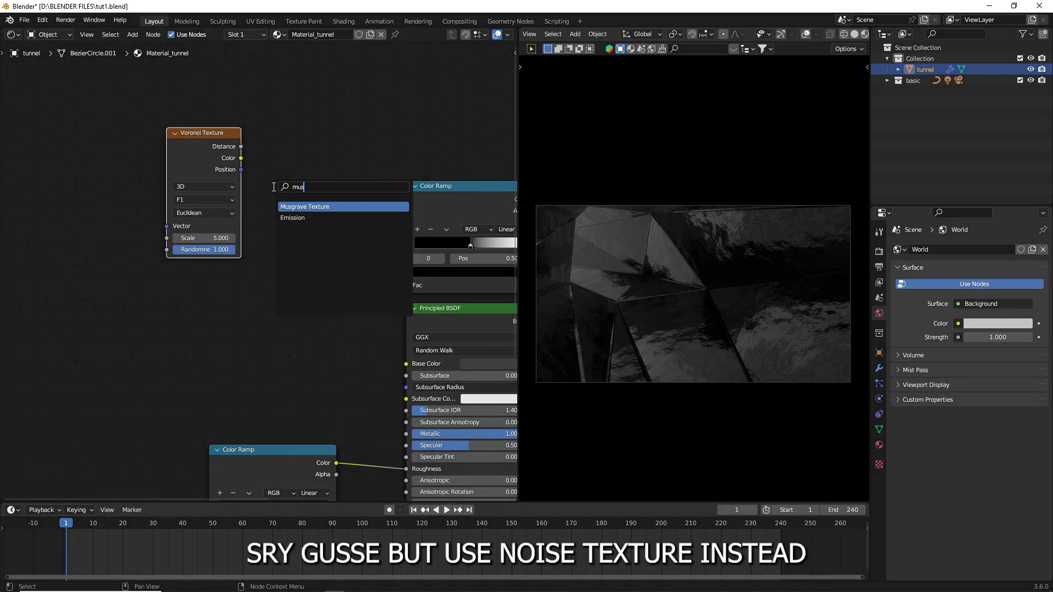
click(335, 207)
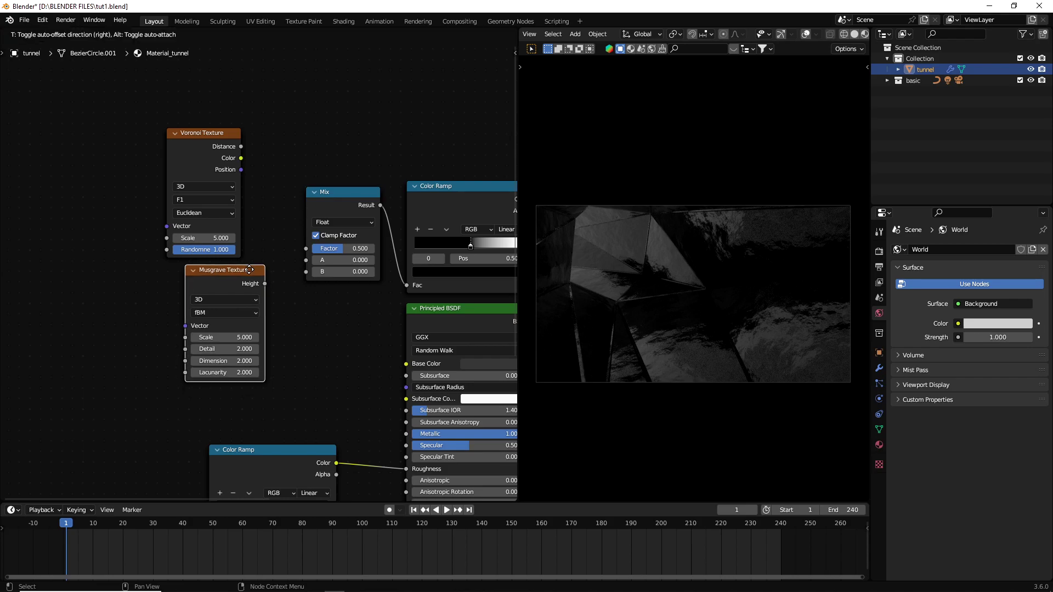
click(249, 270)
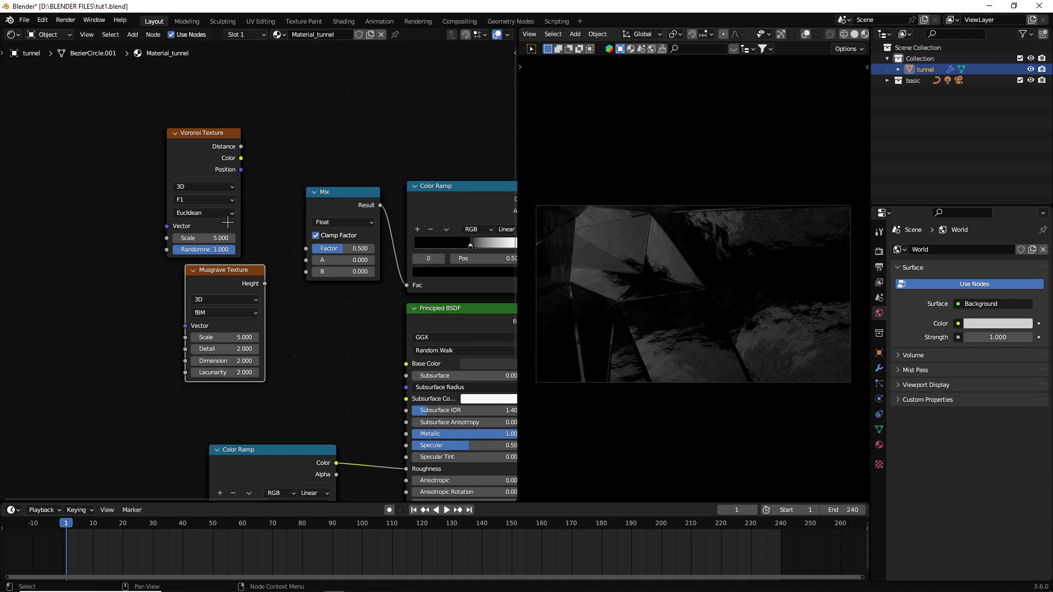
Step: Search Preferences add-ons for 'musg' including disabled ones, then close Preferences and return to Layout
click(42, 20)
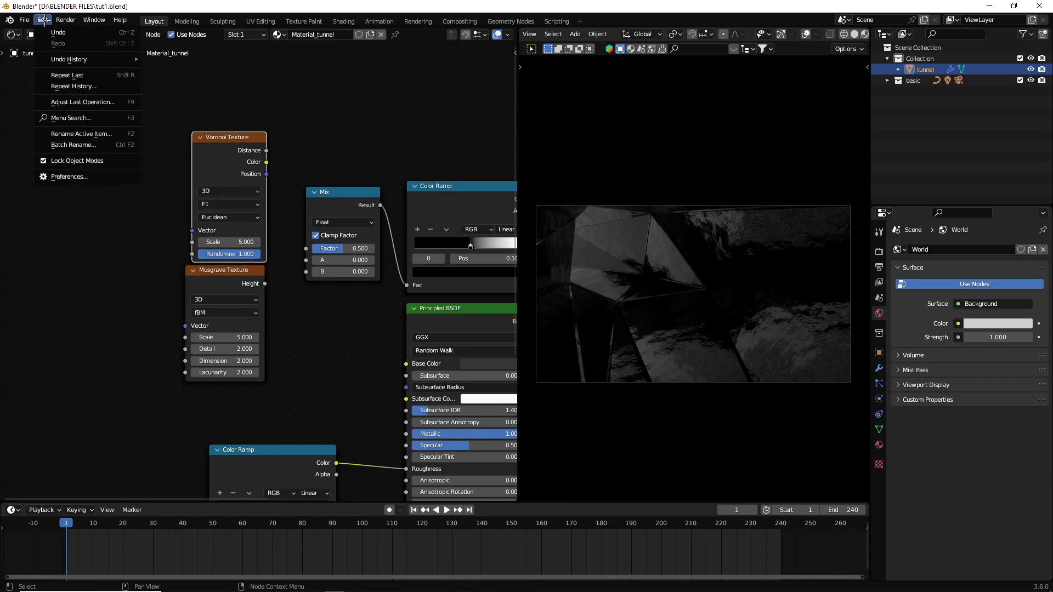
click(70, 177)
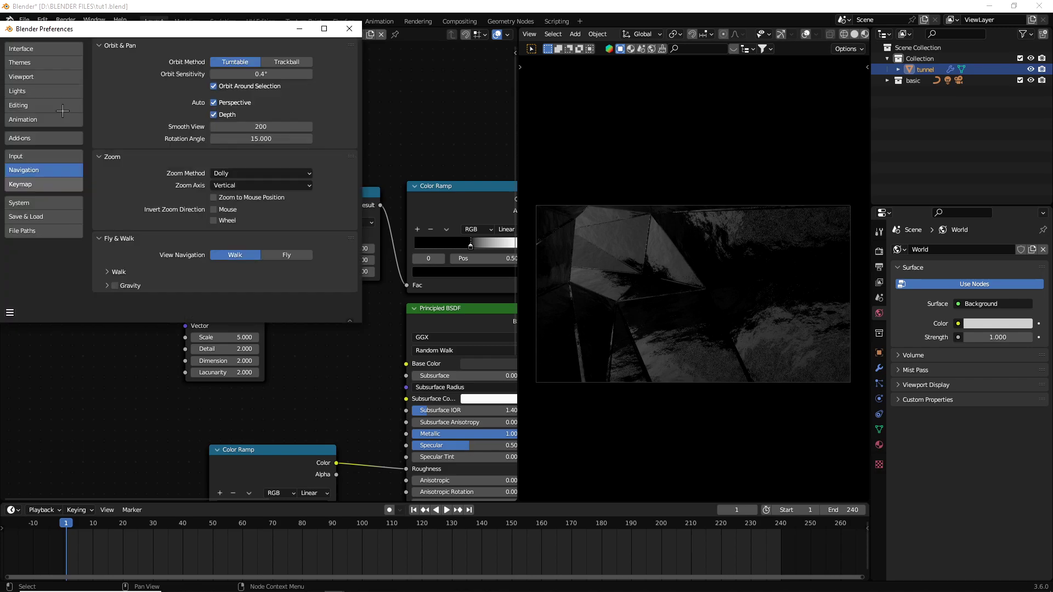
click(22, 141)
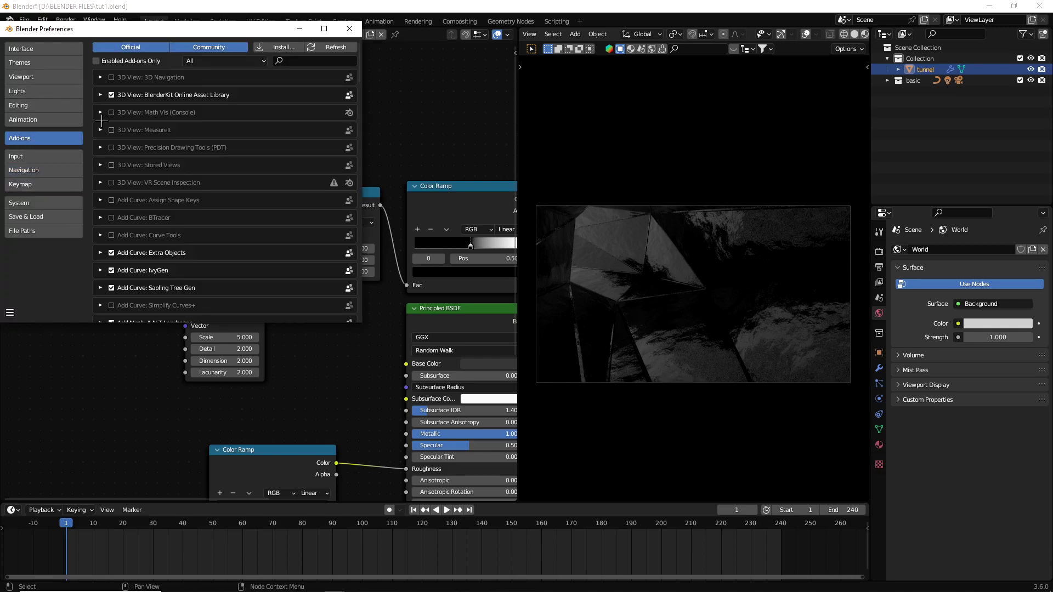
click(310, 58)
text(musg)
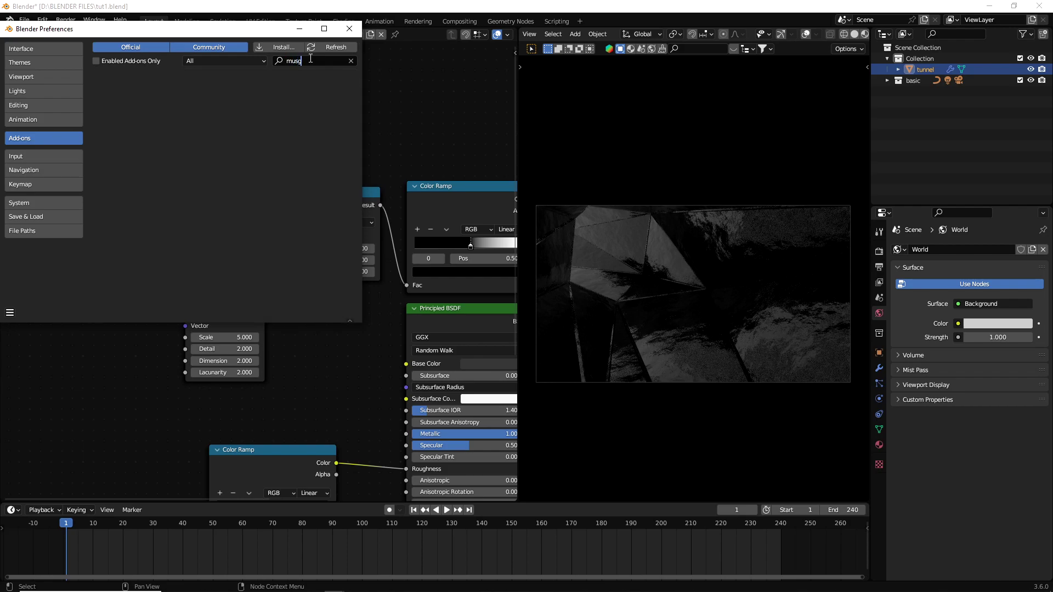
click(123, 59)
click(349, 28)
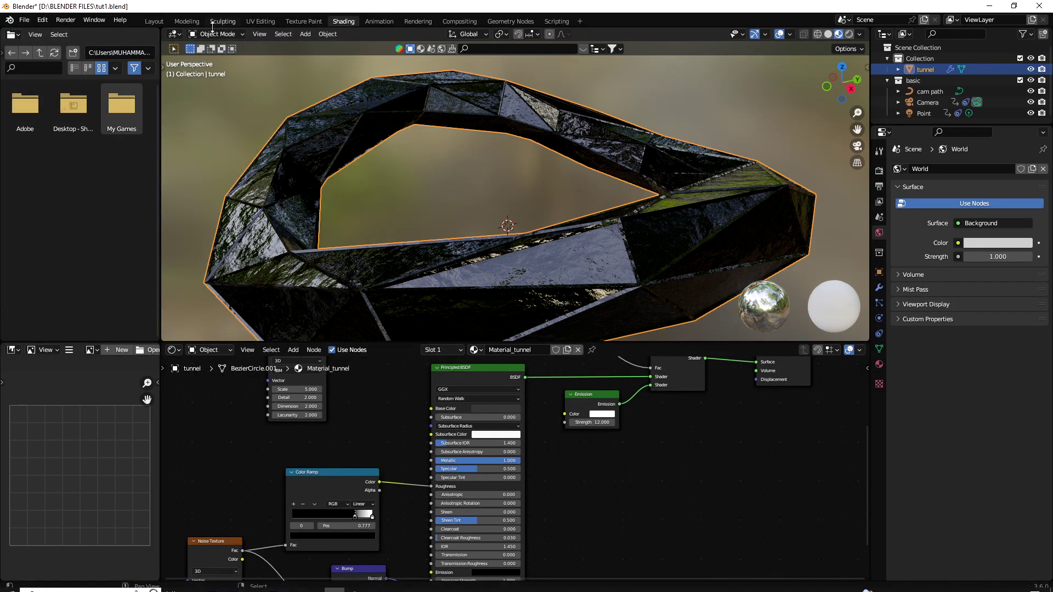
click(155, 22)
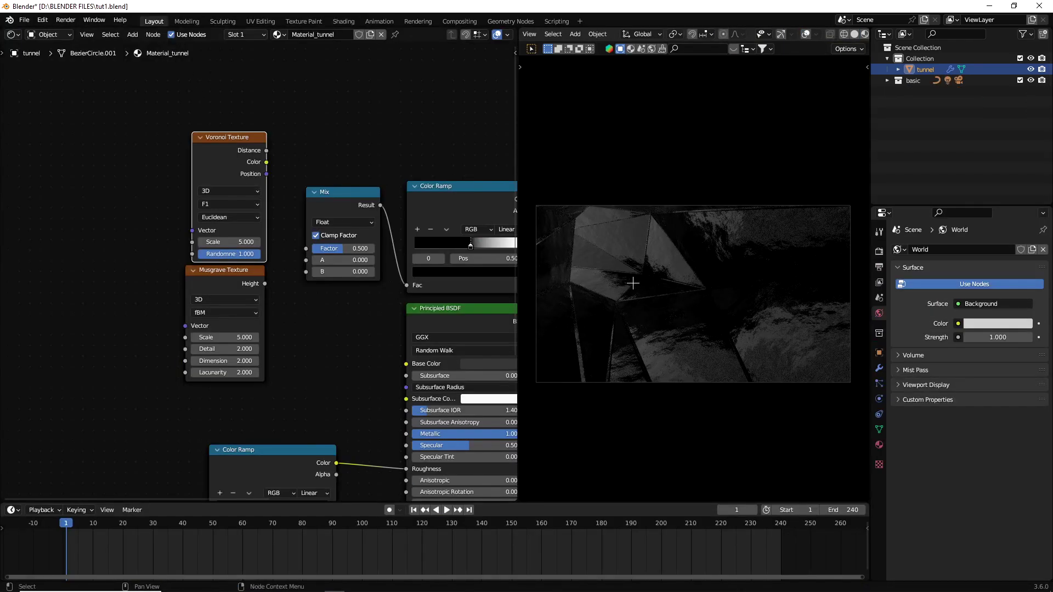
Step: Link the Voronoi Color output to the Mix node's A input and tidy the texture nodes
scroll(645, 293, up, 1)
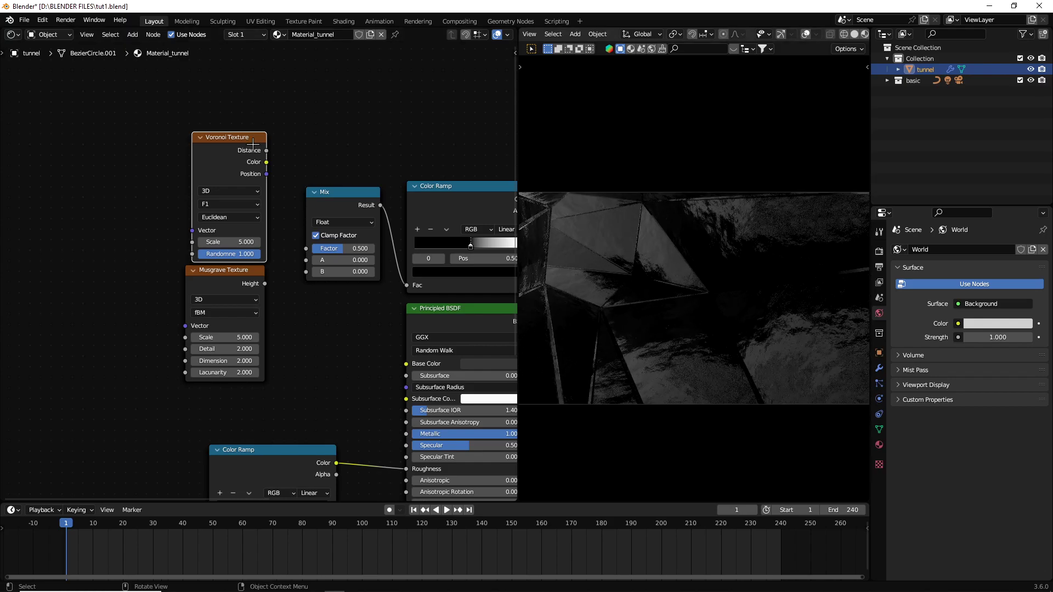
mouse_move(238, 137)
mouse_down()
mouse_move(241, 127)
mouse_move(304, 250)
mouse_up()
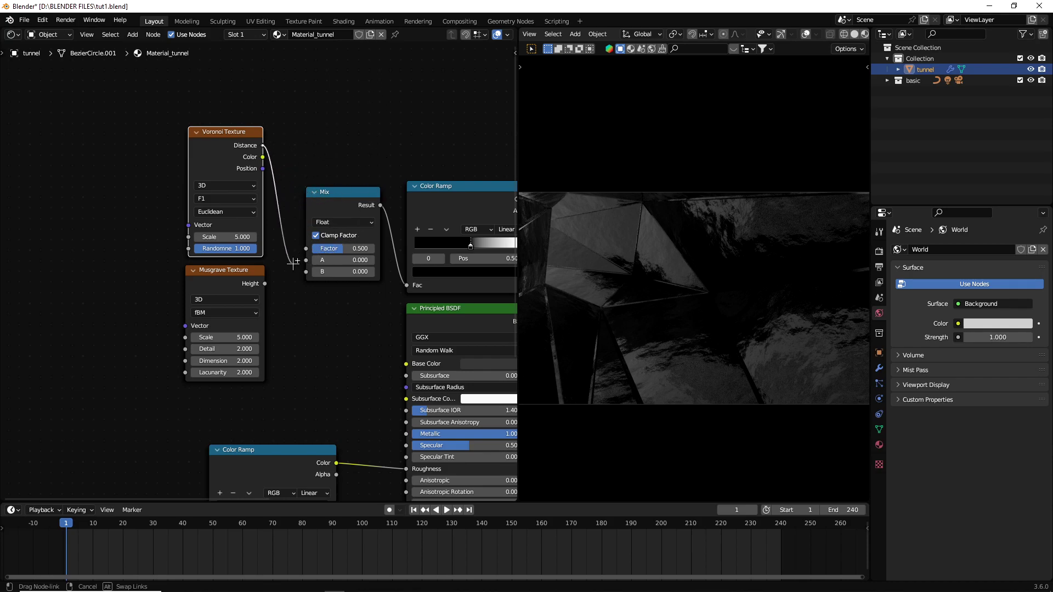
mouse_move(263, 157)
mouse_down()
mouse_move(307, 260)
mouse_move(322, 270)
mouse_move(307, 271)
mouse_up()
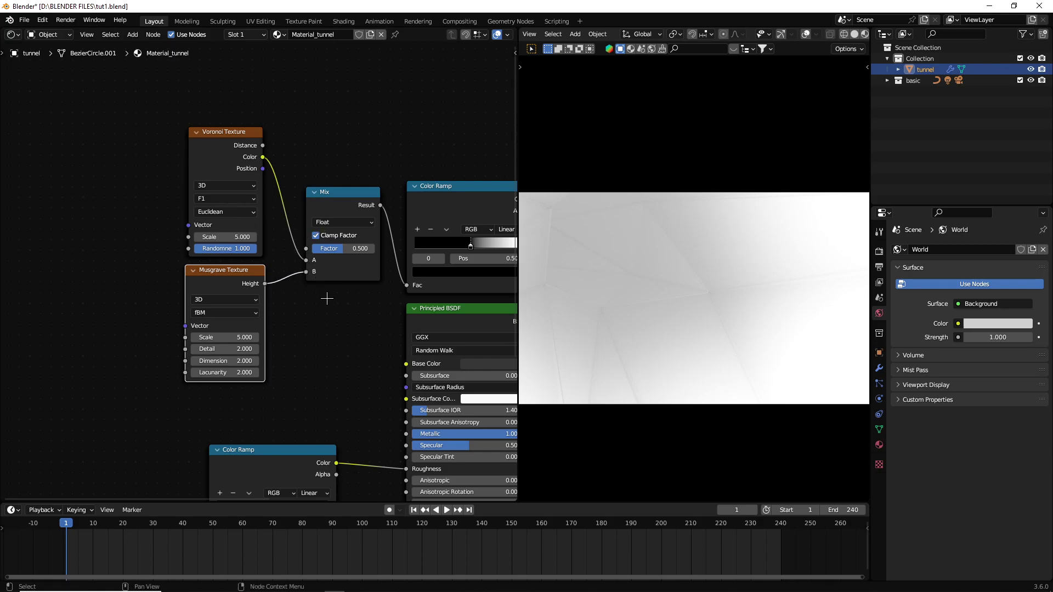
scroll(289, 299, up, 2)
drag(213, 273, 218, 281)
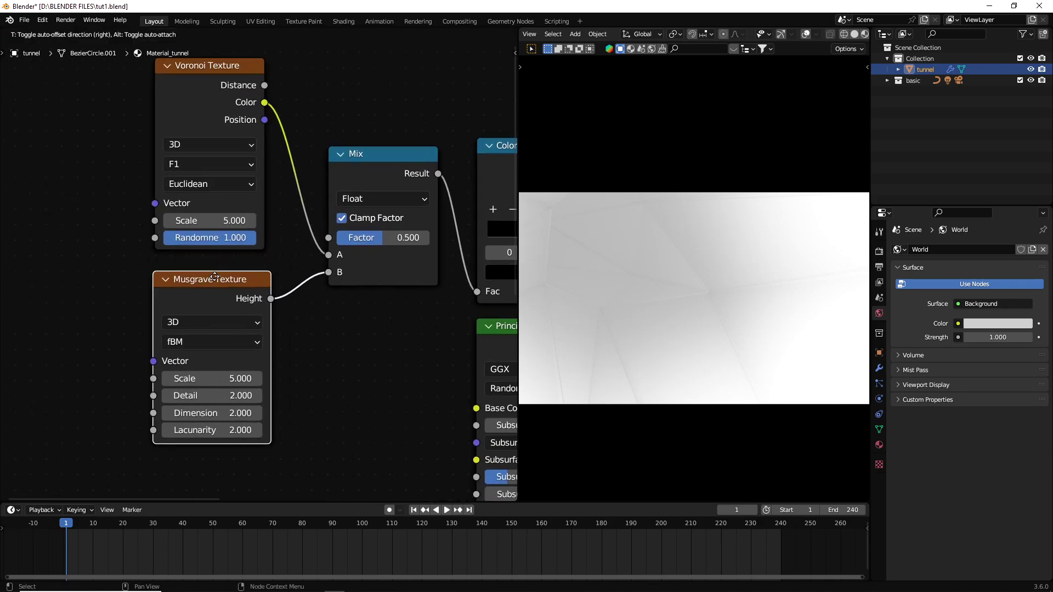
drag(202, 73, 218, 87)
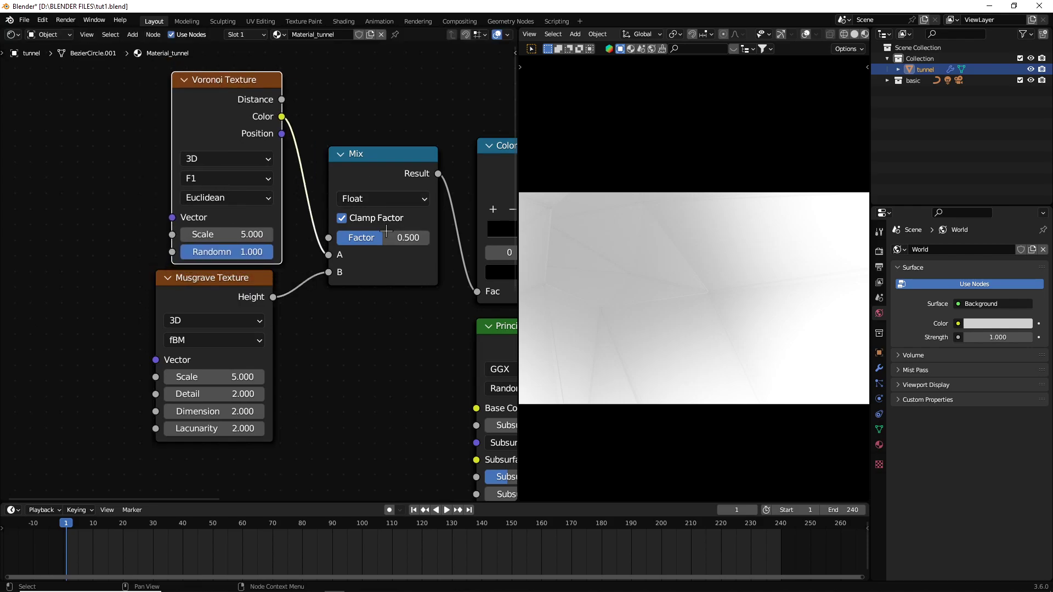
drag(258, 211, 244, 205)
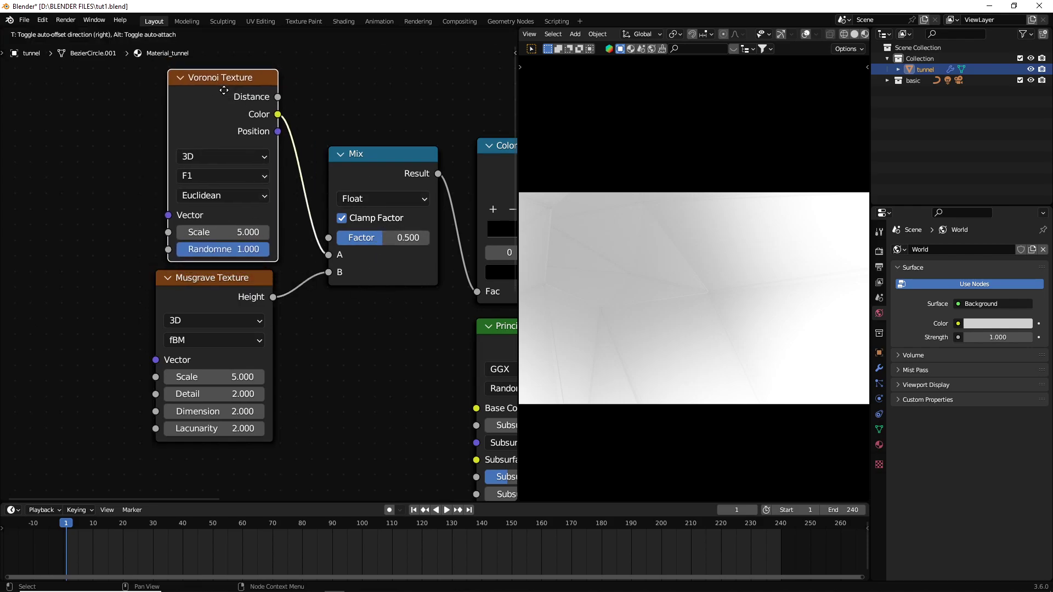
Step: Set the Voronoi distance metric to Minkowski
click(212, 188)
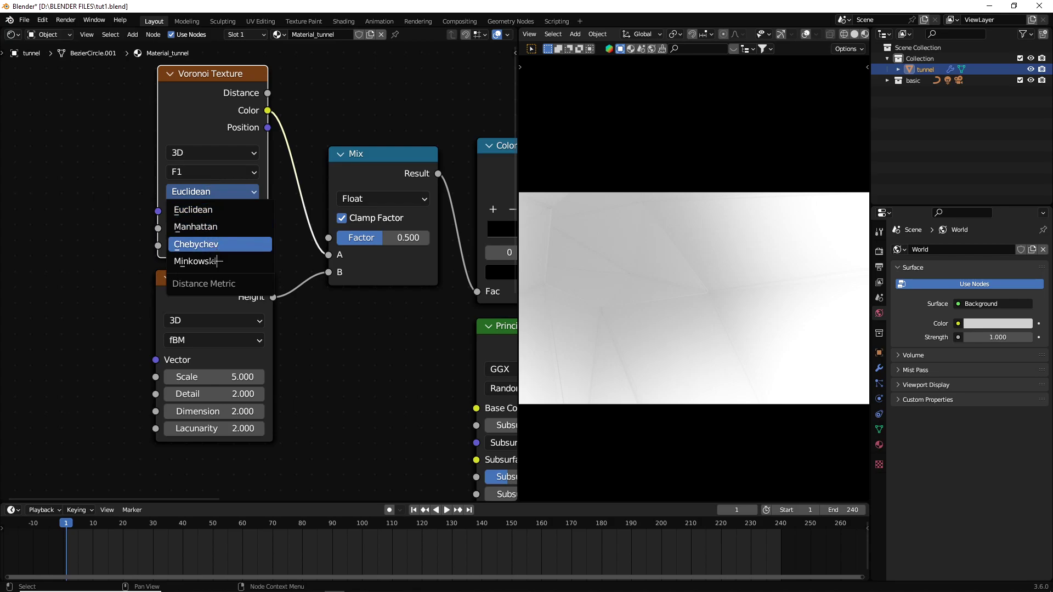
click(196, 260)
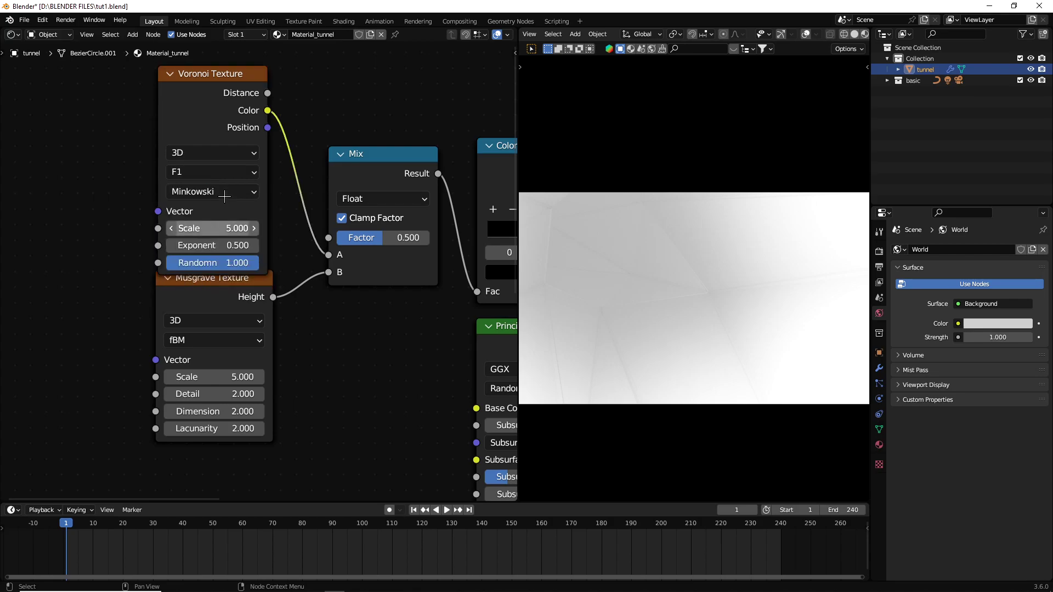
scroll(200, 75, down, 1)
scroll(201, 75, up, 1)
drag(200, 75, 200, 60)
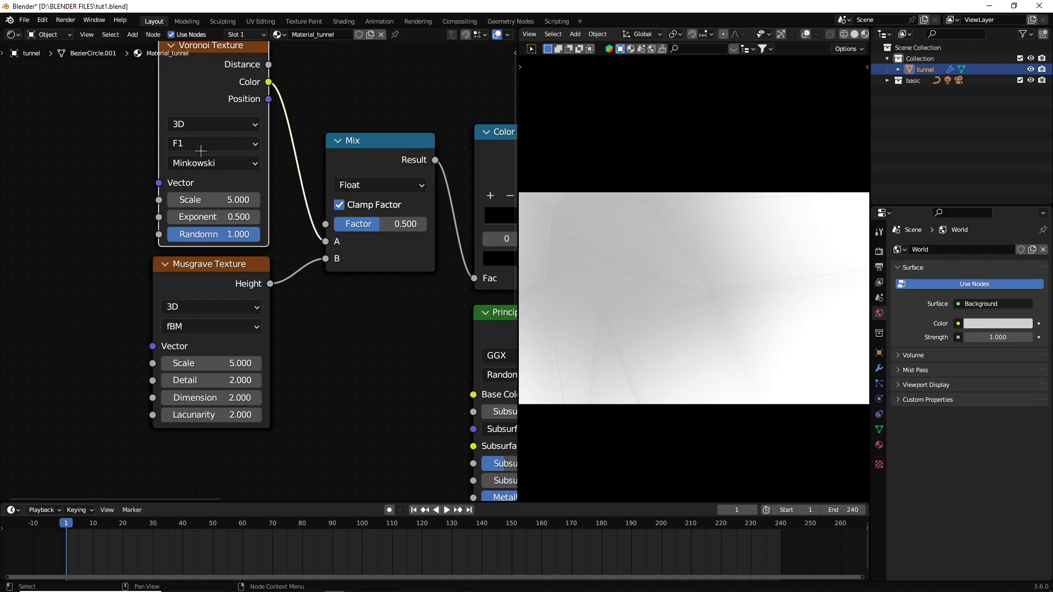
click(215, 164)
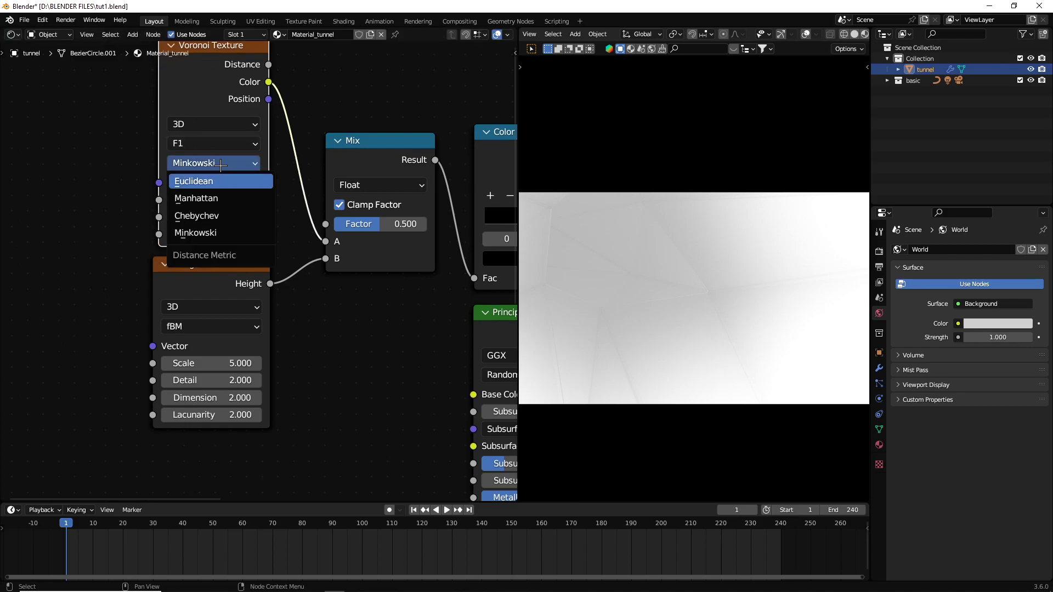
click(220, 181)
click(215, 163)
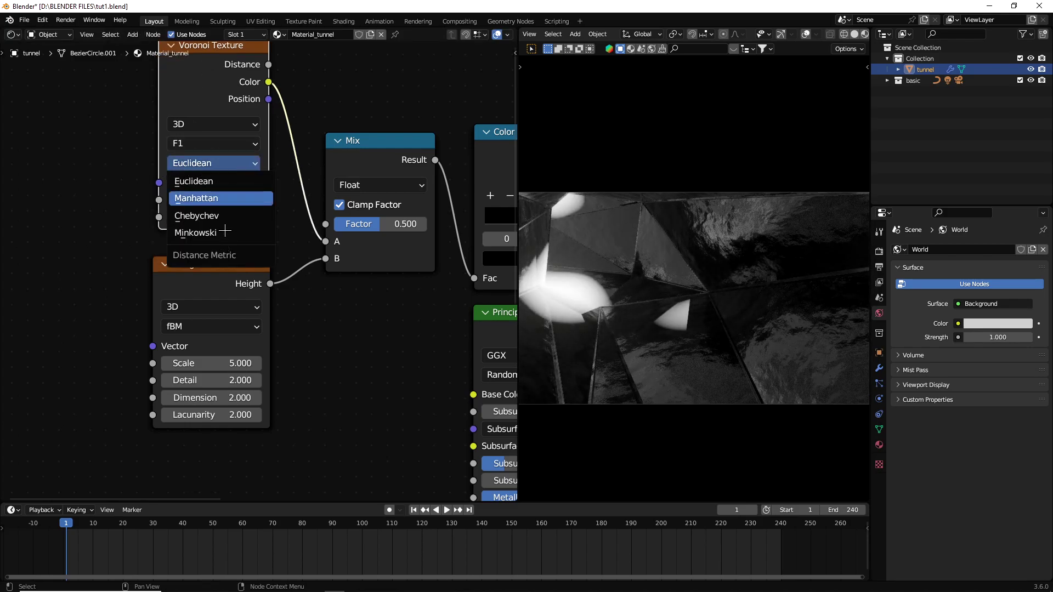
click(246, 236)
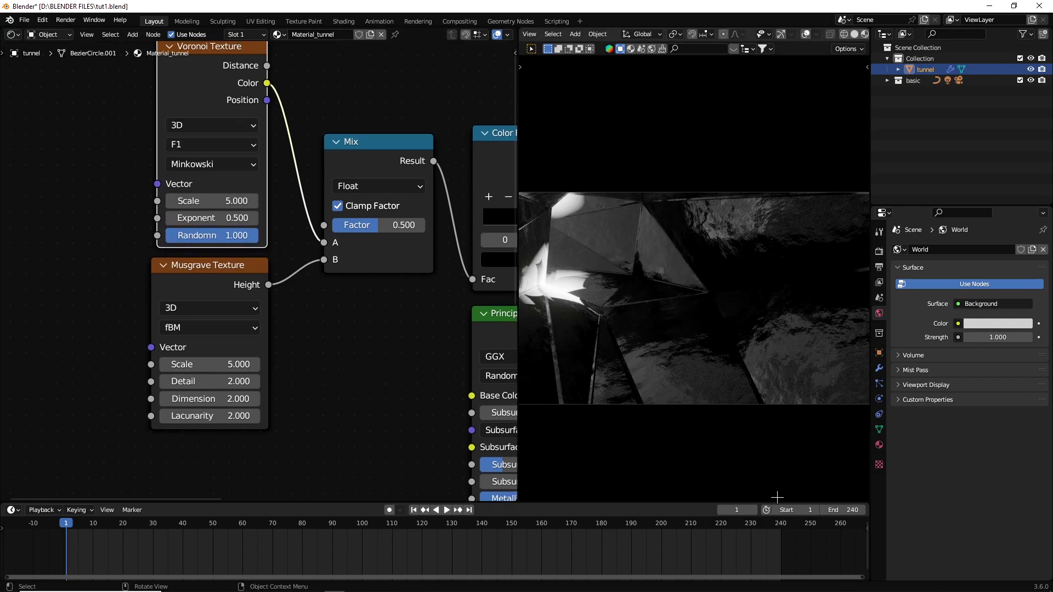
Step: Play the animation to preview the material, then return to frame 1
key(space)
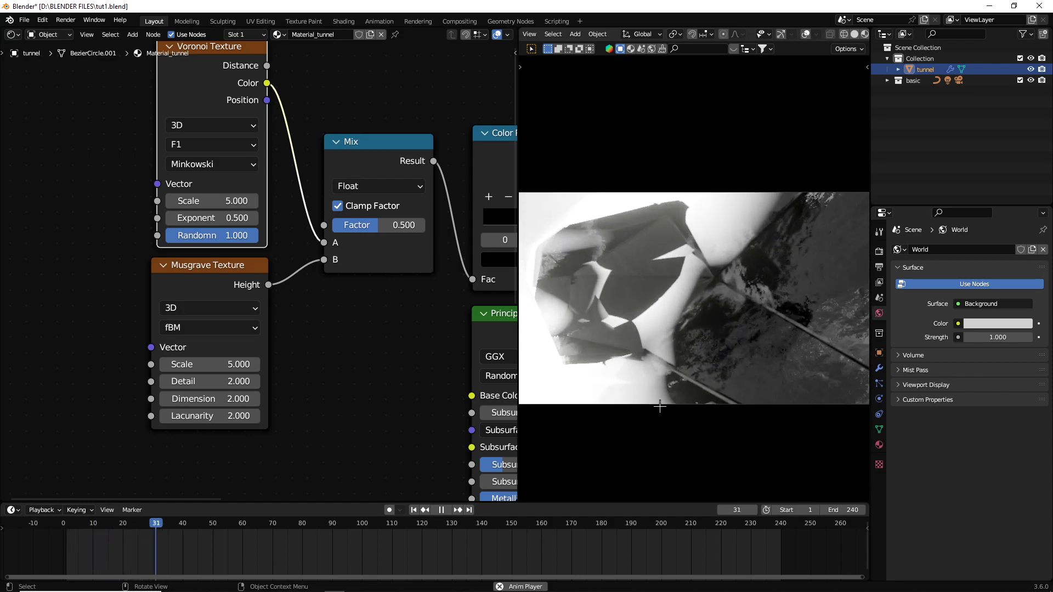
key(space)
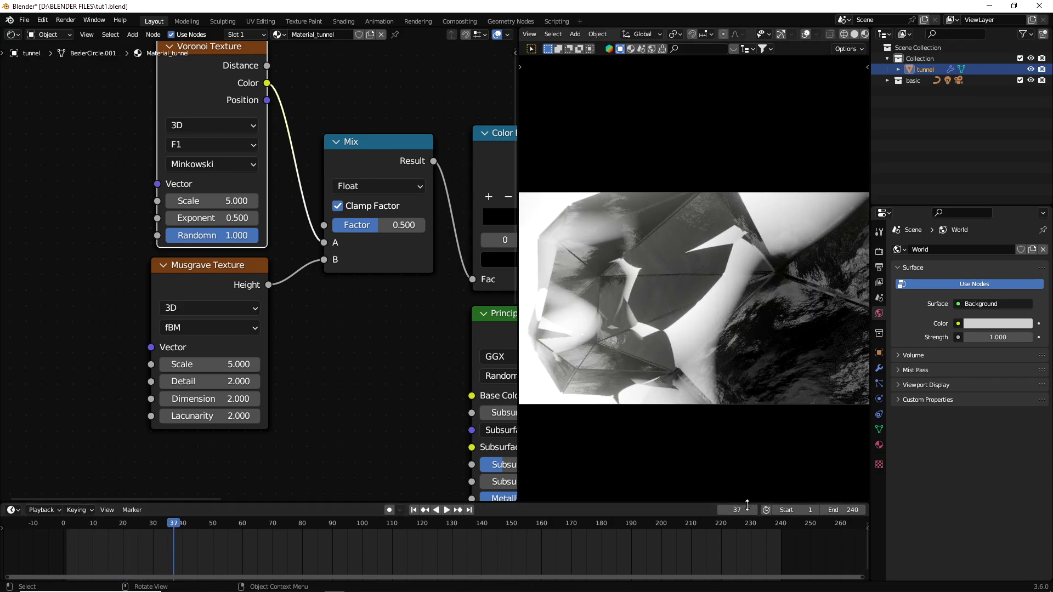
text(1)
key(Return)
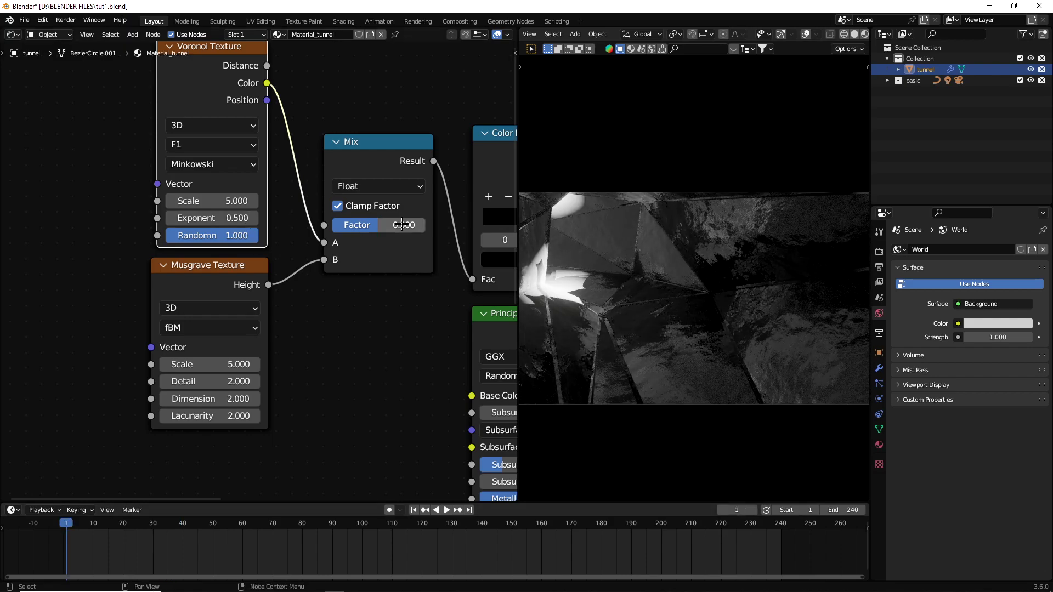
Step: Raise the Mix factor to 0.525 and set the Musgrave lacunarity to 1 and adjust its detail
mouse_move(384, 225)
mouse_down()
mouse_move(393, 225)
mouse_move(344, 225)
mouse_move(422, 225)
mouse_move(336, 225)
mouse_move(382, 225)
mouse_up()
click(219, 365)
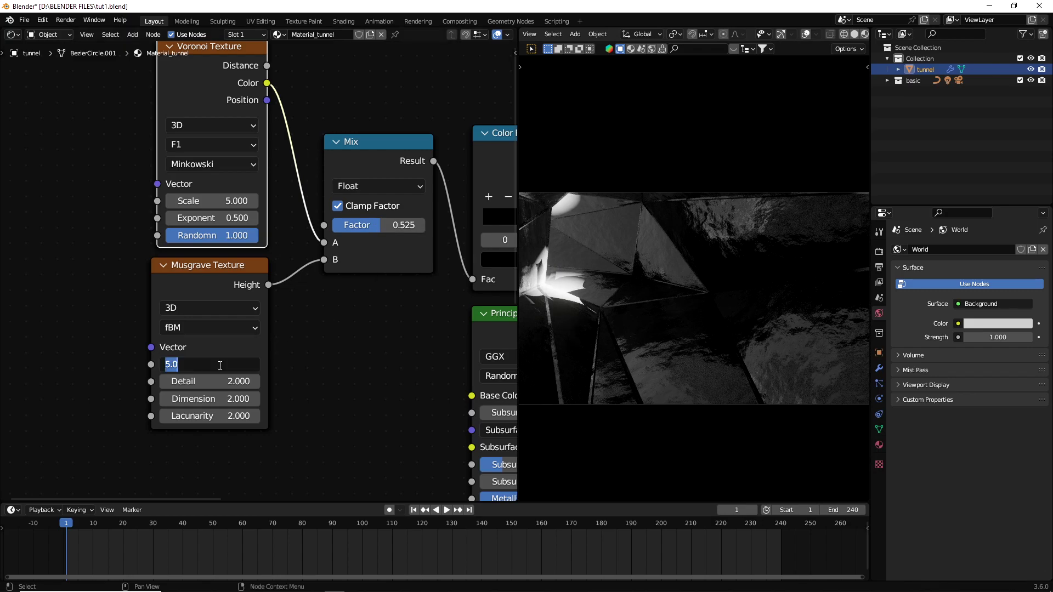
key(Escape)
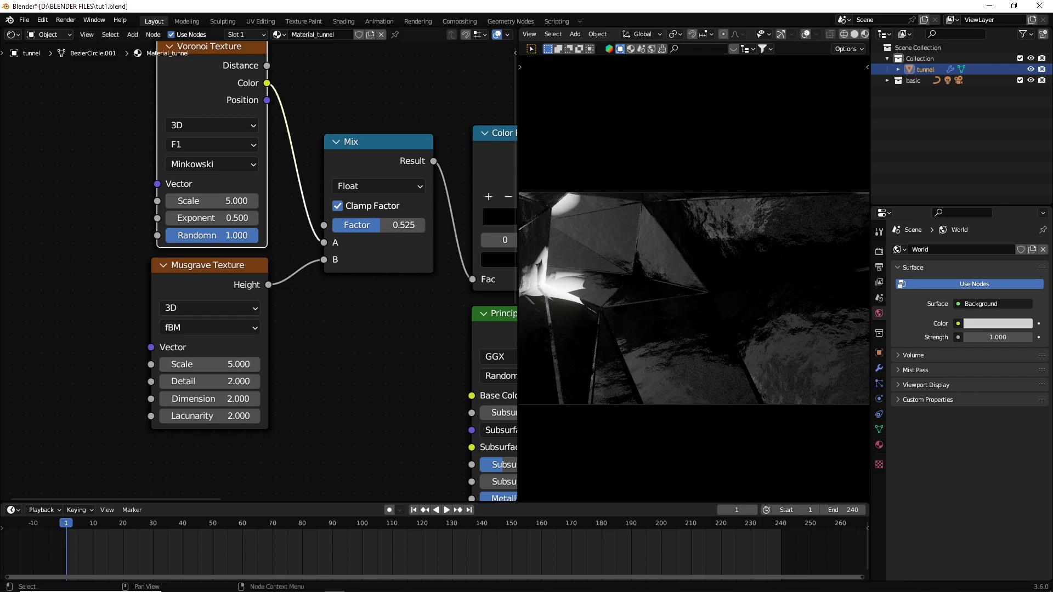
key(BackSpace)
click(221, 415)
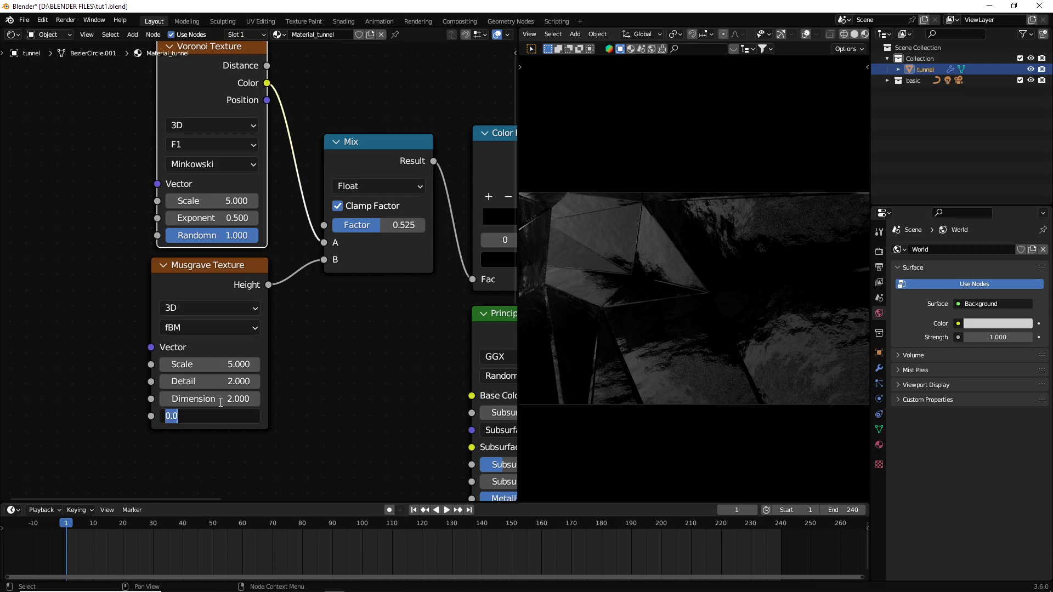
key(Return)
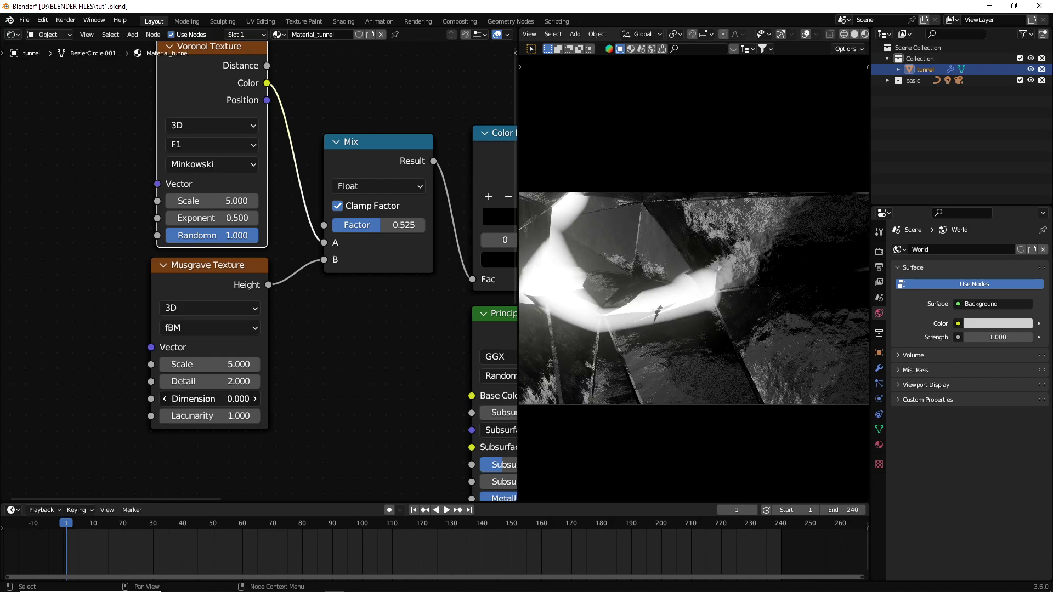
click(236, 379)
text(12)
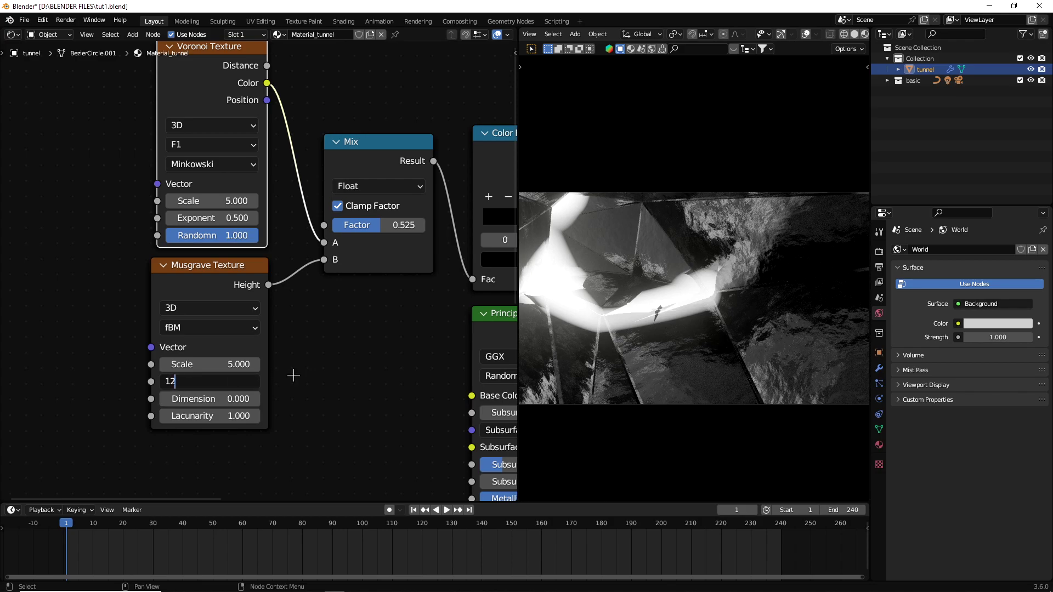
key(Return)
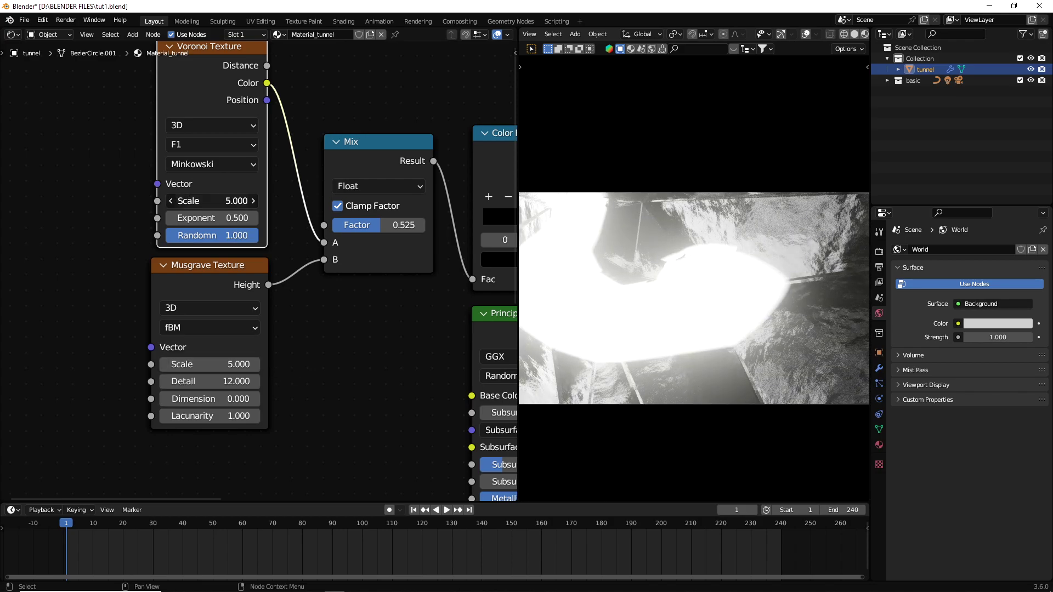
Step: Increase the Voronoi scale and set the Musgrave scale to 1
drag(211, 200, 263, 201)
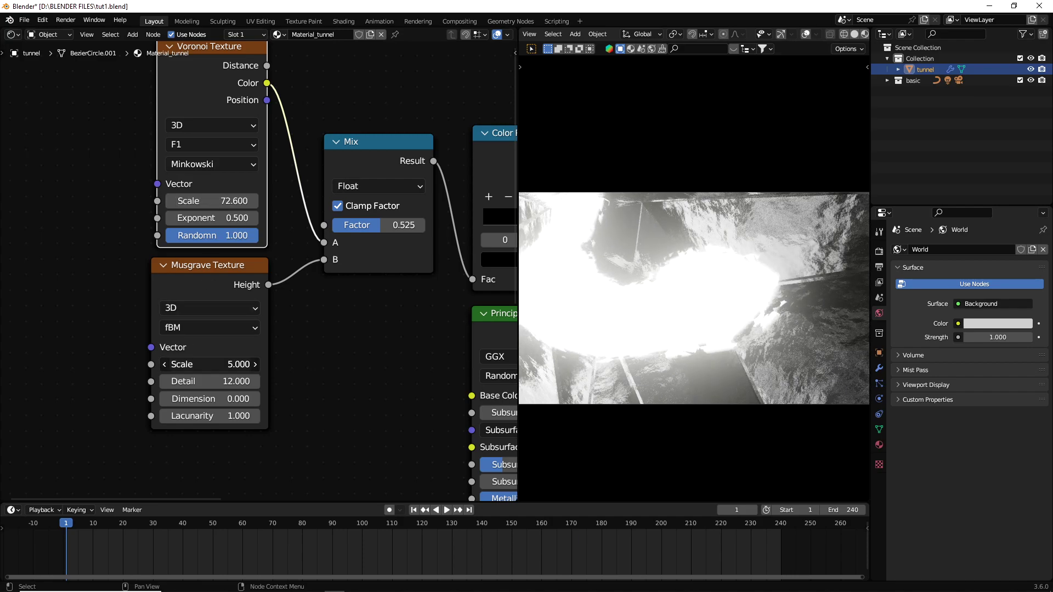
drag(211, 365, 187, 364)
click(212, 364)
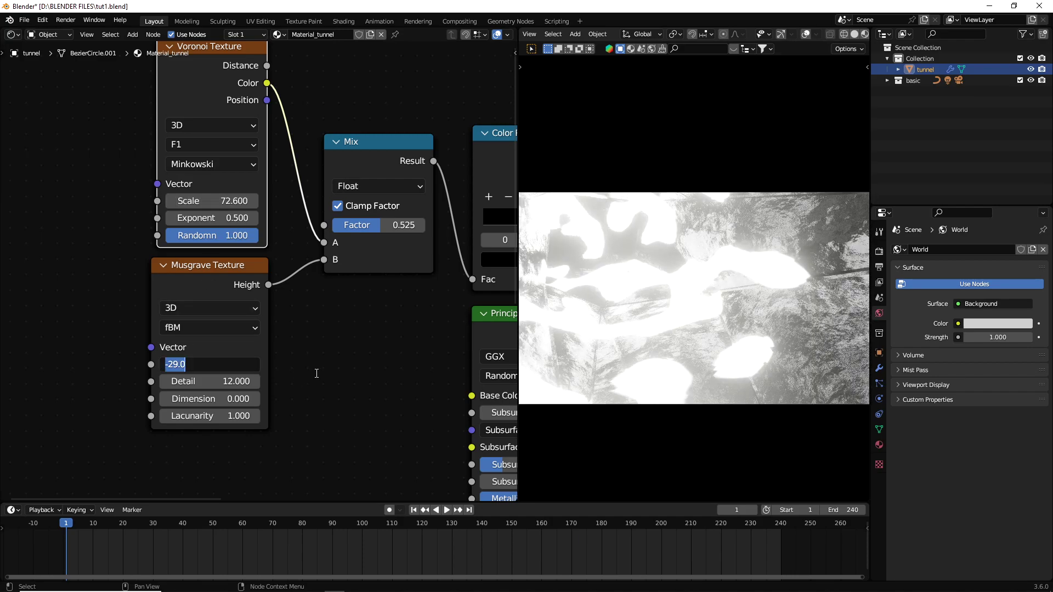
text(0)
key(Return)
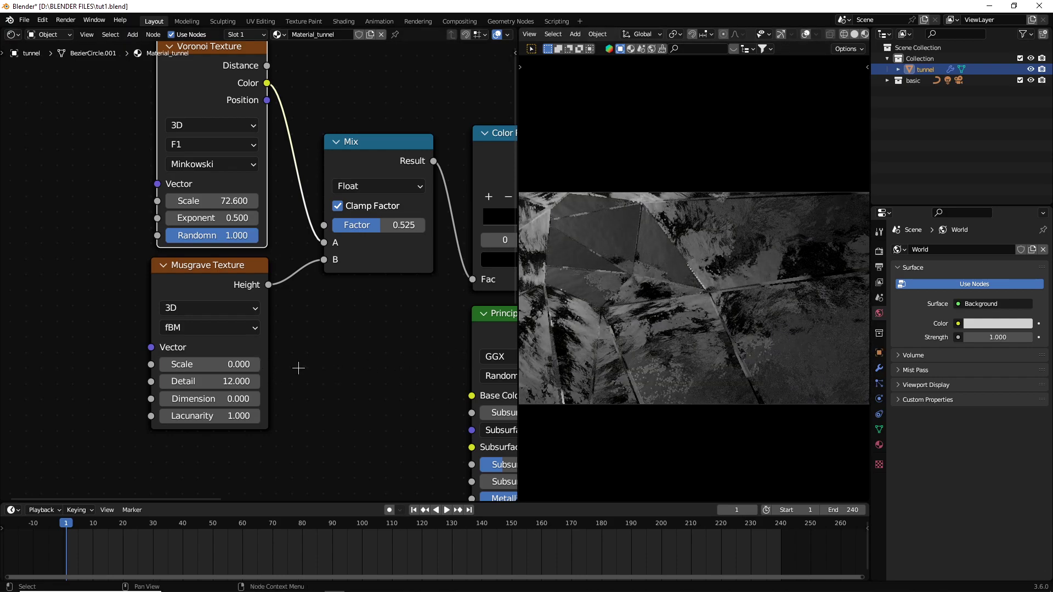
click(255, 364)
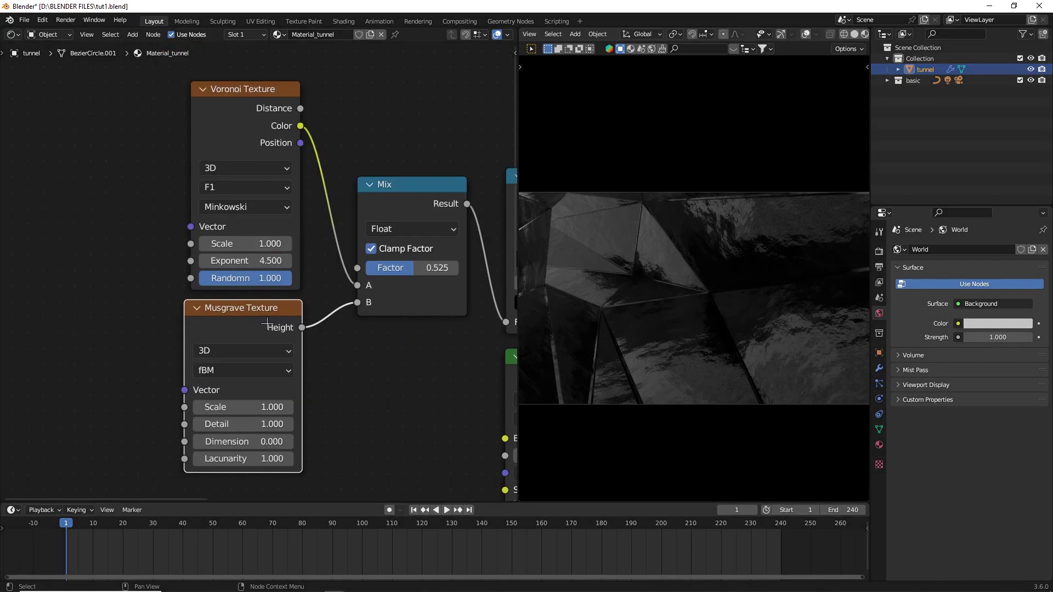
Step: Replace the Musgrave node with a Noise Texture whose Fac feeds the Mix node's B input
key(x)
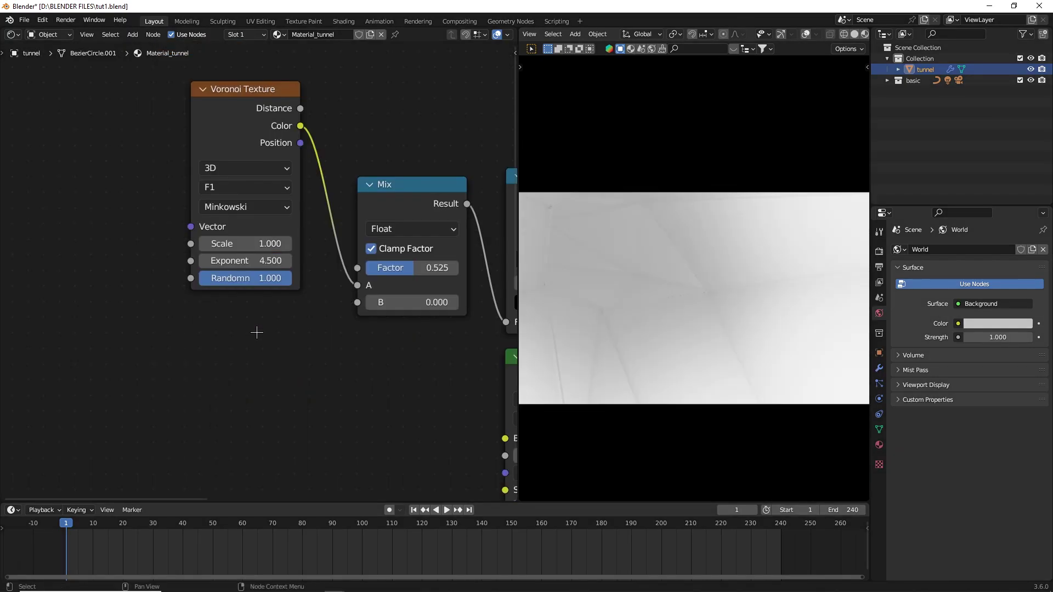
key(shift+a)
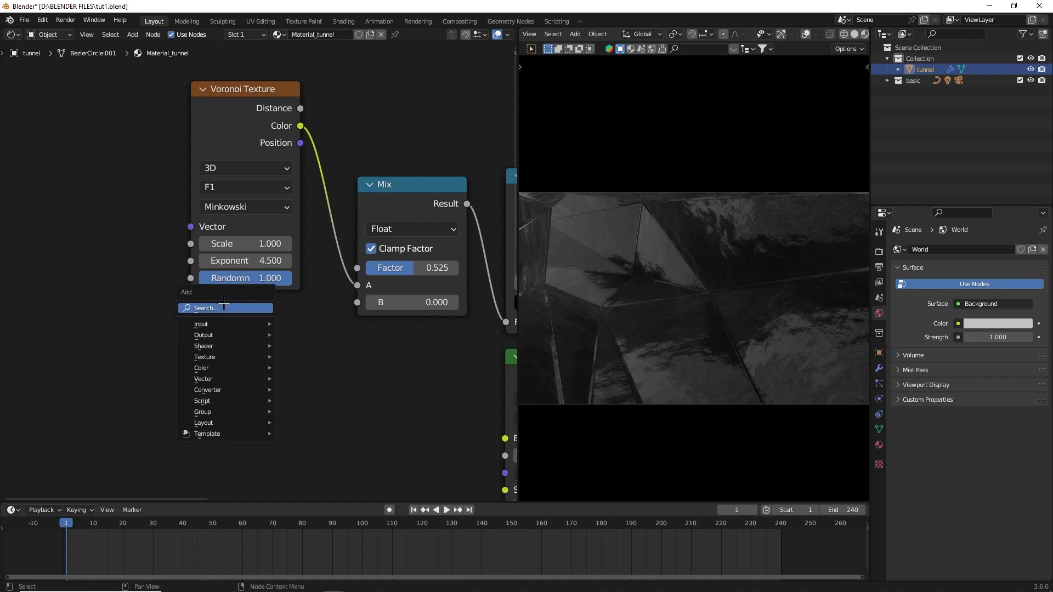
click(226, 303)
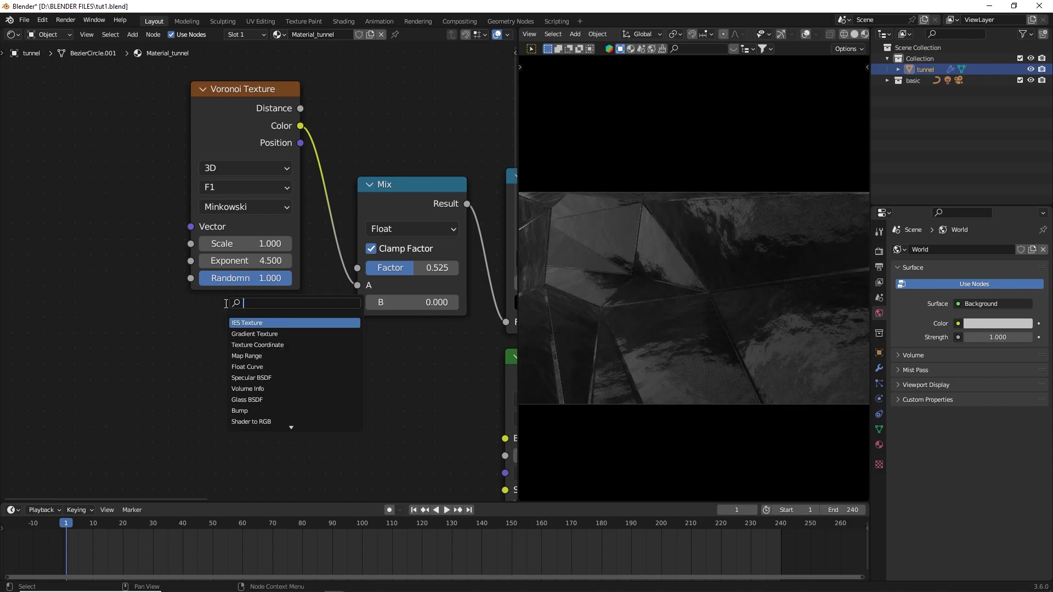
text(noise)
key(Return)
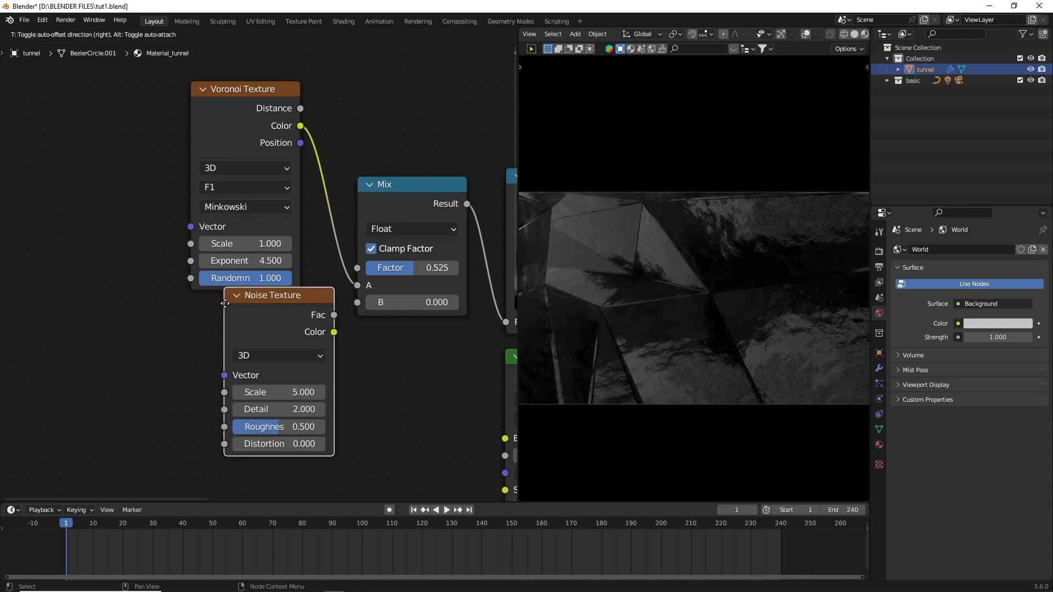
click(186, 342)
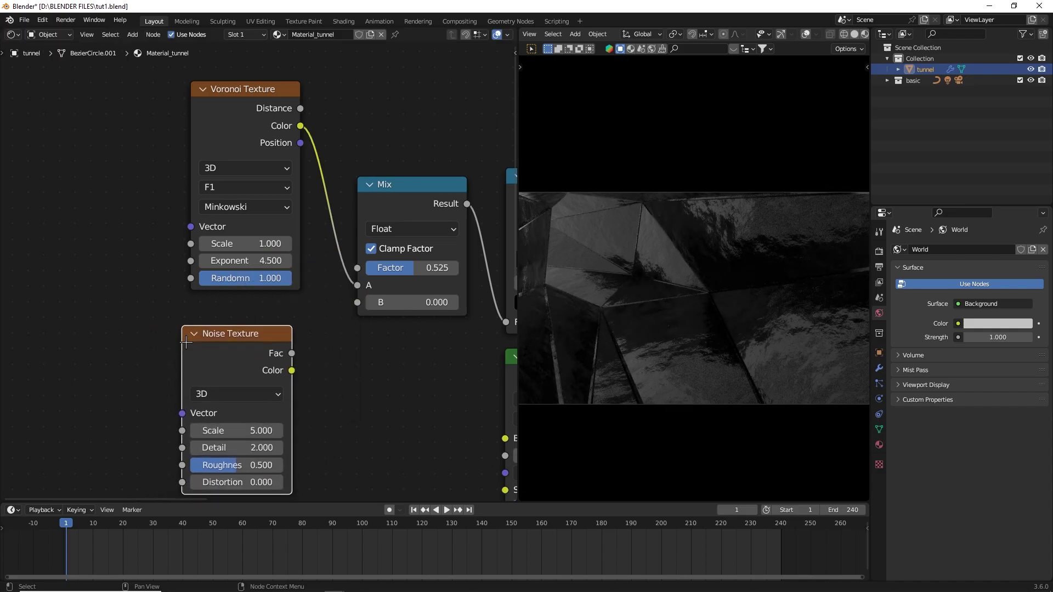
drag(292, 353, 357, 302)
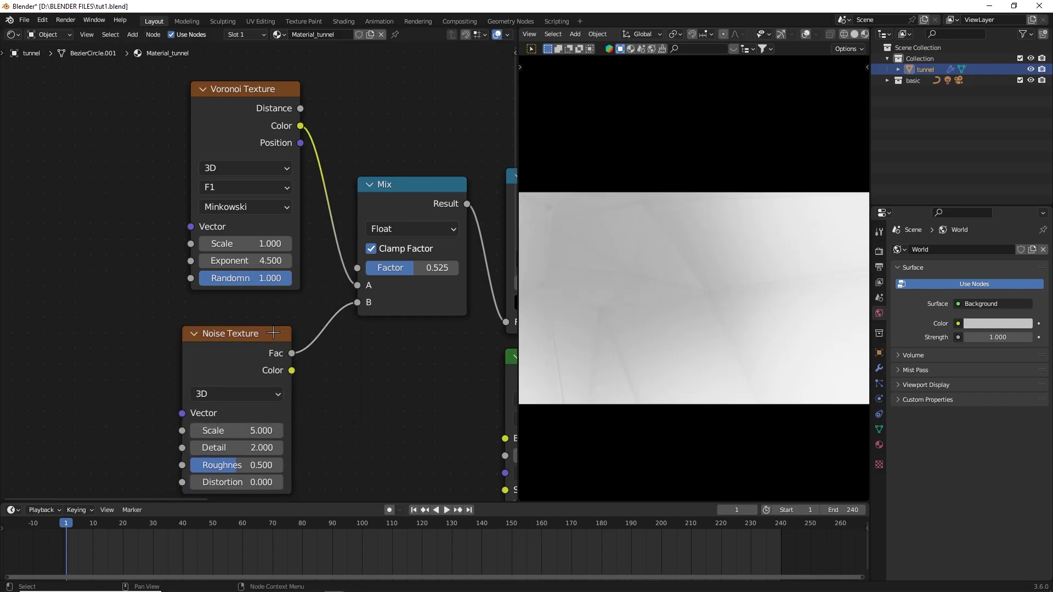
drag(275, 329, 280, 309)
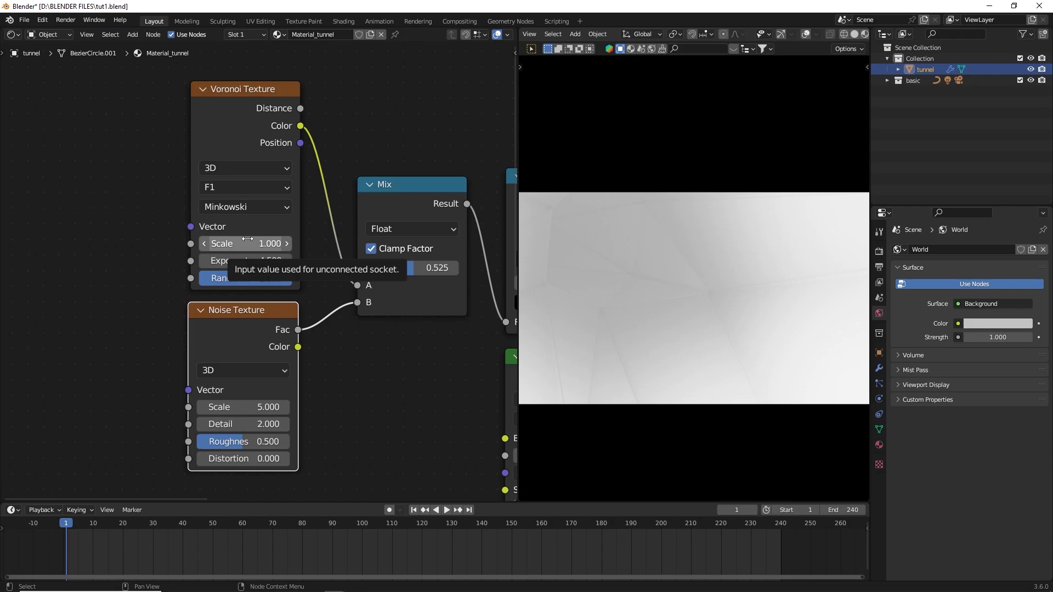
Step: Give the Voronoi Texture Scale 44 and Exponent 0.5
click(237, 243)
text(44)
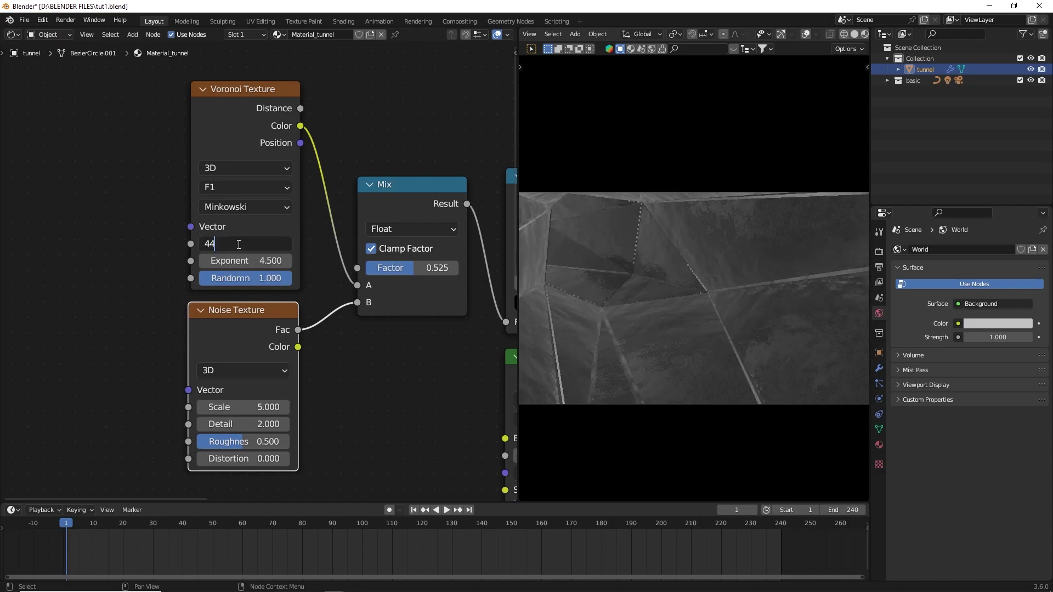
text(4)
key(Return)
double_click(236, 244)
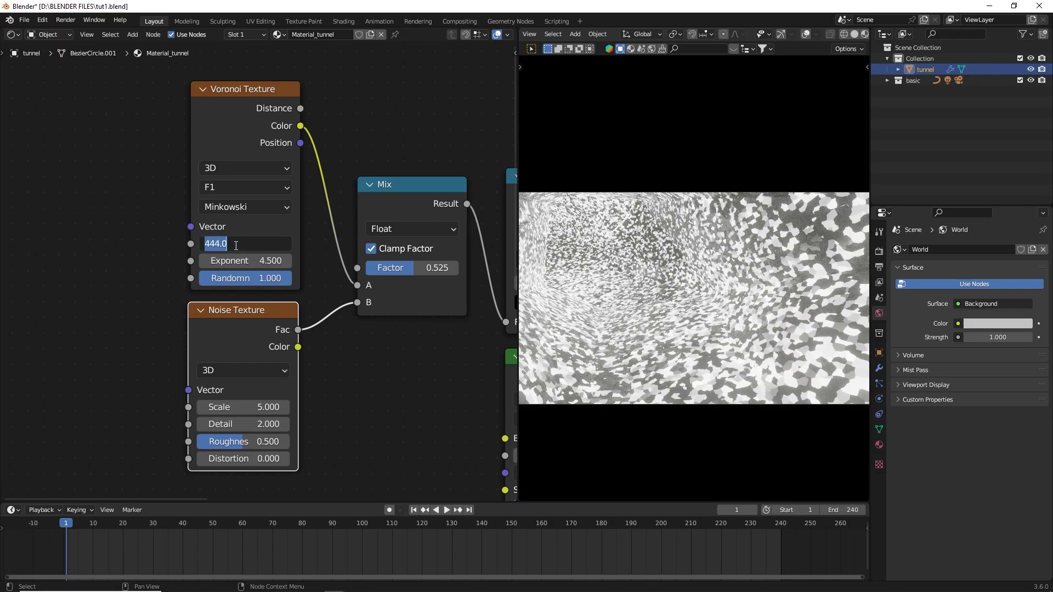
text(44.000)
key(Return)
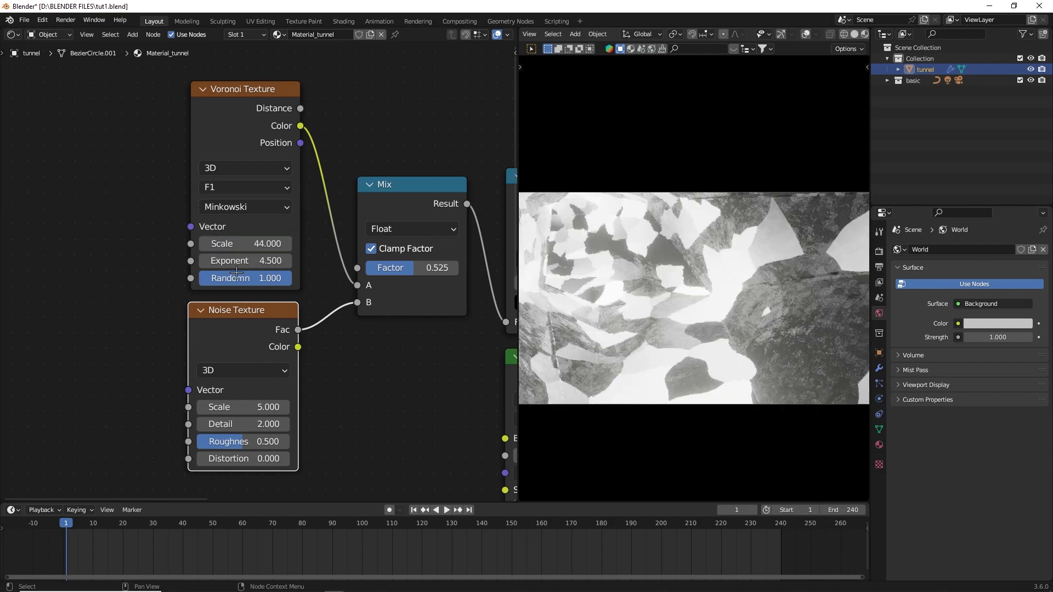
double_click(234, 246)
key(Return)
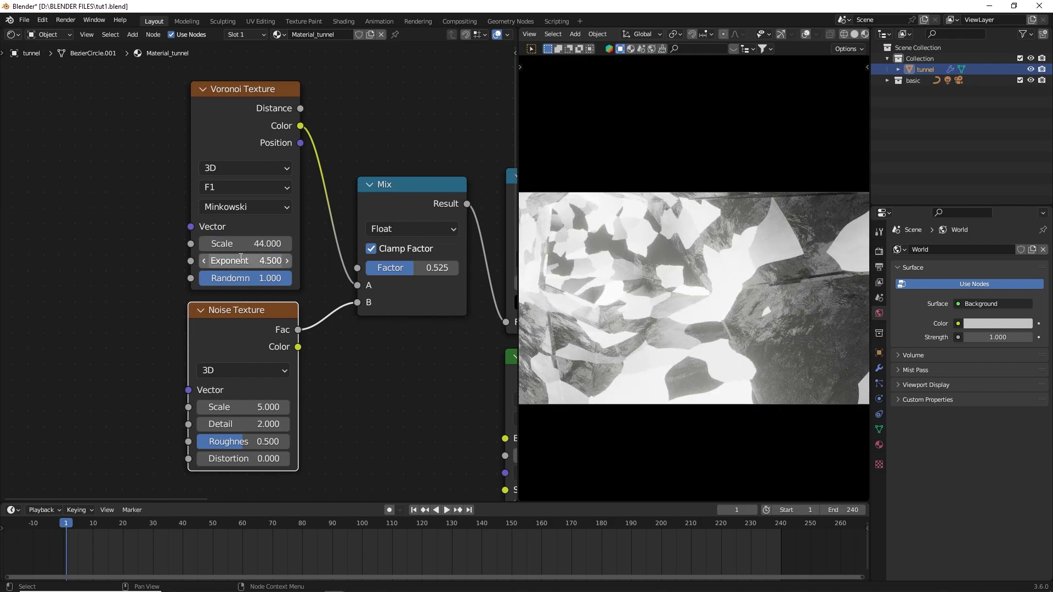
double_click(242, 260)
text(.5)
key(Return)
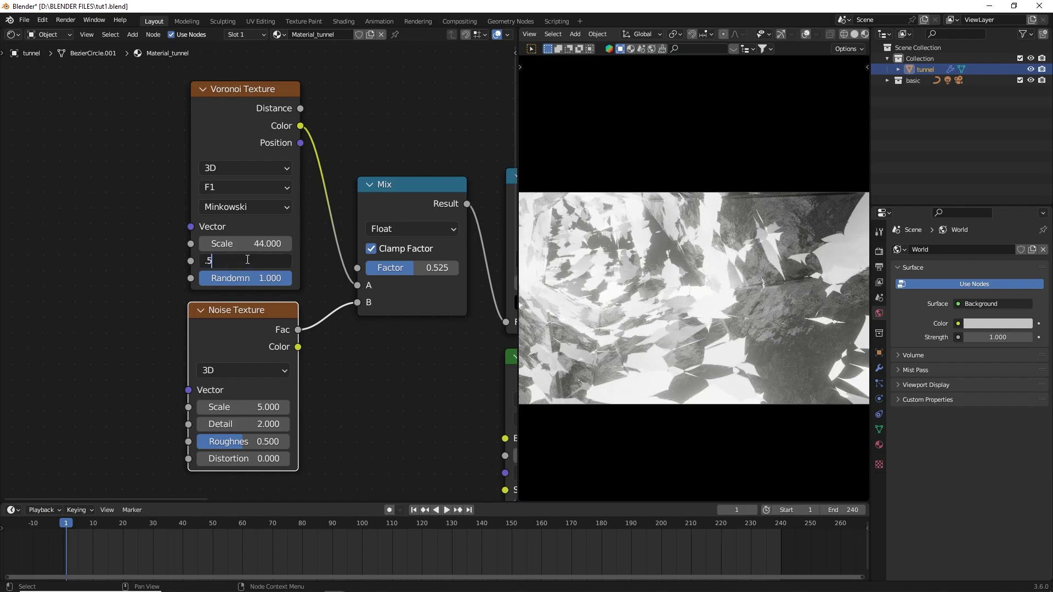
key(Return)
scroll(264, 277, down, 1)
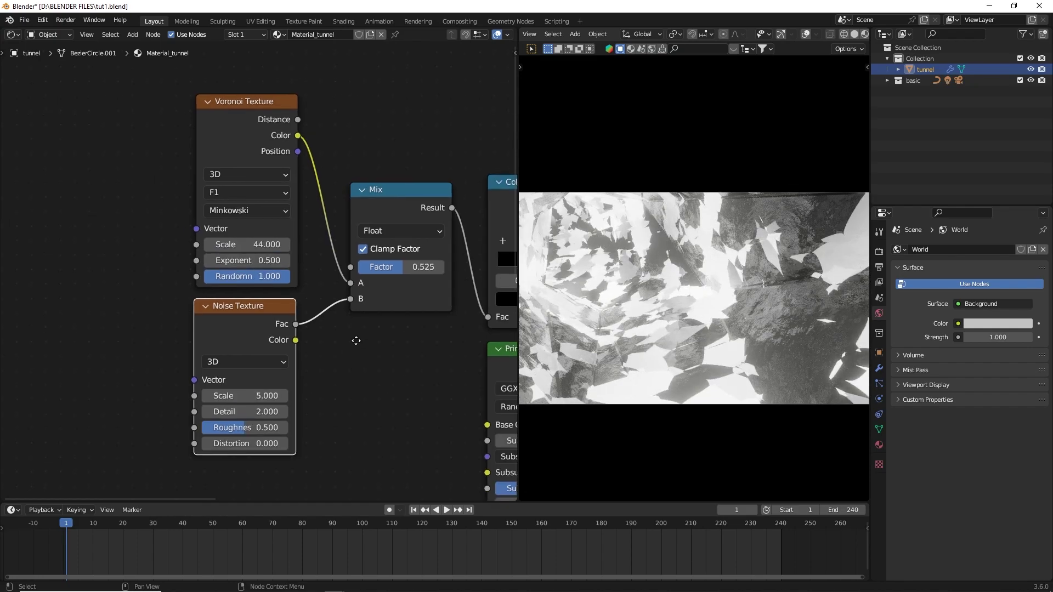
Step: Set the Color Ramp stop position to 0.635
middle_drag(296, 317, 136, 319)
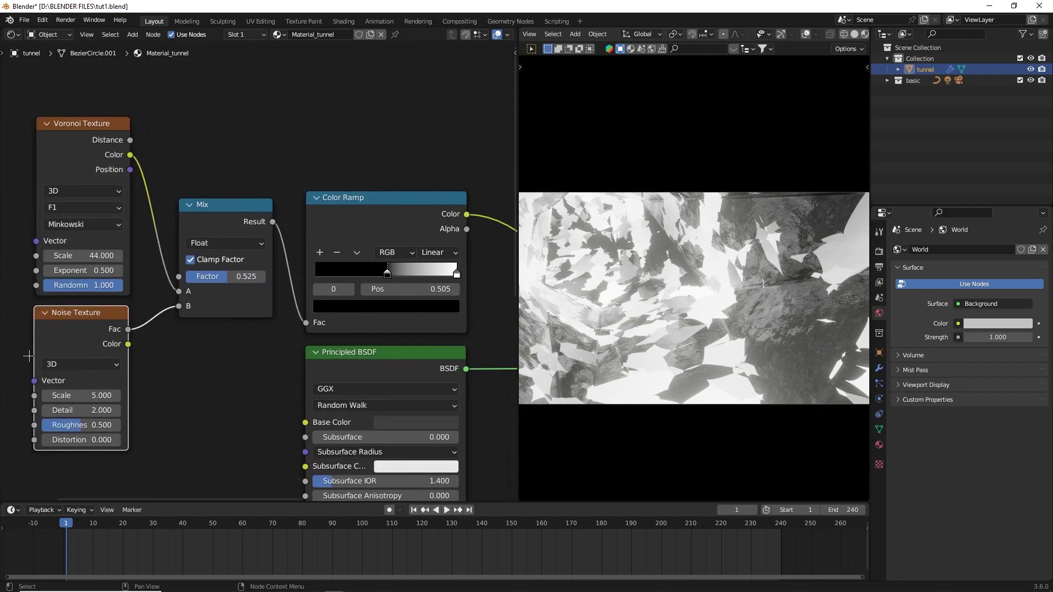
scroll(403, 266, up, 1)
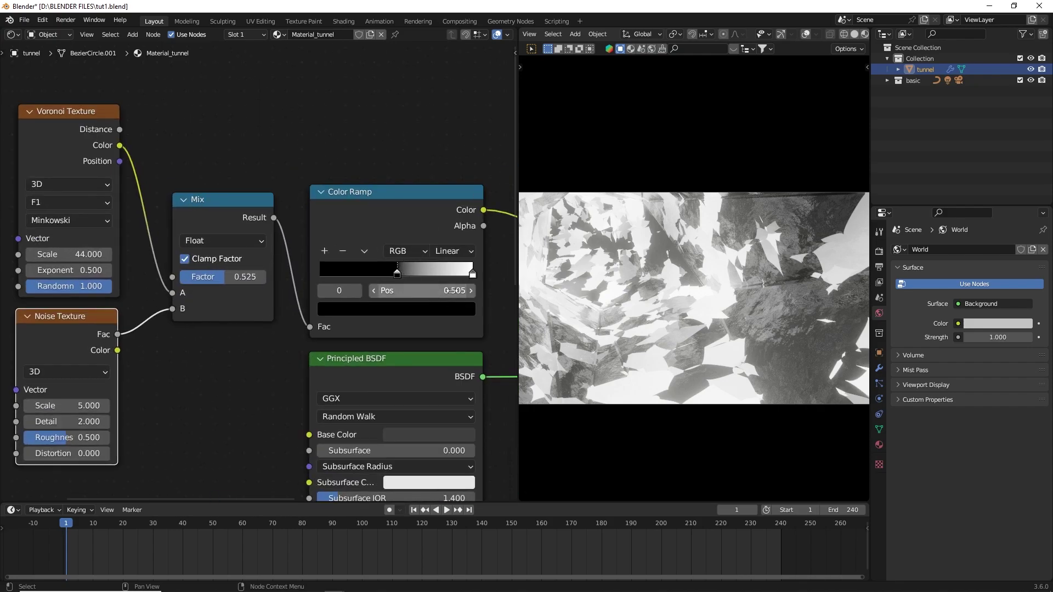
click(456, 290)
key(BackSpace)
text(.635)
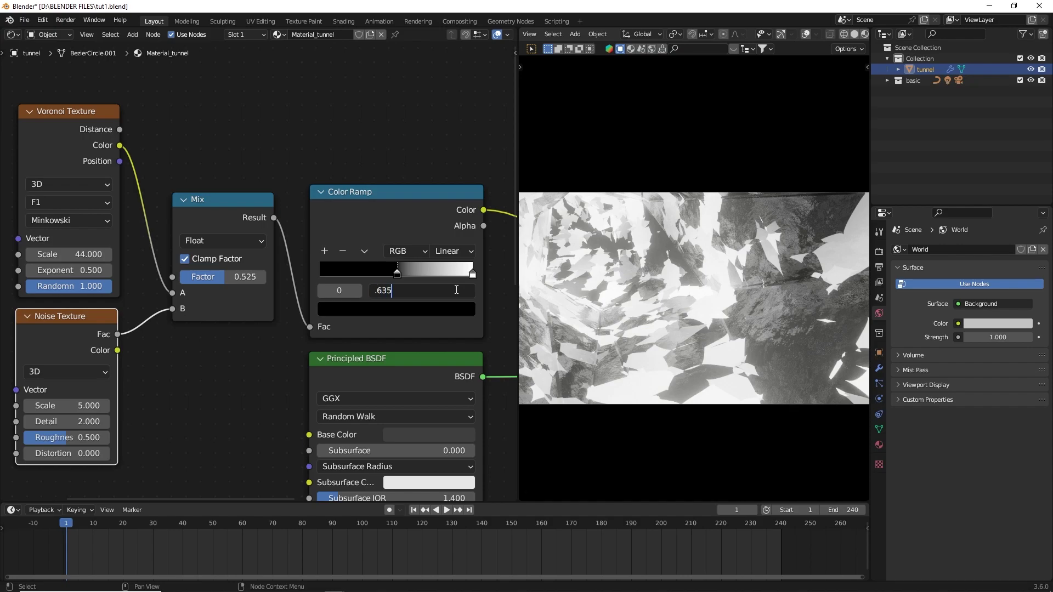
key(Return)
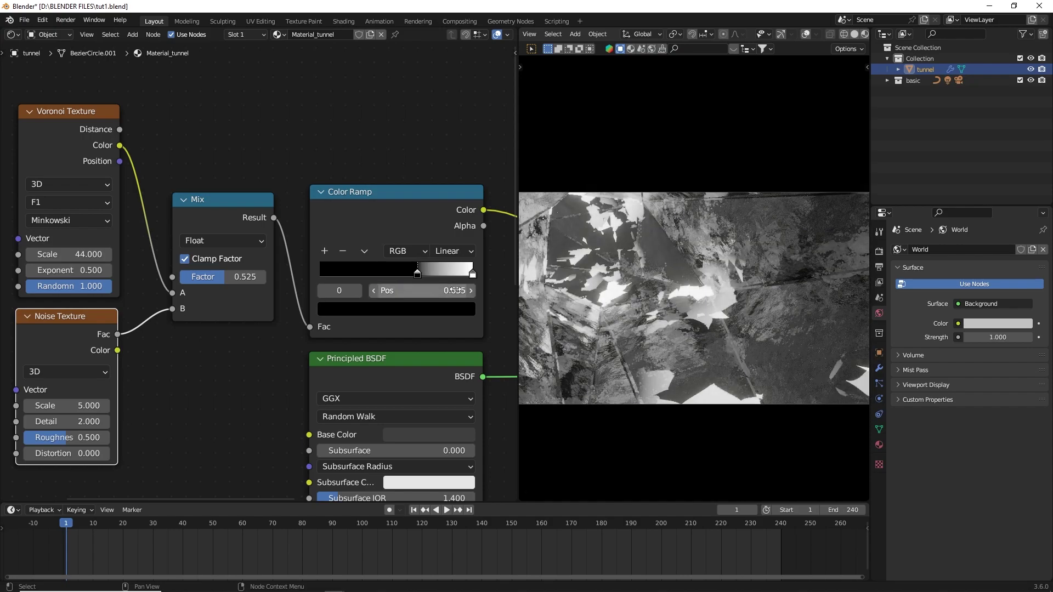
Step: Set the Noise Texture Detail to 12 and Roughness to about 0.8
middle_drag(165, 401, 327, 369)
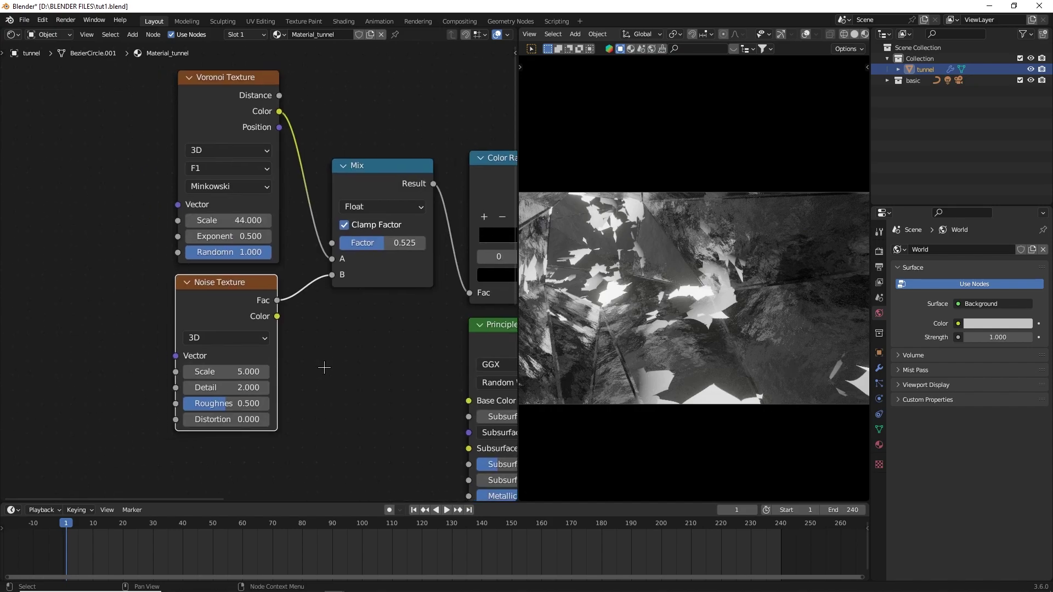
scroll(327, 369, up, 2)
drag(203, 443, 334, 435)
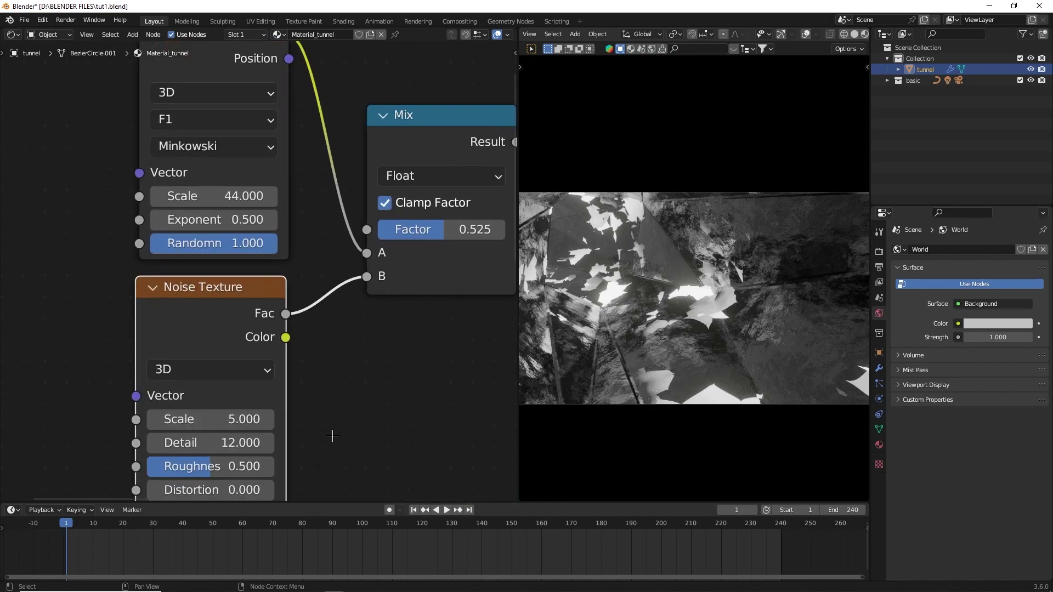
middle_drag(336, 381, 340, 335)
middle_drag(214, 419, 217, 414)
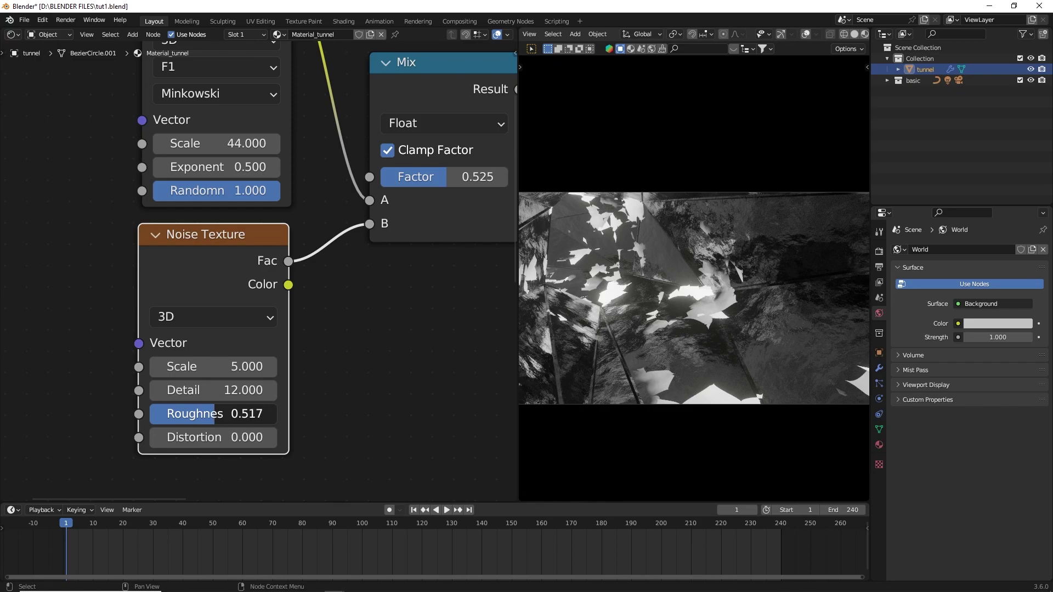
mouse_move(216, 414)
mouse_down()
mouse_move(273, 414)
mouse_move(252, 413)
mouse_move(230, 438)
mouse_move(247, 437)
mouse_up()
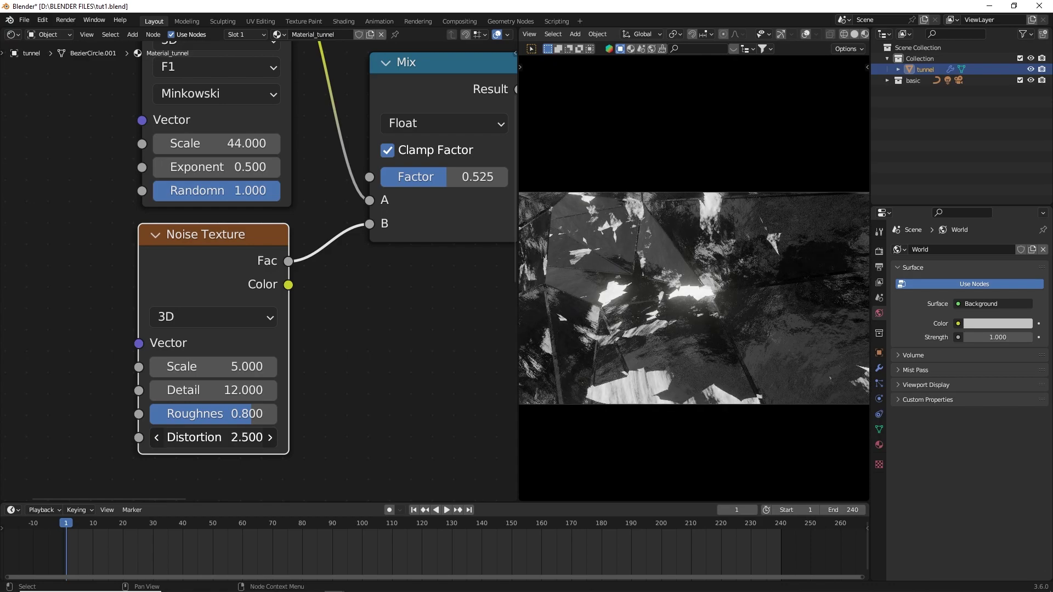
Step: Set the Noise Distortion to 0.7 and Scale to 12, then preview the animation
click(203, 439)
text(.7)
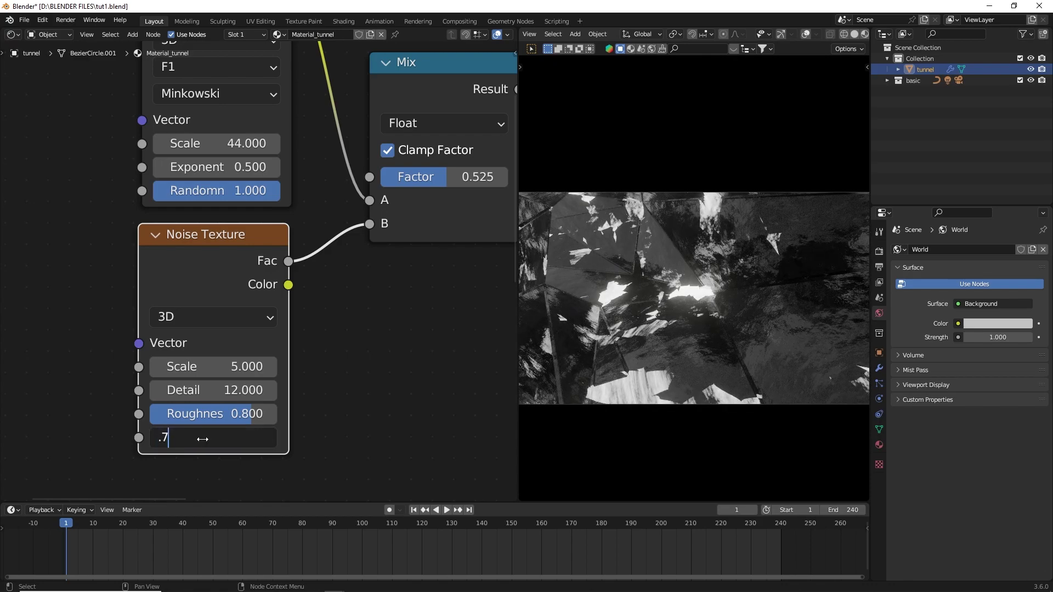
key(Return)
click(252, 369)
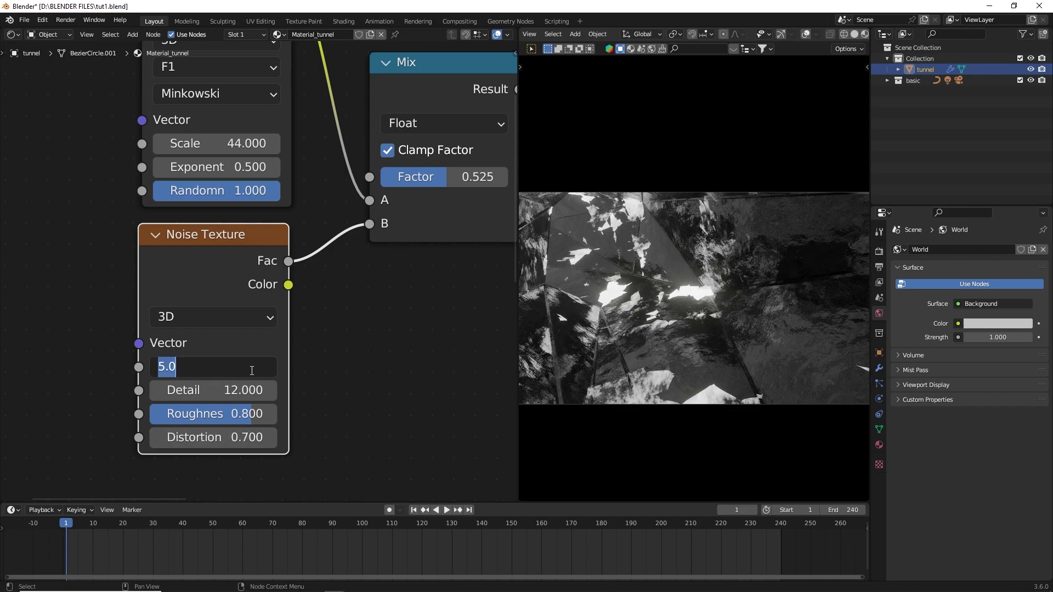
key(Return)
drag(238, 368, 258, 367)
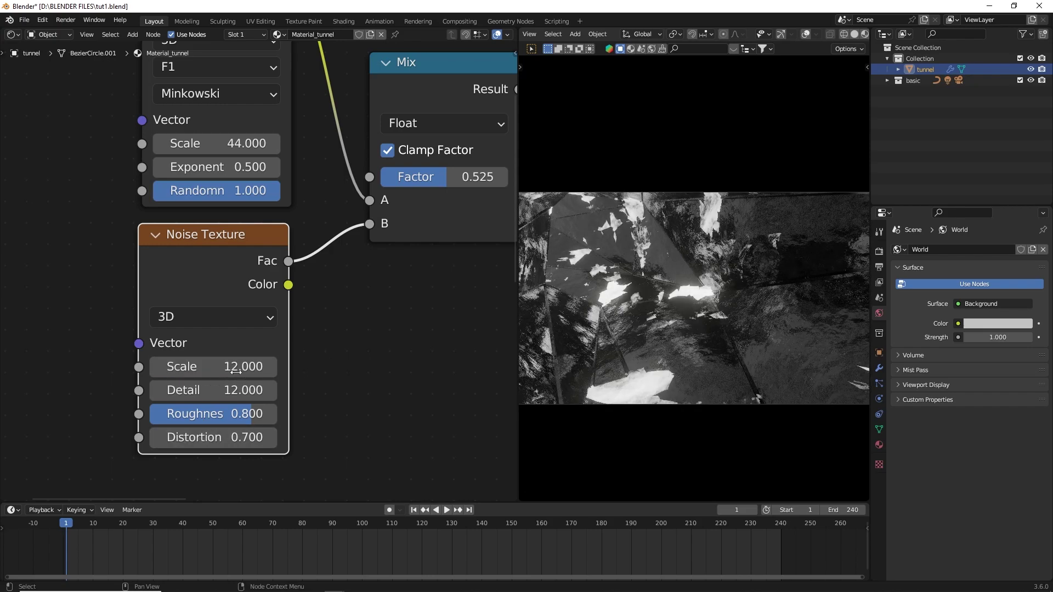
key(space)
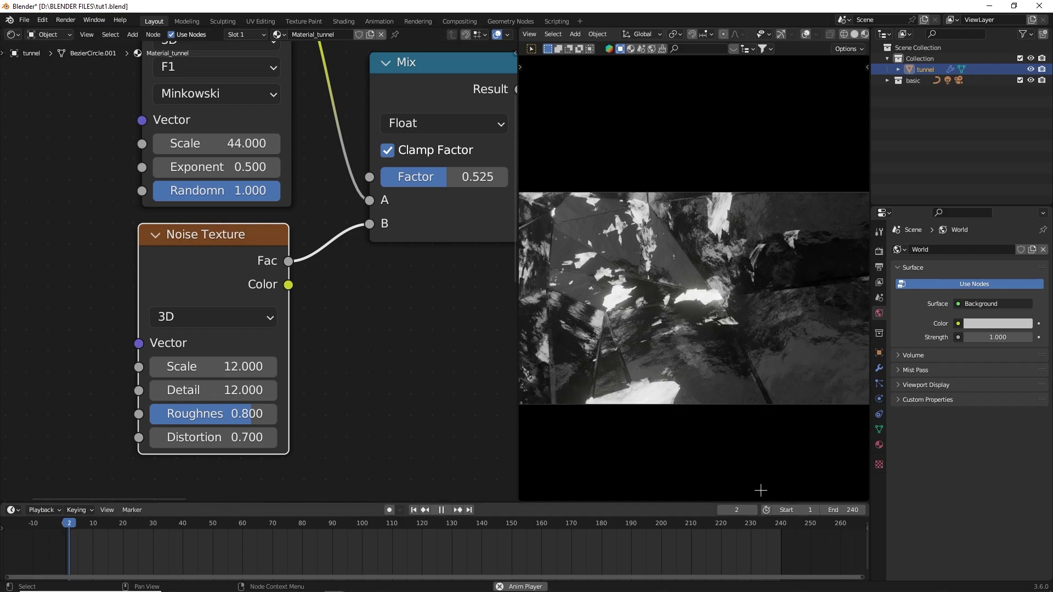
key(space)
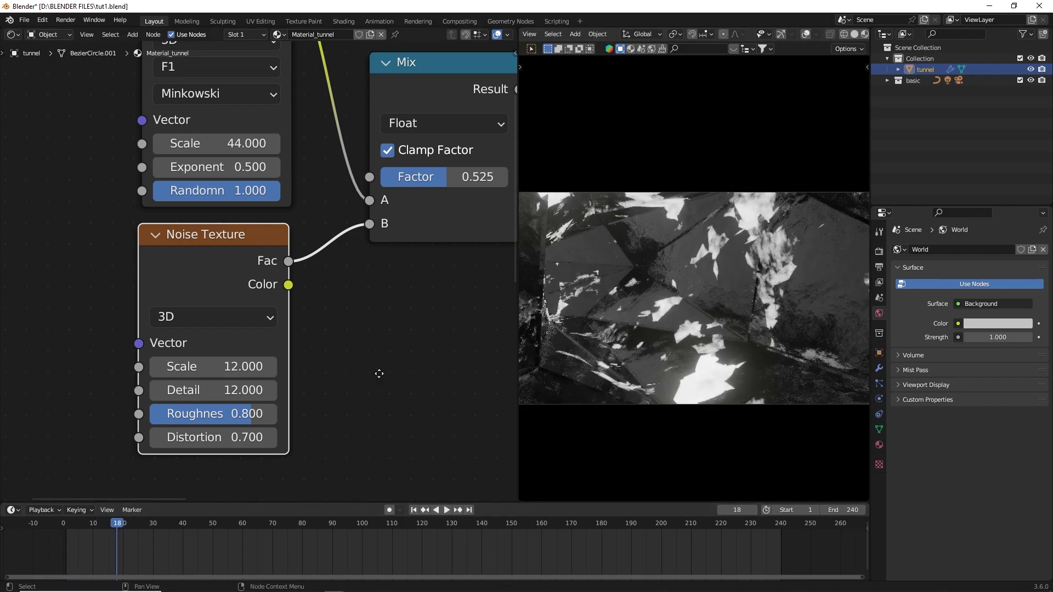
scroll(158, 376, down, 1)
ctrl+scroll(370, 377, right, 10)
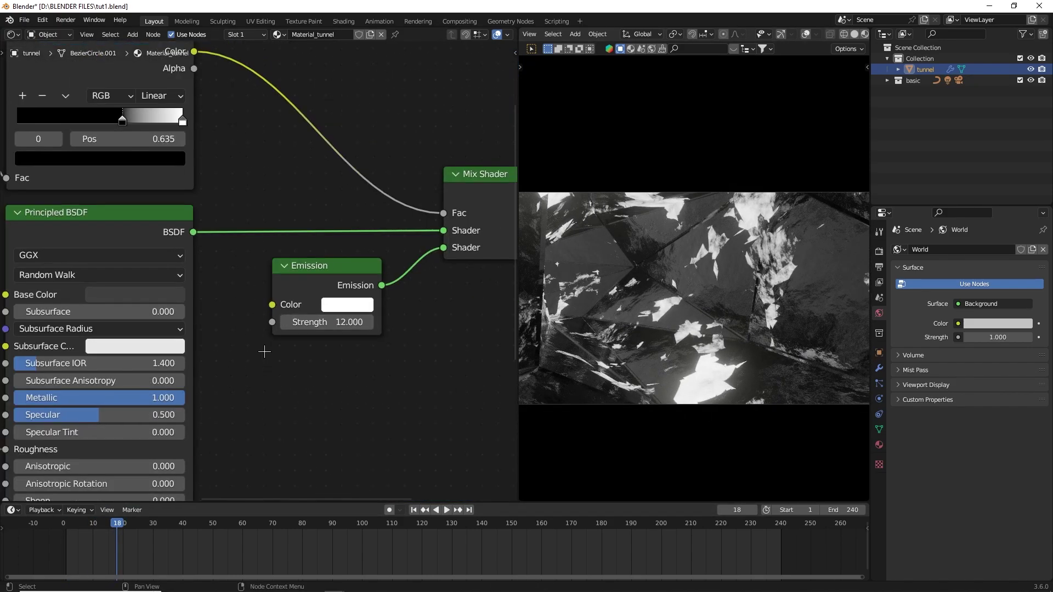
Step: Make the Emission colour orange and switch to the Geometry Nodes workspace
click(356, 297)
click(342, 301)
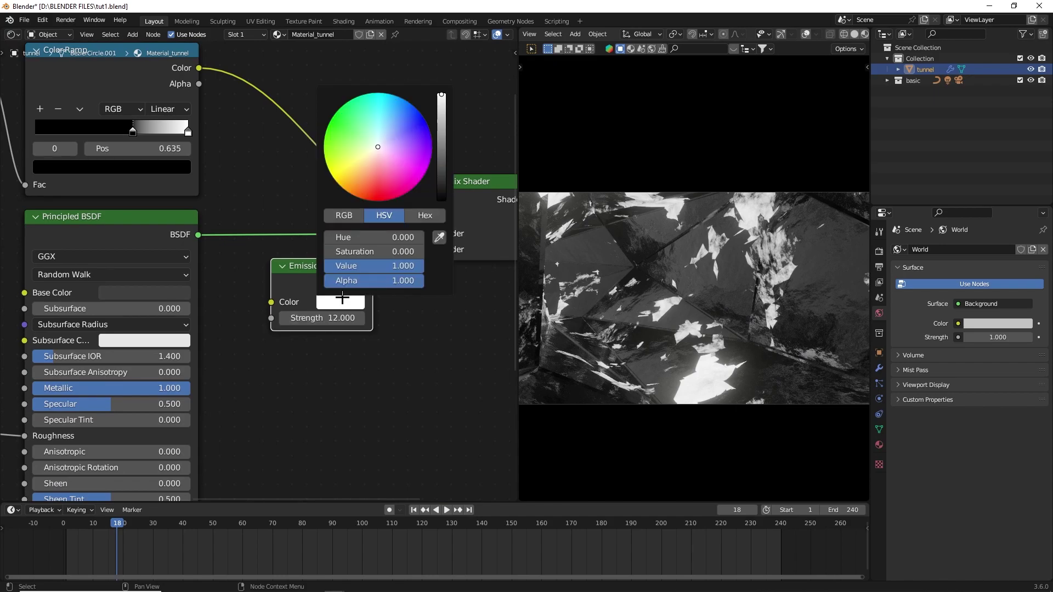
click(375, 190)
click(354, 189)
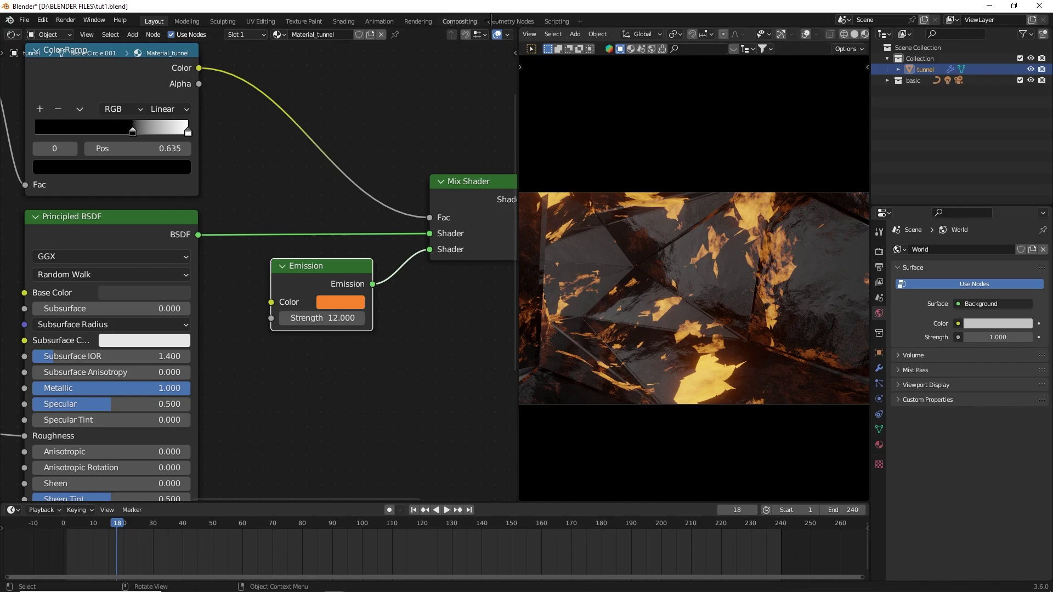
click(509, 21)
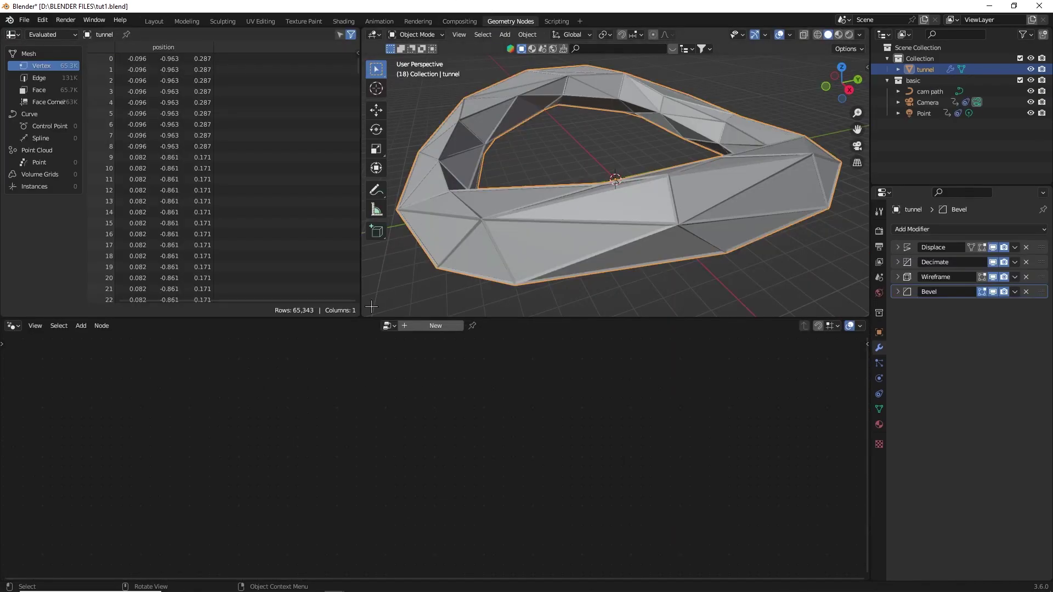
Step: Expand the 3D viewport over the spreadsheet area and look through the scene camera
drag(366, 313, 269, 300)
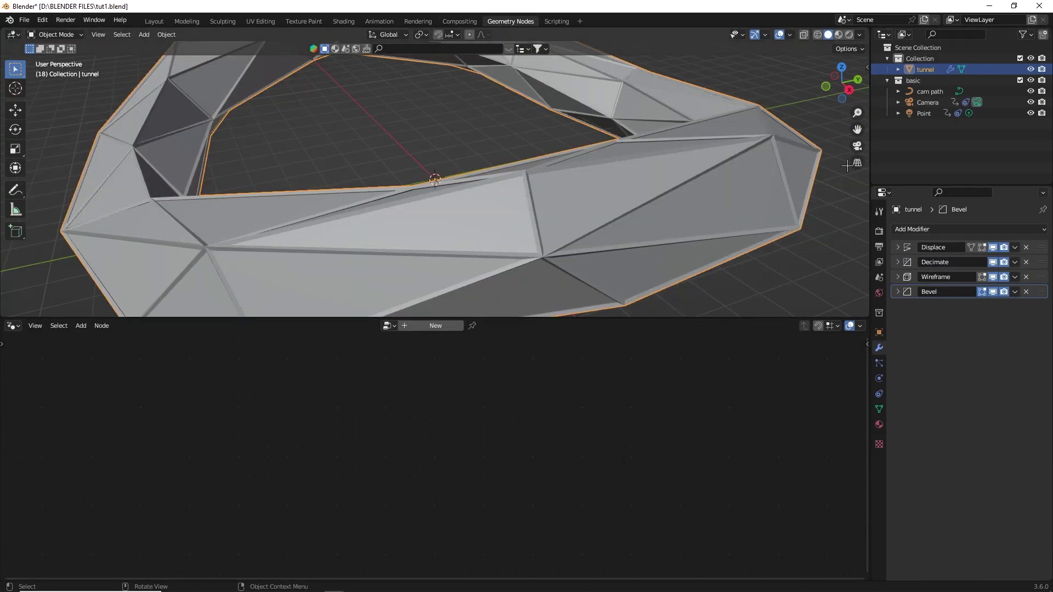
click(857, 147)
click(416, 173)
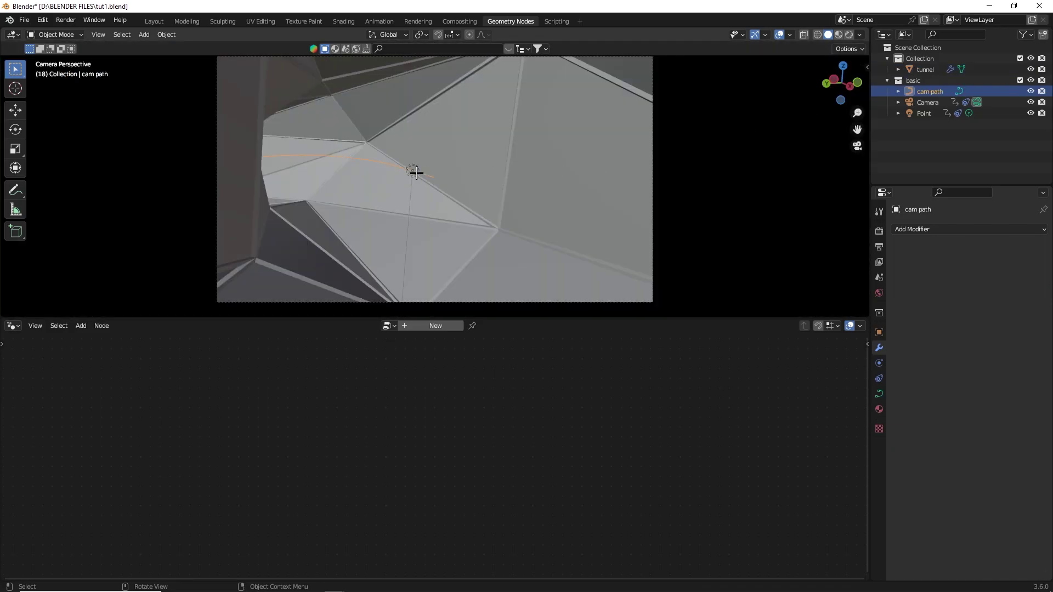
Step: Switch to Rendered shading with Compositor set to Always, then select the tunnel object
click(849, 35)
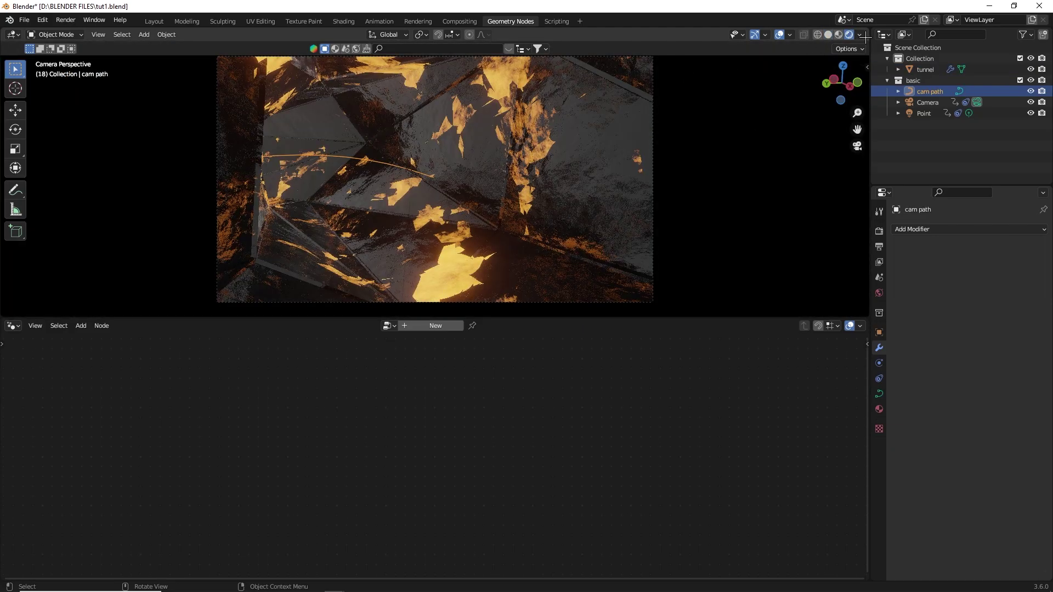
click(860, 35)
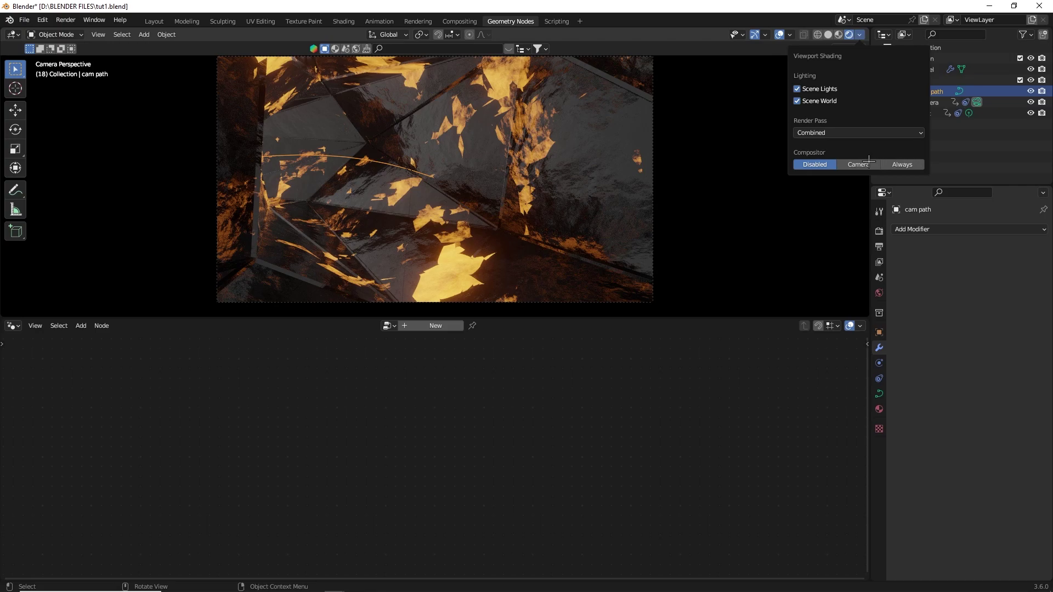
click(915, 164)
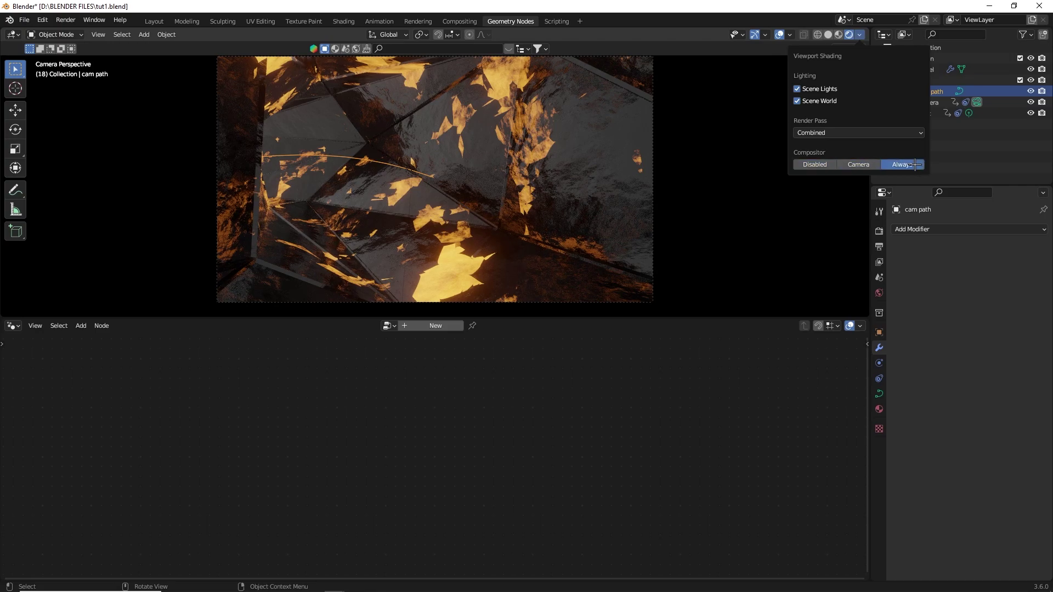
click(479, 247)
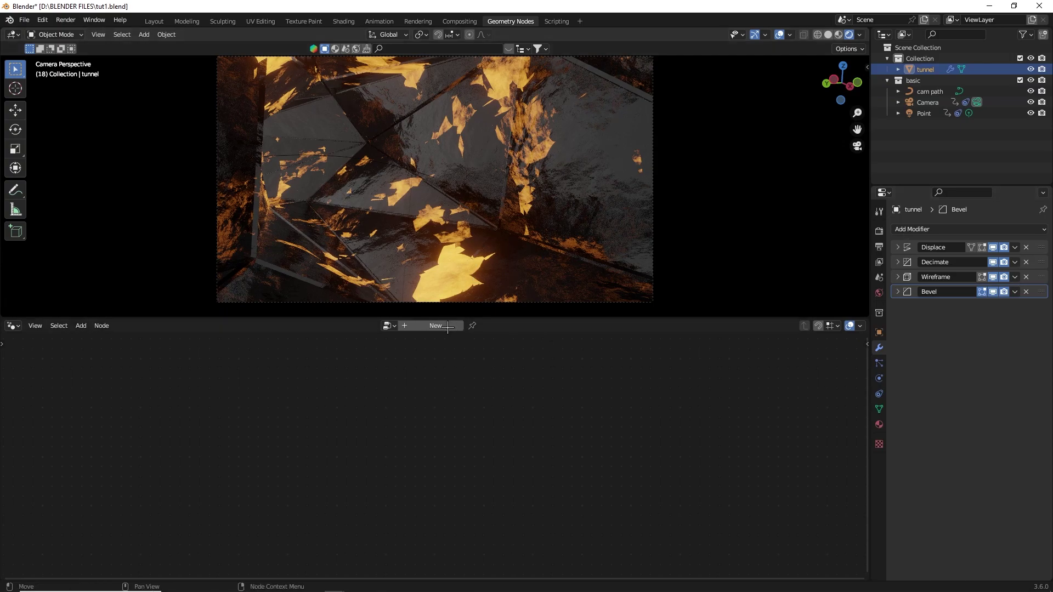
Step: Turn the lower area into the Compositor editor with Use Nodes enabled
click(12, 326)
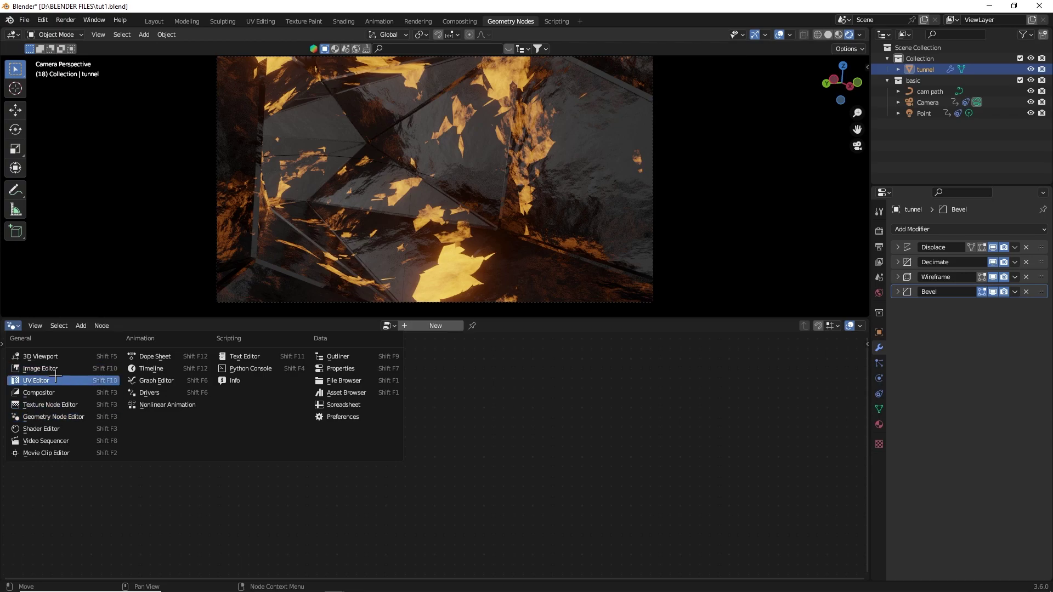
click(50, 392)
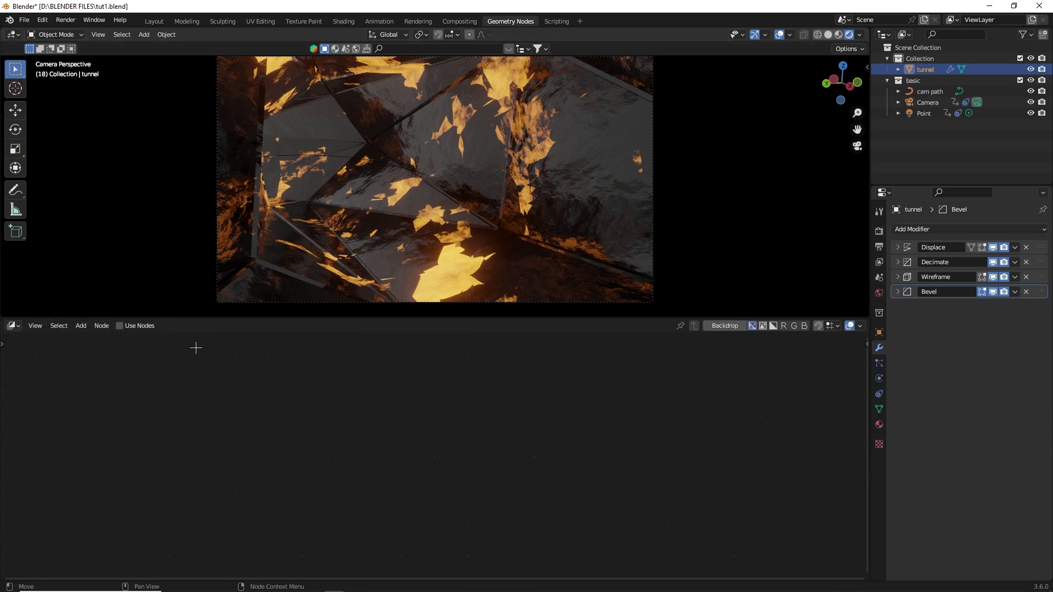
click(119, 326)
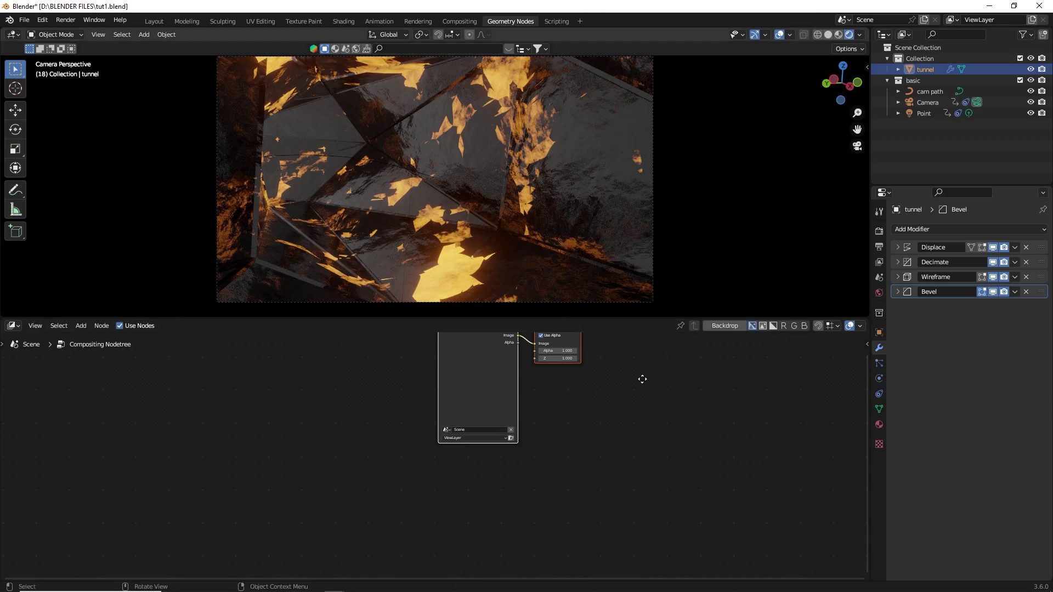
middle_drag(642, 379, 660, 416)
click(460, 21)
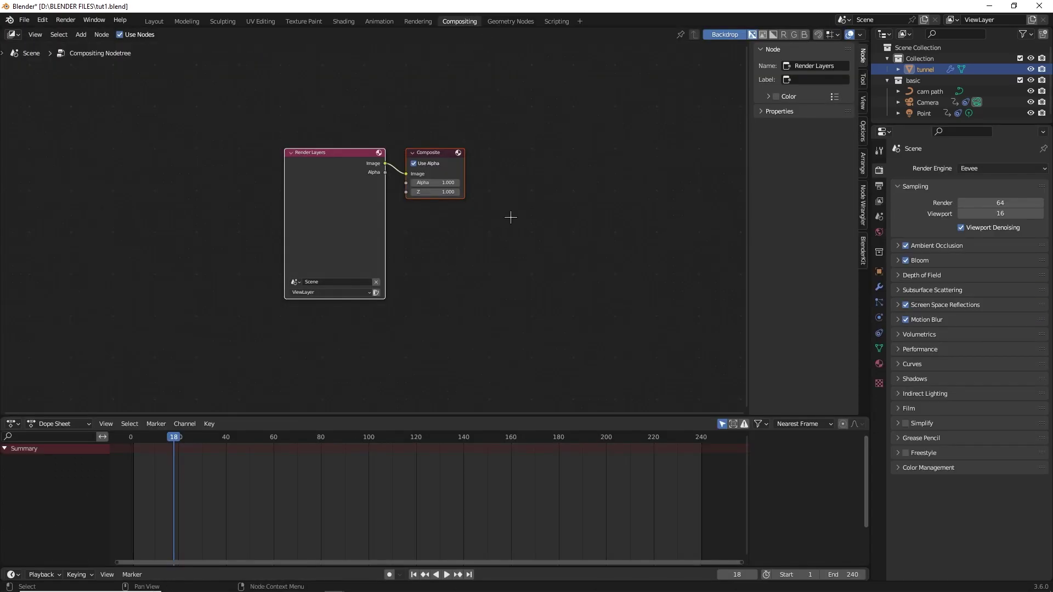
middle_drag(510, 218, 526, 235)
click(510, 21)
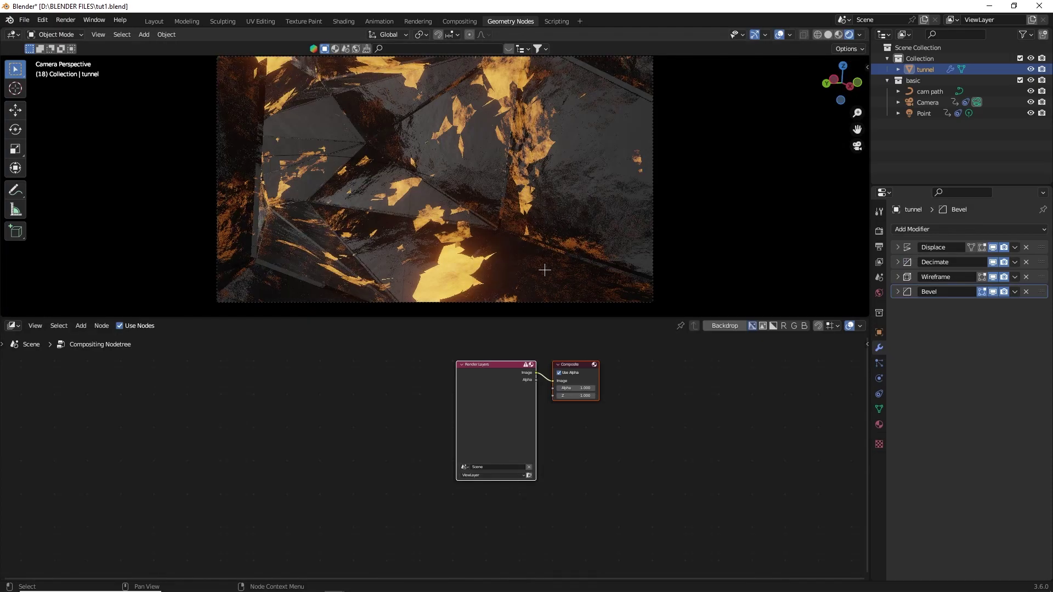
Step: Untick Use Alpha on the Composite node and move it further right of Render Layers
scroll(658, 403, up, 2)
scroll(656, 405, up, 2)
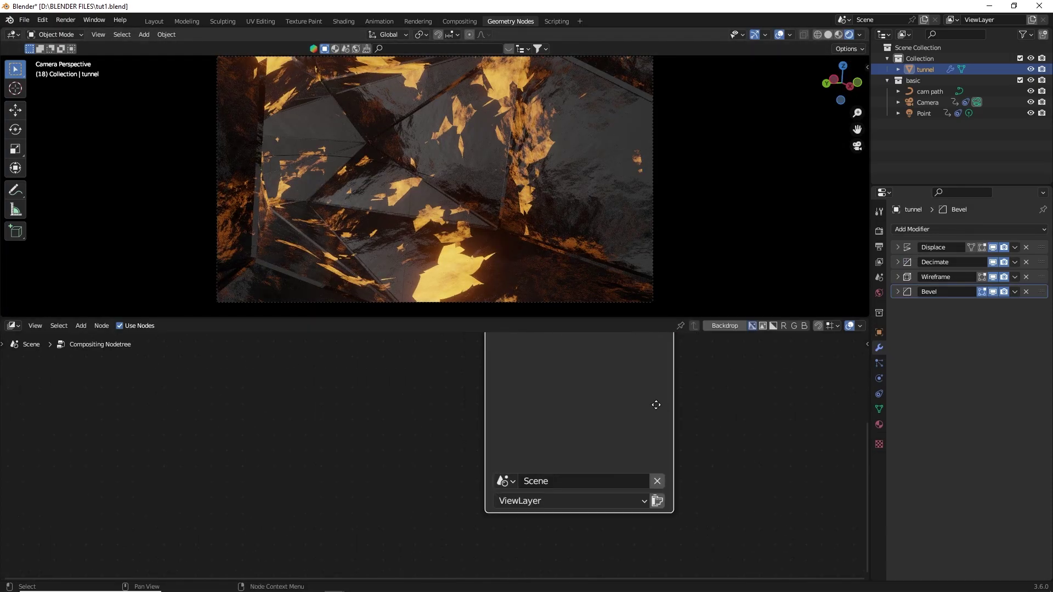
middle_drag(573, 446, 336, 494)
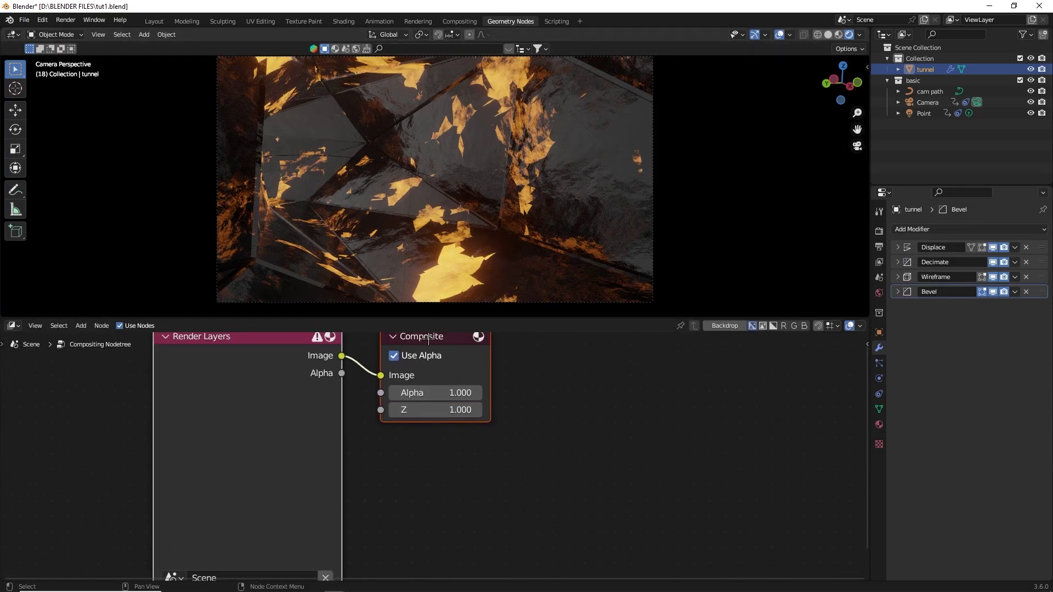
mouse_move(427, 339)
middle_down()
mouse_move(581, 348)
mouse_move(439, 358)
middle_up()
click(406, 375)
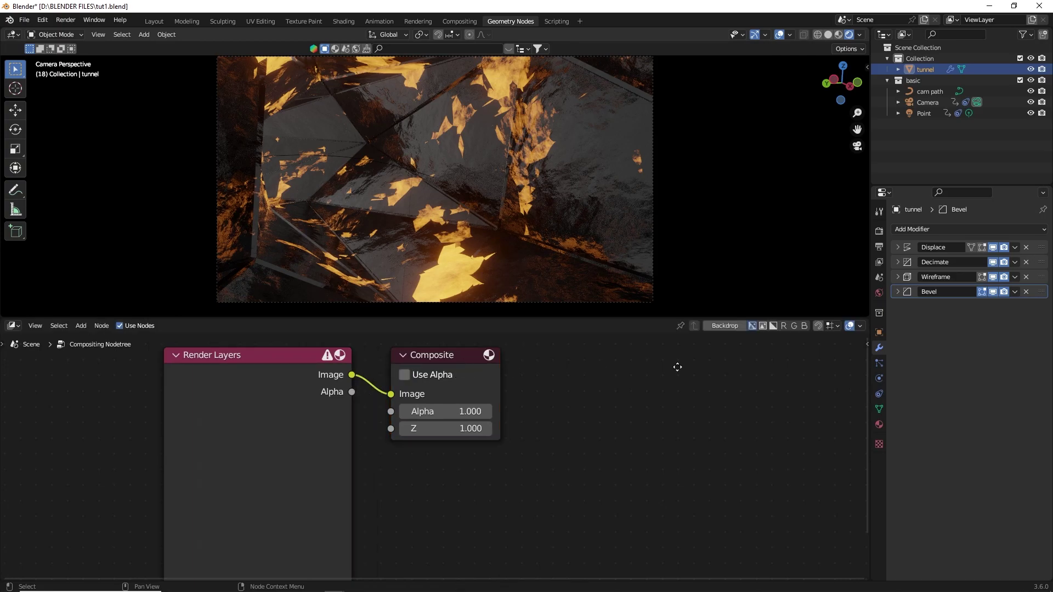
click(404, 375)
drag(433, 355, 705, 357)
click(426, 416)
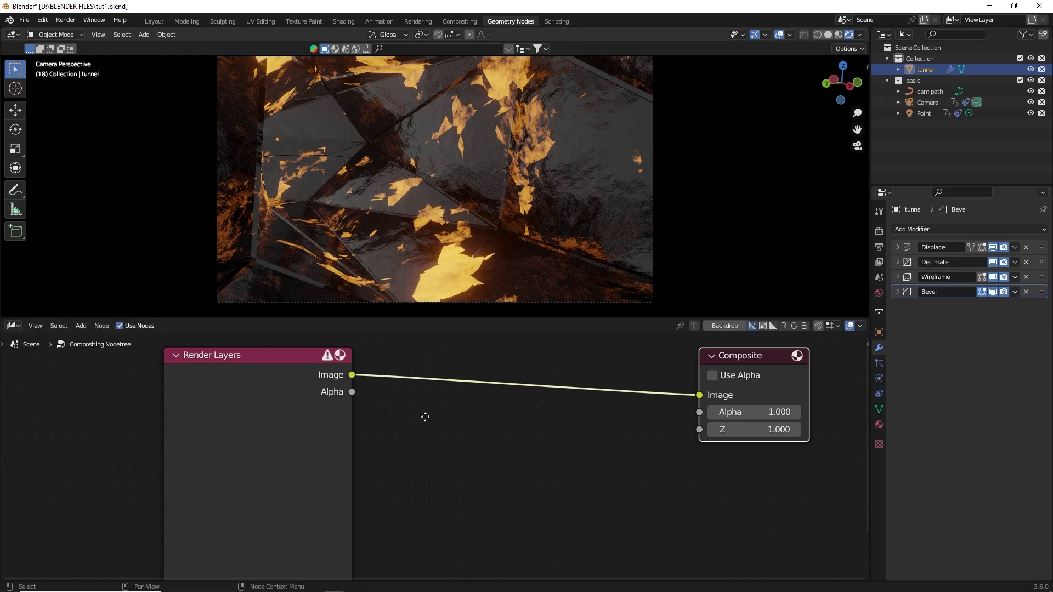
key(Home)
key(shift+a)
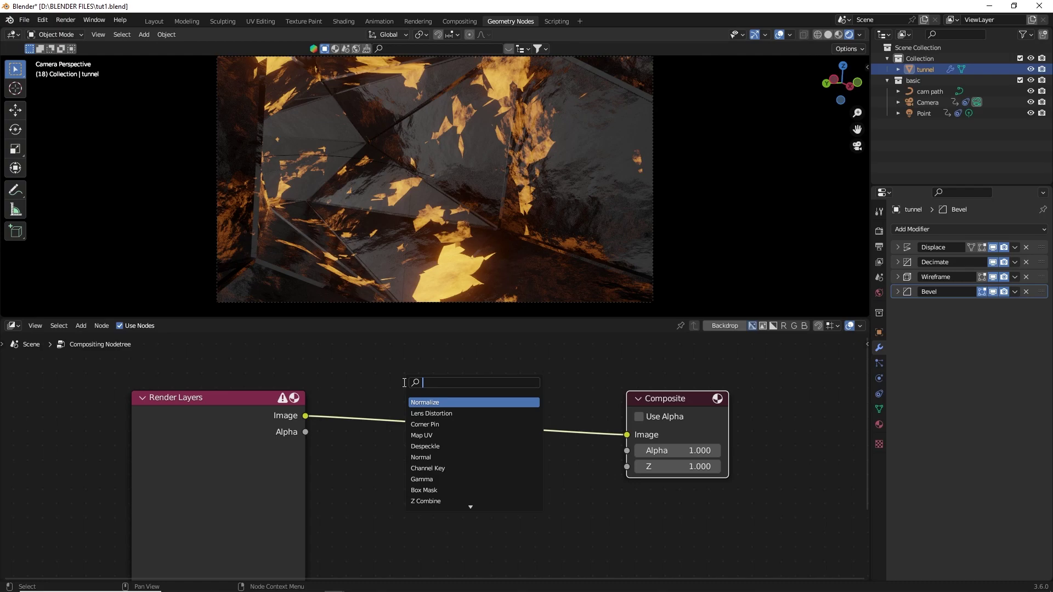
Step: Insert a Glare node on the Render Layers–Composite link and set it to Fog Glow
text(g)
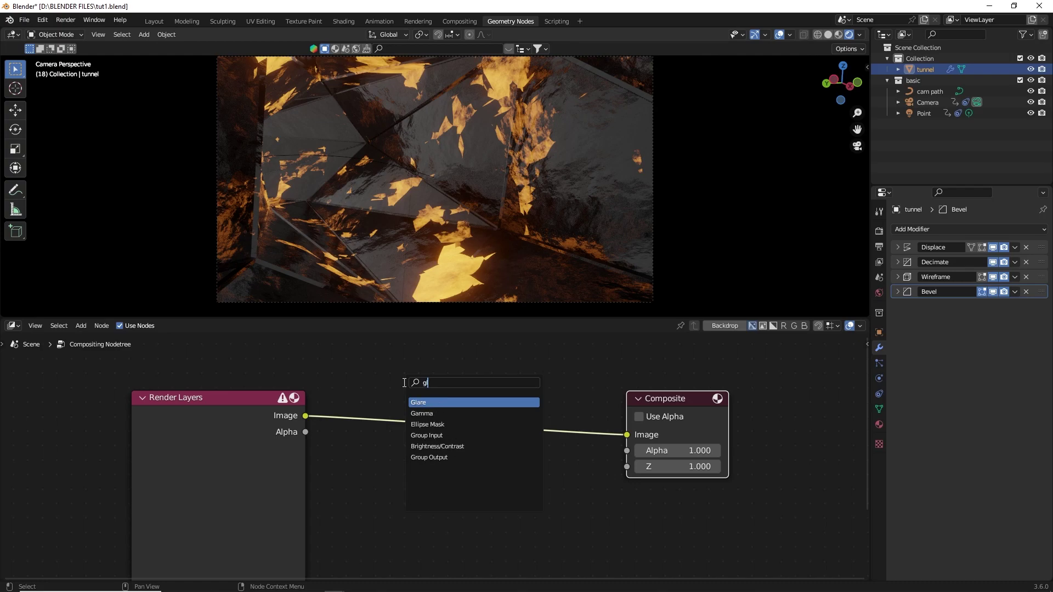
text(la)
key(Return)
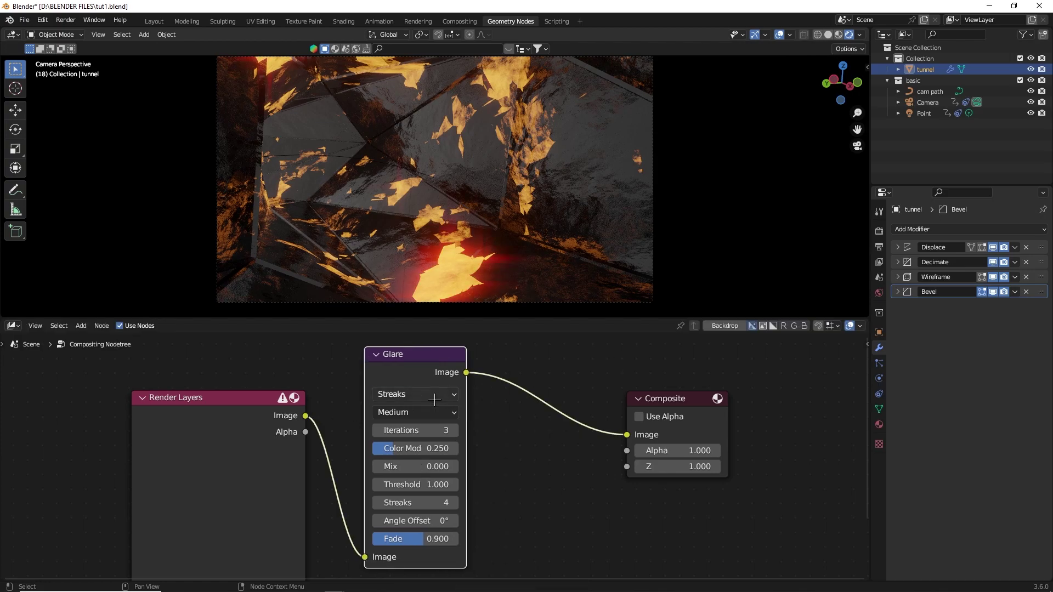
click(444, 394)
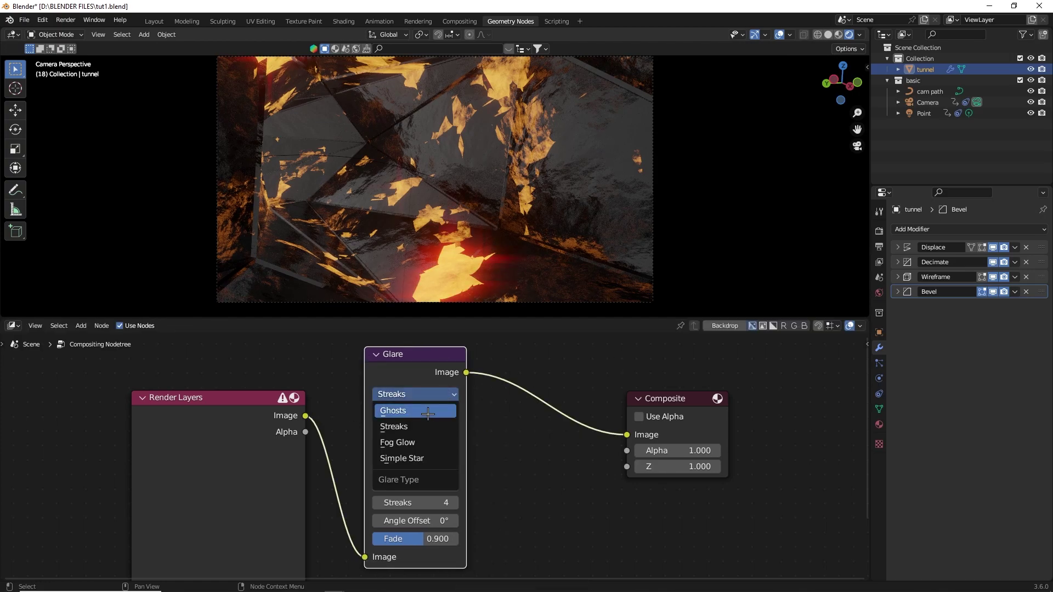
click(417, 443)
Step: Set the Fog Glow glare Size to 9
scroll(511, 414, down, 1)
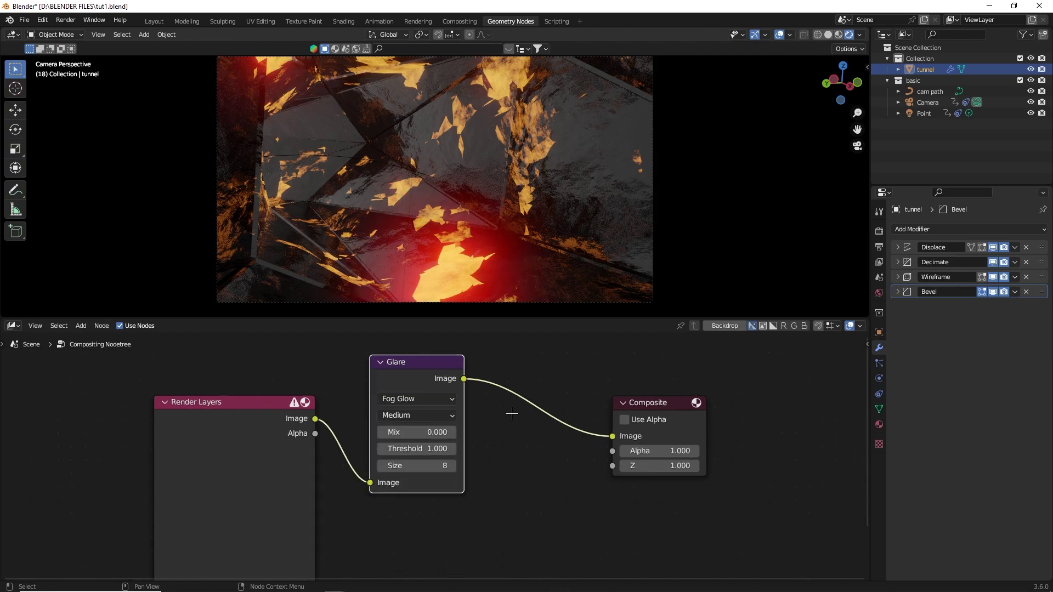
shift+scroll(512, 414, down, 2)
shift+scroll(457, 424, up, 1)
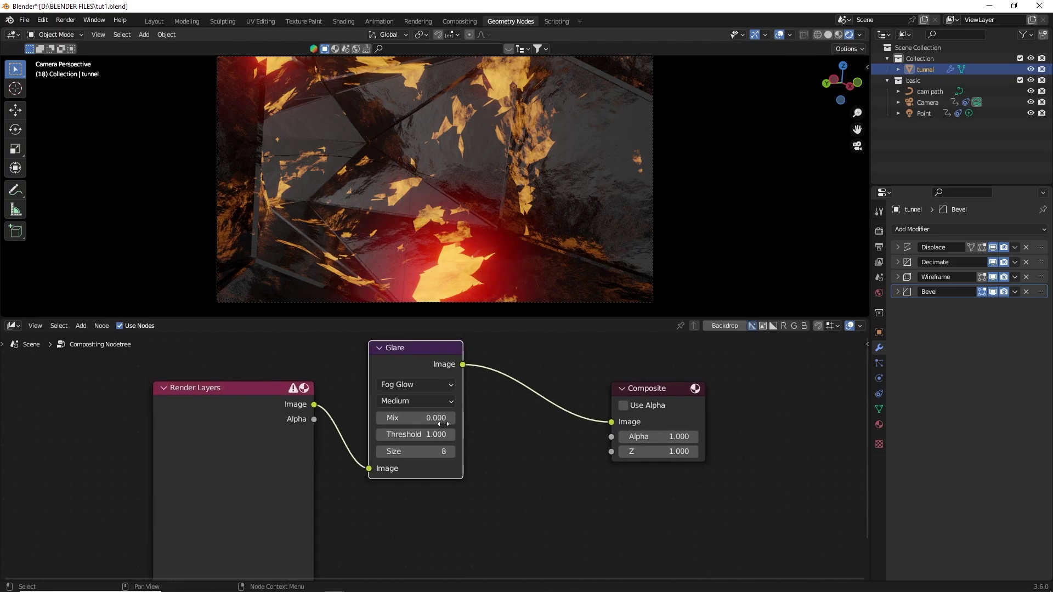
click(446, 449)
text(5)
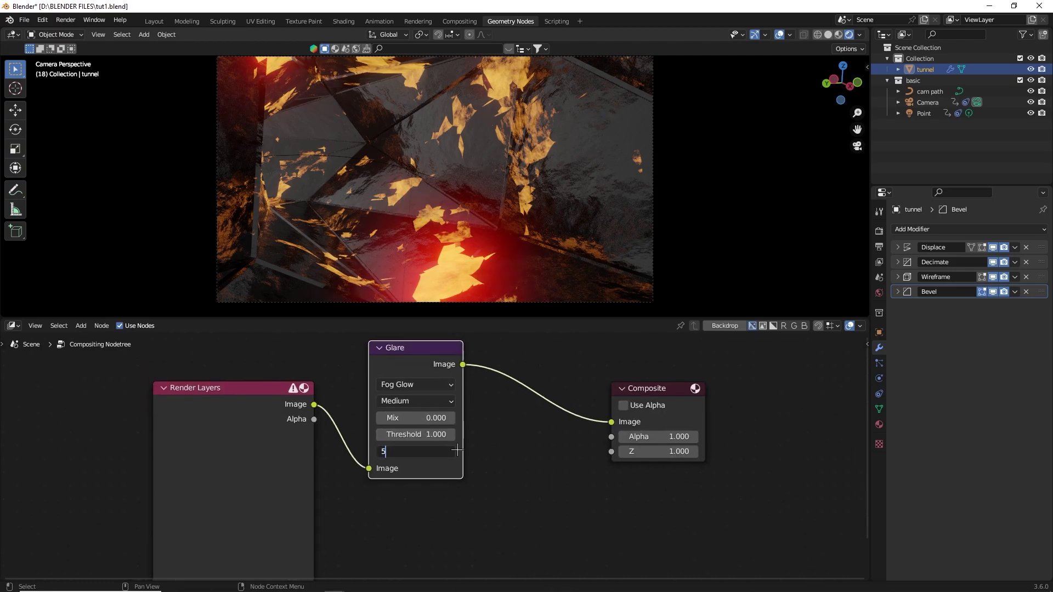
key(Return)
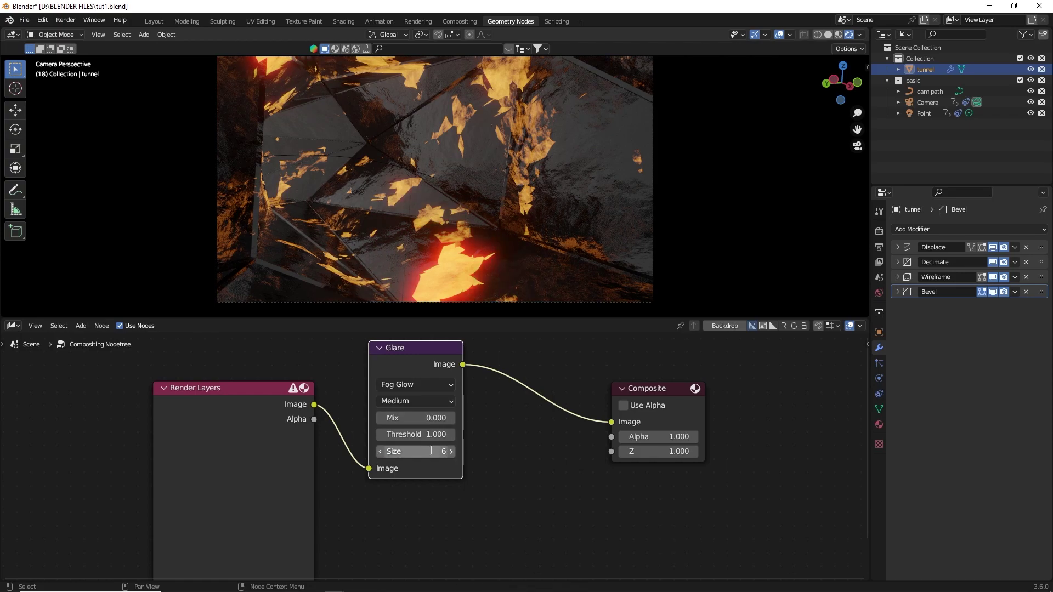
text(9)
key(Return)
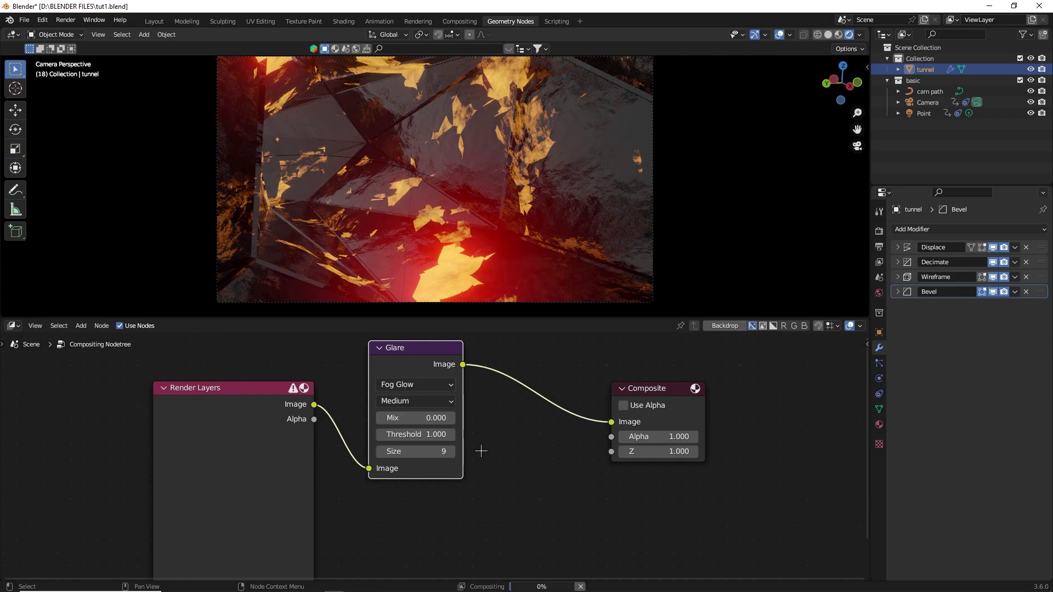
Step: On the Fog Glow Glare node, set Mix -0.600, Threshold 0.400 and High quality
scroll(579, 218, down, 2)
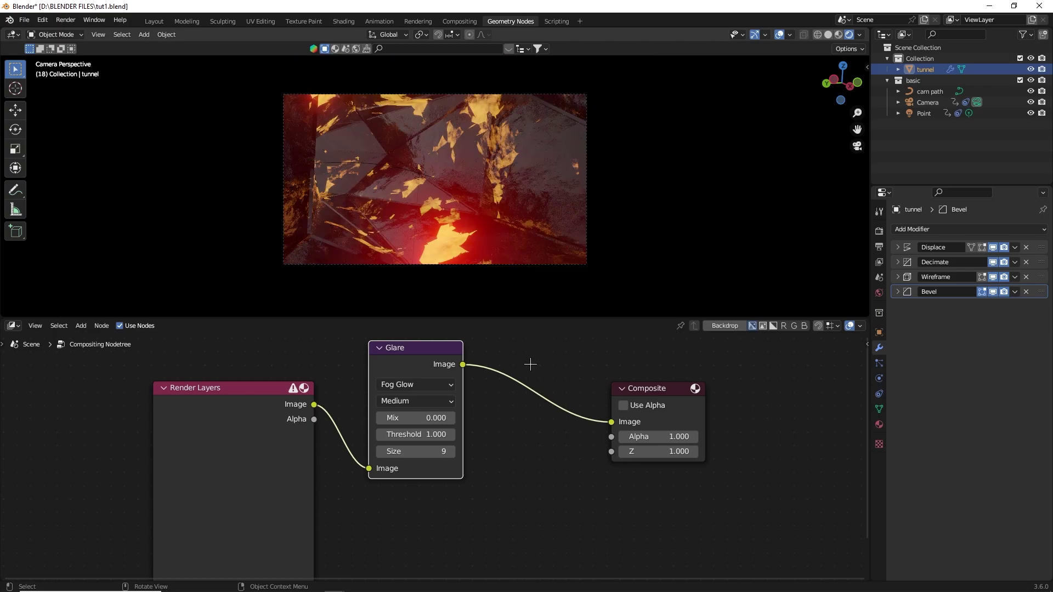
scroll(573, 418, up, 2)
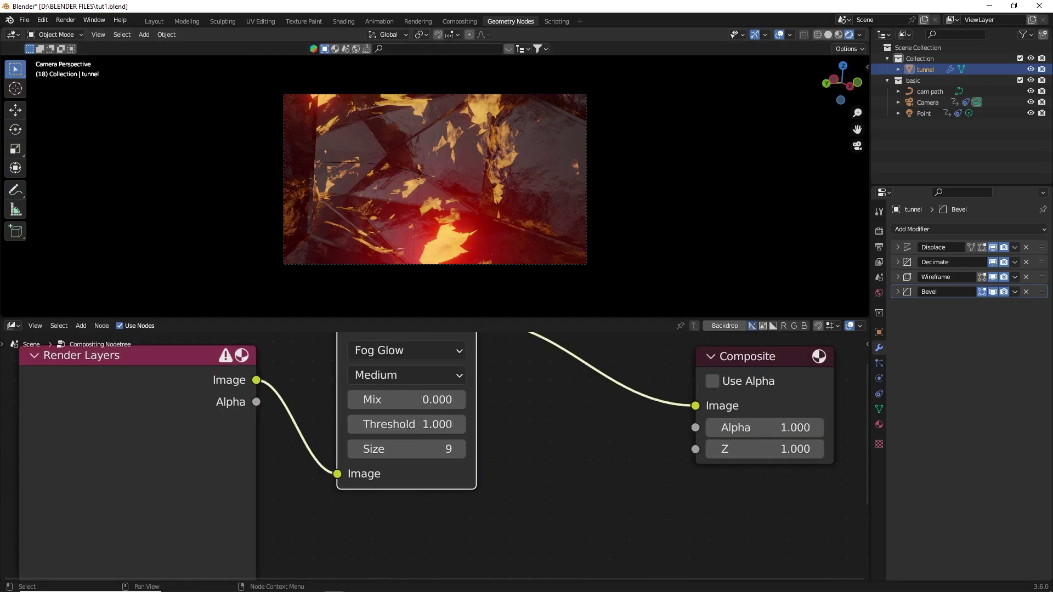
drag(409, 425, 497, 428)
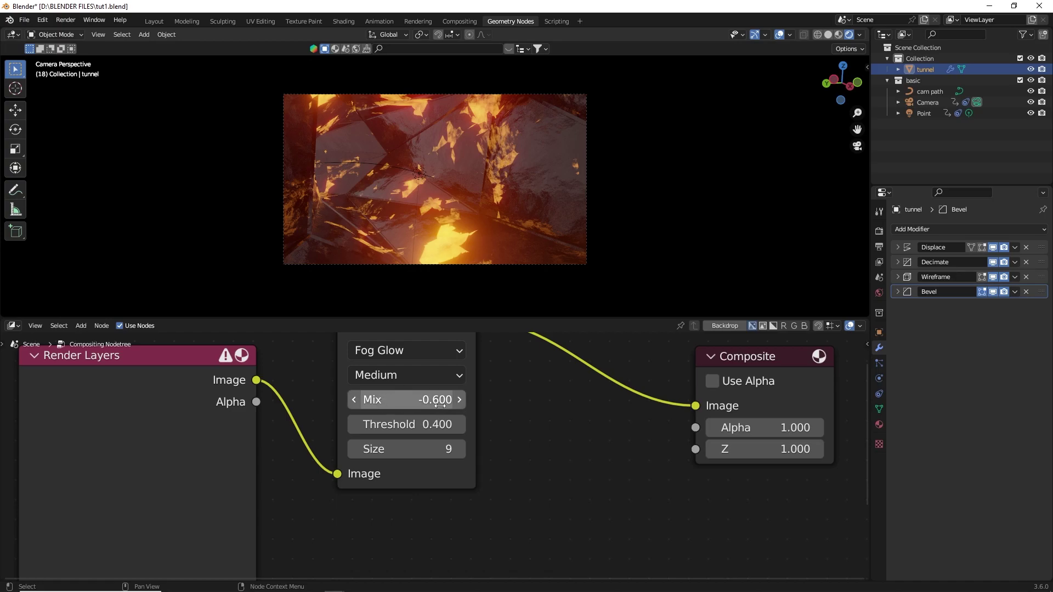
middle_drag(473, 420, 464, 432)
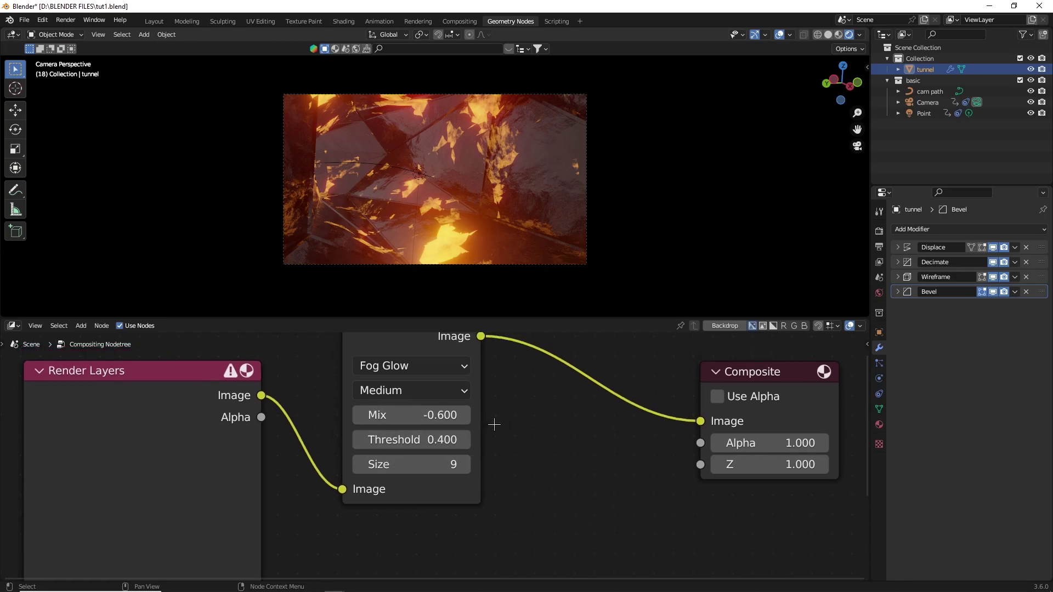
scroll(483, 432, down, 1)
click(427, 413)
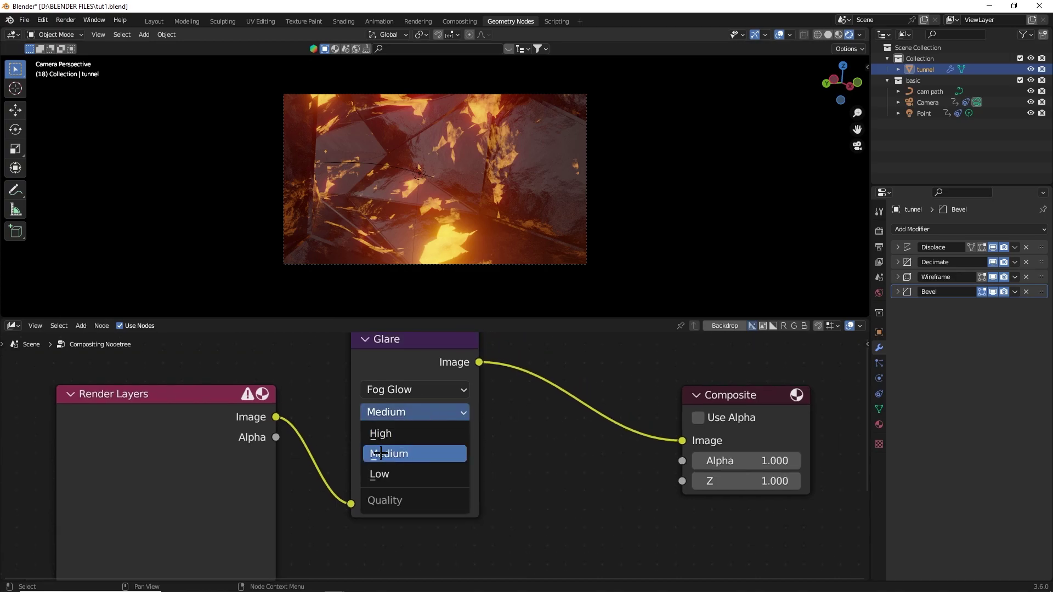
click(395, 441)
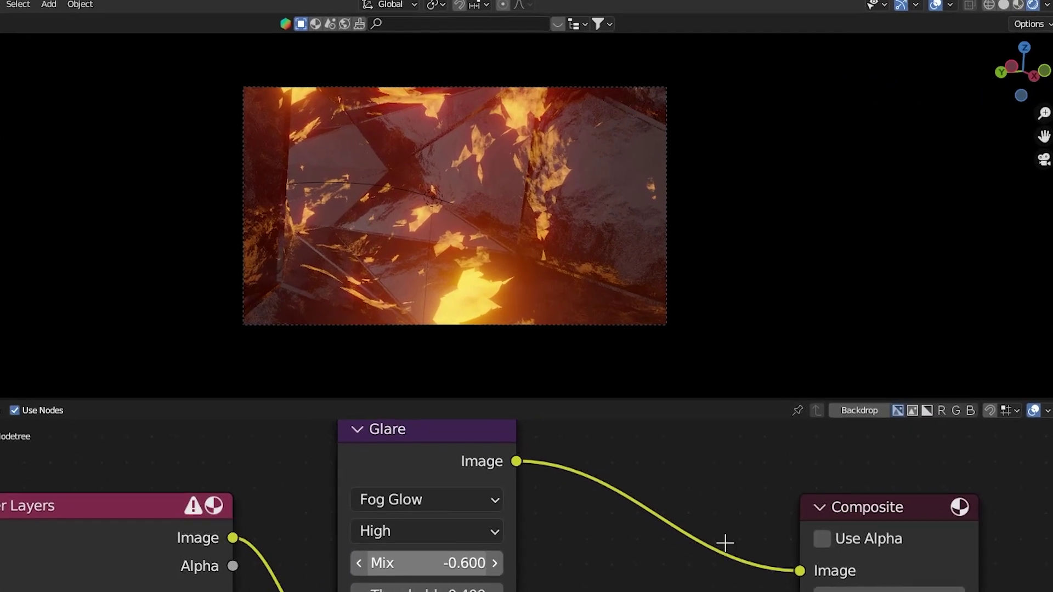